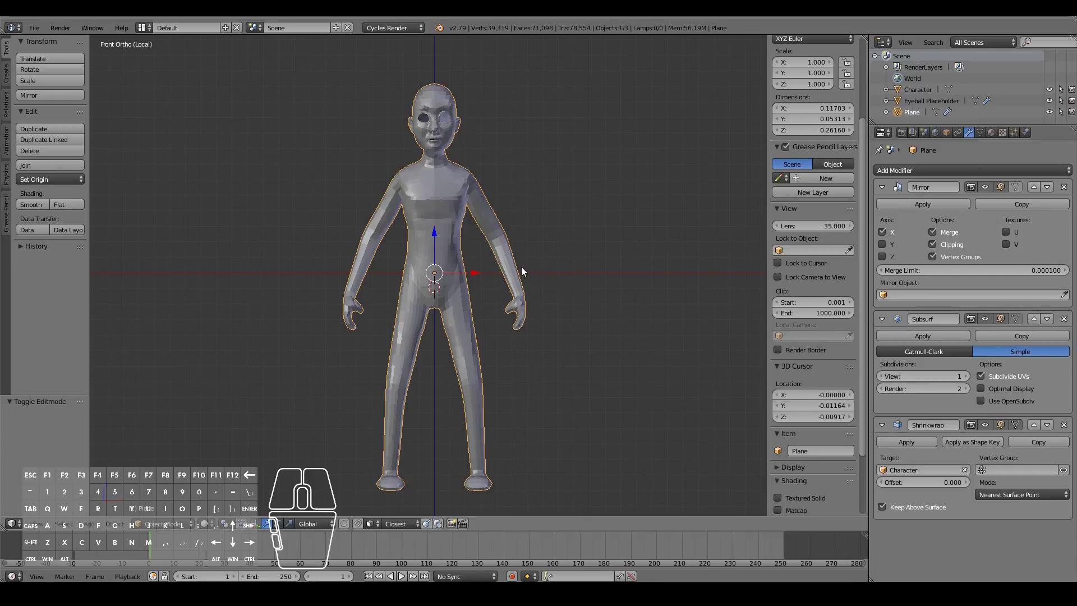
Examine the character's low-poly mesh from head to feet, in object mode and as a wireframe in edit mode
{"action": "scroll", "coordinate": [525, 254], "scroll_direction": "up", "scroll_amount": 4, "text": "shift"}
{"action": "scroll", "coordinate": [525, 255], "scroll_direction": "down", "scroll_amount": 5, "text": "shift"}
{"action": "scroll", "coordinate": [525, 254], "scroll_direction": "up", "scroll_amount": 2, "text": "shift"}
{"action": "scroll", "coordinate": [525, 255], "scroll_direction": "down", "scroll_amount": 1, "text": "shift"}
{"action": "middle_click_drag", "start_coordinate": [501, 210], "coordinate": [479, 233]}
{"action": "scroll", "coordinate": [483, 233], "scroll_direction": "up", "scroll_amount": 3}
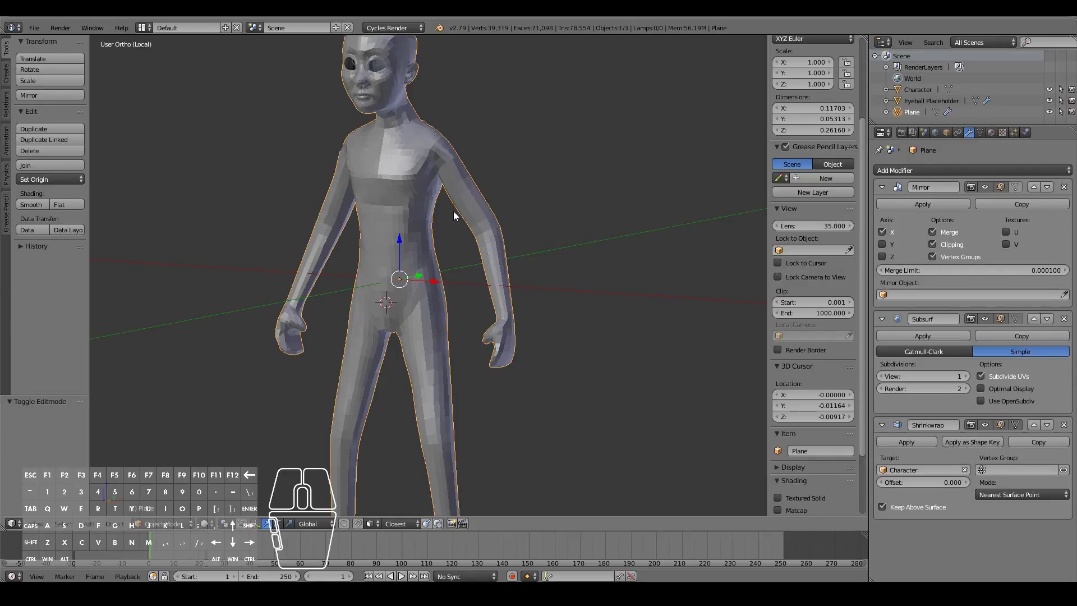
{"action": "scroll", "coordinate": [452, 210], "scroll_direction": "down", "scroll_amount": 3}
{"action": "scroll", "coordinate": [458, 224], "scroll_direction": "down", "scroll_amount": 3, "text": "shift"}
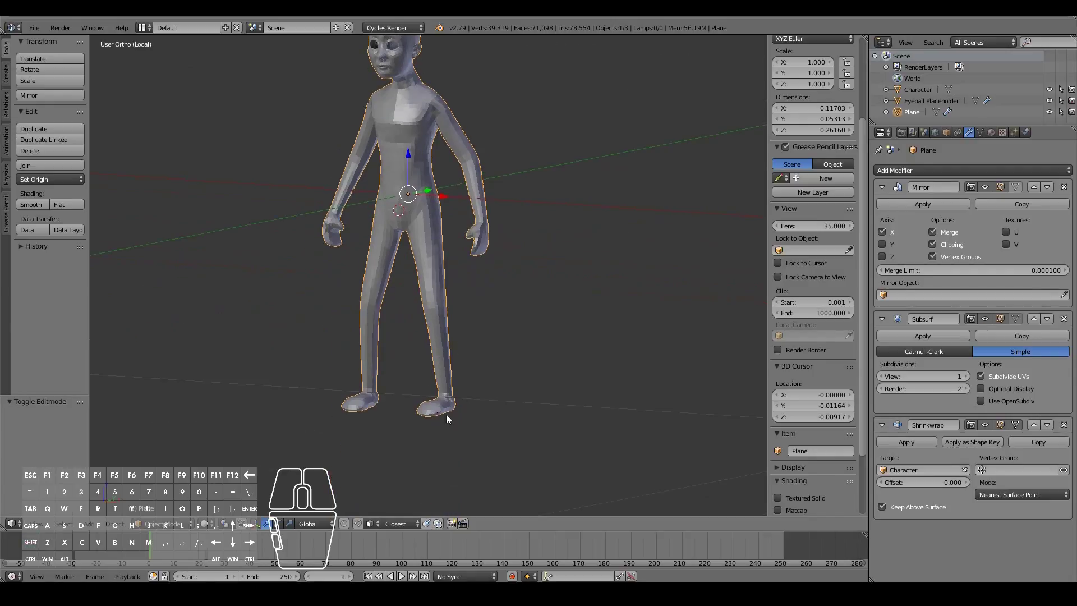
{"action": "key", "text": "KP_1"}
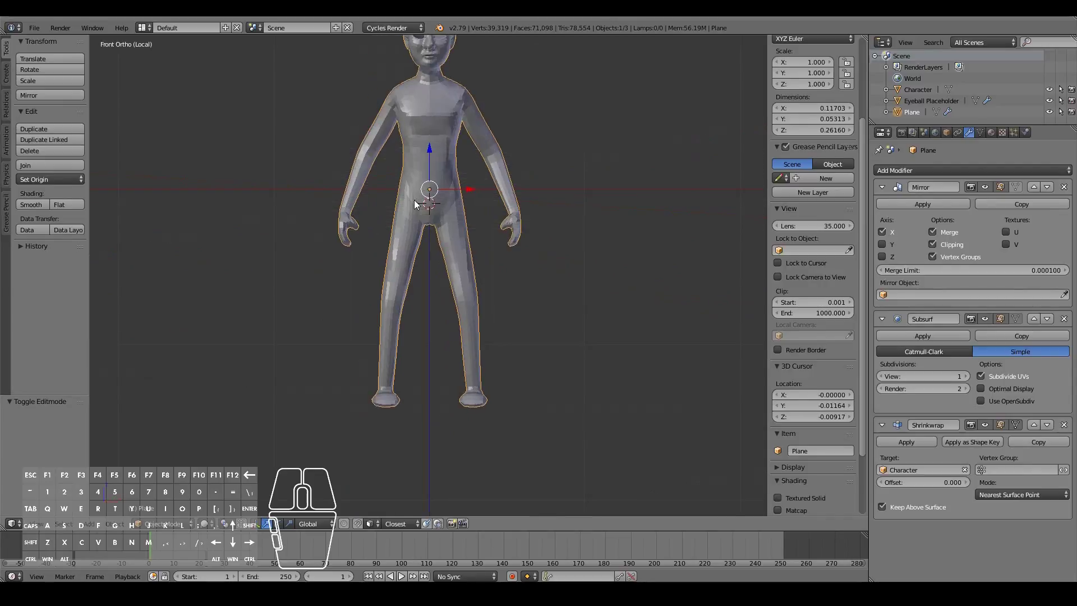
{"action": "scroll", "coordinate": [416, 204], "scroll_direction": "up", "scroll_amount": 3, "text": "shift"}
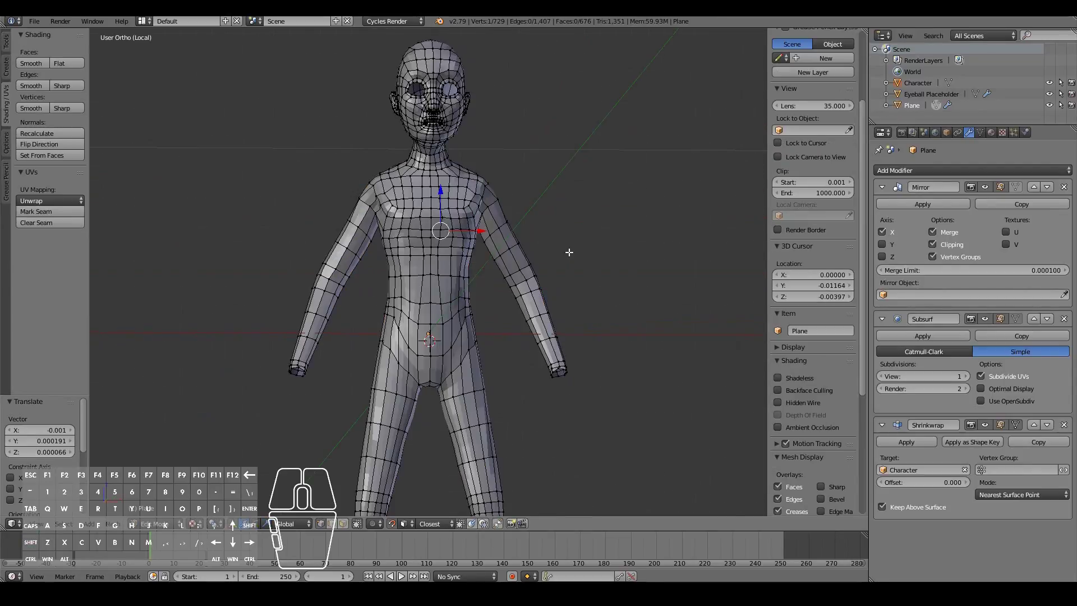
{"action": "key", "text": "KP_1"}
{"action": "scroll", "coordinate": [569, 253], "scroll_direction": "down", "scroll_amount": 5, "text": "shift"}
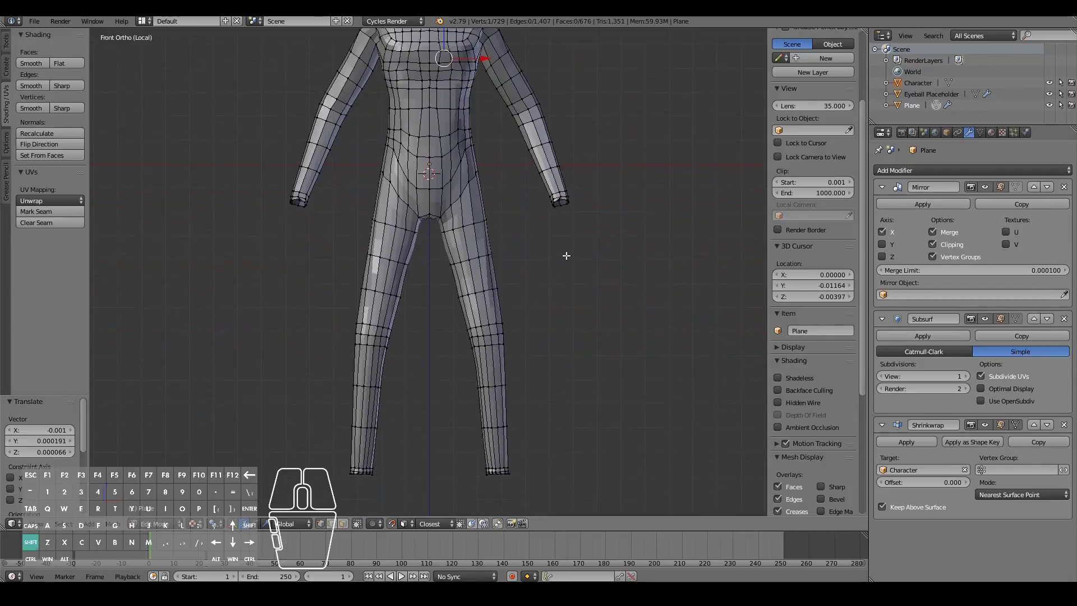
{"action": "scroll", "coordinate": [563, 266], "scroll_direction": "down", "scroll_amount": 1}
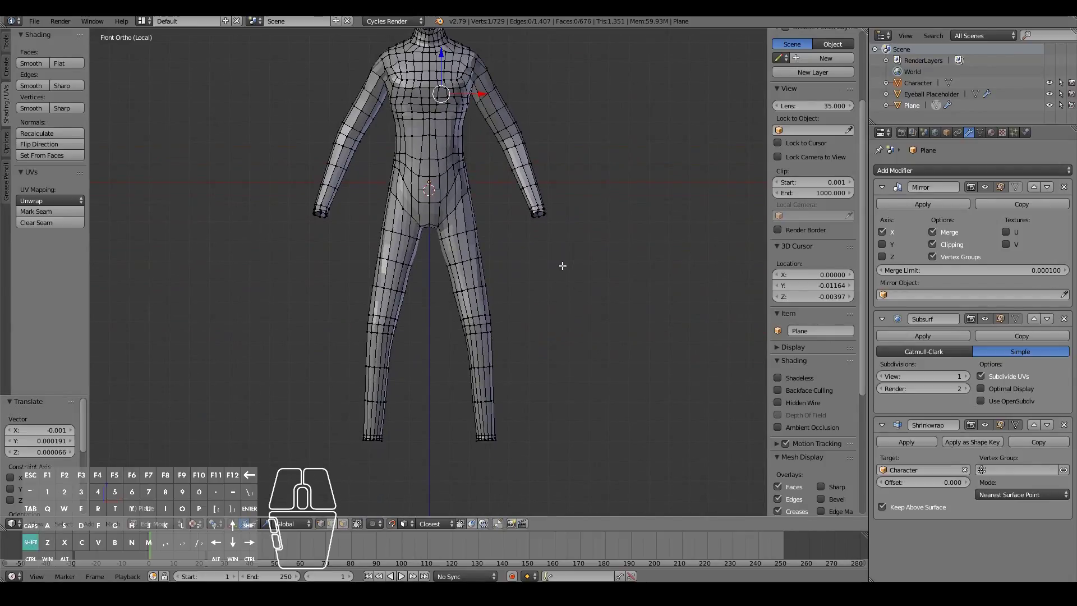
{"action": "scroll", "coordinate": [562, 265], "scroll_direction": "up", "scroll_amount": 5, "text": "shift"}
{"action": "scroll", "coordinate": [603, 303], "scroll_direction": "down", "scroll_amount": 4, "text": "shift"}
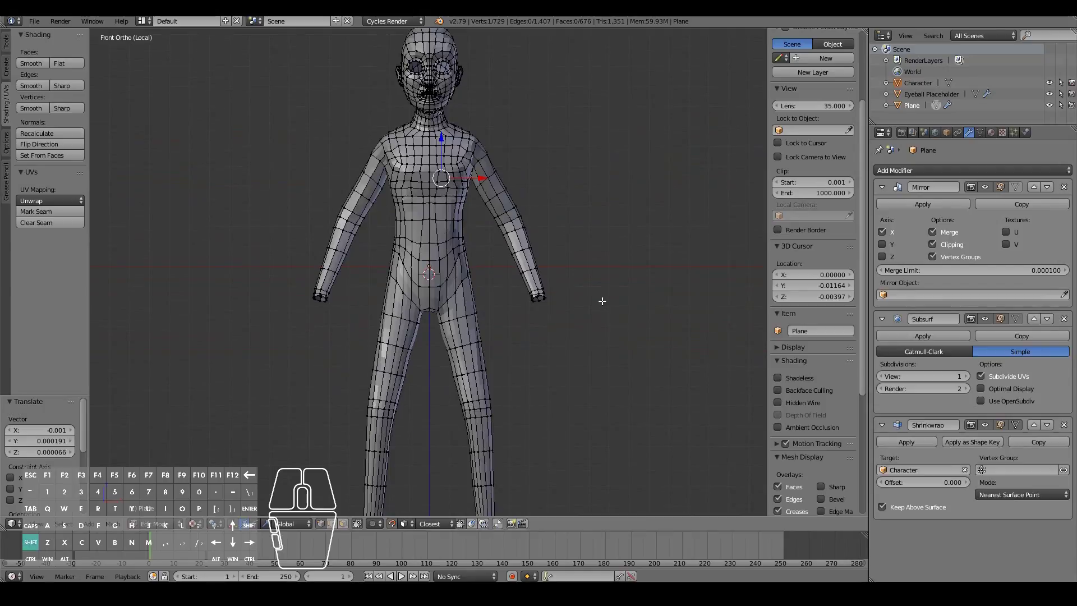
Leave local view to show the reference character again and frame its uncovered hand in edit mode
{"action": "key", "text": "Tab"}
{"action": "scroll", "coordinate": [601, 301], "scroll_direction": "up", "scroll_amount": 3}
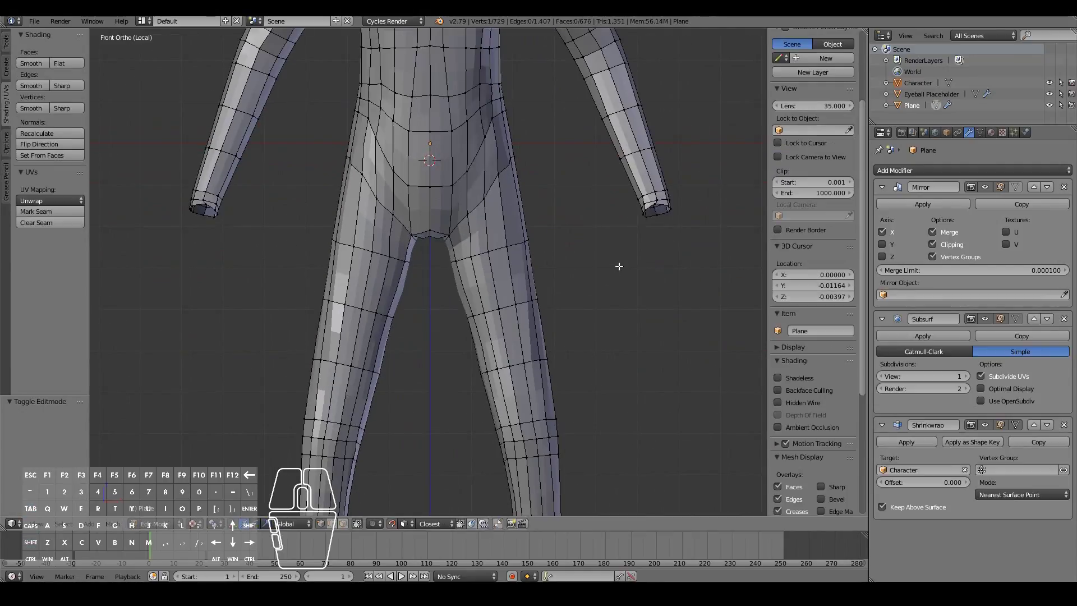
{"action": "key", "text": "KP_Divide"}
{"action": "scroll", "coordinate": [612, 268], "scroll_direction": "up", "scroll_amount": 4}
{"action": "scroll", "coordinate": [601, 274], "scroll_direction": "down", "scroll_amount": 8, "text": "shift"}
{"action": "middle_click_drag", "start_coordinate": [621, 303], "coordinate": [508, 307]}
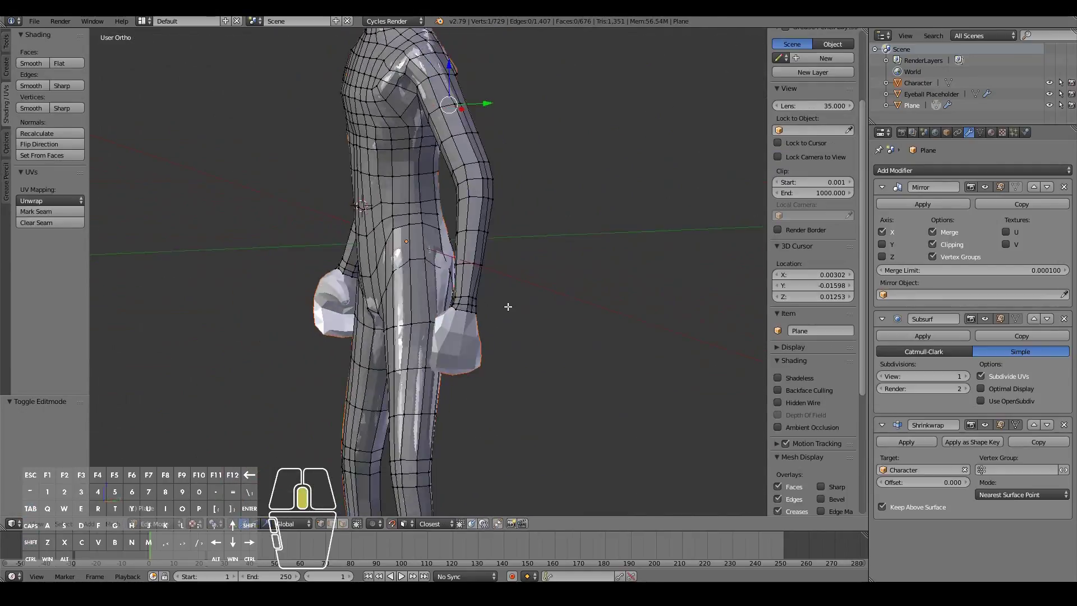
Select the connected row of boundary vertices along the outer side of the wrist's open edge
{"action": "scroll", "coordinate": [508, 306], "scroll_direction": "up", "scroll_amount": 4}
{"action": "right_click", "coordinate": [474, 367], "text": "shift"}
{"action": "right_click", "coordinate": [505, 373], "text": "shift"}
{"action": "middle_click_drag", "start_coordinate": [505, 373], "coordinate": [445, 386]}
{"action": "right_click", "coordinate": [369, 379], "text": "shift"}
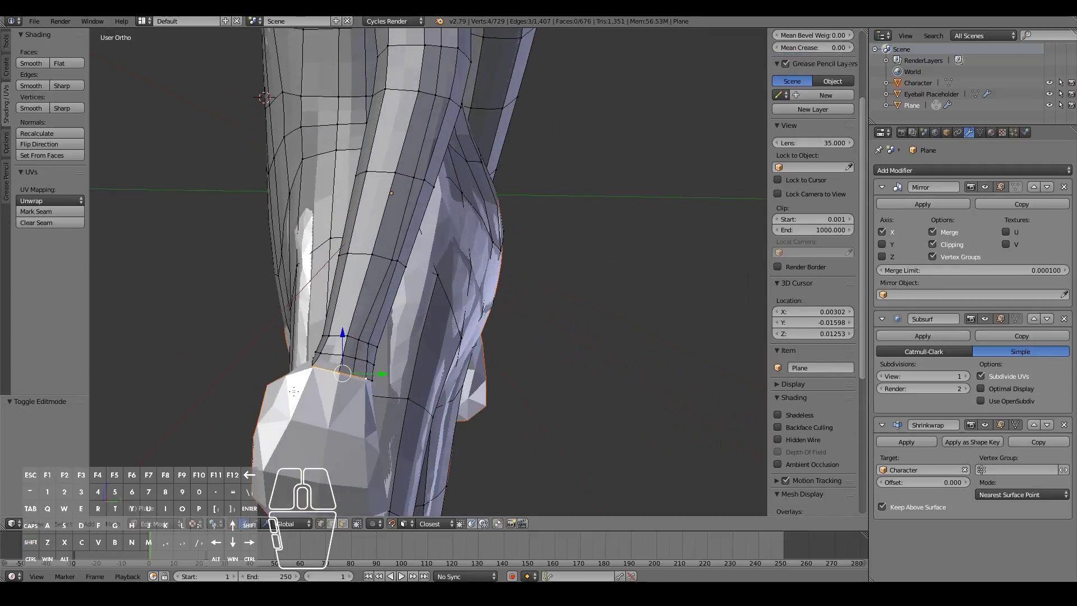
{"action": "middle_click_drag", "start_coordinate": [370, 379], "coordinate": [408, 401]}
{"action": "middle_click_drag", "start_coordinate": [534, 381], "coordinate": [415, 381]}
{"action": "right_click", "coordinate": [634, 377], "text": "shift"}
{"action": "middle_click_drag", "start_coordinate": [154, 320], "coordinate": [239, 339]}
{"action": "key", "text": "KP_Decimal"}
{"action": "scroll", "coordinate": [252, 351], "scroll_direction": "down", "scroll_amount": 7}
{"action": "scroll", "coordinate": [275, 363], "scroll_direction": "down", "scroll_amount": 3}
{"action": "middle_click_drag", "start_coordinate": [335, 343], "coordinate": [351, 343]}
{"action": "middle_click_drag", "start_coordinate": [427, 392], "coordinate": [494, 343]}
{"action": "key", "text": "e"}
{"action": "left_click", "coordinate": [465, 330]}
{"action": "key", "text": "ctrl+z"}
Deselect the wrist row's end vertex and extrude two rows down the back of the hand, scaling the first row by 1.12
{"action": "right_click", "coordinate": [374, 256], "text": "shift"}
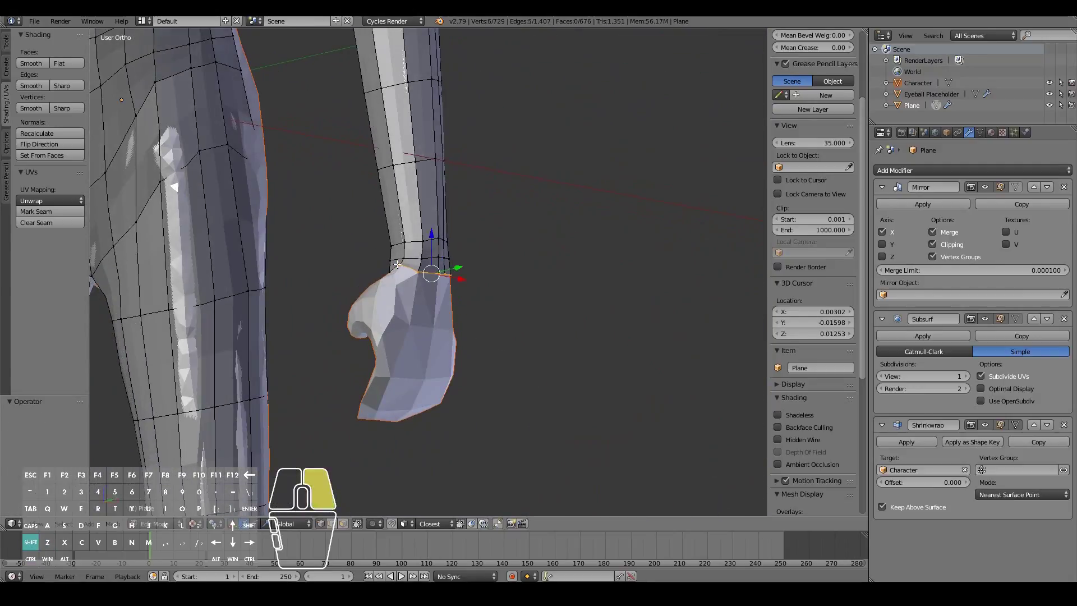
{"action": "middle_click_drag", "start_coordinate": [427, 291], "coordinate": [314, 289]}
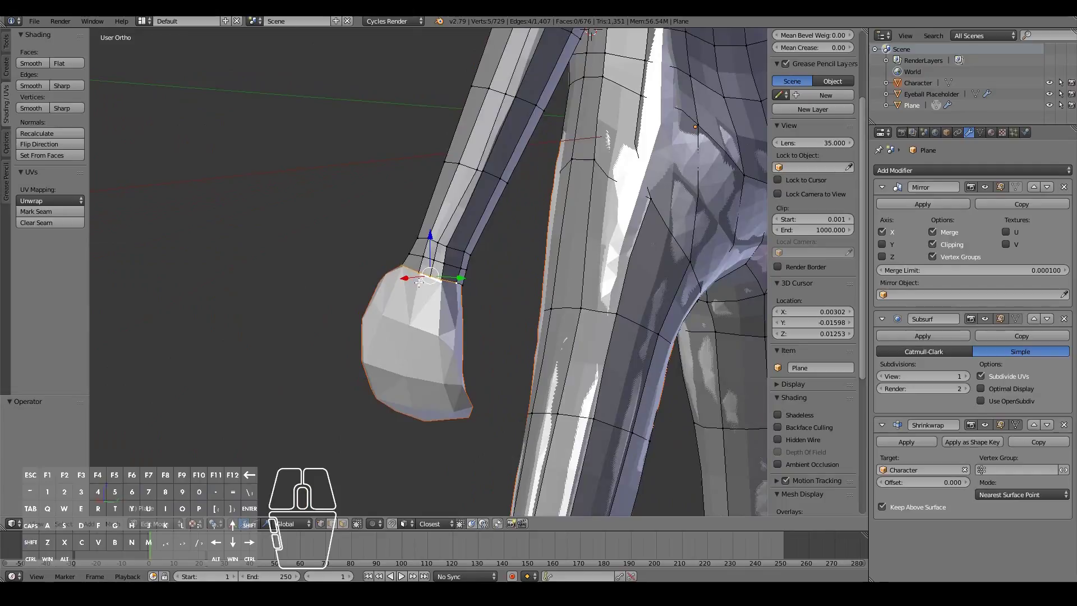
{"action": "key", "text": "e"}
{"action": "left_click", "coordinate": [417, 329]}
{"action": "middle_click_drag", "start_coordinate": [418, 330], "coordinate": [433, 335]}
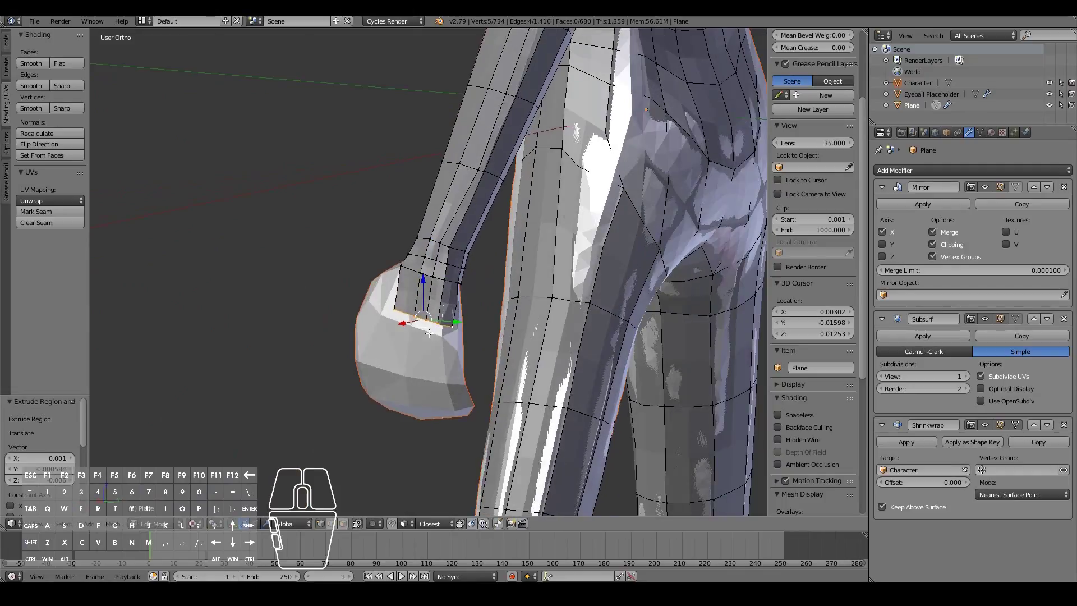
{"action": "key", "text": "s"}
{"action": "left_click", "coordinate": [536, 402]}
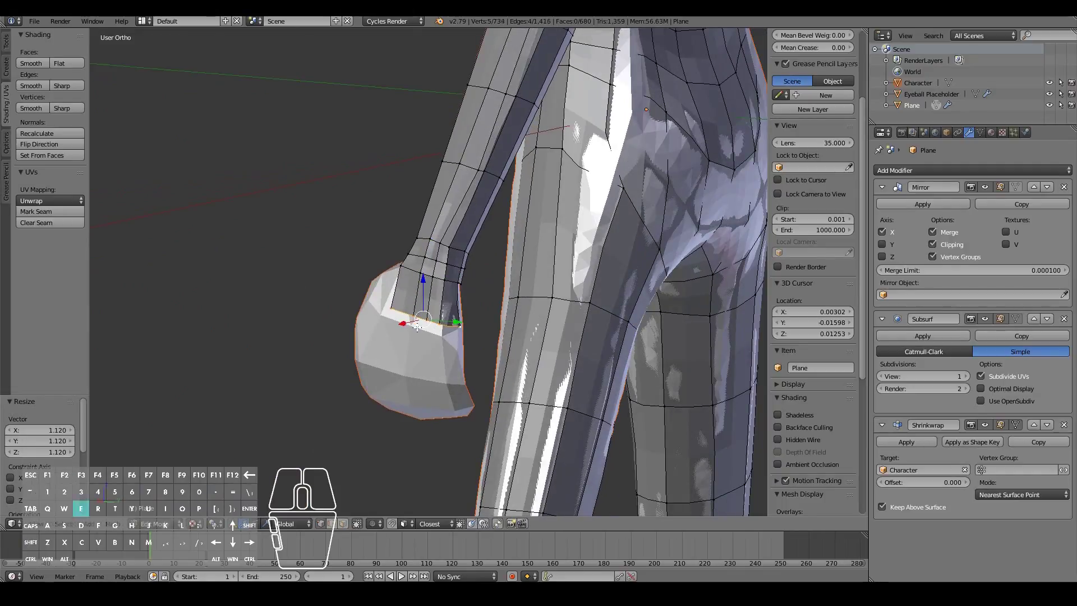
{"action": "key", "text": "e"}
{"action": "left_click", "coordinate": [418, 365]}
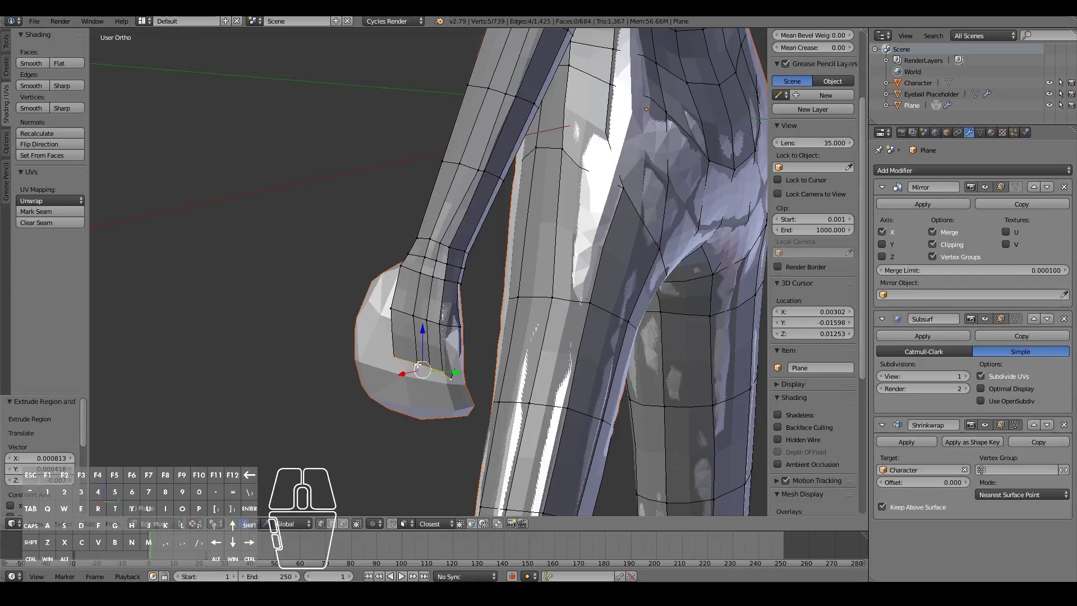
Move the front end vertices of both new rows outward toward the front edge of the hand
{"action": "right_click", "coordinate": [454, 374]}
{"action": "middle_click_drag", "start_coordinate": [455, 375], "coordinate": [396, 340]}
{"action": "right_click", "coordinate": [389, 312]}
{"action": "key", "text": "g"}
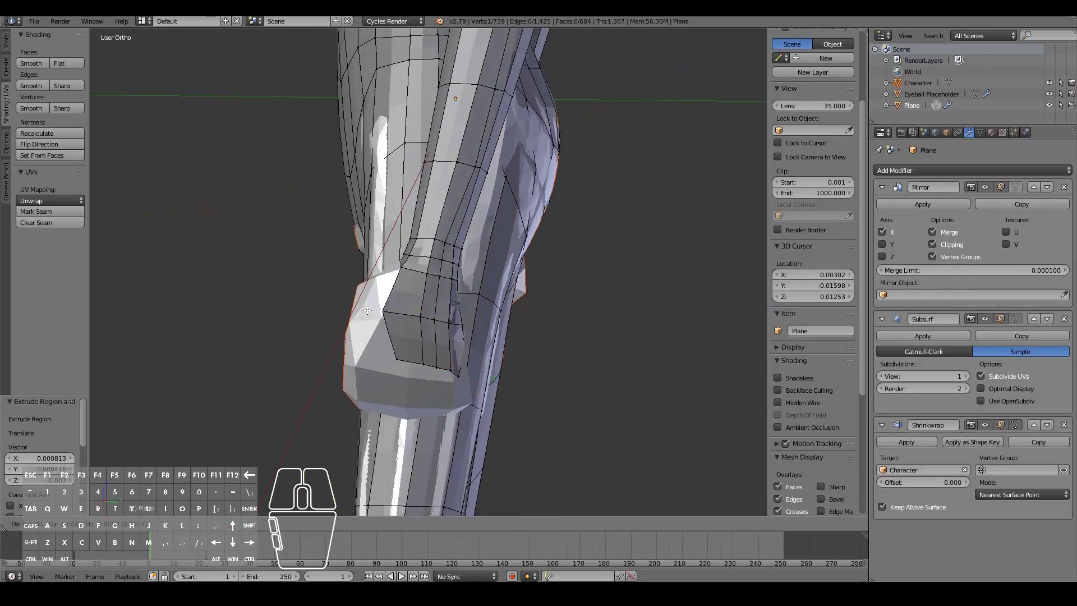
{"action": "left_click", "coordinate": [369, 313]}
{"action": "right_click", "coordinate": [385, 349]}
{"action": "key", "text": "g"}
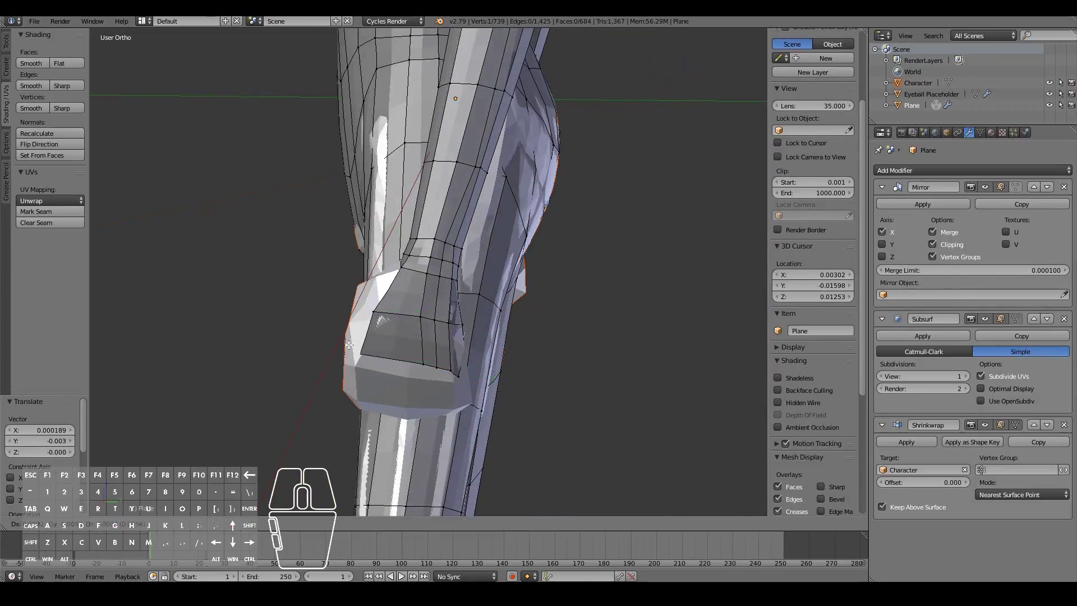
{"action": "left_click", "coordinate": [347, 345]}
Spread the middle vertices of both rows toward the front edge to even out the faces on the back of the hand
{"action": "right_click", "coordinate": [419, 361]}
{"action": "right_click", "coordinate": [416, 334]}
{"action": "key", "text": "g"}
{"action": "left_click", "coordinate": [403, 331]}
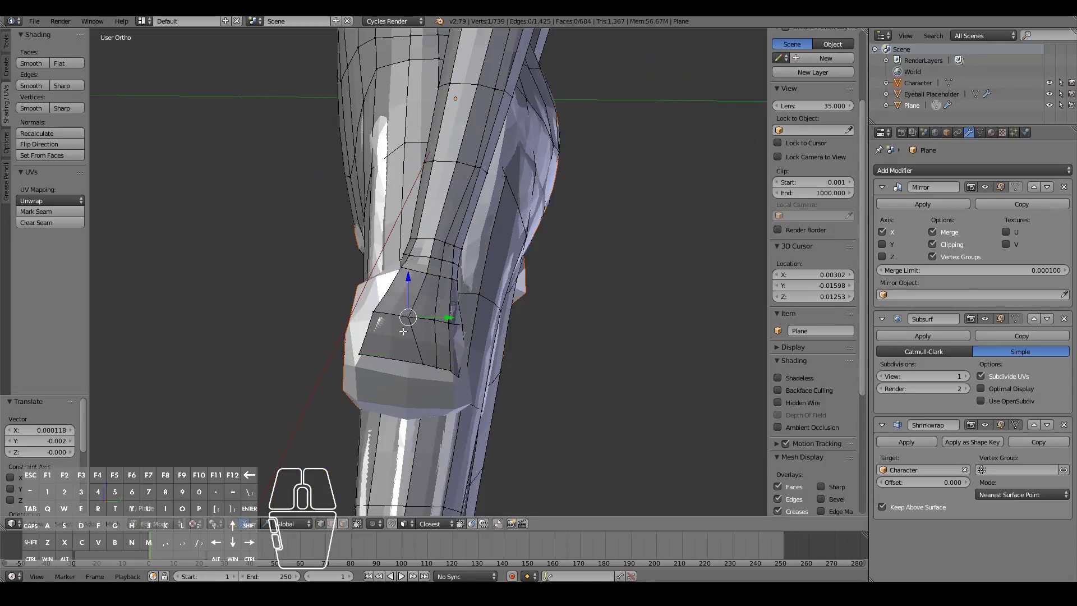
{"action": "key", "text": "g"}
{"action": "left_click", "coordinate": [431, 360]}
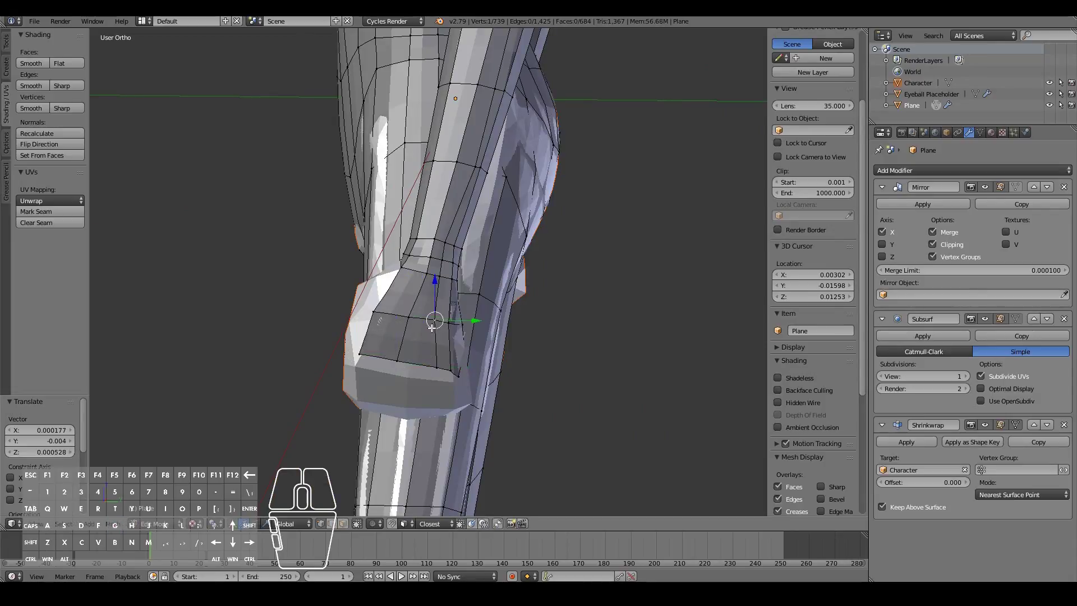
{"action": "key", "text": "g"}
{"action": "left_click", "coordinate": [417, 363]}
Reposition the rear vertices of the lower row to follow the back of the hand
{"action": "right_click", "coordinate": [449, 369]}
{"action": "key", "text": "g"}
{"action": "left_click", "coordinate": [433, 372]}
{"action": "middle_click_drag", "start_coordinate": [433, 372], "coordinate": [377, 369]}
{"action": "key", "text": "g"}
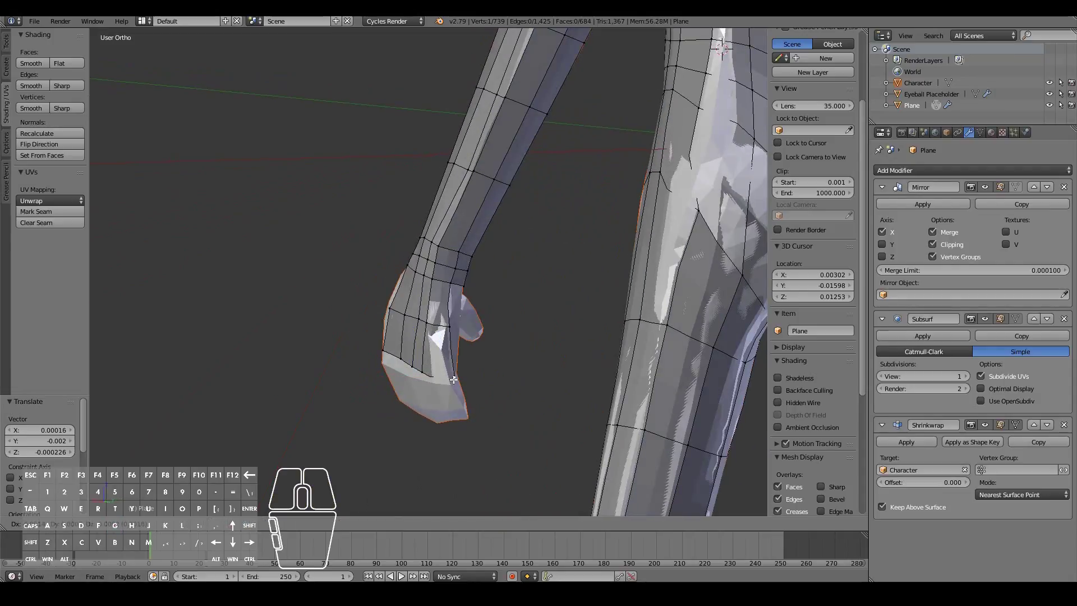
{"action": "left_click", "coordinate": [447, 381]}
Adjust the rear vertices of the upper hand row and a vertex on the wrist edge to fit the reference surface
{"action": "middle_click_drag", "start_coordinate": [447, 381], "coordinate": [435, 337]}
{"action": "key", "text": "g"}
{"action": "left_click", "coordinate": [455, 324]}
{"action": "key", "text": "g"}
{"action": "left_click", "coordinate": [342, 304]}
{"action": "right_click", "coordinate": [422, 272]}
{"action": "key", "text": "g"}
{"action": "left_click", "coordinate": [417, 275]}
Move the vertices of the lower row slightly down one by one so they form an even line across the knuckles
{"action": "middle_click_drag", "start_coordinate": [386, 300], "coordinate": [433, 320]}
{"action": "right_click", "coordinate": [392, 318]}
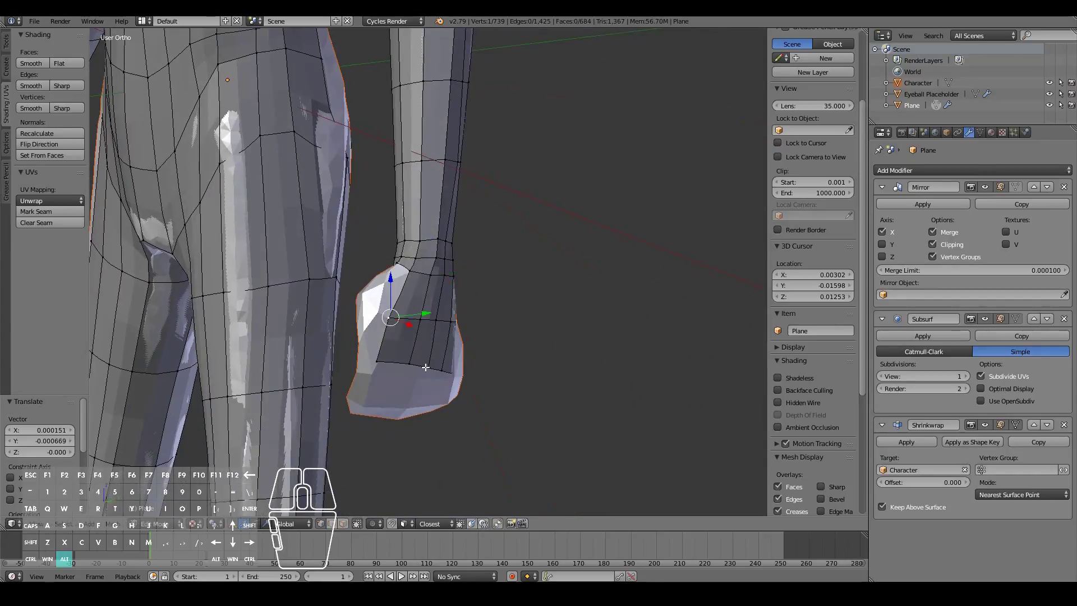
{"action": "key", "text": "g"}
{"action": "left_click", "coordinate": [409, 373]}
{"action": "right_click", "coordinate": [433, 368]}
{"action": "key", "text": "g"}
{"action": "left_click", "coordinate": [433, 375]}
{"action": "right_click", "coordinate": [447, 375]}
{"action": "key", "text": "g"}
{"action": "left_click", "coordinate": [447, 378]}
{"action": "right_click", "coordinate": [378, 362]}
{"action": "key", "text": "g"}
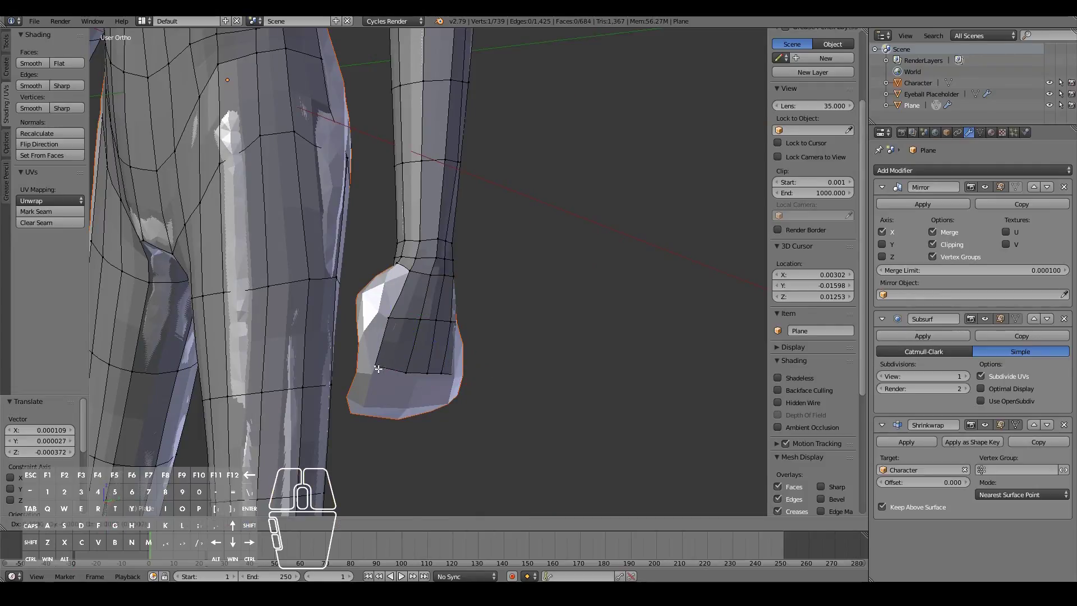
{"action": "left_click", "coordinate": [377, 373]}
Extrude the knuckle row down toward the fingertips and pull its rear vertices onto the edge of the hand
{"action": "middle_click_drag", "start_coordinate": [488, 388], "coordinate": [412, 373]}
{"action": "right_click", "coordinate": [419, 375], "text": "alt"}
{"action": "key", "text": "e"}
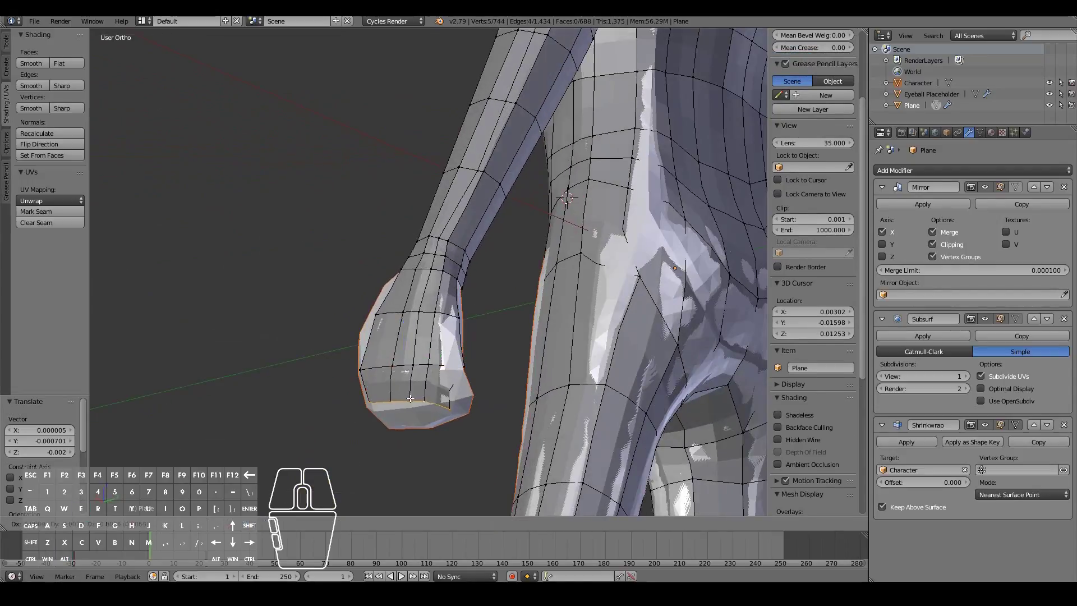
{"action": "left_click", "coordinate": [415, 402]}
{"action": "right_click", "coordinate": [466, 406]}
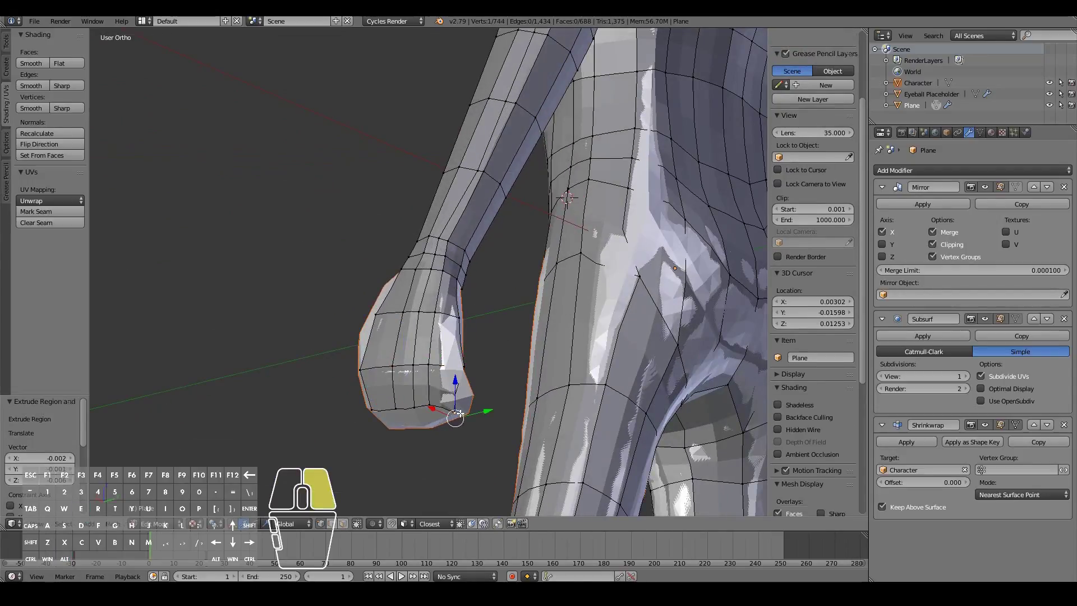
{"action": "left_click", "coordinate": [477, 389]}
{"action": "right_click", "coordinate": [439, 402]}
{"action": "key", "text": "g"}
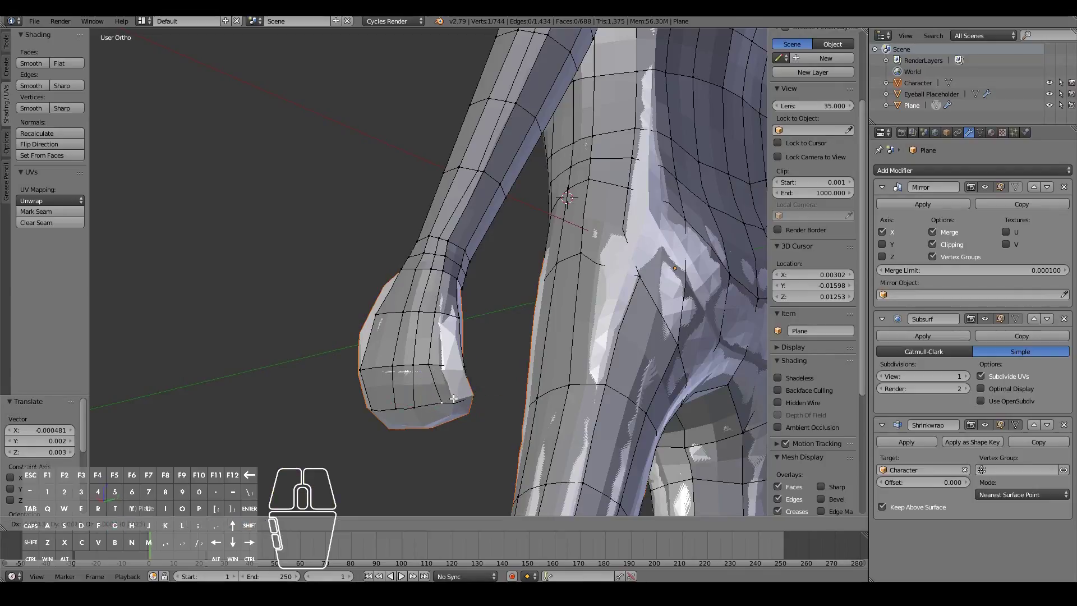
{"action": "left_click", "coordinate": [451, 395]}
{"action": "middle_click_drag", "start_coordinate": [450, 395], "coordinate": [447, 418]}
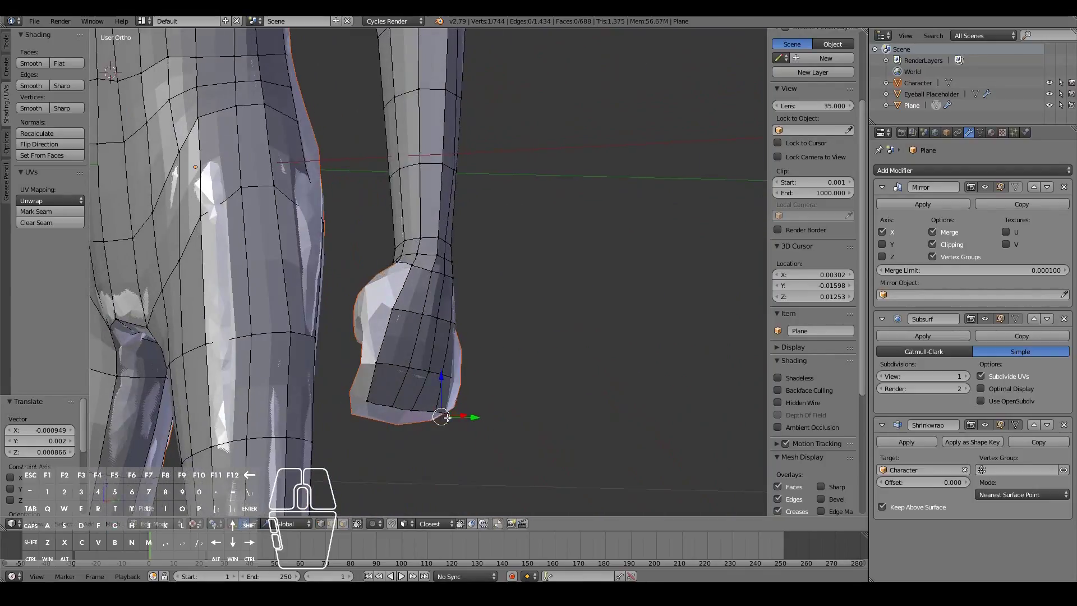
Even out the vertex spacing along the knuckle row and the newest row near the fingertips
{"action": "right_click", "coordinate": [371, 362]}
{"action": "key", "text": "g"}
{"action": "left_click", "coordinate": [364, 363]}
{"action": "key", "text": "g"}
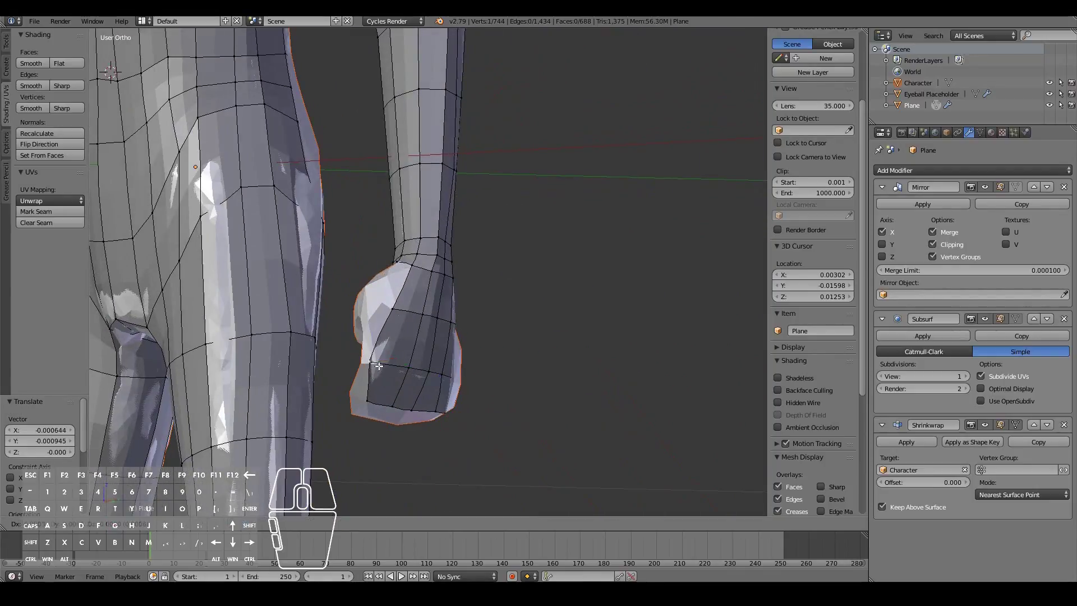
{"action": "left_click", "coordinate": [380, 365]}
{"action": "key", "text": "g"}
{"action": "left_click", "coordinate": [395, 368]}
{"action": "right_click", "coordinate": [416, 369]}
{"action": "key", "text": "g"}
{"action": "left_click", "coordinate": [424, 371]}
{"action": "right_click", "coordinate": [396, 409]}
{"action": "key", "text": "g"}
{"action": "left_click", "coordinate": [410, 412]}
Extrude the lowest edge row around to the fingertips of the mitten-shaped hand
{"action": "middle_click_drag", "start_coordinate": [411, 412], "coordinate": [478, 400]}
{"action": "right_click", "coordinate": [428, 388], "text": "alt"}
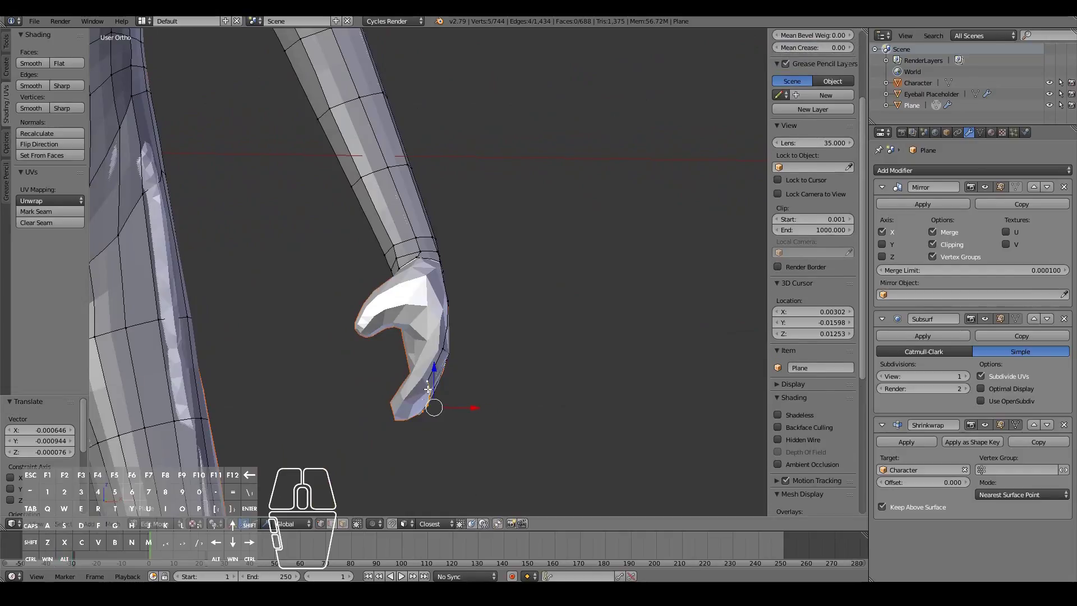
{"action": "key", "text": "e"}
{"action": "left_click", "coordinate": [381, 423]}
Reposition two vertices of the fingertip row to match the reference hand's tip
{"action": "middle_click_drag", "start_coordinate": [381, 424], "coordinate": [483, 337]}
{"action": "scroll", "coordinate": [448, 339], "scroll_direction": "up", "scroll_amount": 2}
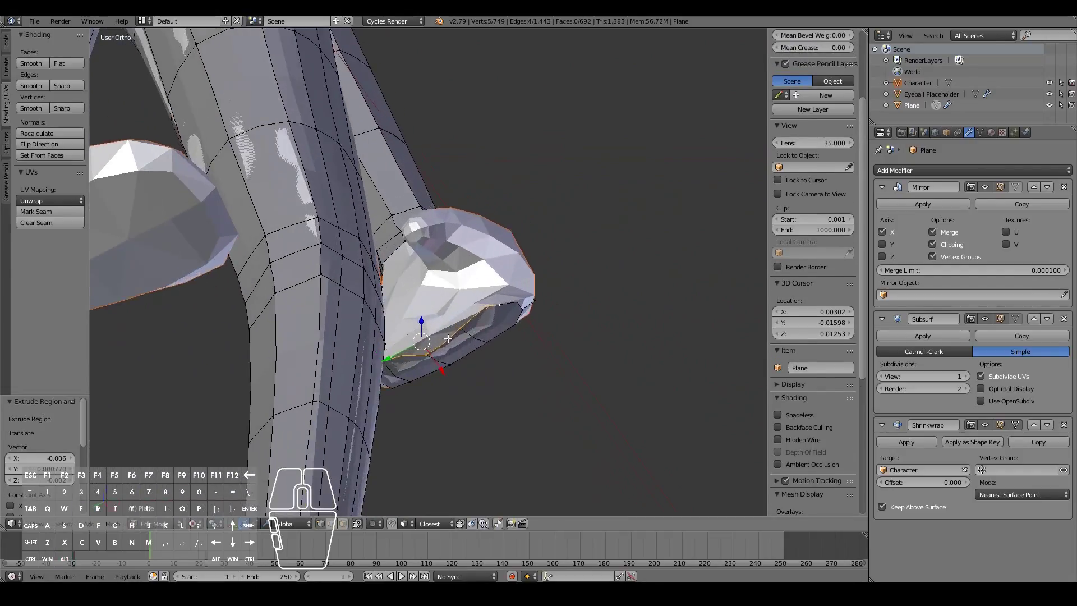
{"action": "scroll", "coordinate": [448, 339], "scroll_direction": "up", "scroll_amount": 2}
{"action": "right_click", "coordinate": [431, 384]}
{"action": "key", "text": "g"}
{"action": "left_click", "coordinate": [425, 369]}
{"action": "right_click", "coordinate": [477, 348]}
{"action": "key", "text": "g"}
{"action": "left_click", "coordinate": [476, 340]}
Extrude the fingertip edge row twice up the inner side of the fingers toward the palm
{"action": "middle_click_drag", "start_coordinate": [475, 339], "coordinate": [477, 441]}
{"action": "scroll", "coordinate": [529, 399], "scroll_direction": "down", "scroll_amount": 3}
{"action": "right_click", "coordinate": [465, 428], "text": "alt"}
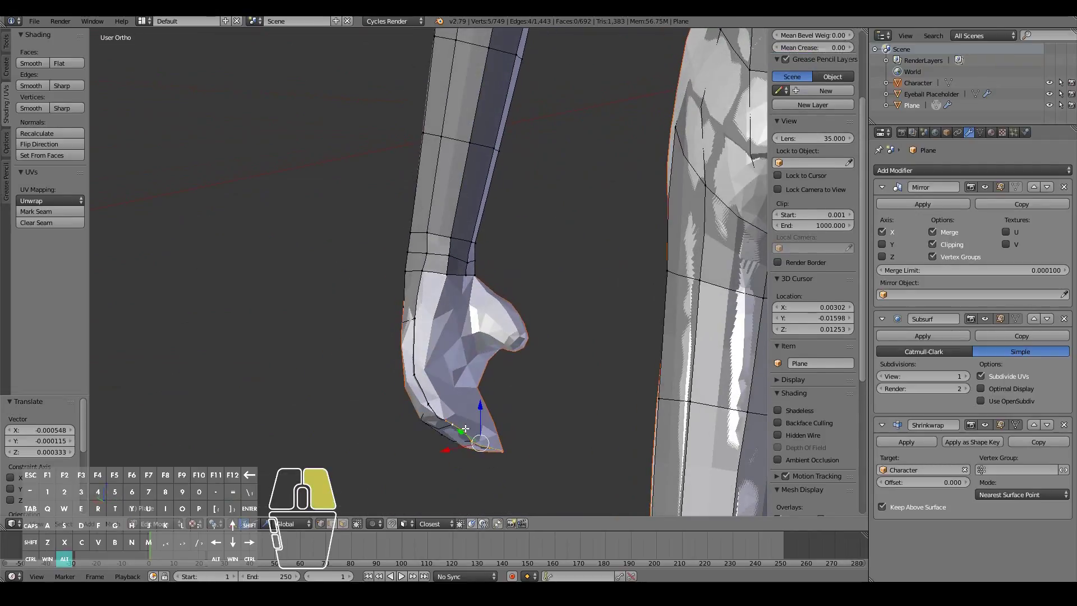
{"action": "key", "text": "e"}
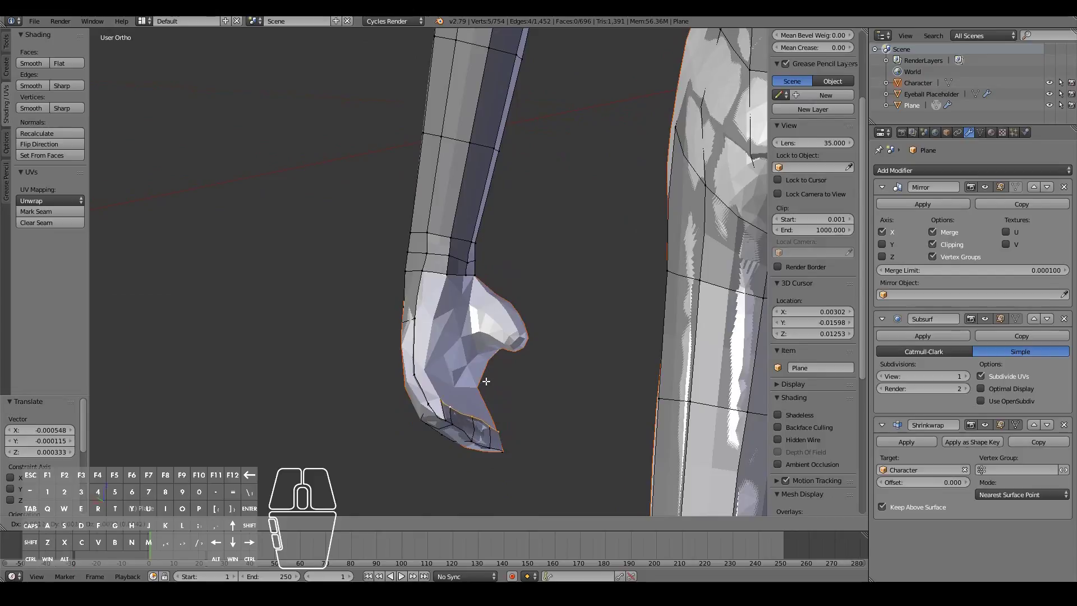
{"action": "key", "text": "e"}
{"action": "left_click", "coordinate": [484, 385]}
{"action": "middle_click_drag", "start_coordinate": [483, 384], "coordinate": [405, 402]}
{"action": "left_click", "coordinate": [473, 385]}
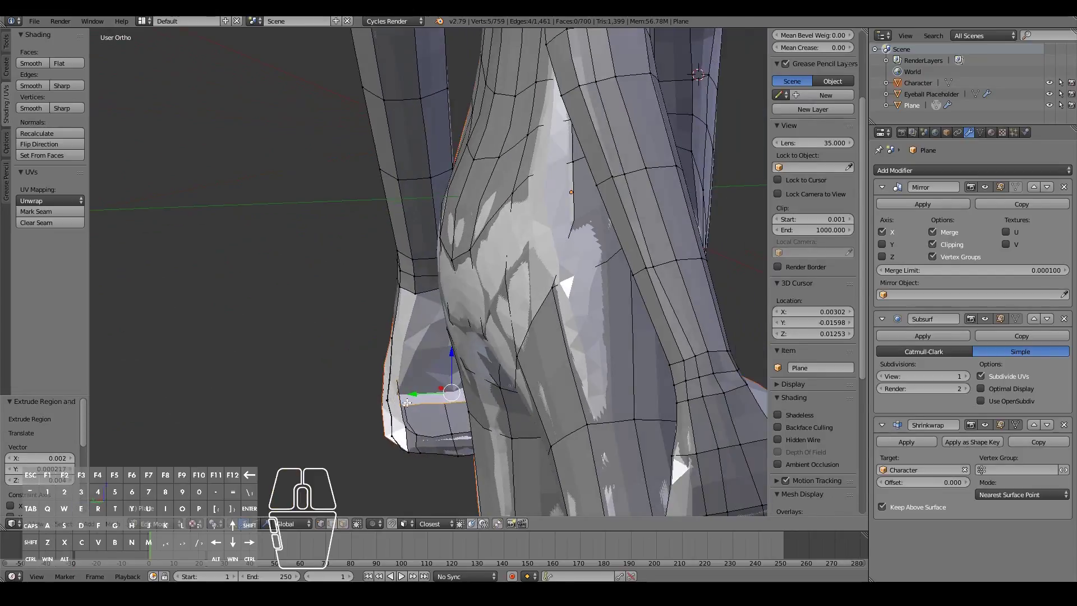
Move the vertices of the top inner-finger row up one by one to fit the palm surface
{"action": "right_click", "coordinate": [404, 400]}
{"action": "key", "text": "g"}
{"action": "left_click", "coordinate": [422, 392]}
{"action": "right_click", "coordinate": [445, 406]}
{"action": "key", "text": "g"}
{"action": "left_click", "coordinate": [440, 391]}
{"action": "middle_click_drag", "start_coordinate": [439, 392], "coordinate": [475, 400]}
{"action": "right_click", "coordinate": [476, 401]}
{"action": "key", "text": "g"}
{"action": "left_click", "coordinate": [480, 377]}
{"action": "right_click", "coordinate": [521, 386]}
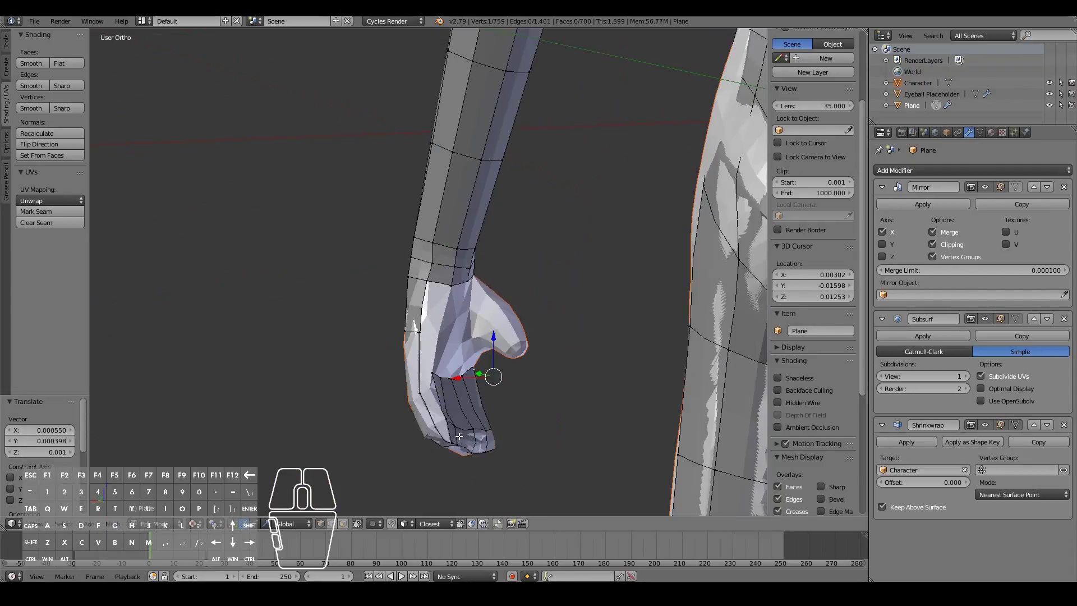
Add an edge loop across the short face row at the fingertips and move it up toward the inner fingers
{"action": "key", "text": "ctrl+r"}
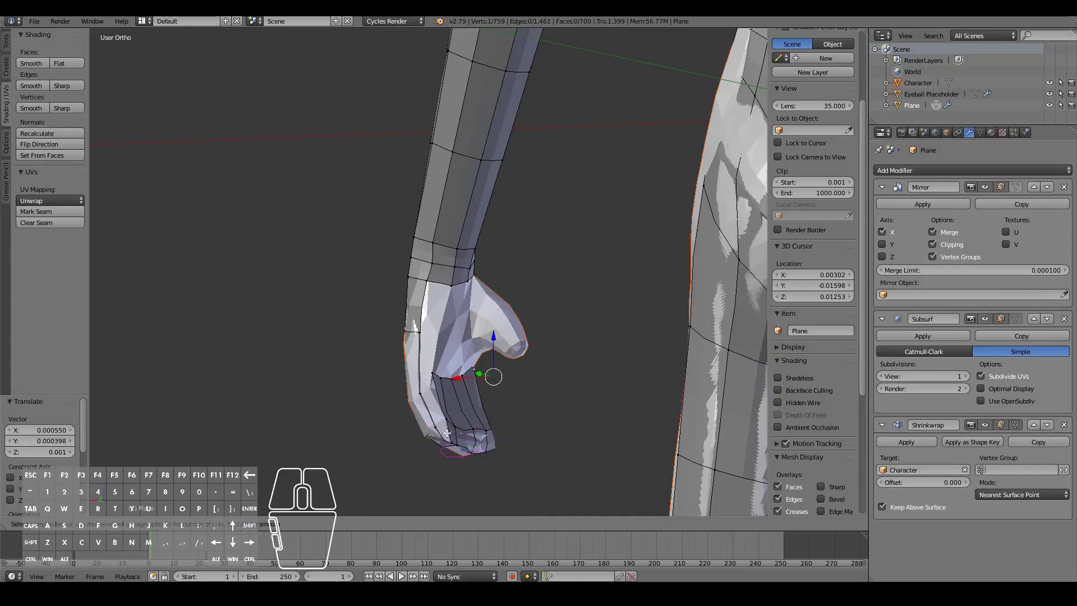
{"action": "left_click", "coordinate": [489, 435]}
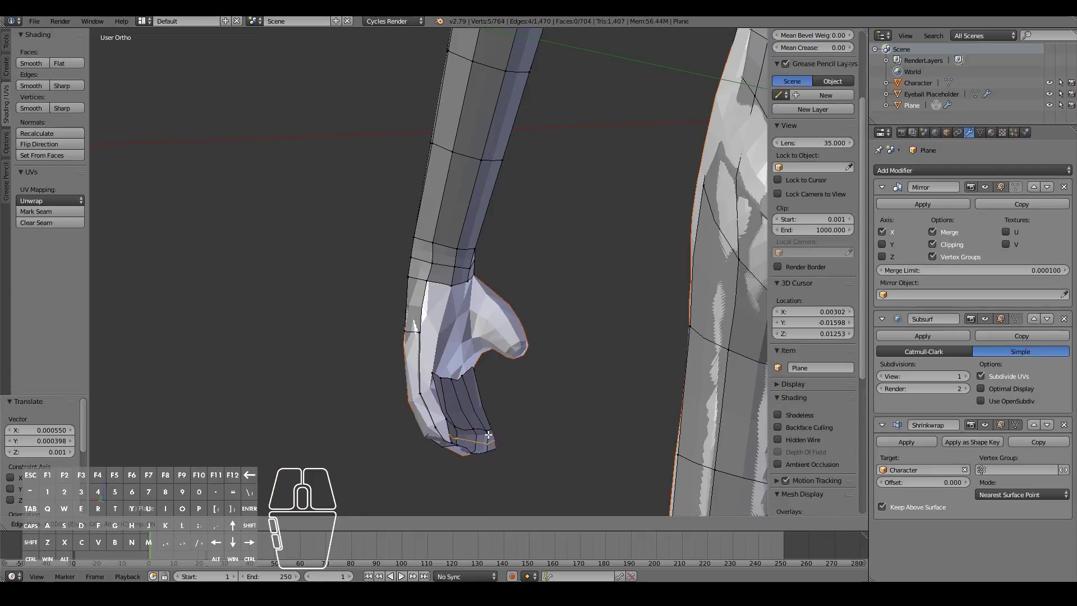
{"action": "left_click", "coordinate": [486, 435]}
{"action": "middle_click_drag", "start_coordinate": [386, 432], "coordinate": [463, 299]}
{"action": "scroll", "coordinate": [421, 435], "scroll_direction": "up", "scroll_amount": 3}
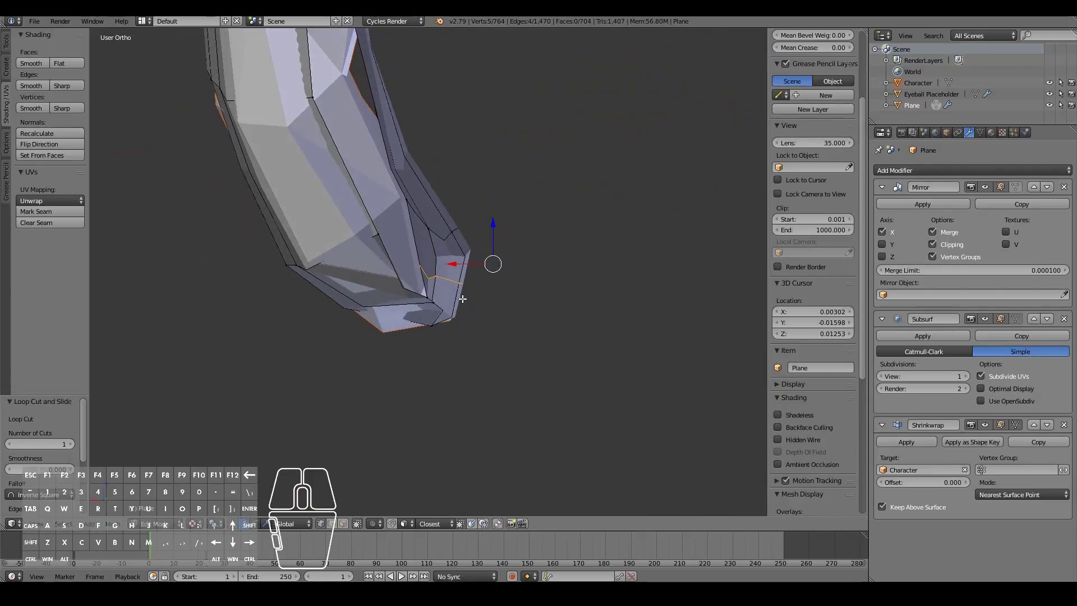
{"action": "key", "text": "g"}
{"action": "left_click", "coordinate": [487, 273]}
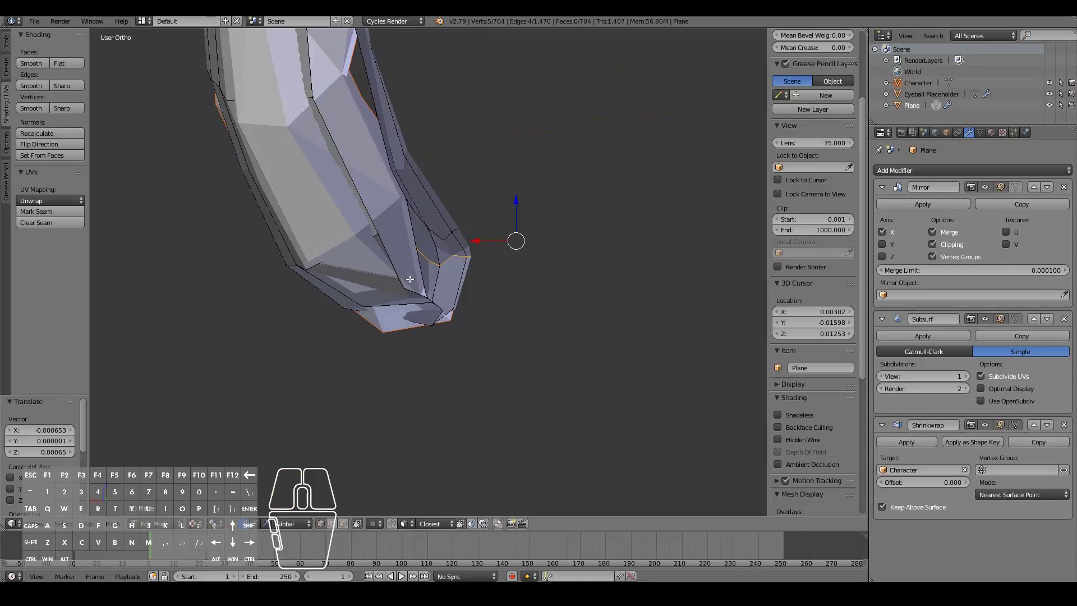
Fill the gap at one side of the fingertips with a four-vertex face and nudge the adjacent vertex onto the reference surface
{"action": "middle_click_drag", "start_coordinate": [486, 273], "coordinate": [428, 270]}
{"action": "right_click", "coordinate": [429, 270]}
{"action": "right_click", "coordinate": [430, 309], "text": "shift"}
{"action": "right_click", "coordinate": [436, 349], "text": "shift"}
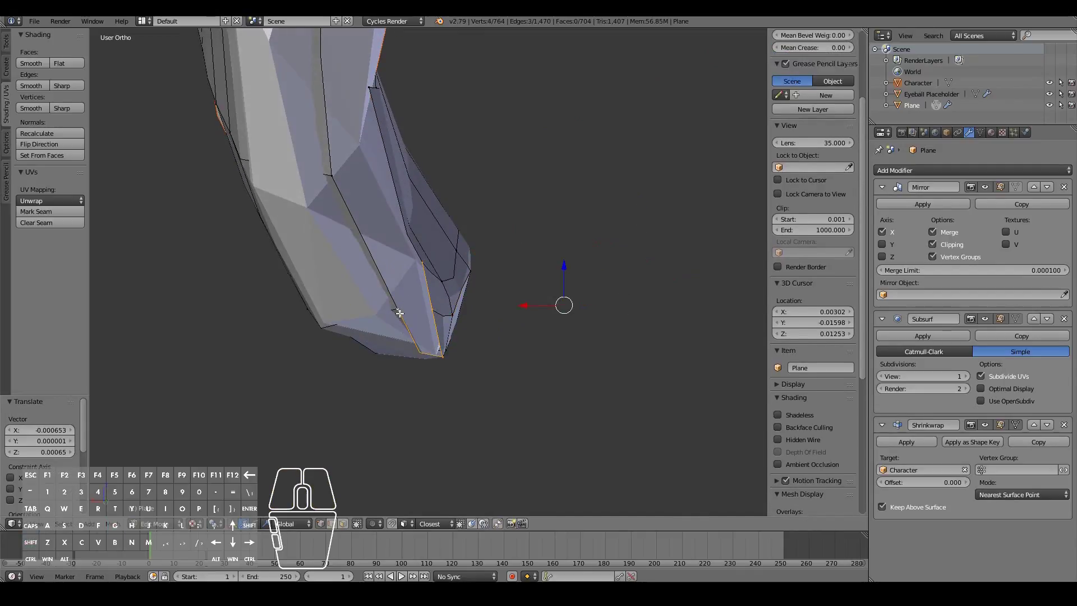
{"action": "key", "text": "f"}
{"action": "right_click", "coordinate": [437, 318]}
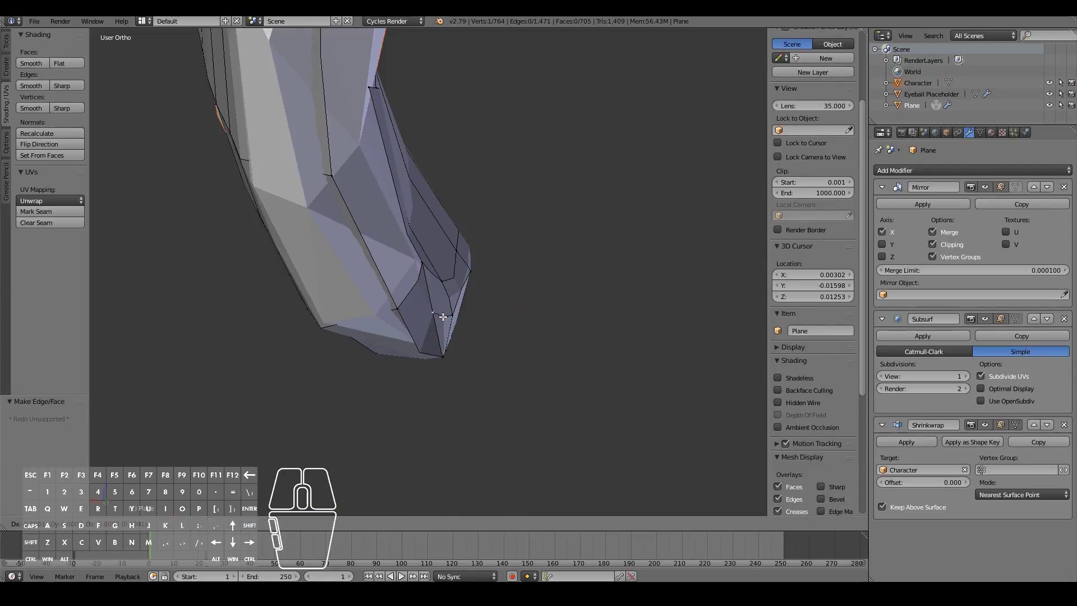
{"action": "left_click", "coordinate": [449, 319]}
Fill the matching gap at the opposite side of the fingertips with a four-vertex face
{"action": "middle_click_drag", "start_coordinate": [450, 319], "coordinate": [224, 307]}
{"action": "right_click", "coordinate": [571, 300], "text": "shift"}
{"action": "right_click", "coordinate": [668, 220], "text": "shift"}
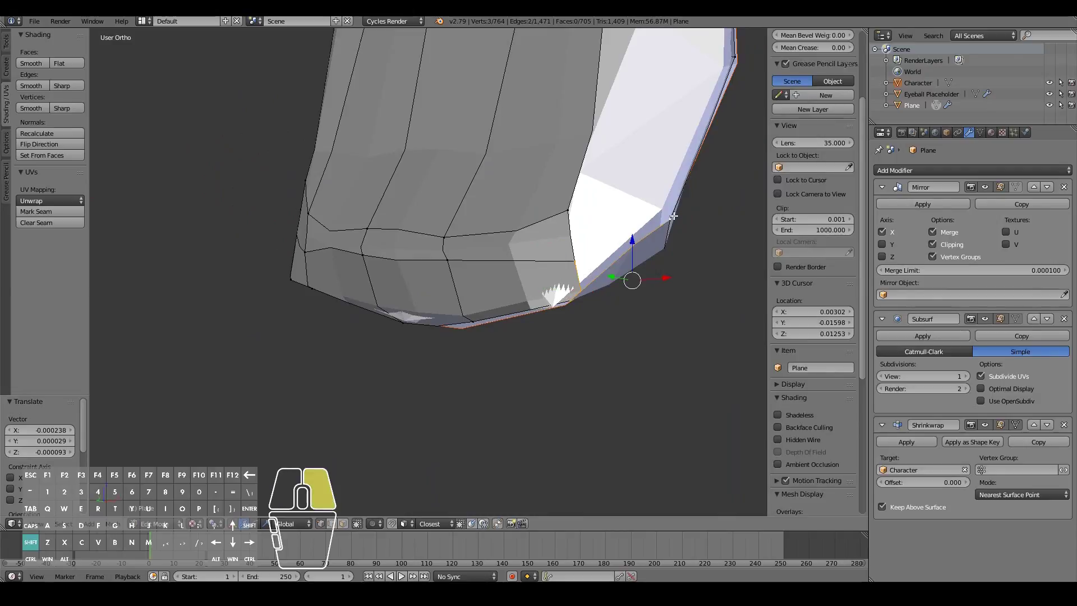
{"action": "right_click", "coordinate": [568, 214], "text": "shift"}
{"action": "key", "text": "f"}
{"action": "middle_click_drag", "start_coordinate": [568, 213], "coordinate": [557, 243]}
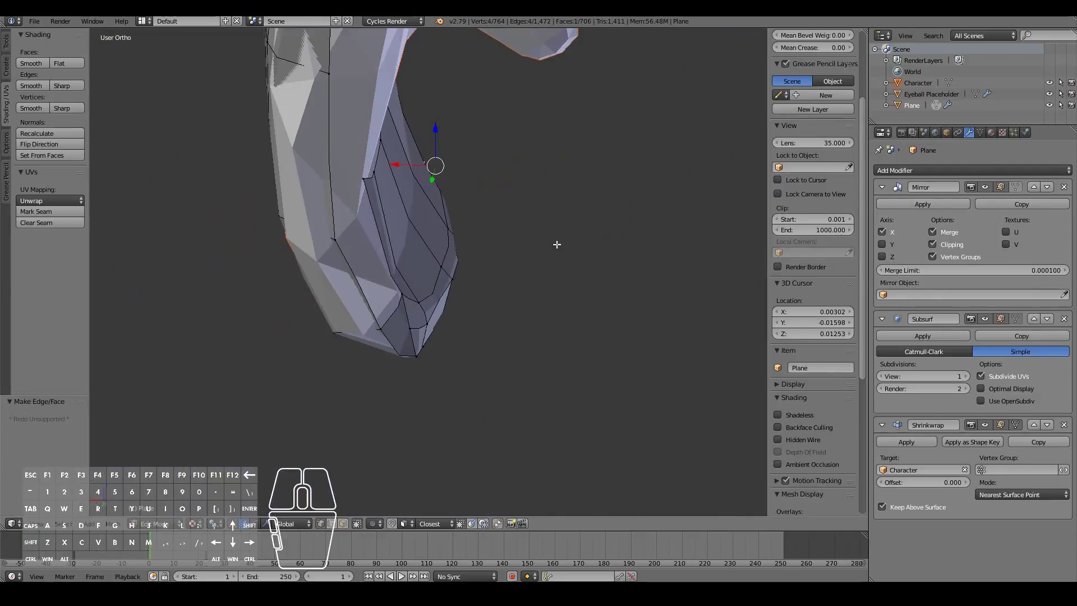
Fill the side of the outer finger with a face joining the back-of-hand edge to the inner-finger edge
{"action": "middle_click_drag", "start_coordinate": [317, 272], "coordinate": [369, 268]}
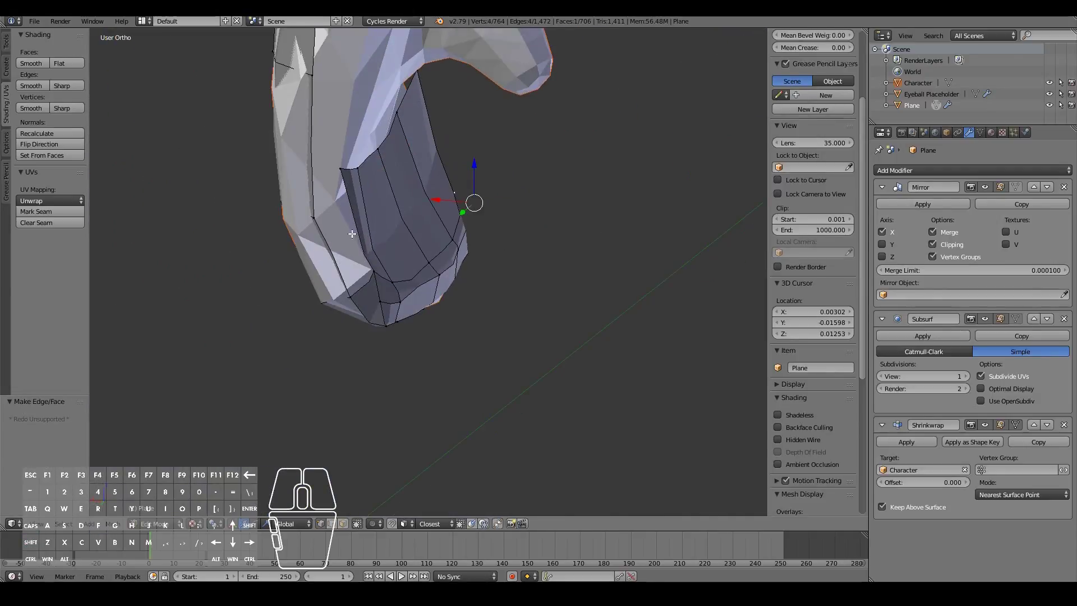
{"action": "middle_click_drag", "start_coordinate": [392, 142], "coordinate": [399, 139]}
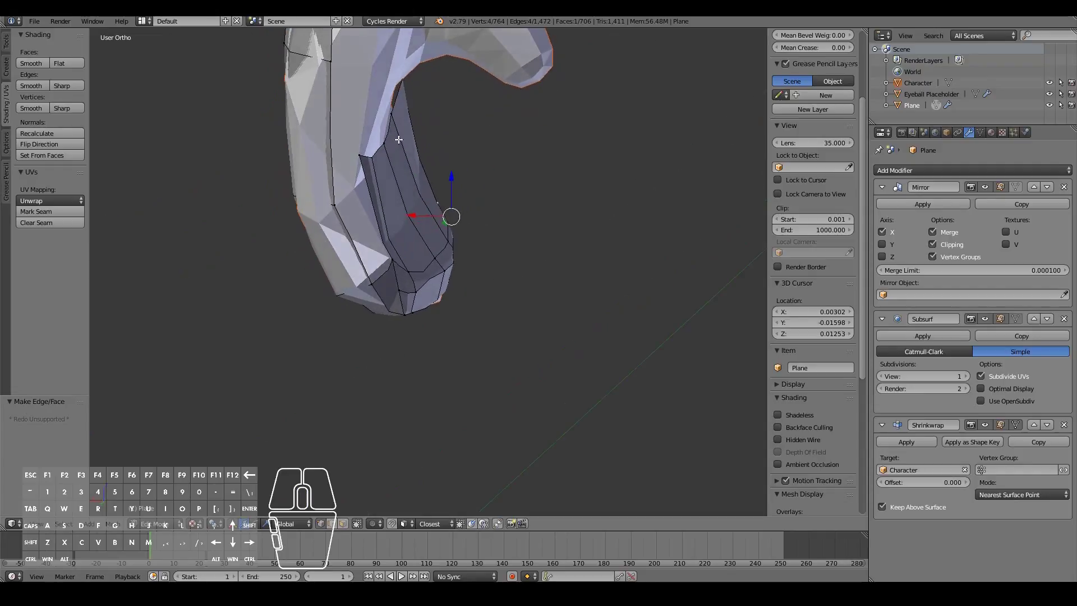
{"action": "right_click", "coordinate": [387, 260]}
{"action": "right_click", "coordinate": [372, 283], "text": "shift"}
{"action": "right_click", "coordinate": [337, 209], "text": "shift"}
{"action": "right_click", "coordinate": [355, 156], "text": "shift"}
{"action": "key", "text": "f"}
Fill the opposite finger side, below the thumb, with a face joining the inner-finger edge to the back-of-hand edge
{"action": "middle_click_drag", "start_coordinate": [398, 152], "coordinate": [278, 172]}
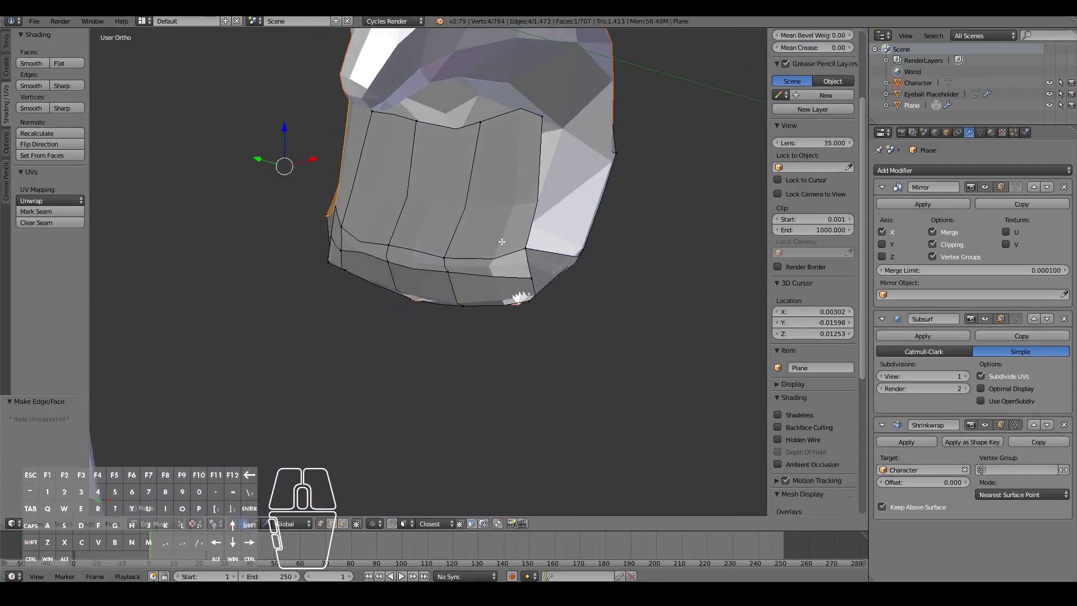
{"action": "right_click", "coordinate": [524, 247]}
{"action": "right_click", "coordinate": [538, 187], "text": "shift"}
{"action": "middle_click_drag", "start_coordinate": [539, 187], "coordinate": [522, 178]}
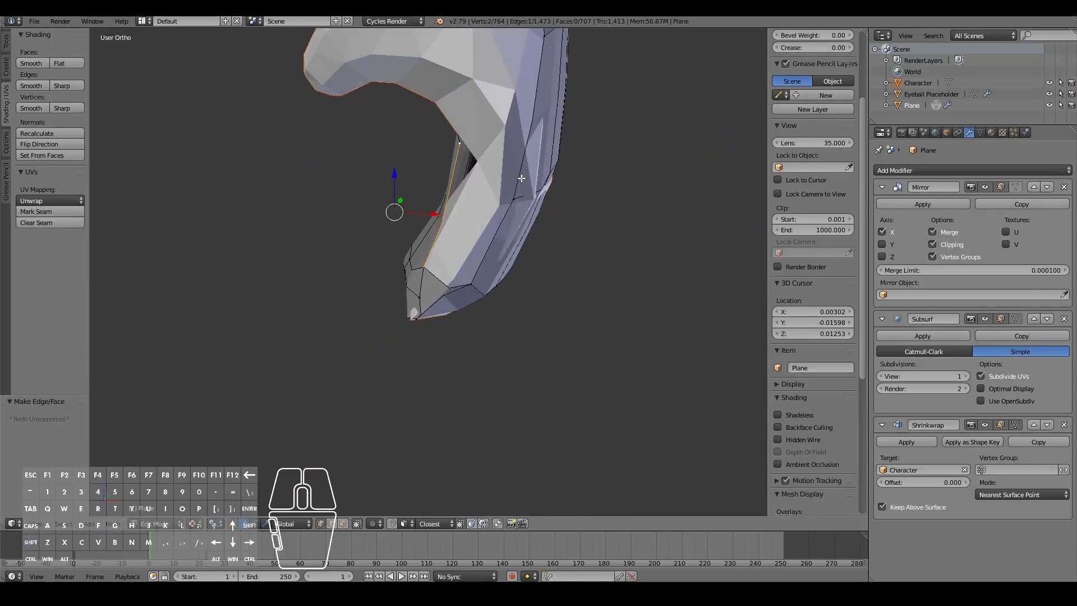
{"action": "right_click", "coordinate": [463, 289], "text": "shift"}
{"action": "key", "text": "f"}
Select only the top edge row of the inner fingers and extrude it up onto the palm
{"action": "middle_click_drag", "start_coordinate": [466, 290], "coordinate": [381, 186]}
{"action": "right_click", "coordinate": [376, 181], "text": "alt"}
{"action": "scroll", "coordinate": [373, 193], "scroll_direction": "up", "scroll_amount": 2}
{"action": "key", "text": "c"}
{"action": "middle_click", "coordinate": [347, 227]}
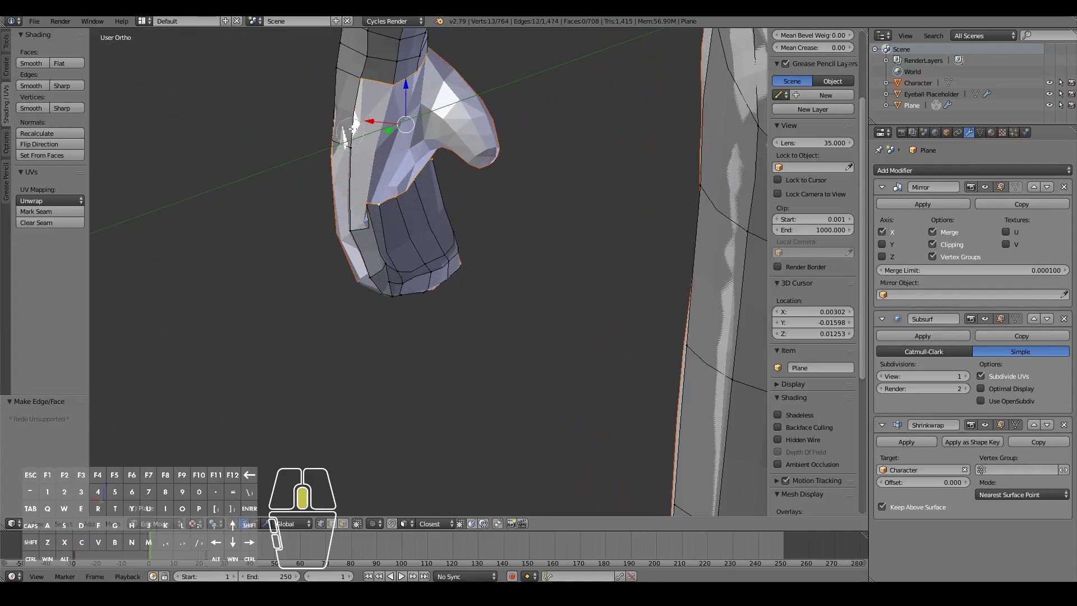
{"action": "middle_click_drag", "start_coordinate": [377, 82], "coordinate": [437, 57]}
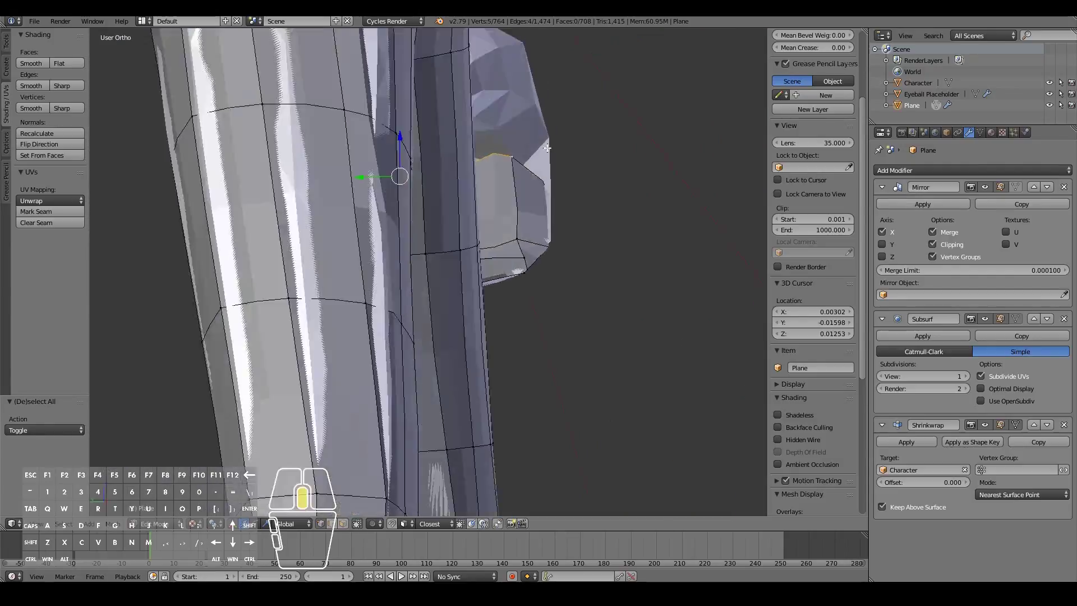
{"action": "middle_click_drag", "start_coordinate": [465, 151], "coordinate": [614, 146]}
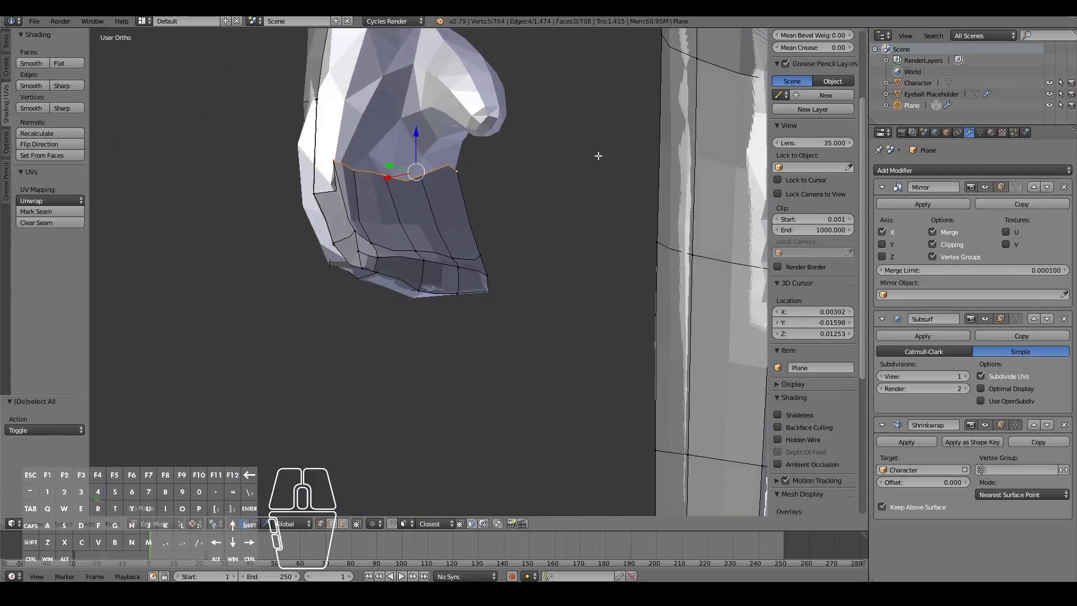
{"action": "key", "text": "e"}
{"action": "right_click", "coordinate": [378, 151]}
{"action": "key", "text": "g"}
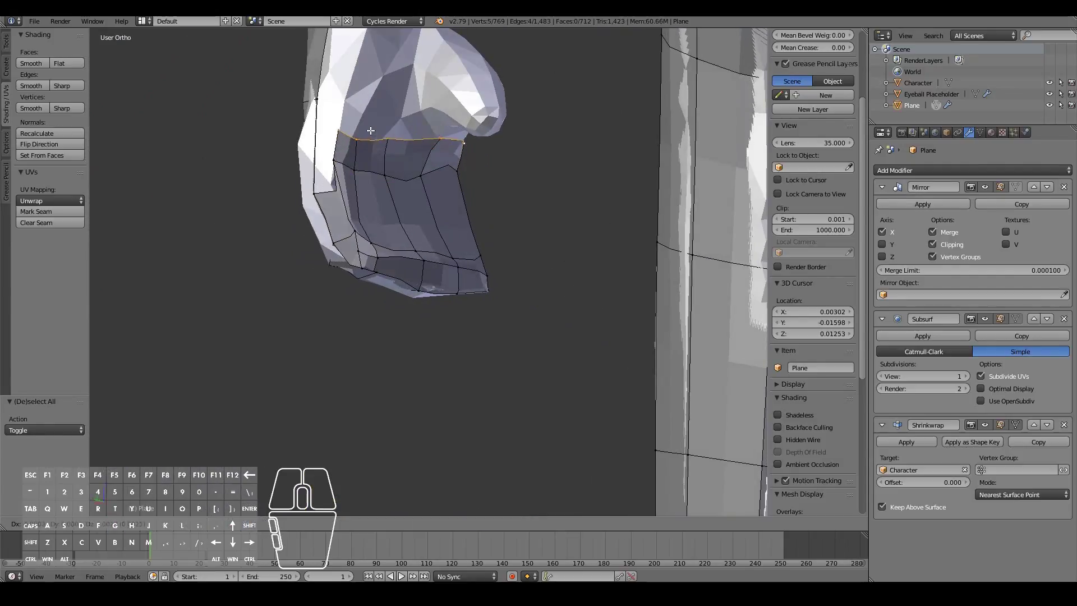
{"action": "left_click", "coordinate": [358, 126]}
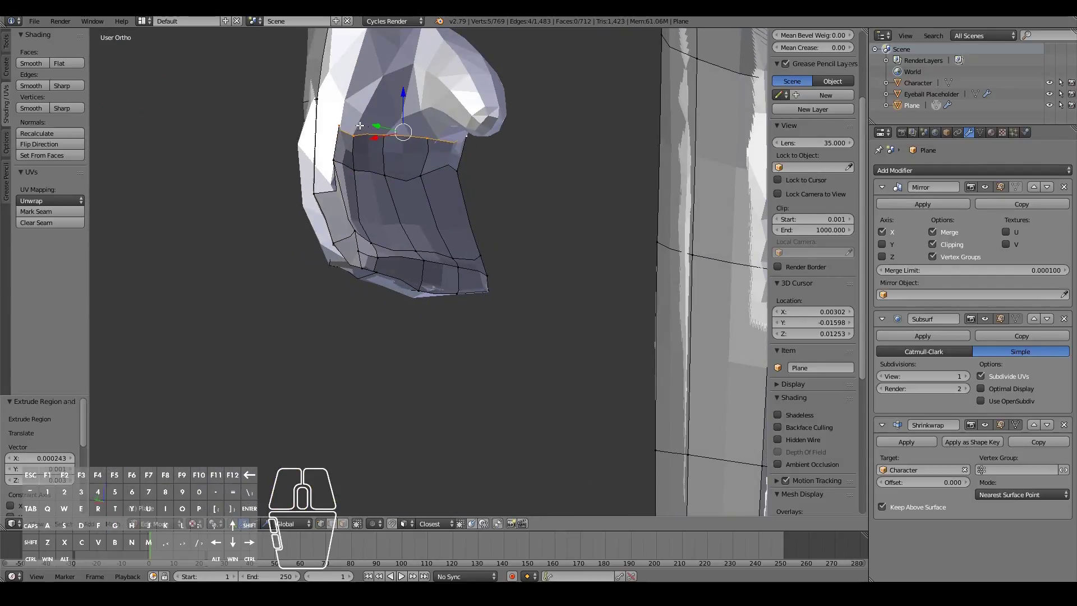
Move the vertices of the new palm row one by one to follow the palm surface below the thumb
{"action": "right_click", "coordinate": [381, 137]}
{"action": "key", "text": "g"}
{"action": "left_click", "coordinate": [386, 104]}
{"action": "right_click", "coordinate": [360, 133]}
{"action": "key", "text": "g"}
{"action": "left_click", "coordinate": [371, 66]}
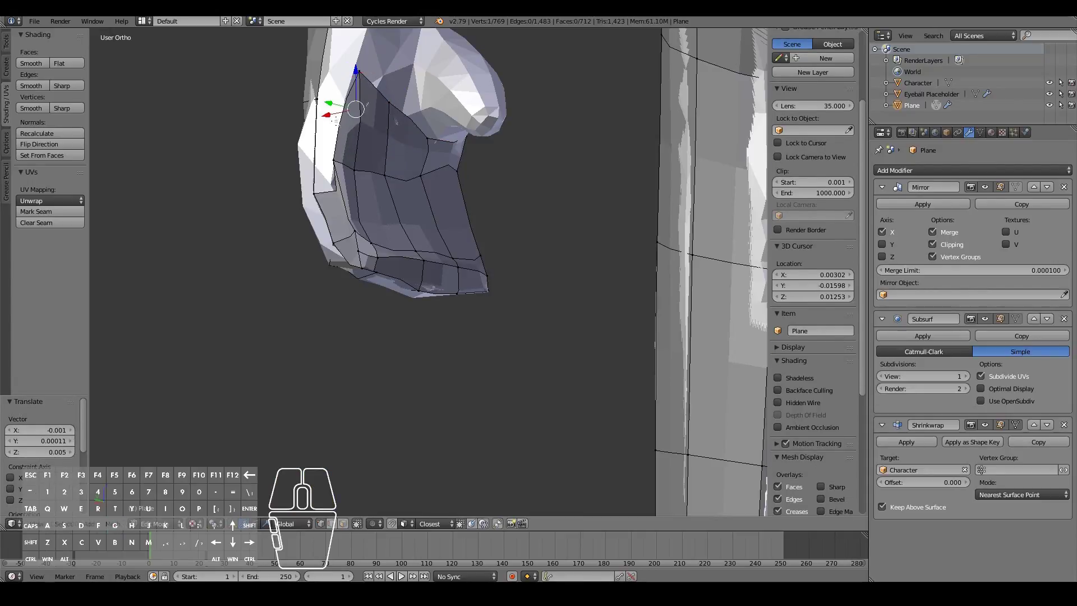
{"action": "key", "text": "g"}
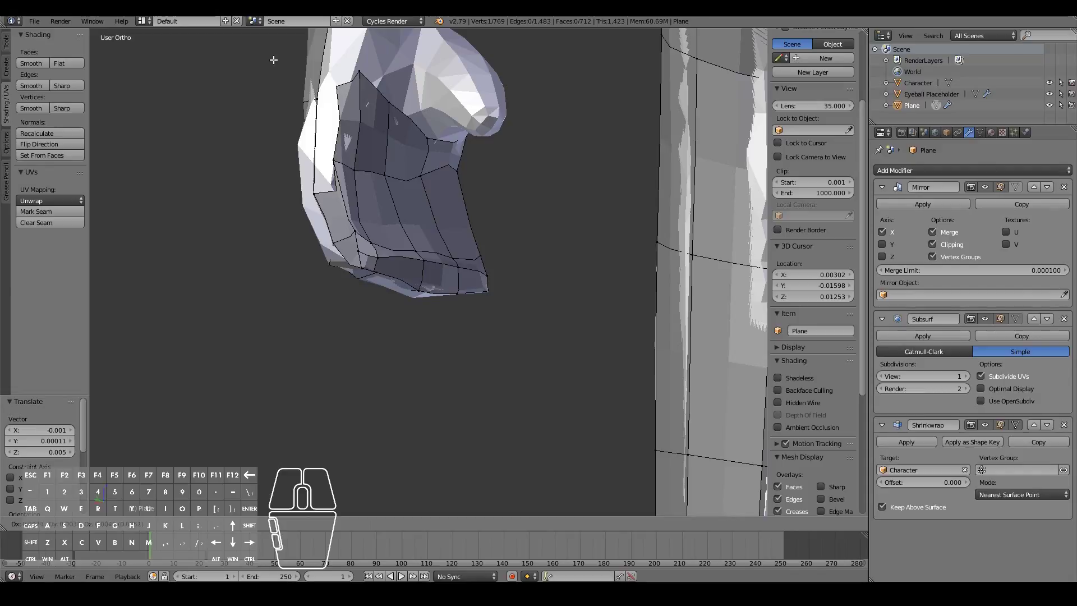
{"action": "left_click", "coordinate": [272, 58]}
{"action": "middle_click_drag", "start_coordinate": [280, 62], "coordinate": [380, 121]}
{"action": "key", "text": "g"}
{"action": "left_click", "coordinate": [399, 137]}
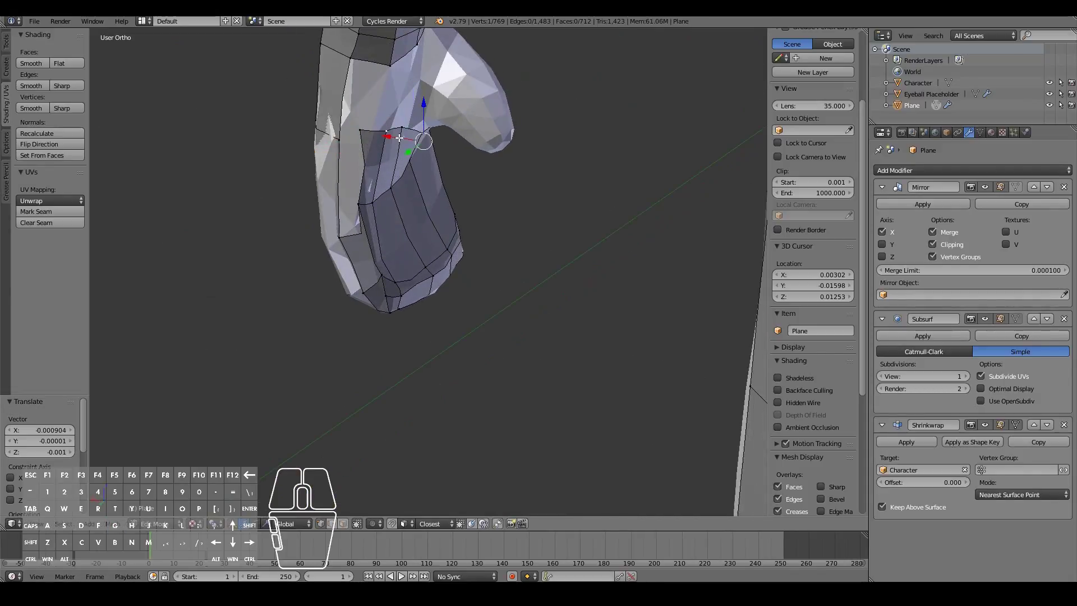
Try adding an edge loop across the new palm face row, and undo it
{"action": "middle_click_drag", "start_coordinate": [348, 161], "coordinate": [369, 208]}
{"action": "middle_click_drag", "start_coordinate": [367, 193], "coordinate": [324, 177]}
{"action": "key", "text": "ctrl+r"}
{"action": "left_click", "coordinate": [443, 180]}
{"action": "right_click", "coordinate": [324, 177]}
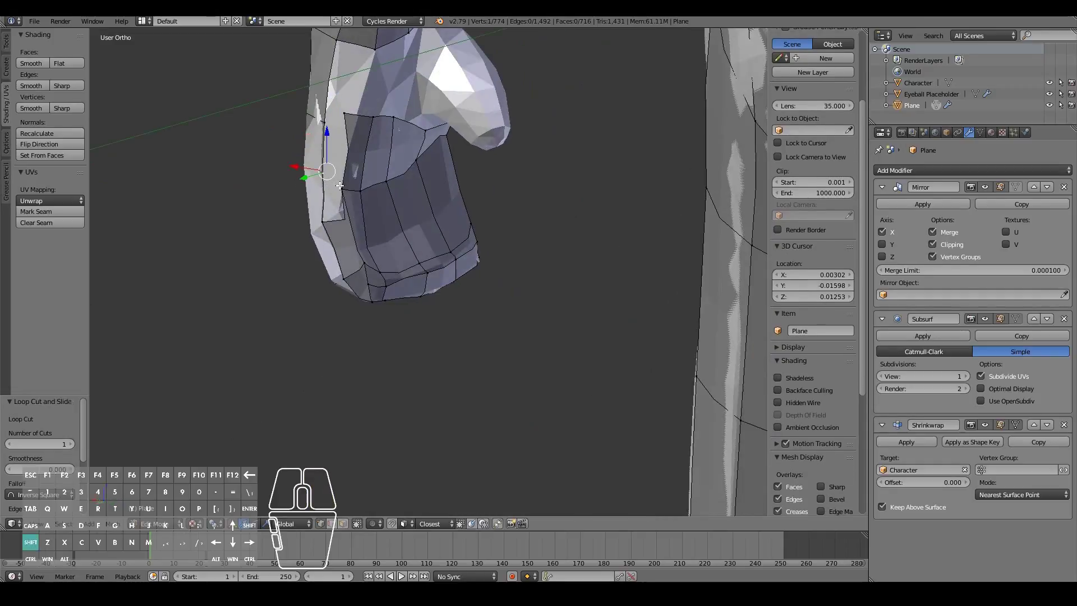
{"action": "mouse_move", "coordinate": [342, 205]}
{"action": "middle_mouse_down"}
{"action": "mouse_move", "coordinate": [375, 214]}
{"action": "mouse_move", "coordinate": [331, 220]}
{"action": "mouse_move", "coordinate": [345, 216]}
{"action": "middle_mouse_up"}
{"action": "scroll", "coordinate": [375, 214], "scroll_direction": "up", "scroll_amount": 2}
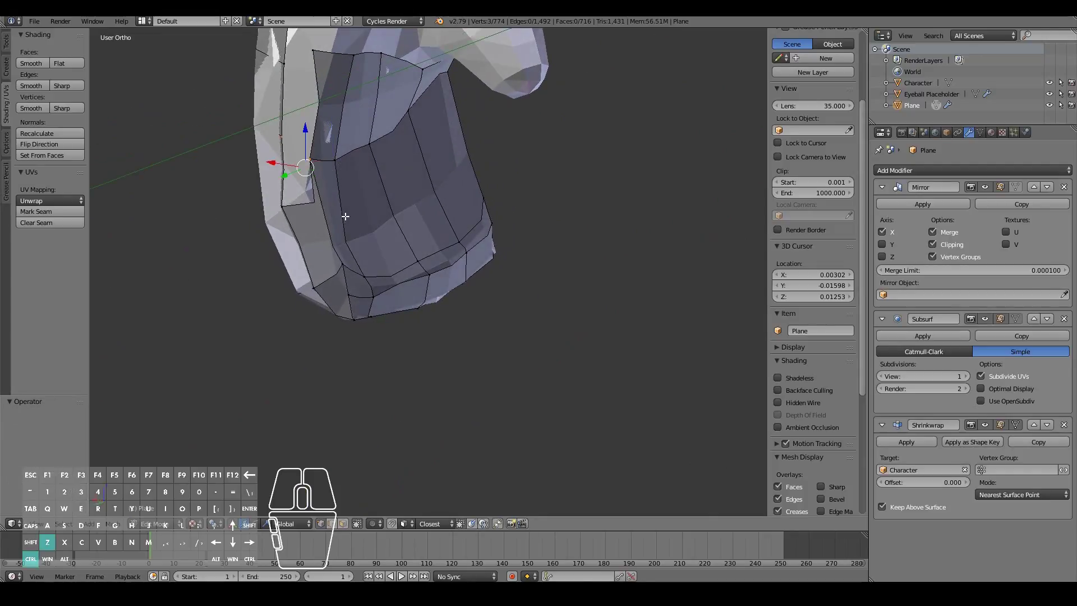
{"action": "key", "text": "ctrl+z"}
{"action": "key", "text": "ctrl+z"}
{"action": "key", "text": "ctrl+z"}
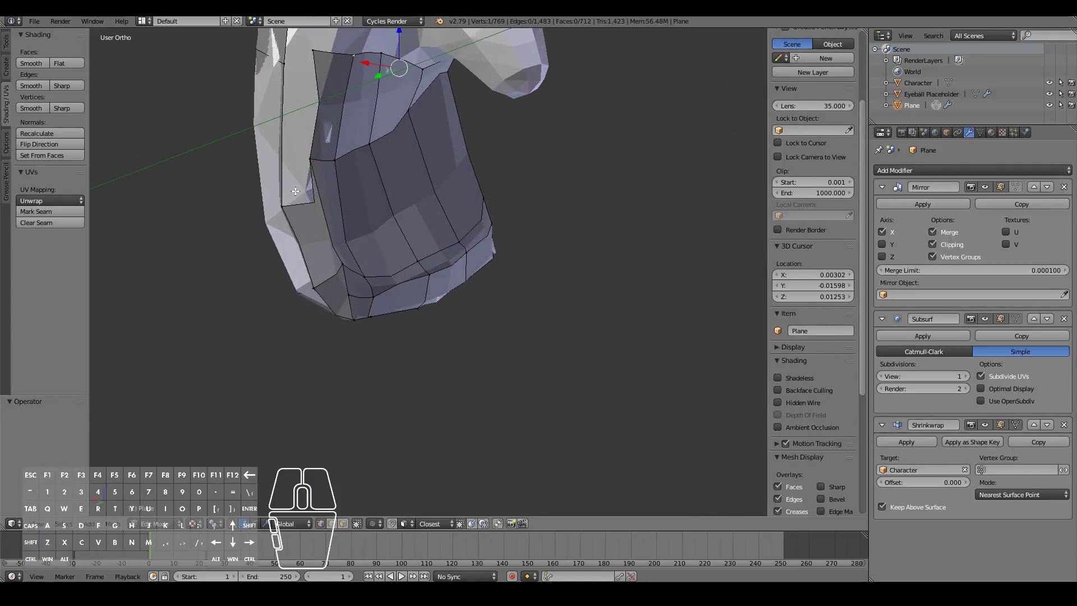
Fill the side gaps between the palm row and the back of the hand on the outer side and the thumb side
{"action": "right_click", "coordinate": [314, 159], "text": "shift"}
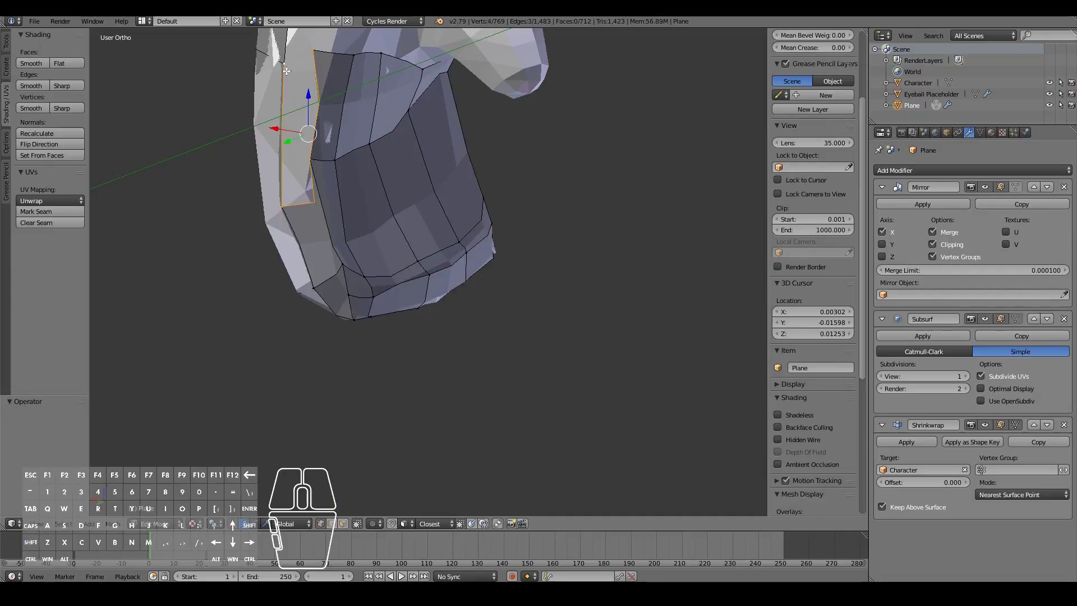
{"action": "key", "text": "f"}
{"action": "middle_click_drag", "start_coordinate": [381, 152], "coordinate": [408, 169]}
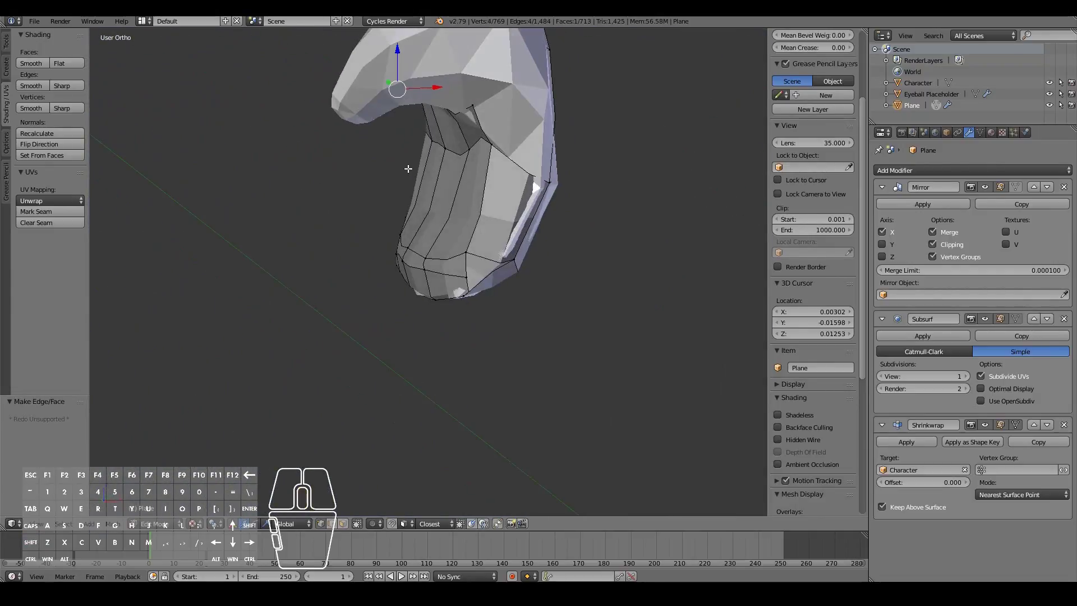
{"action": "right_click", "coordinate": [482, 142]}
{"action": "middle_click_drag", "start_coordinate": [481, 141], "coordinate": [537, 68]}
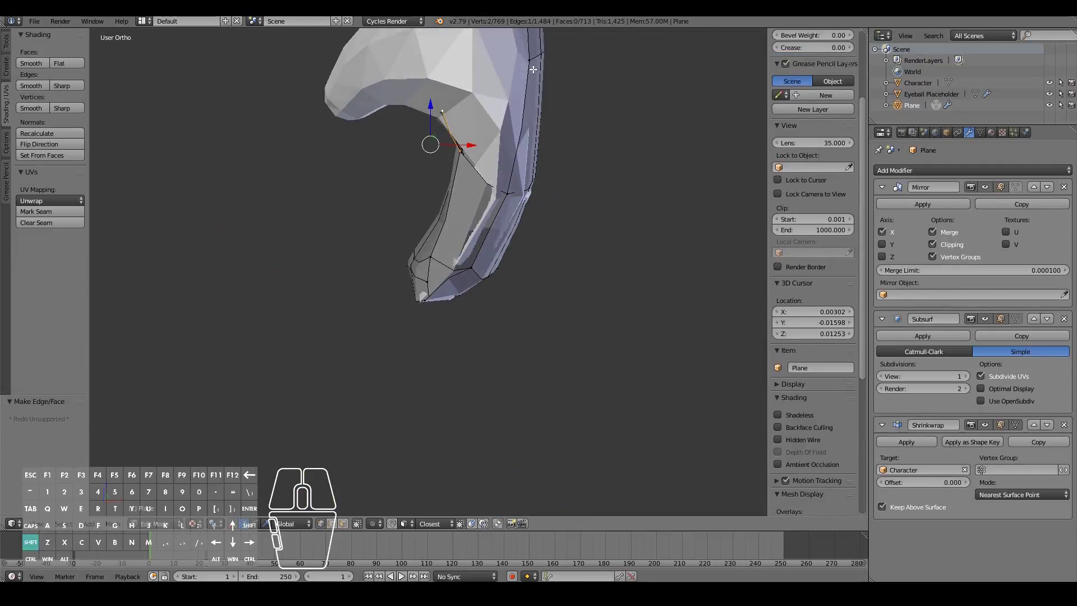
{"action": "middle_click_drag", "start_coordinate": [437, 183], "coordinate": [557, 158]}
Adjust the palm row's outer vertex and fill the faces between the palm row and the wrist edge one by one
{"action": "middle_click_drag", "start_coordinate": [341, 166], "coordinate": [379, 136]}
{"action": "right_click", "coordinate": [379, 135]}
{"action": "right_click_drag", "start_coordinate": [390, 138], "coordinate": [389, 137]}
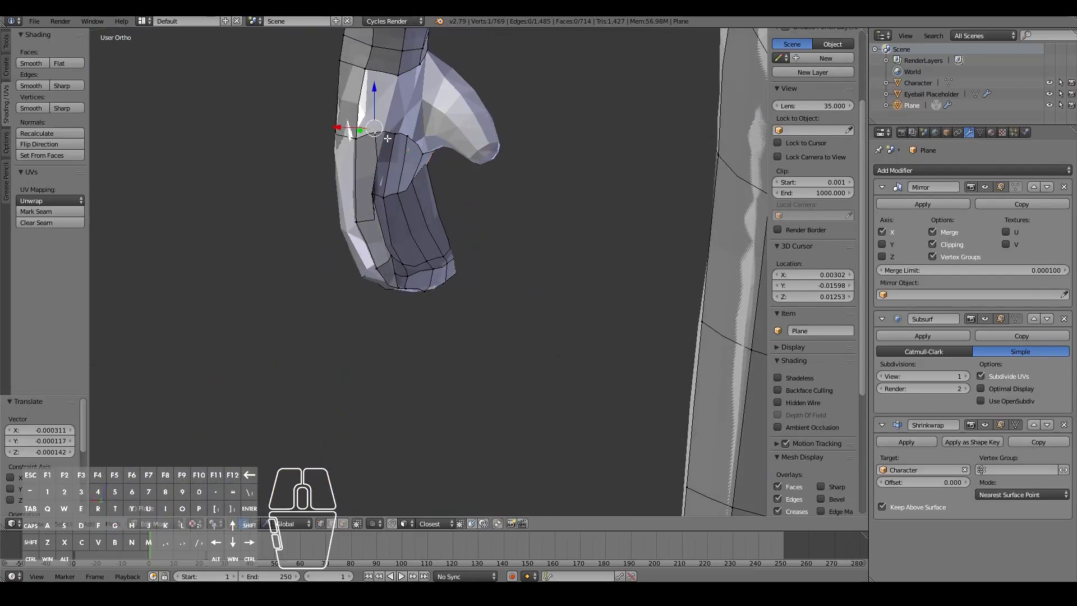
{"action": "right_click", "coordinate": [368, 64], "text": "shift"}
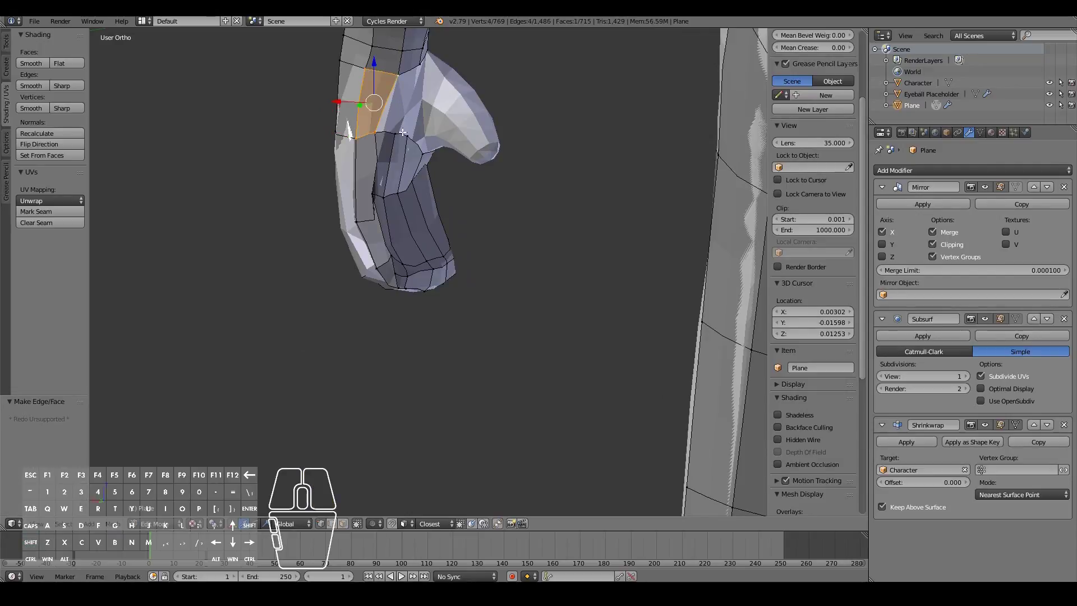
{"action": "middle_click_drag", "start_coordinate": [403, 132], "coordinate": [365, 133]}
{"action": "right_click", "coordinate": [359, 134]}
{"action": "right_click", "coordinate": [376, 84], "text": "shift"}
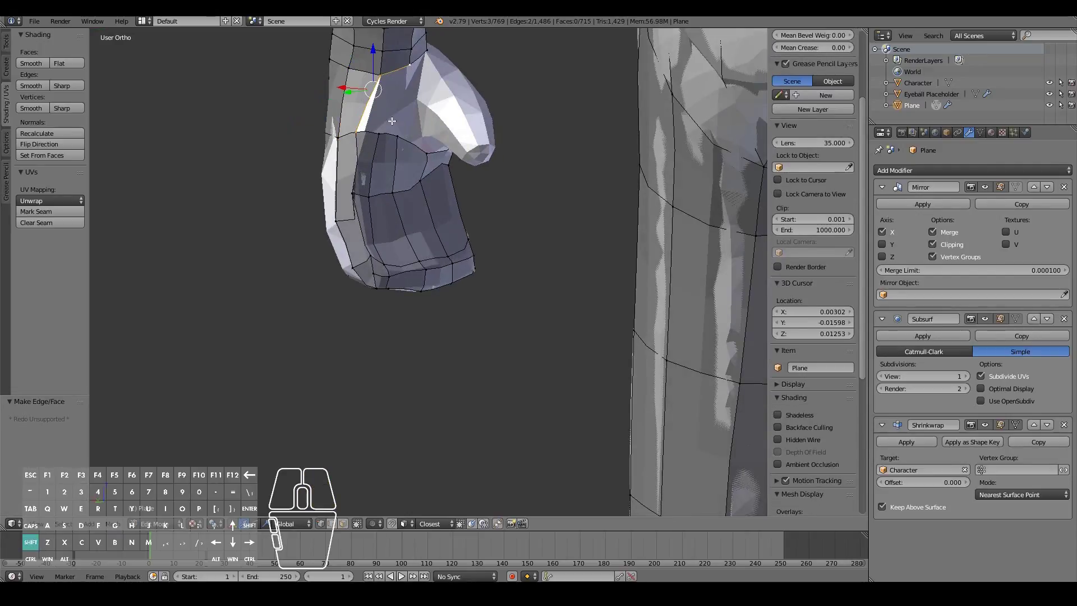
{"action": "key", "text": "f"}
{"action": "middle_click_drag", "start_coordinate": [379, 136], "coordinate": [390, 136]}
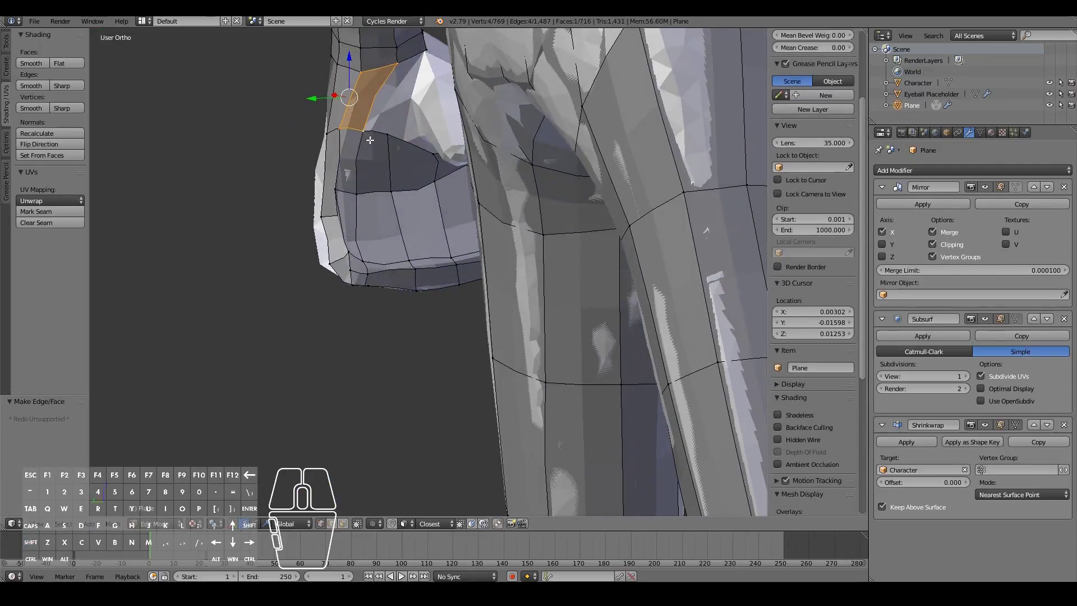
{"action": "right_click", "coordinate": [390, 136]}
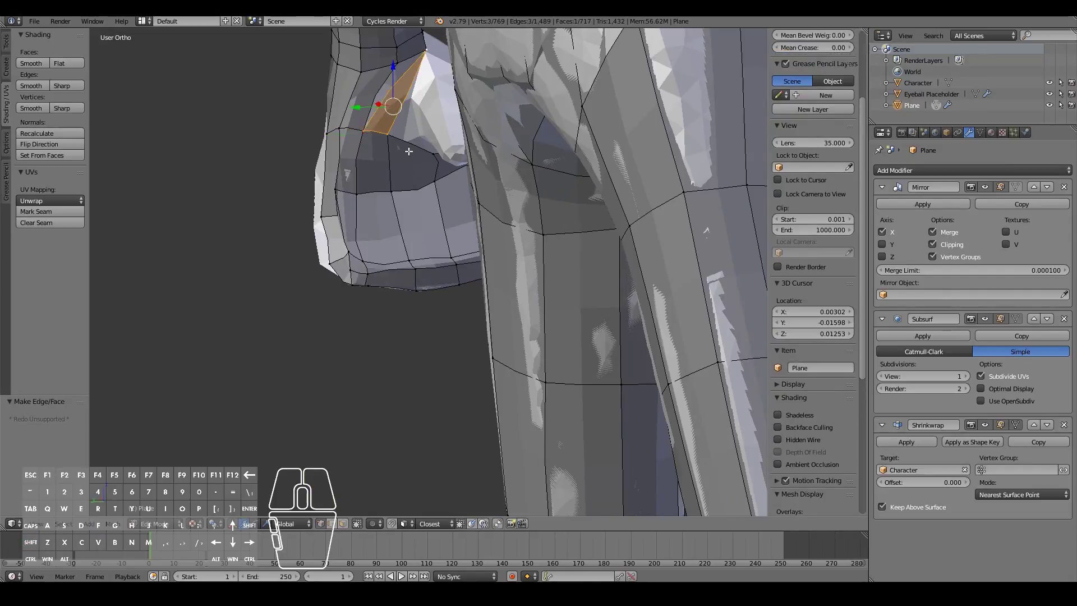
Fill the thumb-side face between the back of the hand and the wrist edge, leaving the thumb's base open
{"action": "middle_click_drag", "start_coordinate": [420, 158], "coordinate": [354, 170]}
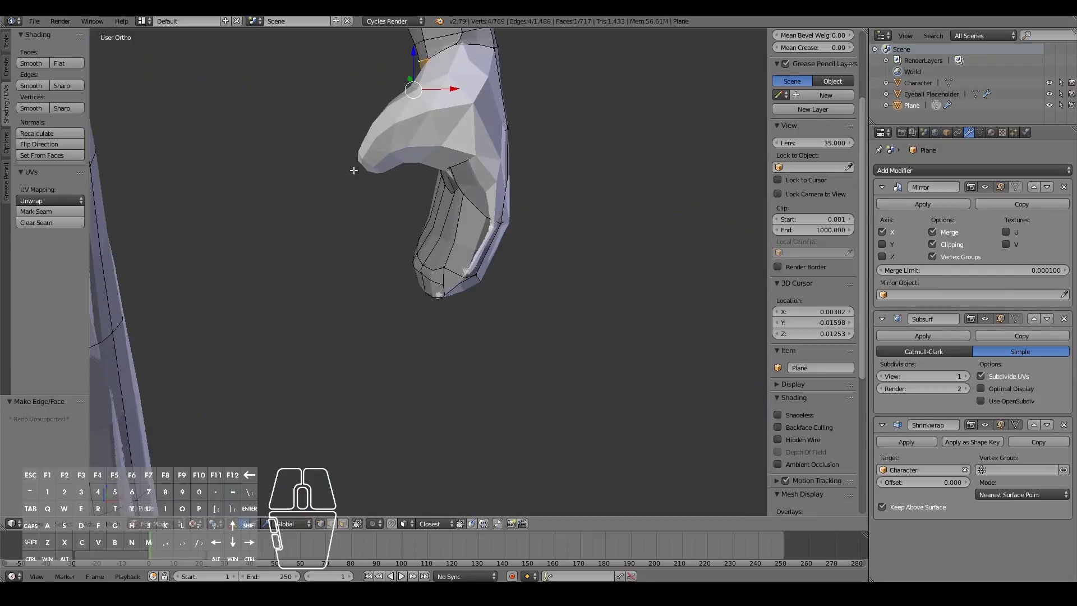
{"action": "right_click", "coordinate": [454, 158]}
{"action": "middle_click_drag", "start_coordinate": [458, 161], "coordinate": [465, 167]}
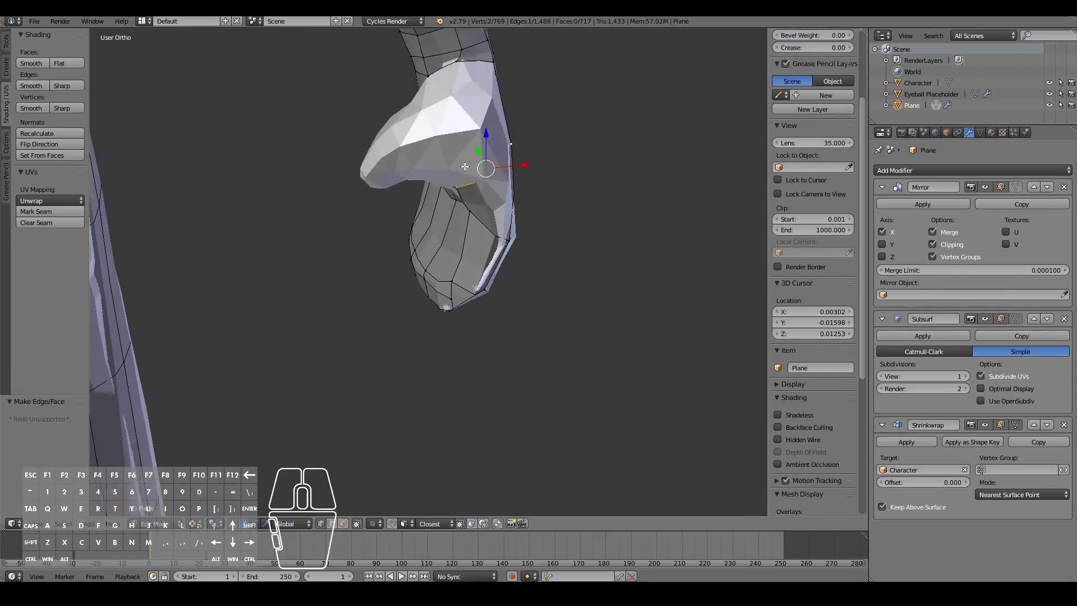
{"action": "right_click", "coordinate": [494, 64], "text": "shift"}
{"action": "key", "text": "f"}
{"action": "middle_click_drag", "start_coordinate": [492, 66], "coordinate": [489, 131]}
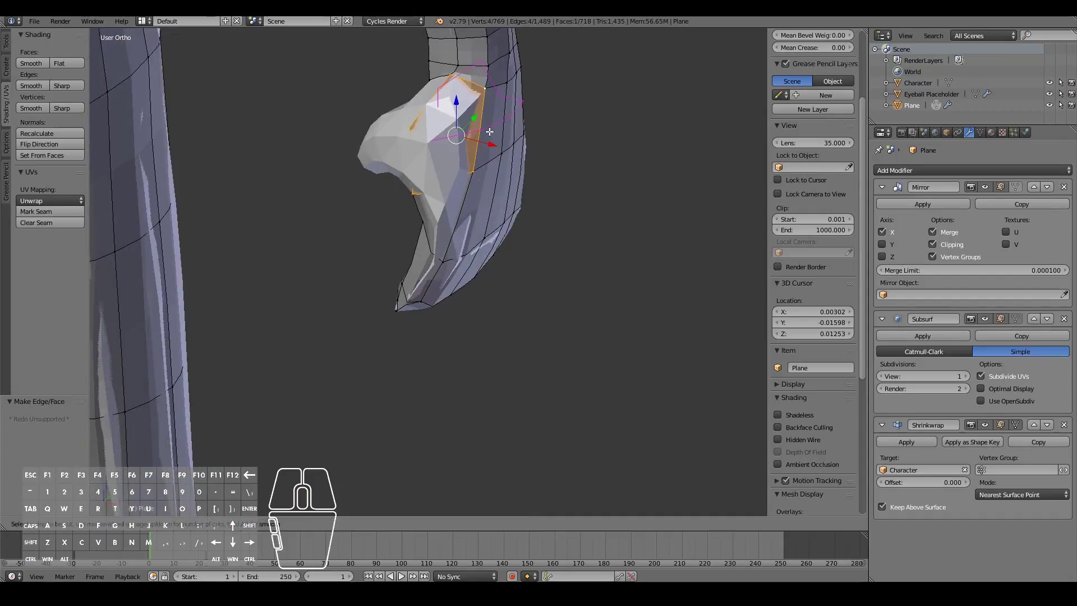
{"action": "middle_click_drag", "start_coordinate": [357, 135], "coordinate": [404, 147]}
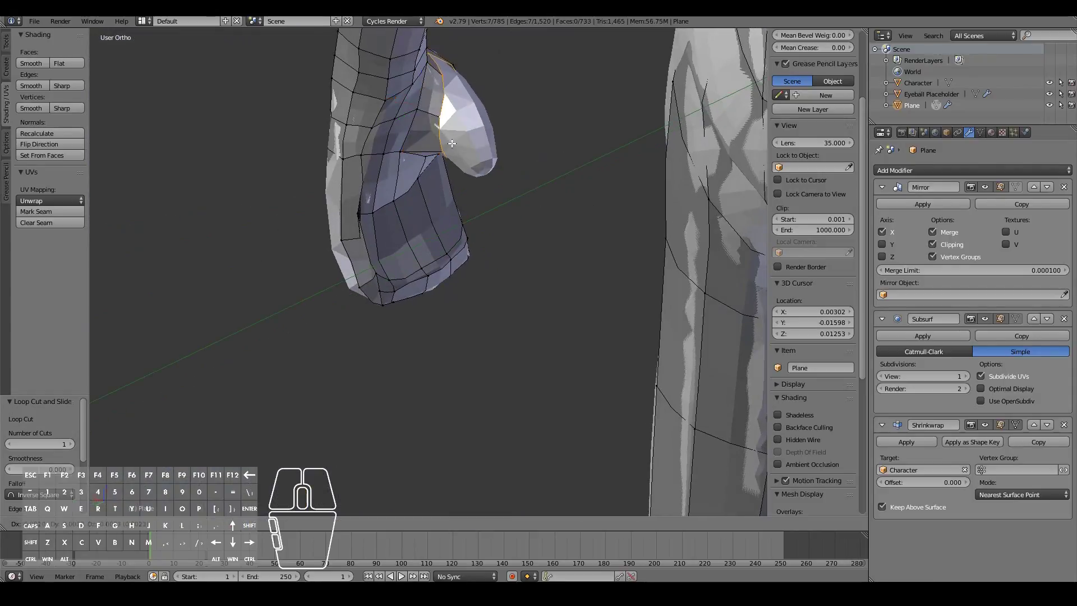
Extrude the thumb's base edge loop along the reference thumb in two sections, scaling the first ring down to match
{"action": "key", "text": "e"}
{"action": "left_click", "coordinate": [500, 176]}
{"action": "left_click", "coordinate": [452, 167]}
{"action": "middle_click_drag", "start_coordinate": [452, 167], "coordinate": [522, 139]}
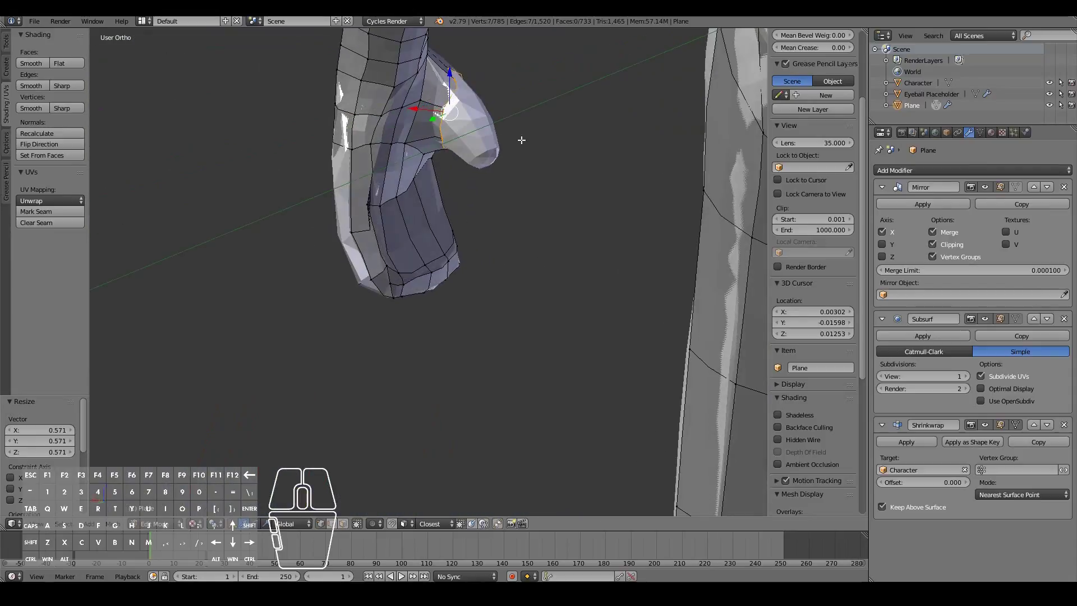
{"action": "key", "text": "e"}
{"action": "left_click", "coordinate": [491, 161]}
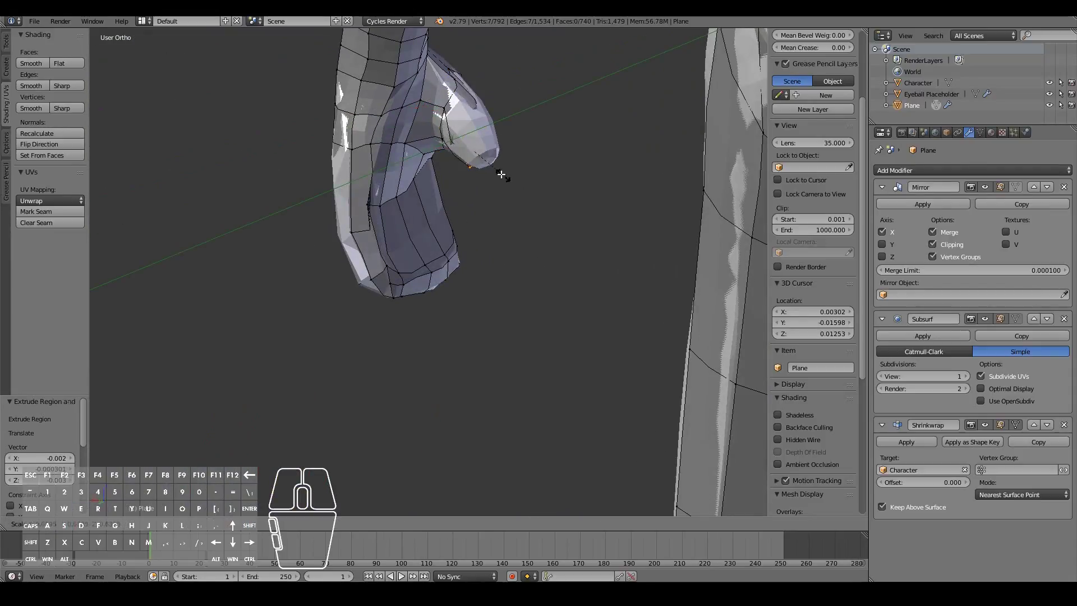
{"action": "right_click", "coordinate": [516, 182]}
Reposition individual vertices of the newest thumb ring so they follow the reference thumb's surface evenly
{"action": "key", "text": "KP_Decimal"}
{"action": "middle_click_drag", "start_coordinate": [516, 182], "coordinate": [380, 221]}
{"action": "scroll", "coordinate": [380, 222], "scroll_direction": "down", "scroll_amount": 4}
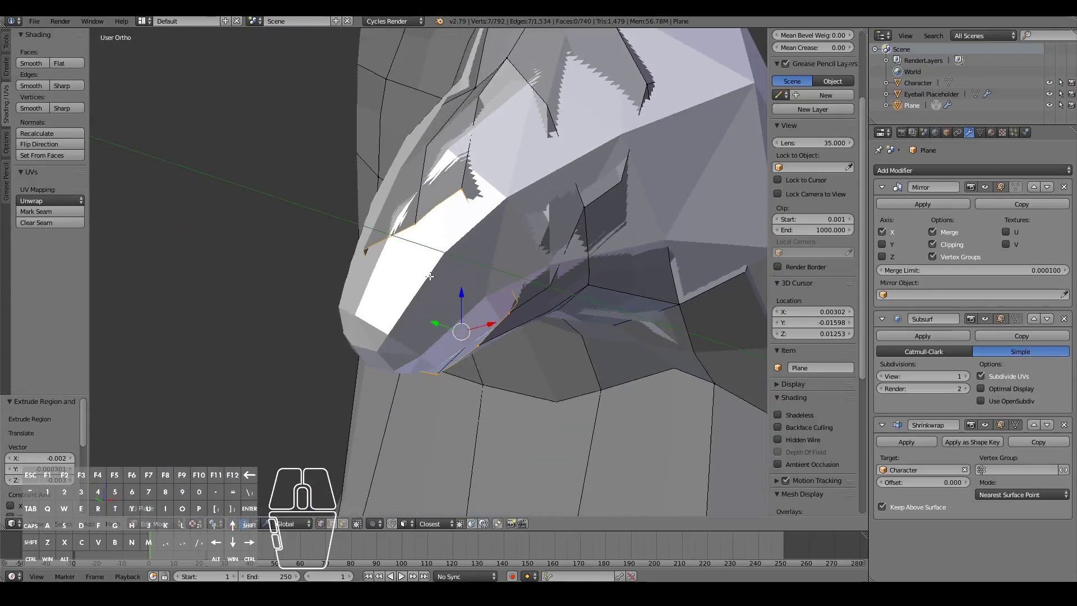
{"action": "key", "text": "z"}
{"action": "key", "text": "z"}
{"action": "middle_click_drag", "start_coordinate": [474, 283], "coordinate": [427, 409]}
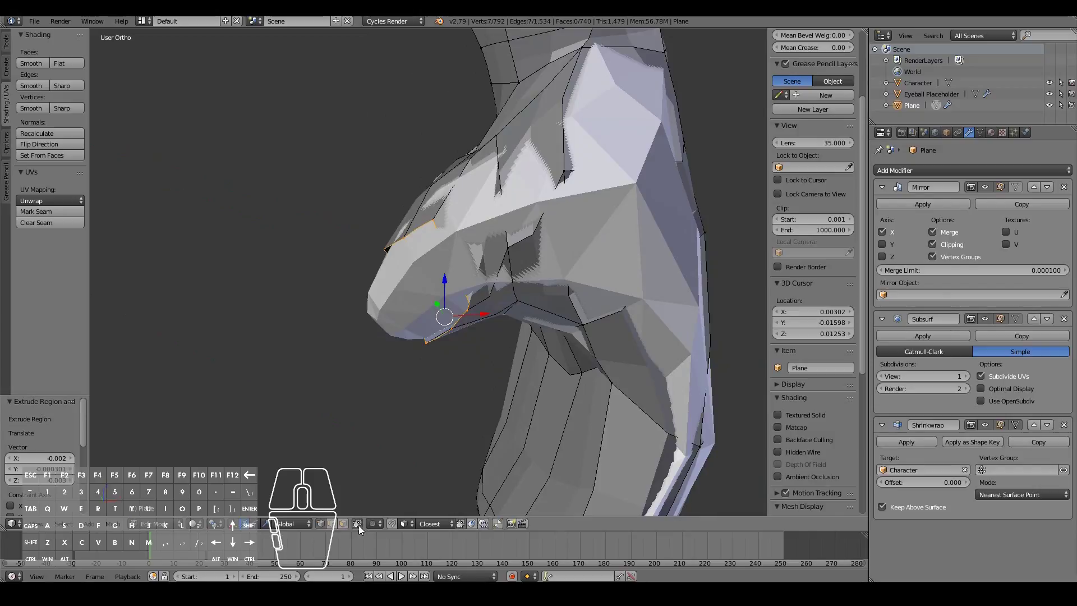
{"action": "right_click", "coordinate": [464, 302]}
{"action": "key", "text": "g"}
{"action": "left_click", "coordinate": [427, 304]}
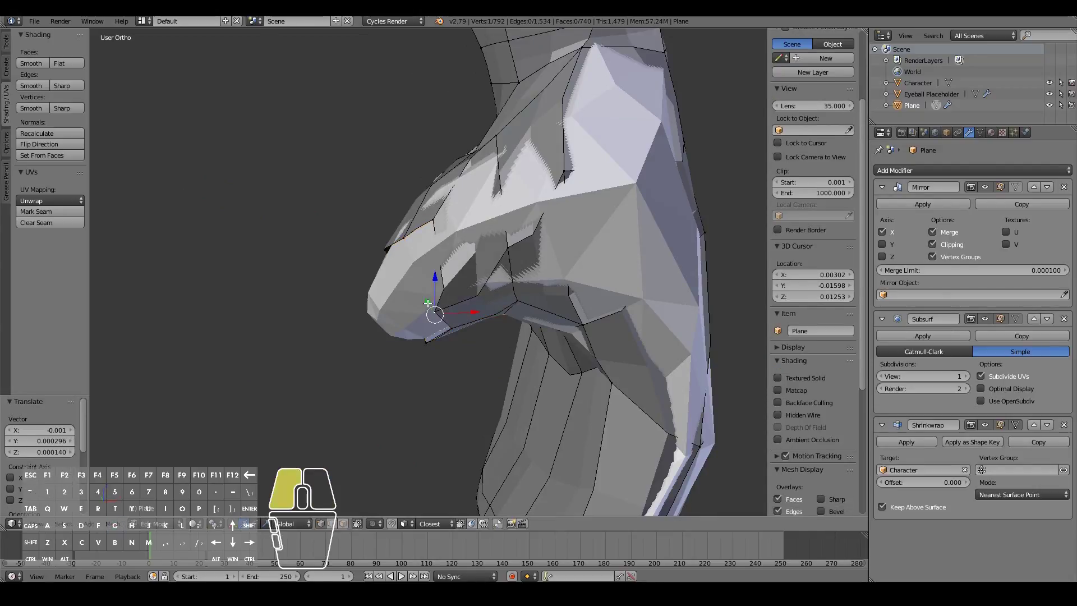
{"action": "key", "text": "g"}
{"action": "key", "text": "g"}
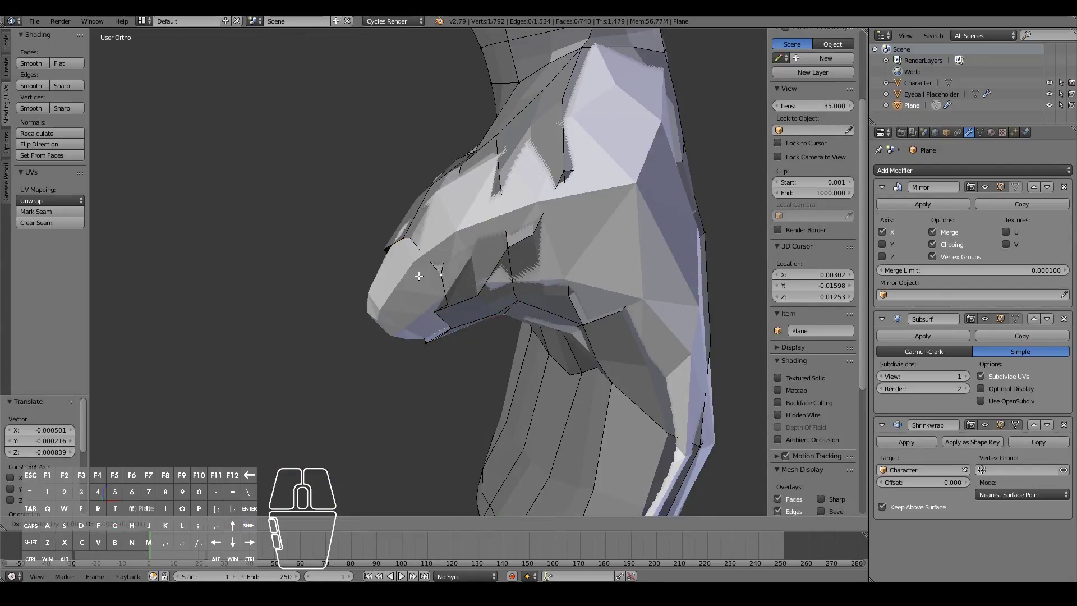
{"action": "left_click", "coordinate": [412, 278]}
{"action": "middle_click_drag", "start_coordinate": [411, 277], "coordinate": [438, 269]}
Extrude the thumb's open edge ring forward to the thumb tip
{"action": "right_click", "coordinate": [427, 262], "text": "alt"}
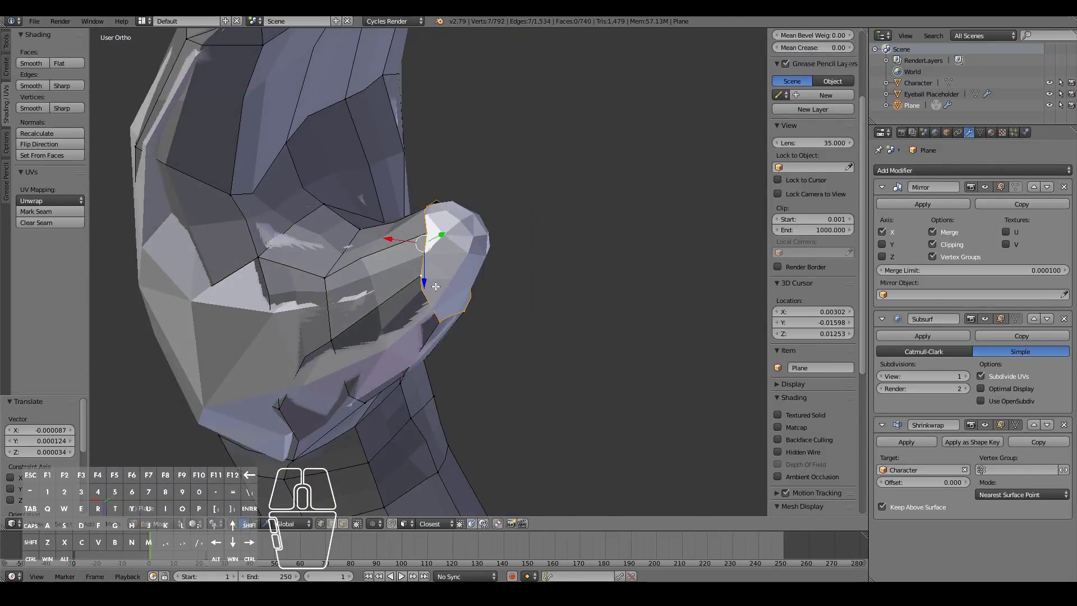
{"action": "key", "text": "e"}
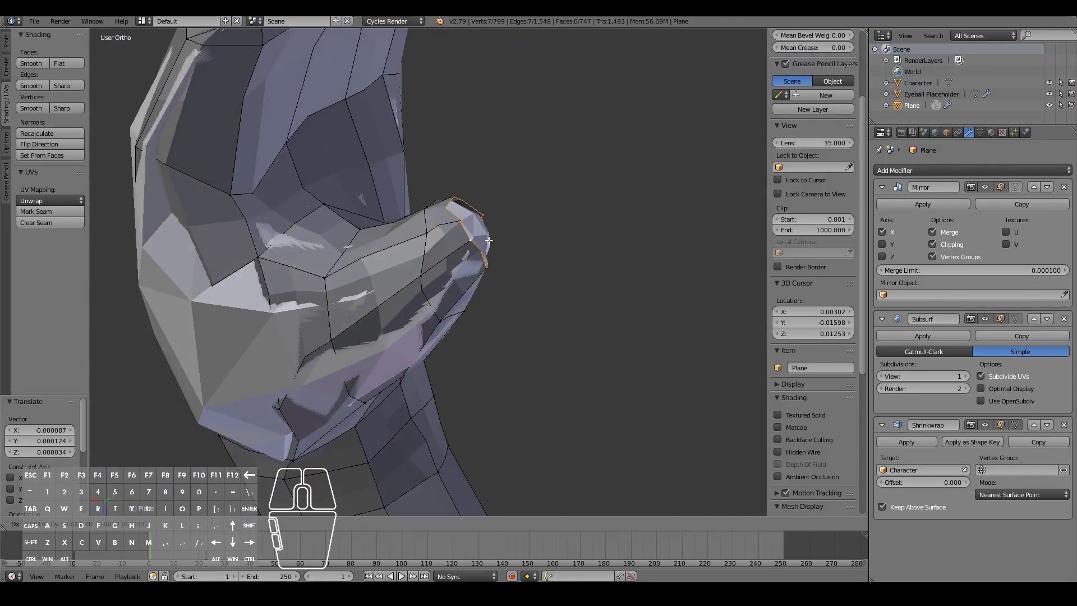
{"action": "left_click", "coordinate": [489, 240]}
{"action": "middle_click_drag", "start_coordinate": [489, 240], "coordinate": [339, 264]}
Adjust a vertex on the thumb's end ring and close the thumb tip with faces one by one
{"action": "middle_click_drag", "start_coordinate": [441, 277], "coordinate": [460, 304]}
{"action": "right_click", "coordinate": [457, 307]}
{"action": "left_click", "coordinate": [437, 306]}
{"action": "right_click", "coordinate": [412, 308], "text": "shift"}
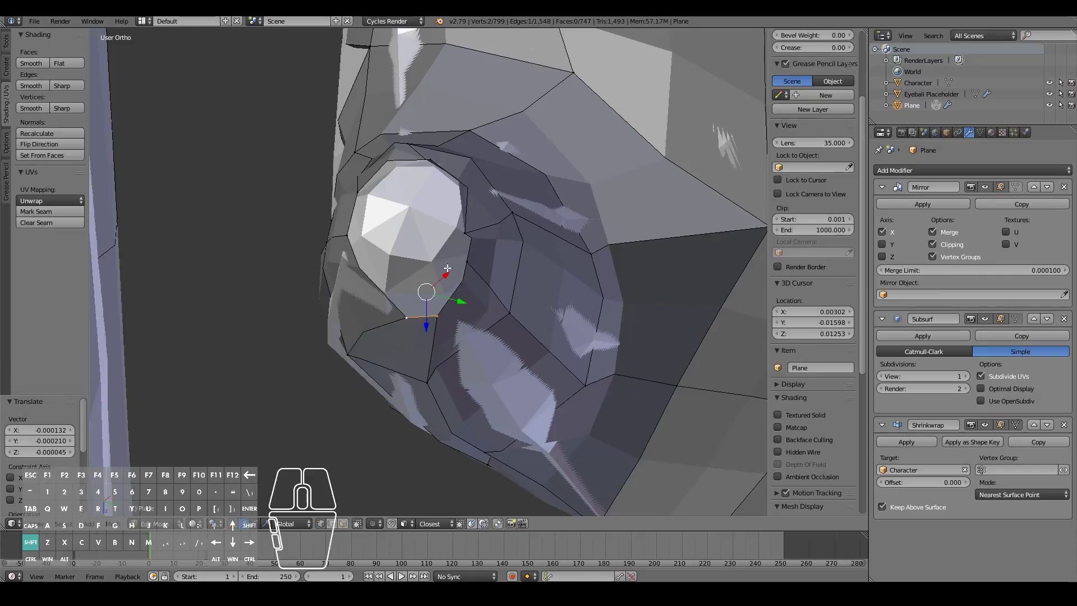
{"action": "middle_click_drag", "start_coordinate": [401, 254], "coordinate": [492, 241]}
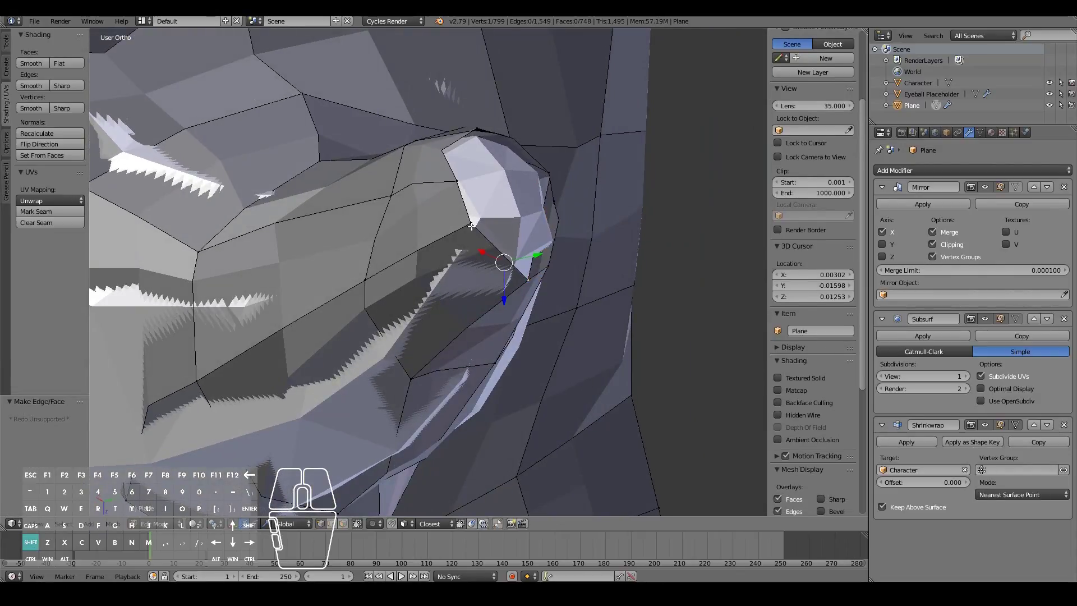
{"action": "right_click", "coordinate": [472, 226], "text": "shift"}
{"action": "middle_click_drag", "start_coordinate": [508, 209], "coordinate": [458, 272]}
{"action": "right_click", "coordinate": [463, 313]}
{"action": "right_click", "coordinate": [467, 308], "text": "shift"}
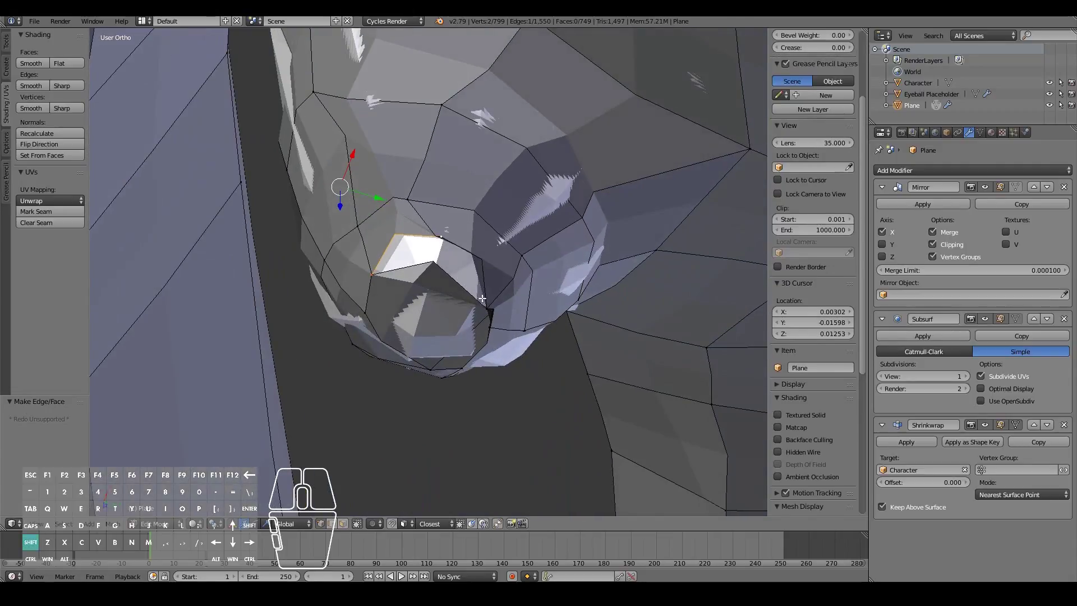
Isolate the low-poly body mesh in local view and resume editing it at the hand
{"action": "key", "text": "Tab"}
{"action": "middle_click_drag", "start_coordinate": [376, 277], "coordinate": [180, 89]}
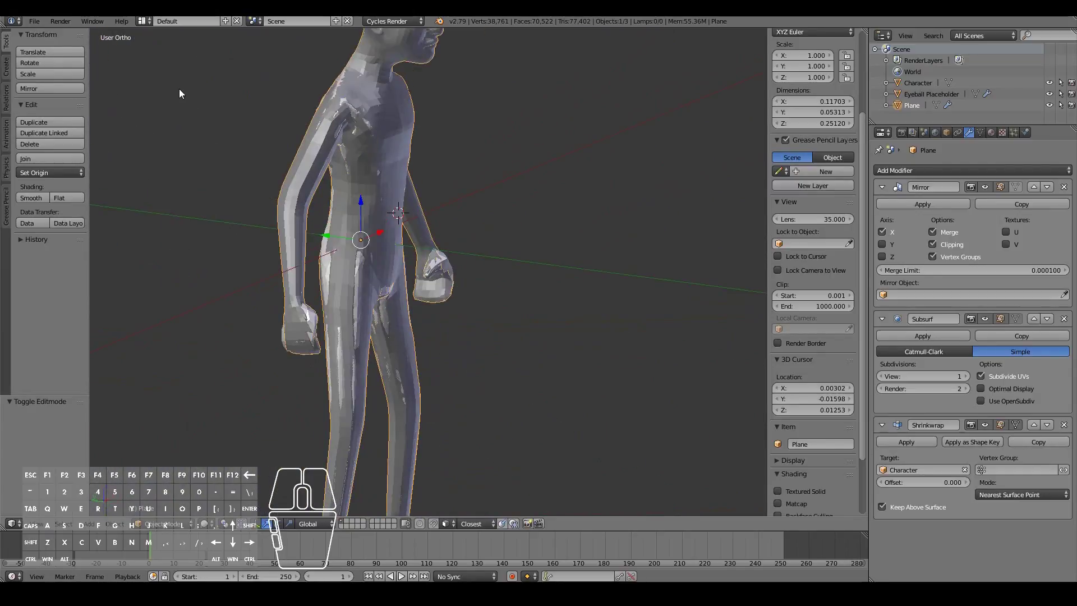
{"action": "key", "text": "KP_1"}
{"action": "key", "text": "Tab"}
{"action": "key", "text": "KP_Divide"}
{"action": "key", "text": "Tab"}
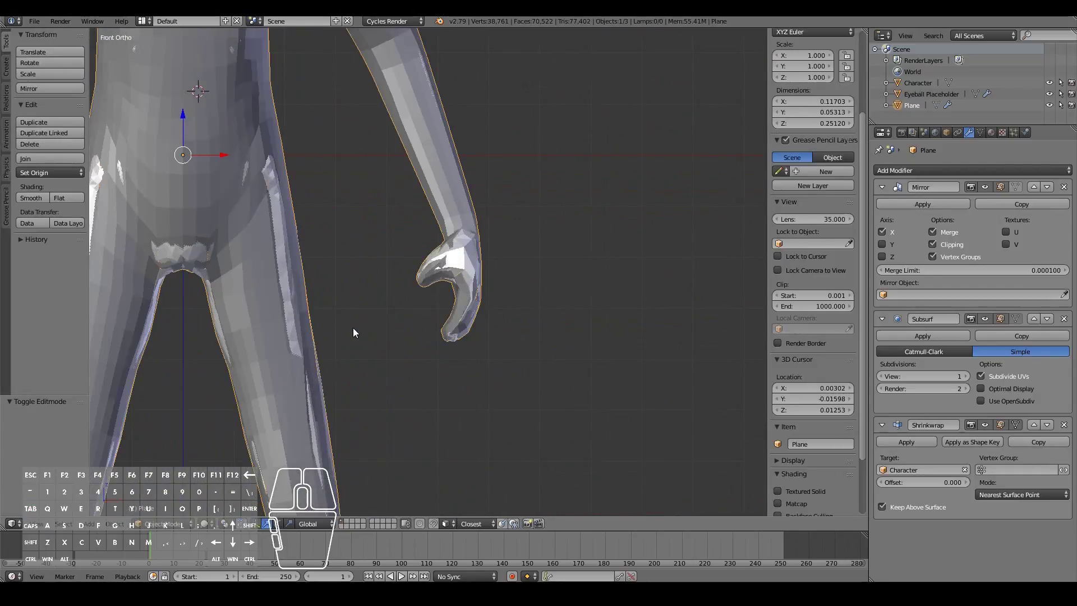
{"action": "scroll", "coordinate": [354, 332], "scroll_direction": "up", "scroll_amount": 3}
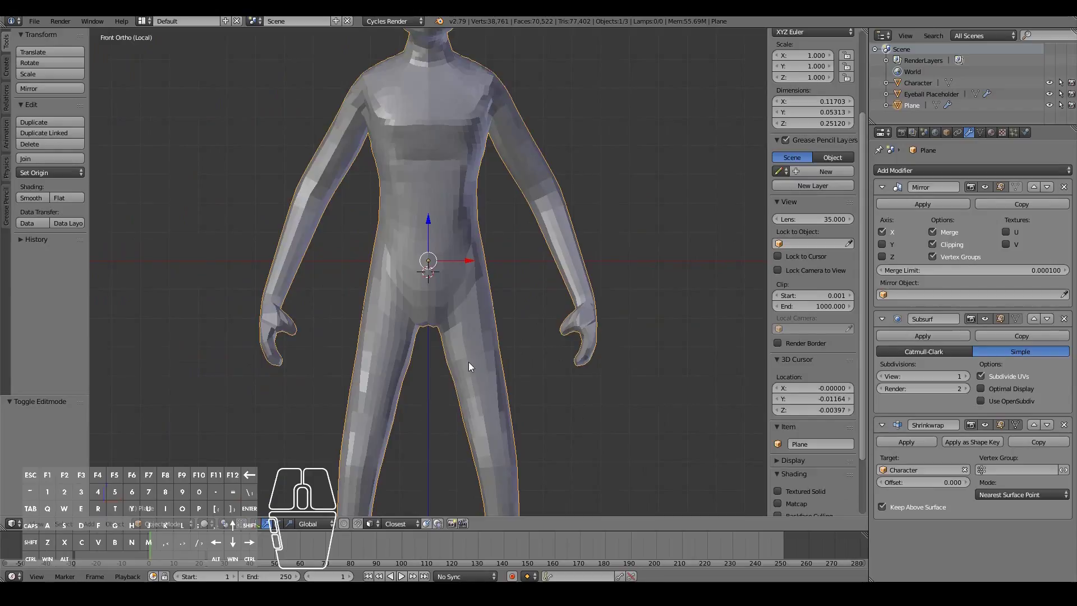
{"action": "scroll", "coordinate": [469, 362], "scroll_direction": "up", "scroll_amount": 3}
{"action": "middle_click_drag", "start_coordinate": [637, 388], "coordinate": [471, 392]}
{"action": "key", "text": "Tab"}
{"action": "scroll", "coordinate": [550, 386], "scroll_direction": "up", "scroll_amount": 2}
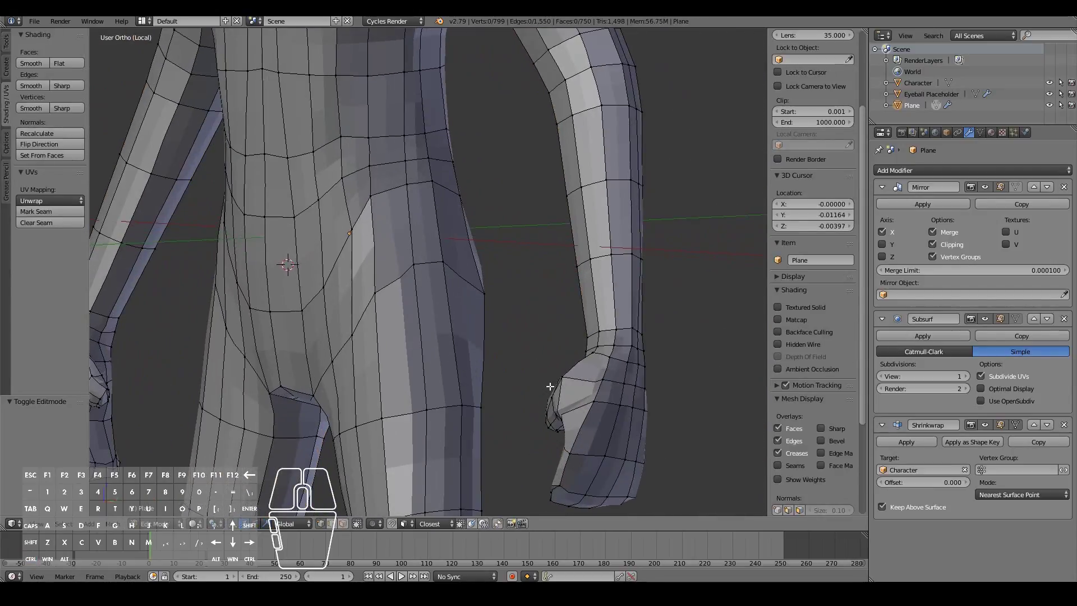
Reposition the vertices on the side of the hand around the thumb base and below the wrist to even out the topology
{"action": "right_click", "coordinate": [559, 410]}
{"action": "key", "text": "KP_Decimal"}
{"action": "middle_click_drag", "start_coordinate": [389, 262], "coordinate": [468, 273]}
{"action": "key", "text": "g"}
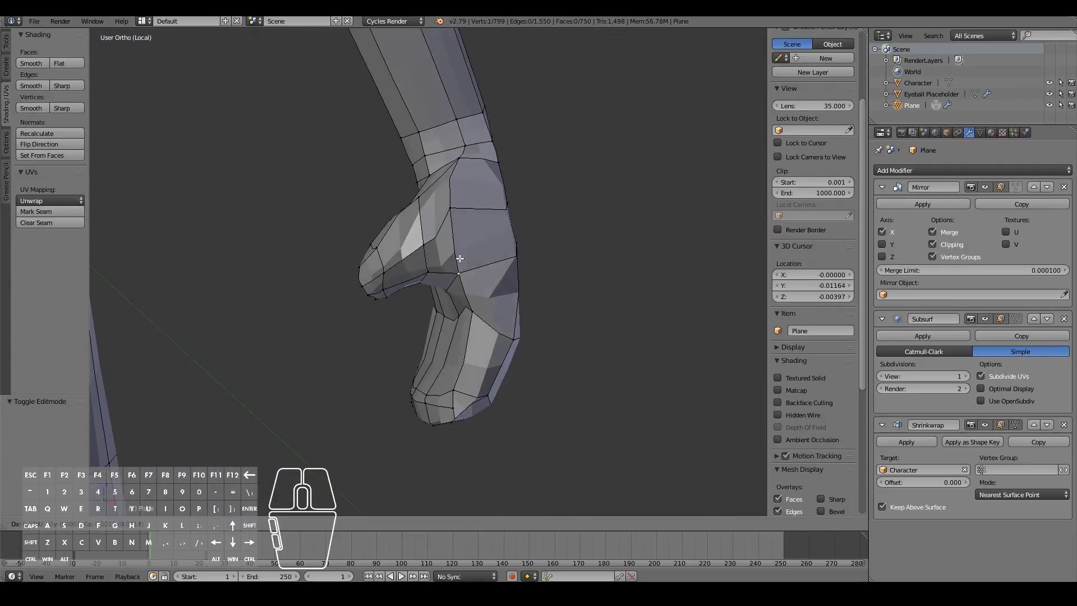
{"action": "left_click", "coordinate": [493, 224]}
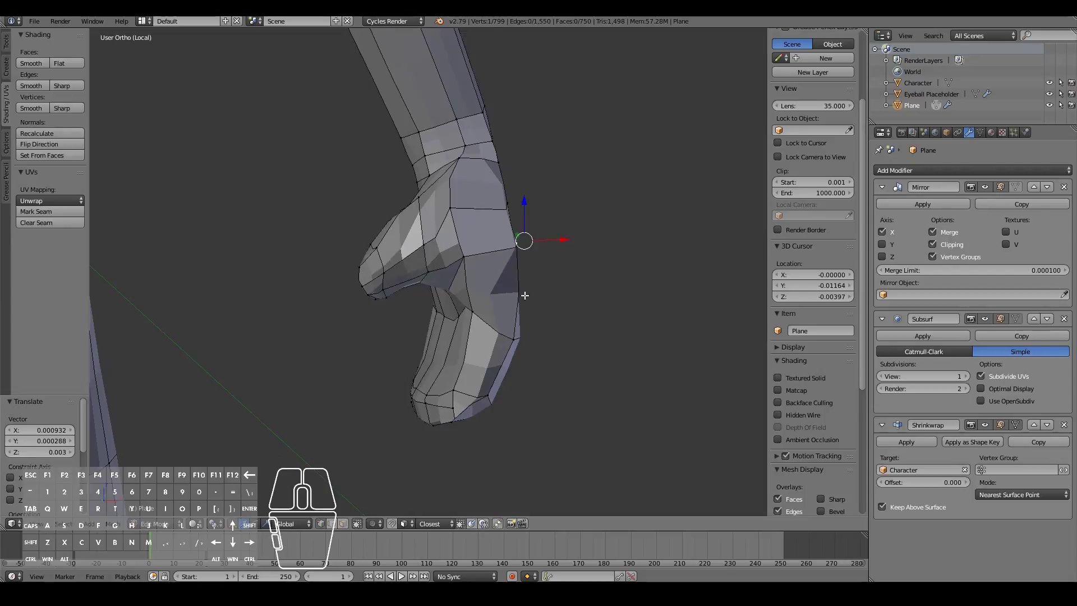
{"action": "middle_click_drag", "start_coordinate": [525, 295], "coordinate": [474, 283]}
{"action": "key", "text": "g"}
{"action": "left_click", "coordinate": [482, 274]}
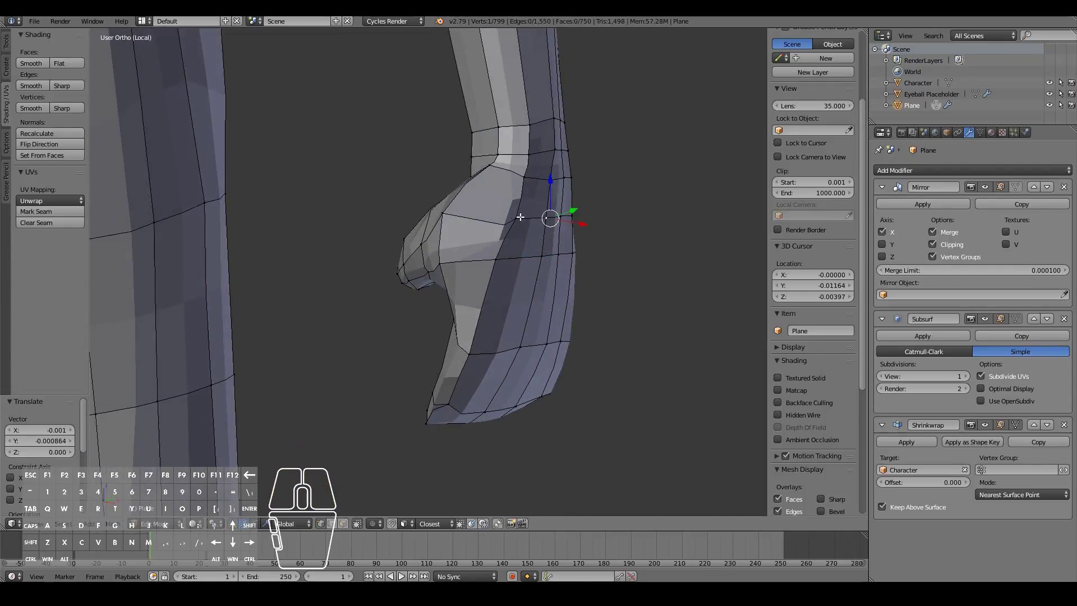
{"action": "key", "text": "g"}
{"action": "left_click", "coordinate": [480, 220]}
{"action": "middle_click_drag", "start_coordinate": [480, 221], "coordinate": [546, 237]}
{"action": "middle_click_drag", "start_coordinate": [468, 272], "coordinate": [505, 156]}
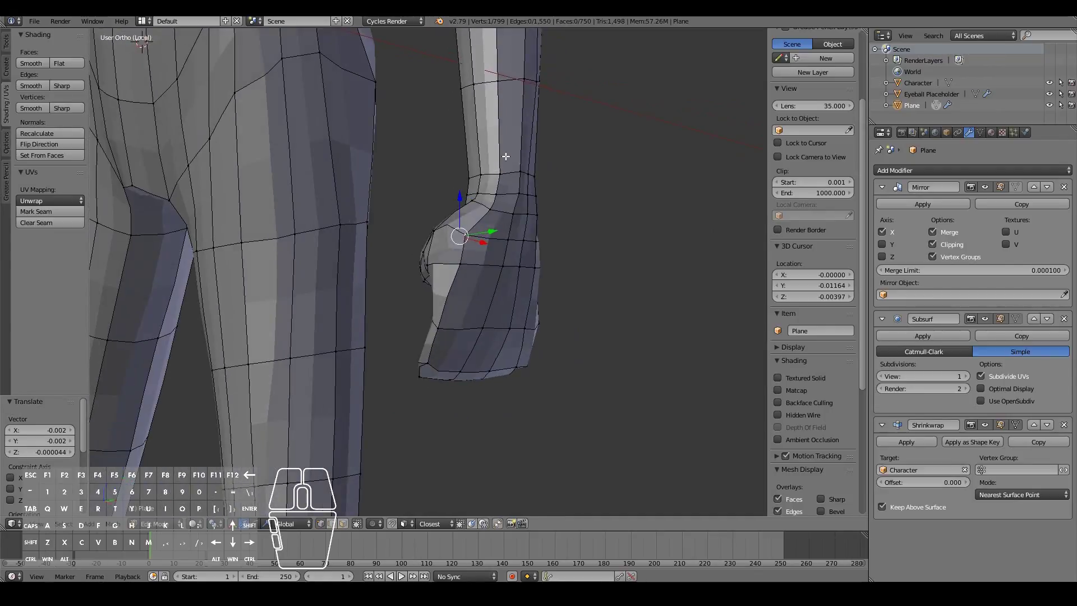
Examine the retopologized hand from several angles and the whole body from the front
{"action": "middle_click_drag", "start_coordinate": [425, 387], "coordinate": [537, 360]}
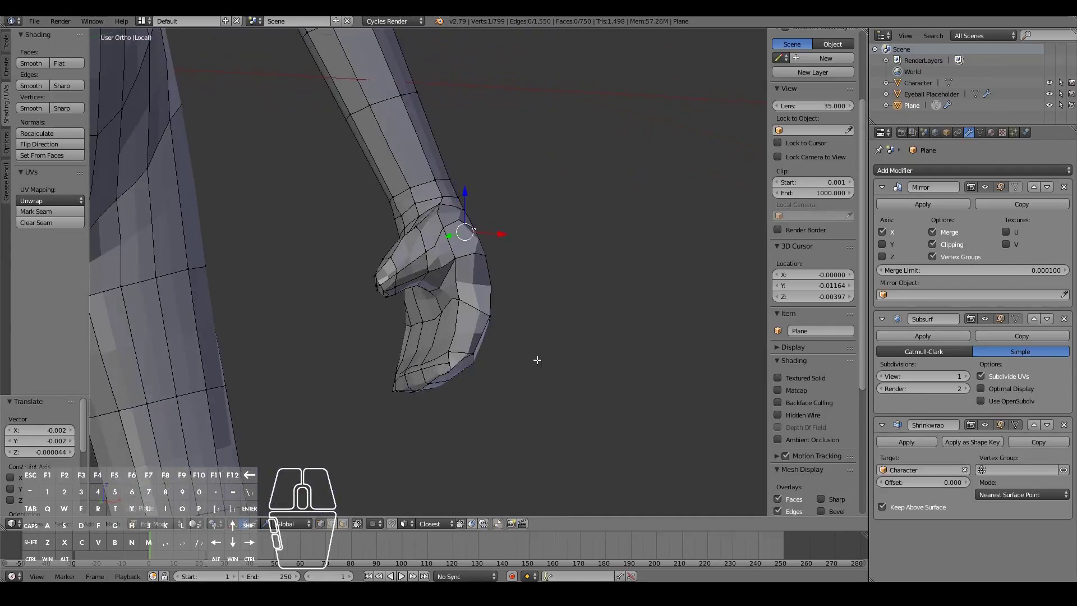
{"action": "middle_click_drag", "start_coordinate": [407, 317], "coordinate": [385, 251]}
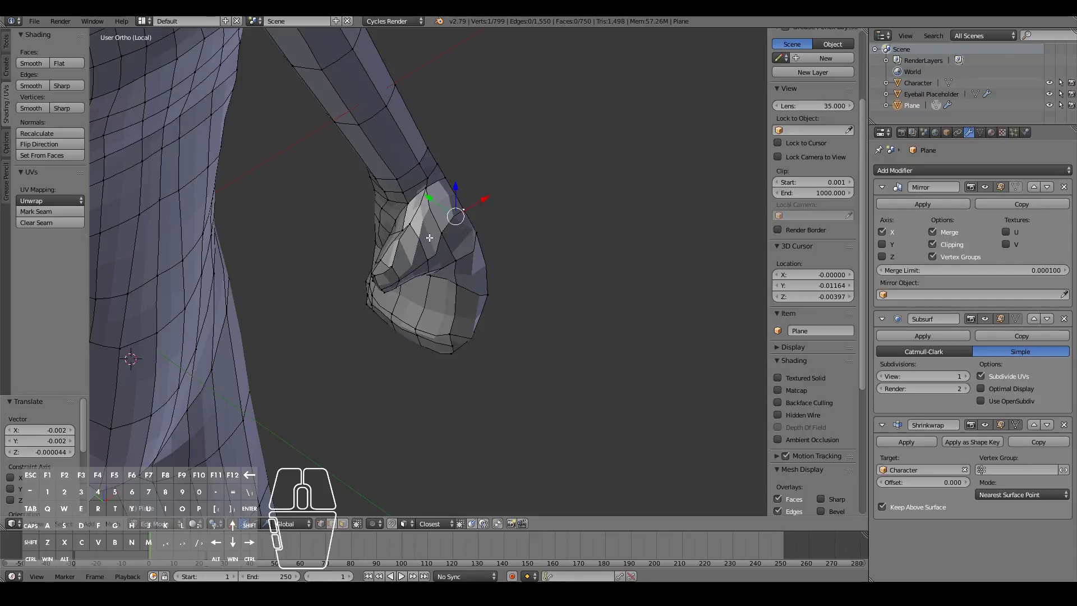
{"action": "scroll", "coordinate": [374, 281], "scroll_direction": "down", "scroll_amount": 7}
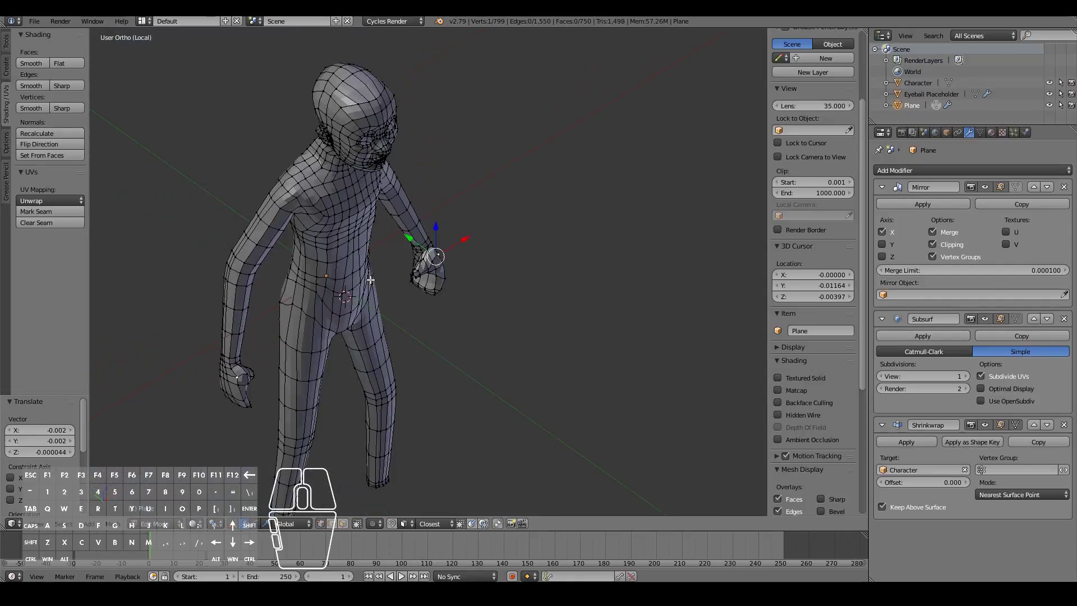
{"action": "key", "text": "KP_1"}
{"action": "scroll", "coordinate": [371, 279], "scroll_direction": "down", "scroll_amount": 3, "text": "shift"}
{"action": "scroll", "coordinate": [371, 279], "scroll_direction": "down", "scroll_amount": 3}
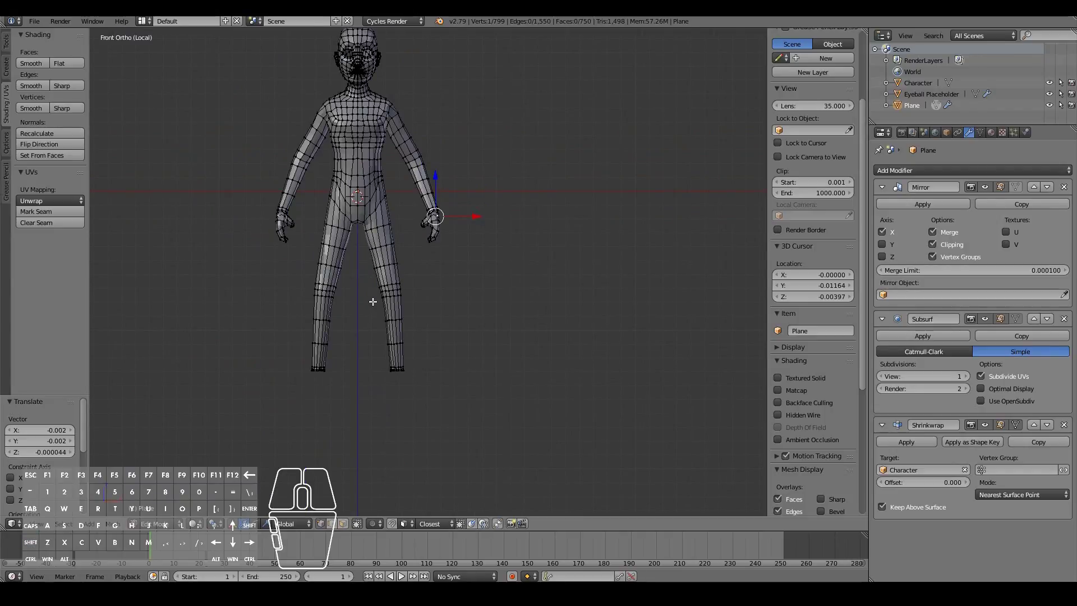
{"action": "scroll", "coordinate": [374, 302], "scroll_direction": "down", "scroll_amount": 6, "text": "shift"}
{"action": "scroll", "coordinate": [373, 302], "scroll_direction": "up", "scroll_amount": 4}
Leave local view and extrude the ankle's open edge loop down onto the reference foot
{"action": "key", "text": "Tab"}
{"action": "key", "text": "Tab"}
{"action": "key", "text": "Tab"}
{"action": "key", "text": "KP_Divide"}
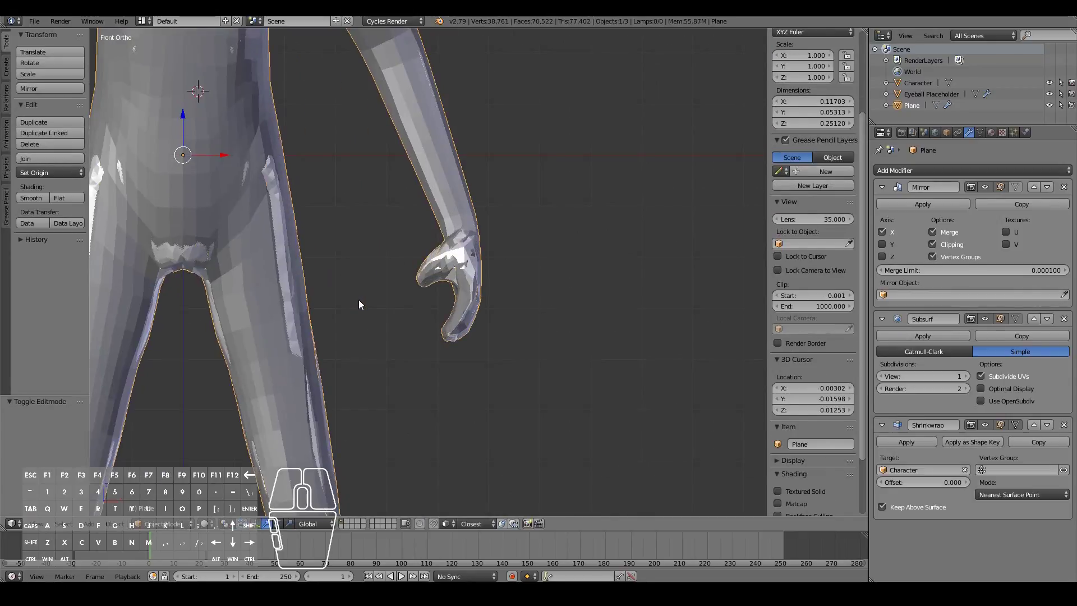
{"action": "scroll", "coordinate": [362, 314], "scroll_direction": "down", "scroll_amount": 6}
{"action": "scroll", "coordinate": [368, 340], "scroll_direction": "down", "scroll_amount": 12, "text": "shift"}
{"action": "middle_click_drag", "start_coordinate": [368, 345], "coordinate": [328, 348]}
{"action": "scroll", "coordinate": [329, 349], "scroll_direction": "up", "scroll_amount": 6}
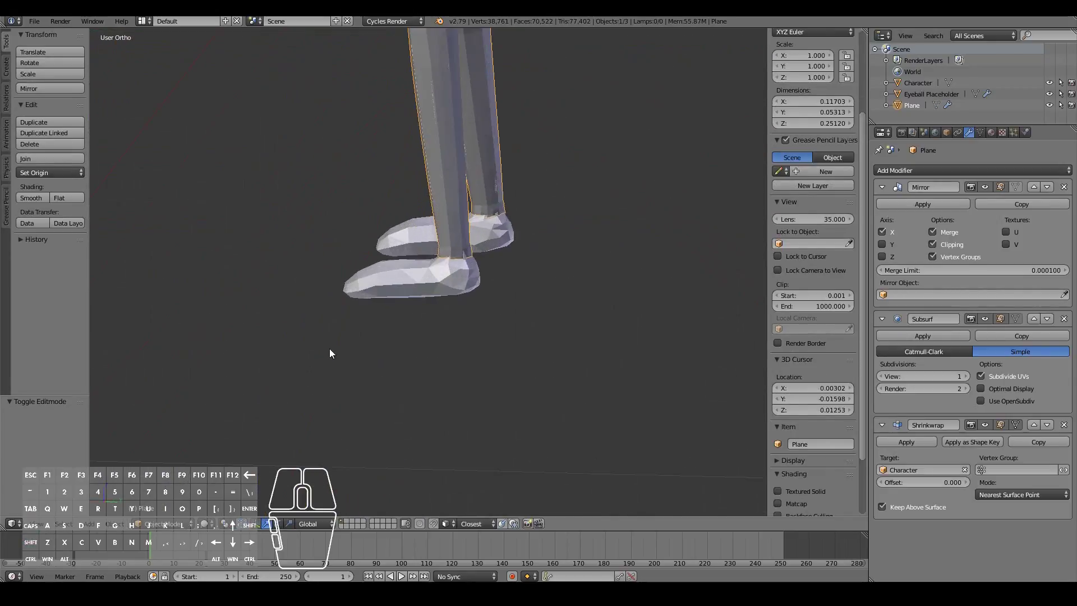
{"action": "scroll", "coordinate": [328, 349], "scroll_direction": "up", "scroll_amount": 7}
{"action": "key", "text": "Tab"}
{"action": "right_click", "coordinate": [548, 210], "text": "alt"}
{"action": "middle_click_drag", "start_coordinate": [549, 213], "coordinate": [303, 314]}
{"action": "key", "text": "e"}
{"action": "left_click", "coordinate": [332, 342]}
Extrude the front ankle edges along the foot toward the toes, adjust their height along Z, and fill the adjoining face
{"action": "key", "text": "e"}
{"action": "middle_click_drag", "start_coordinate": [295, 421], "coordinate": [482, 413]}
{"action": "key", "text": "e"}
{"action": "middle_click_drag", "start_coordinate": [549, 414], "coordinate": [273, 288]}
{"action": "key", "text": "g"}
{"action": "key", "text": "z"}
{"action": "left_click", "coordinate": [360, 373]}
{"action": "key", "text": "e"}
{"action": "right_click", "coordinate": [238, 317]}
{"action": "key", "text": "f"}
Extrude the foot's open edges further along Y toward the toes, adjusting their height along Z
{"action": "right_click", "coordinate": [295, 435], "text": "alt"}
{"action": "middle_click_drag", "start_coordinate": [295, 435], "coordinate": [574, 191]}
{"action": "key", "text": "e"}
{"action": "key", "text": "y"}
{"action": "key", "text": "g"}
{"action": "key", "text": "z"}
{"action": "left_click", "coordinate": [341, 369]}
{"action": "key", "text": "e"}
{"action": "key", "text": "y"}
Try filling a face at the front of the foot, and undo it
{"action": "key", "text": "KP_3"}
{"action": "right_click", "coordinate": [389, 382]}
{"action": "key", "text": "f"}
{"action": "key", "text": "ctrl+z"}
Isolate the low-poly mesh and fill the remaining faces at the front of the foot one by one
{"action": "right_click", "coordinate": [499, 449]}
{"action": "key", "text": "KP_Divide"}
{"action": "key", "text": "f"}
{"action": "right_click", "coordinate": [642, 296]}
{"action": "middle_click_drag", "start_coordinate": [642, 281], "coordinate": [578, 291]}
{"action": "right_click", "coordinate": [481, 253], "text": "shift"}
{"action": "key", "text": "f"}
{"action": "middle_click_drag", "start_coordinate": [505, 269], "coordinate": [572, 281]}
{"action": "key", "text": "f"}
{"action": "key", "text": "f"}
{"action": "key", "text": "f"}
Bring back the reference mesh and extrude the rear ankle edges down over the heel
{"action": "key", "text": "Tab"}
{"action": "key", "text": "KP_Divide"}
{"action": "key", "text": "Tab"}
{"action": "right_click", "coordinate": [512, 292], "text": "ctrl"}
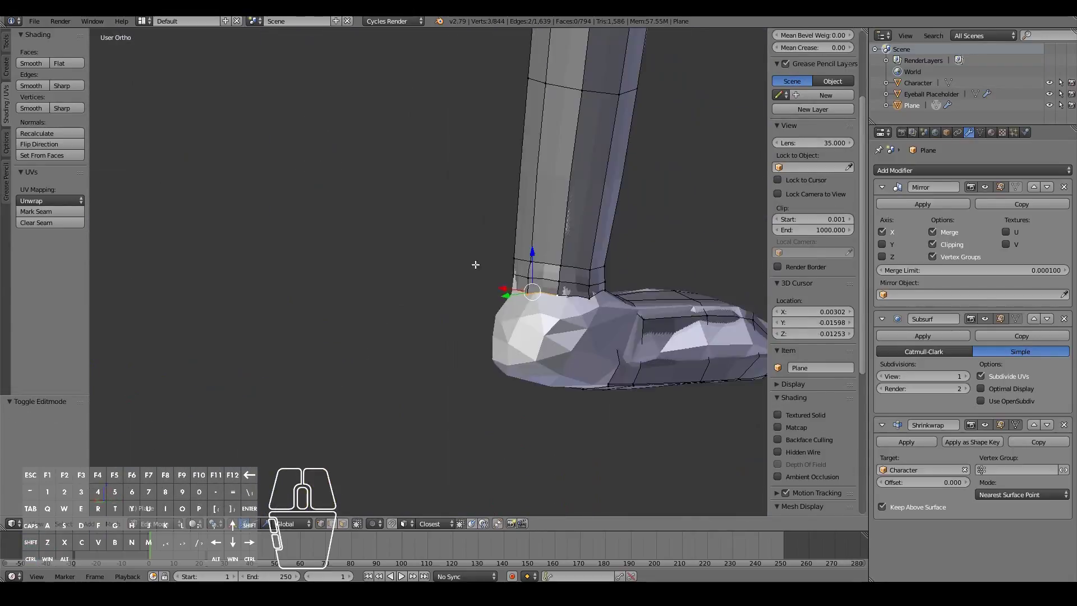
{"action": "middle_click_drag", "start_coordinate": [473, 264], "coordinate": [567, 275]}
{"action": "key", "text": "e"}
{"action": "left_click", "coordinate": [577, 311]}
Isolate the low-poly mesh and fill the faces joining the heel strip to the side of the foot
{"action": "middle_click_drag", "start_coordinate": [576, 311], "coordinate": [505, 270]}
{"action": "key", "text": "KP_Divide"}
{"action": "middle_click_drag", "start_coordinate": [505, 315], "coordinate": [337, 314]}
{"action": "right_click", "coordinate": [277, 285], "text": "shift"}
{"action": "key", "text": "f"}
{"action": "key", "text": "f"}
Reposition a heel vertex and fill the next gap between the heel and the foot
{"action": "middle_click_drag", "start_coordinate": [277, 286], "coordinate": [358, 314]}
{"action": "key", "text": "g"}
{"action": "left_click", "coordinate": [185, 356]}
{"action": "right_click", "coordinate": [357, 277], "text": "ctrl"}
{"action": "middle_click_drag", "start_coordinate": [358, 276], "coordinate": [377, 251]}
{"action": "key", "text": "f"}
Extrude the heel's lower edges and fill the remaining faces to close the foot
{"action": "key", "text": "e"}
{"action": "left_click", "coordinate": [527, 292]}
{"action": "middle_click_drag", "start_coordinate": [528, 292], "coordinate": [290, 234]}
{"action": "key", "text": "f"}
{"action": "right_click", "coordinate": [471, 277]}
{"action": "key", "text": "f"}
Deselect everything and examine the finished feet and full-body topology from the front, side and angled views
{"action": "key", "text": "a"}
{"action": "scroll", "coordinate": [290, 233], "scroll_direction": "down", "scroll_amount": 2}
{"action": "scroll", "coordinate": [290, 234], "scroll_direction": "down", "scroll_amount": 1}
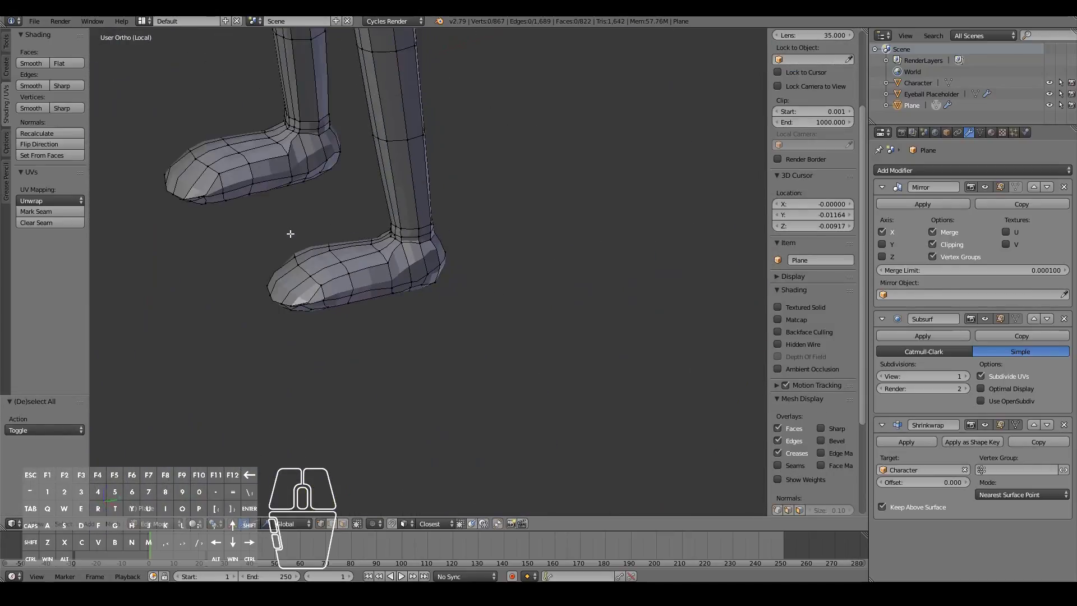
{"action": "key", "text": "KP_3"}
{"action": "key", "text": "KP_1"}
{"action": "scroll", "coordinate": [291, 233], "scroll_direction": "down", "scroll_amount": 4}
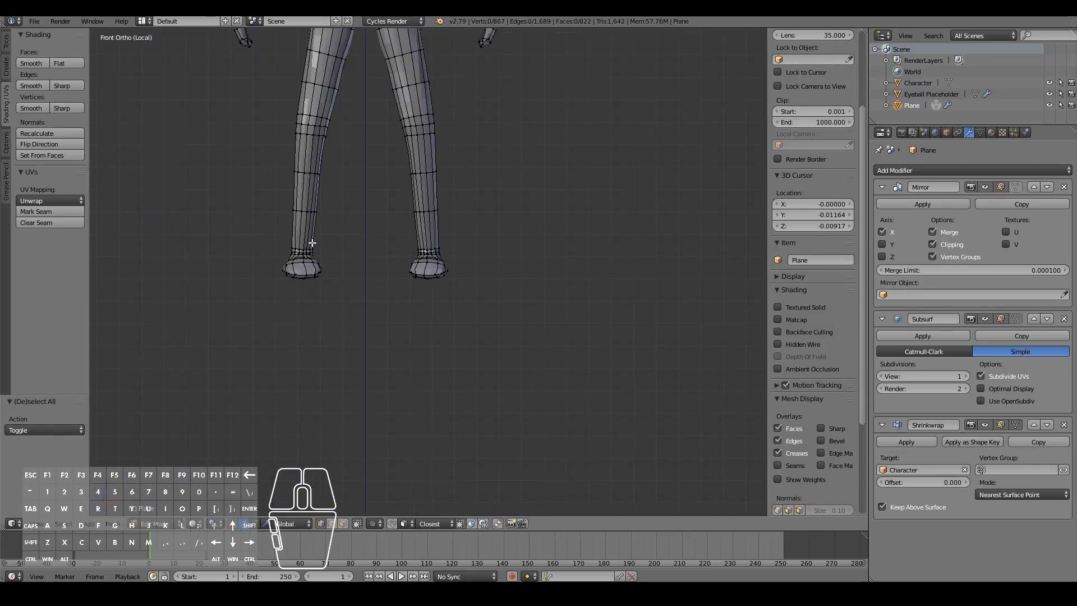
{"action": "scroll", "coordinate": [315, 243], "scroll_direction": "down", "scroll_amount": 2}
{"action": "scroll", "coordinate": [371, 283], "scroll_direction": "up", "scroll_amount": 11, "text": "shift"}
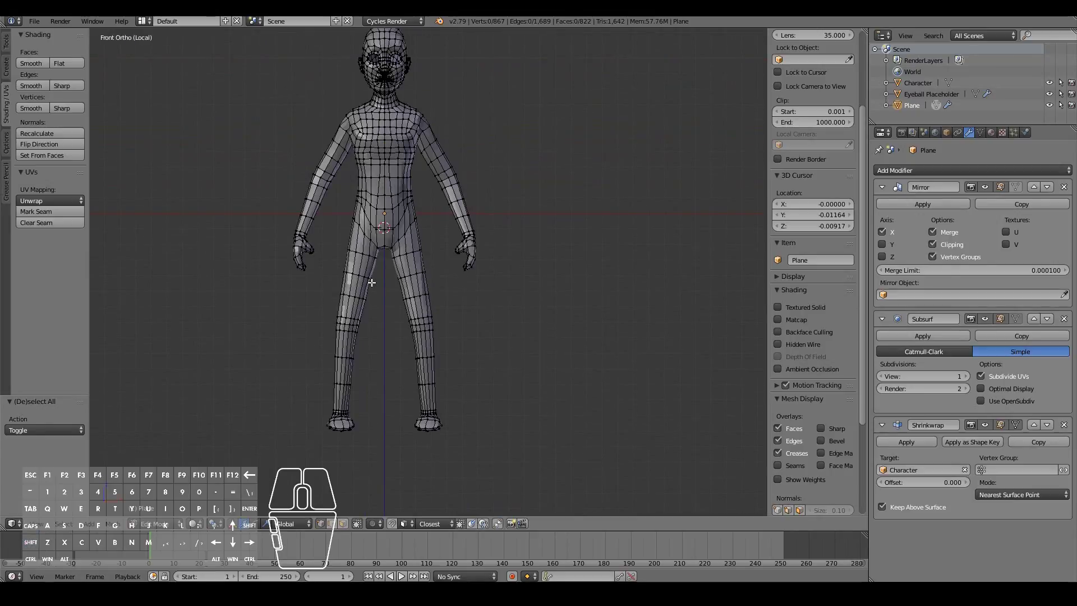
{"action": "key", "text": "KP_3"}
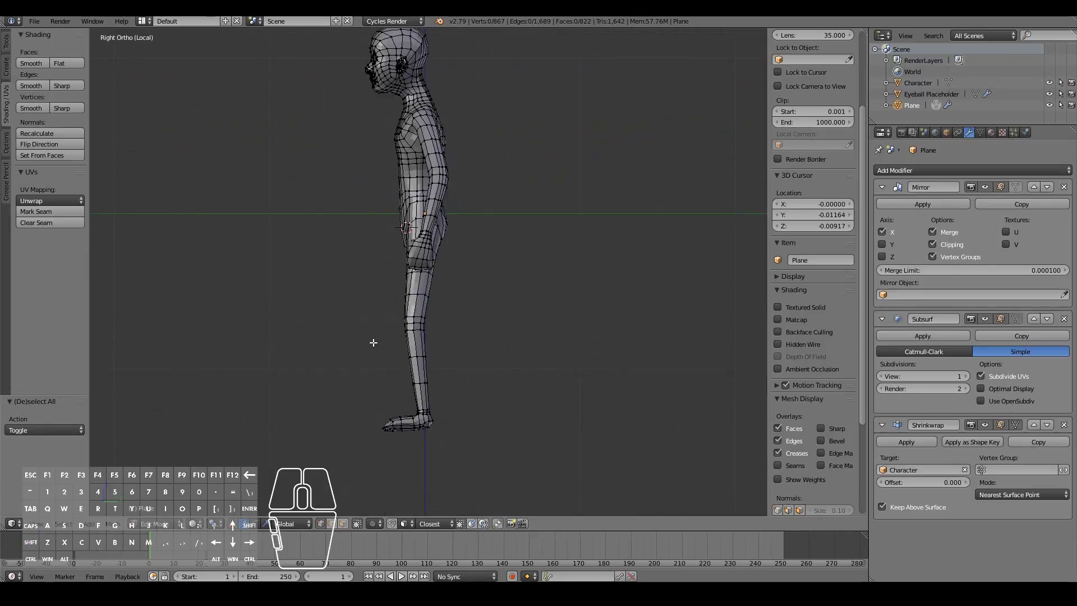
{"action": "scroll", "coordinate": [383, 351], "scroll_direction": "down", "scroll_amount": 5, "text": "shift"}
{"action": "scroll", "coordinate": [387, 353], "scroll_direction": "up", "scroll_amount": 8}
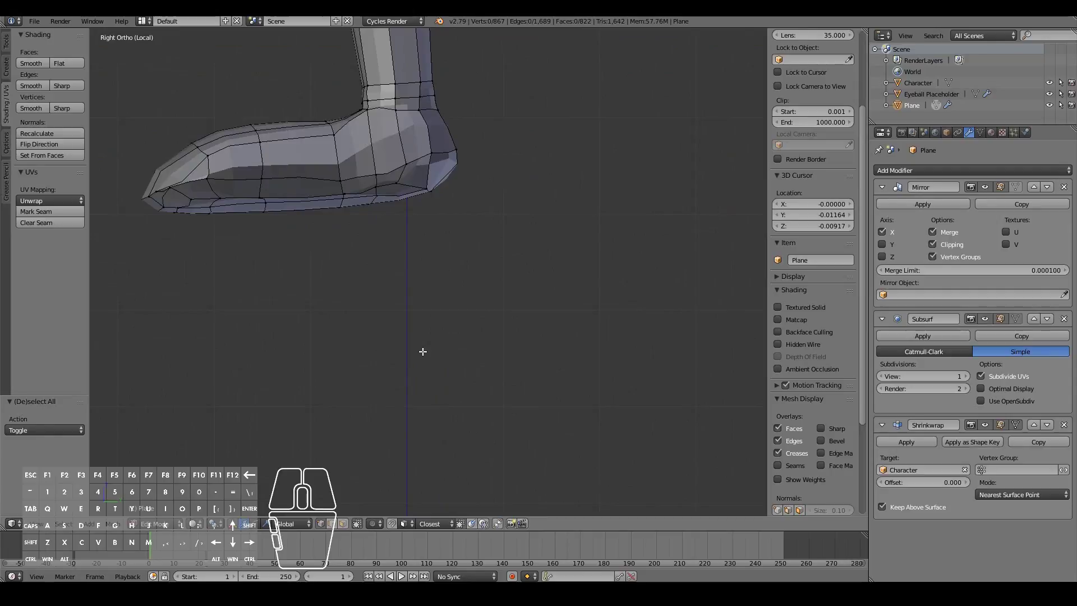
{"action": "middle_click_drag", "start_coordinate": [402, 221], "coordinate": [460, 237]}
{"action": "scroll", "coordinate": [447, 253], "scroll_direction": "down", "scroll_amount": 12}
{"action": "scroll", "coordinate": [435, 272], "scroll_direction": "up", "scroll_amount": 14, "text": "shift"}
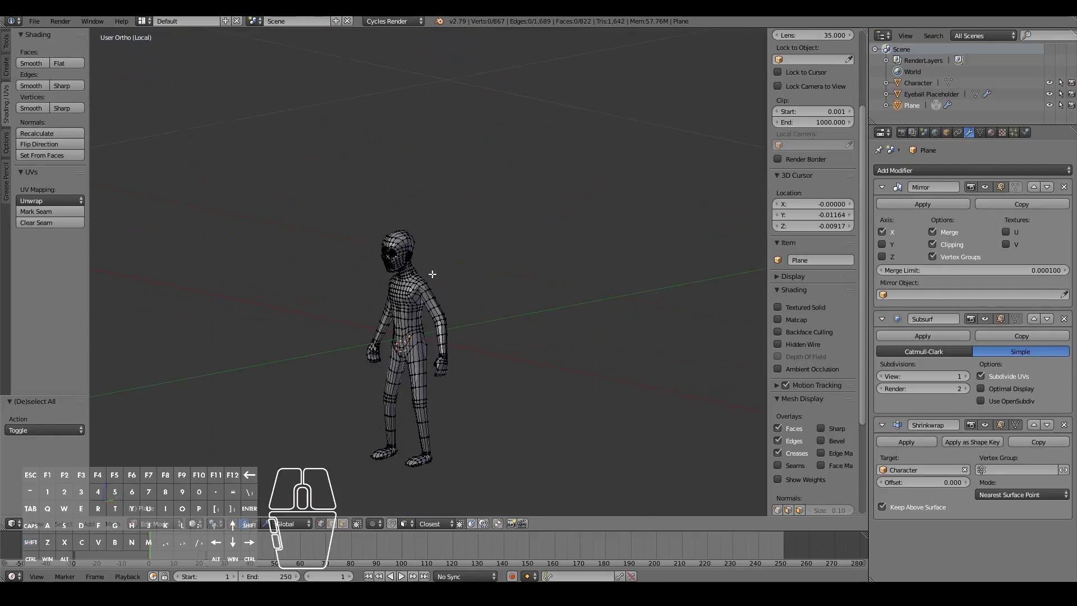
Leave mesh editing, review the whole body's surface from the front, and return from local view to the full scene
{"action": "key", "text": "KP_1"}
{"action": "key", "text": "Tab"}
{"action": "scroll", "coordinate": [368, 297], "scroll_direction": "up", "scroll_amount": 4}
{"action": "scroll", "coordinate": [367, 304], "scroll_direction": "down", "scroll_amount": 4}
{"action": "middle_click_drag", "start_coordinate": [367, 306], "coordinate": [397, 331]}
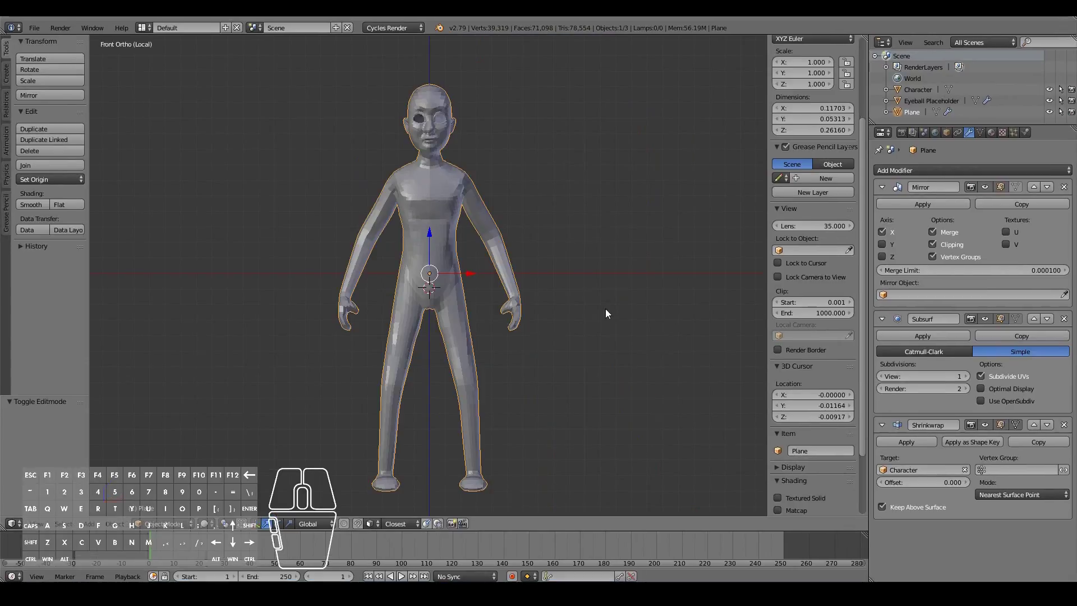
{"action": "scroll", "coordinate": [533, 267], "scroll_direction": "up", "scroll_amount": 1, "text": "shift"}
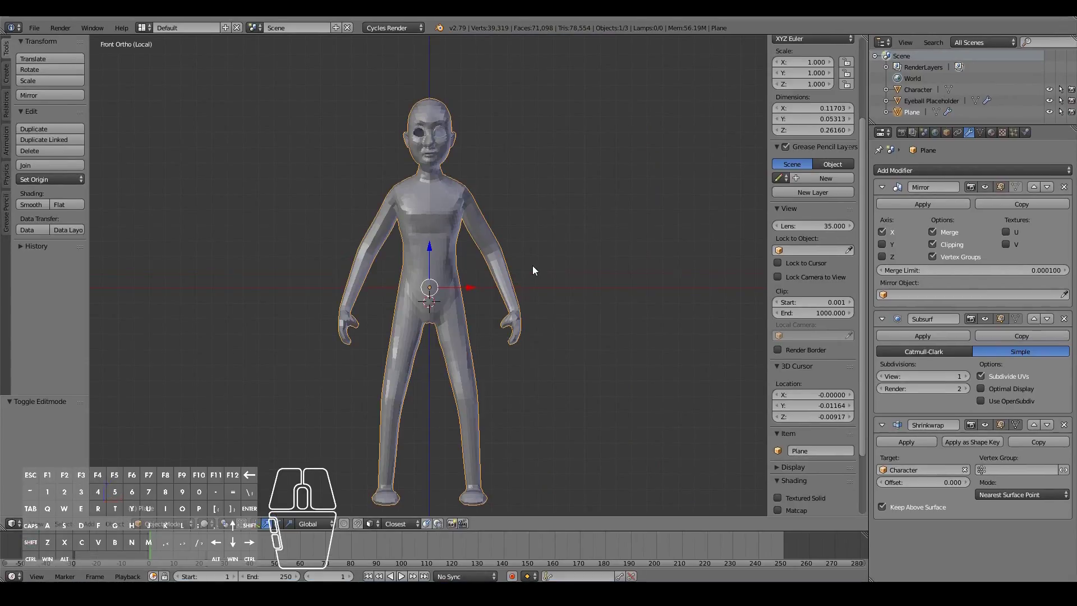
{"action": "key", "text": "KP_Divide"}
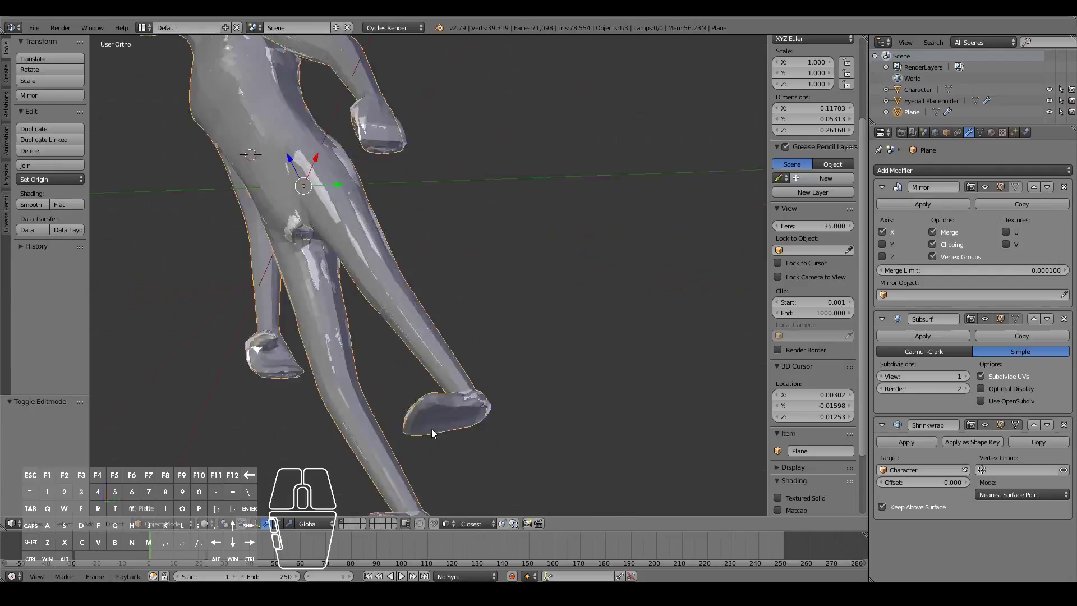
Apply the Mirror, Subsurf and Shrinkwrap modifiers to the retopologized body mesh
{"action": "scroll", "coordinate": [432, 429], "scroll_direction": "down", "scroll_amount": 6}
{"action": "middle_click_drag", "start_coordinate": [430, 259], "coordinate": [607, 338]}
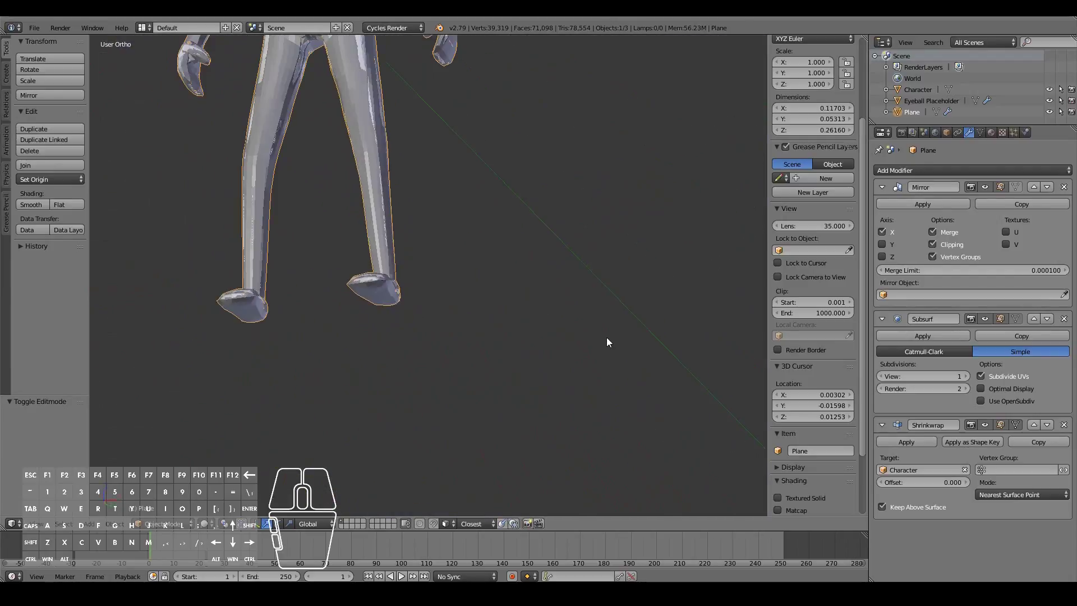
{"action": "key", "text": "KP_1"}
{"action": "scroll", "coordinate": [606, 338], "scroll_direction": "up", "scroll_amount": 12, "text": "shift"}
{"action": "scroll", "coordinate": [606, 338], "scroll_direction": "up", "scroll_amount": 4, "text": "shift"}
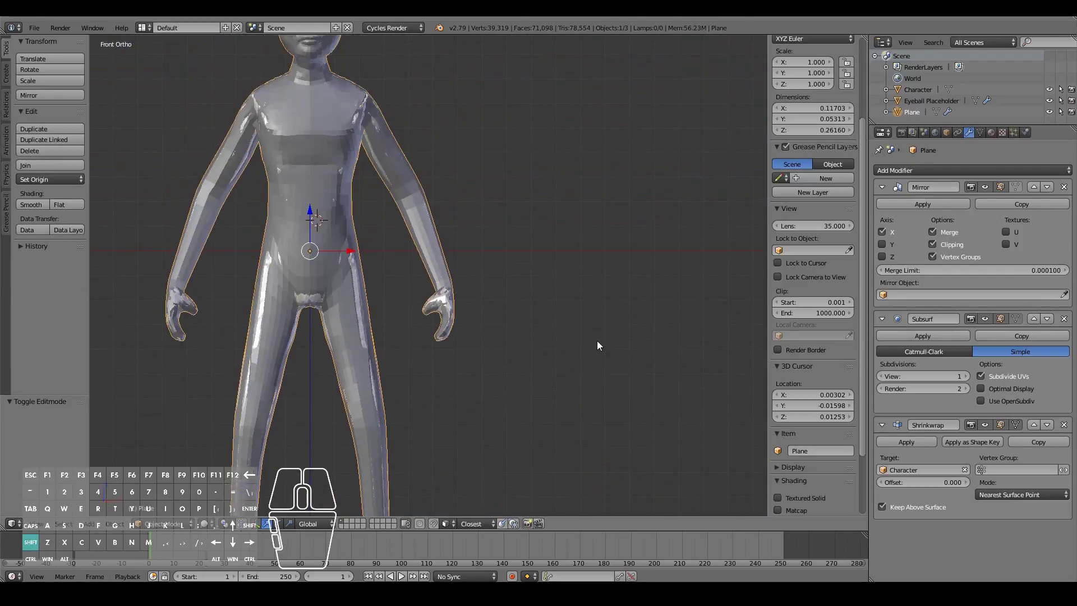
{"action": "scroll", "coordinate": [681, 306], "scroll_direction": "down", "scroll_amount": 3}
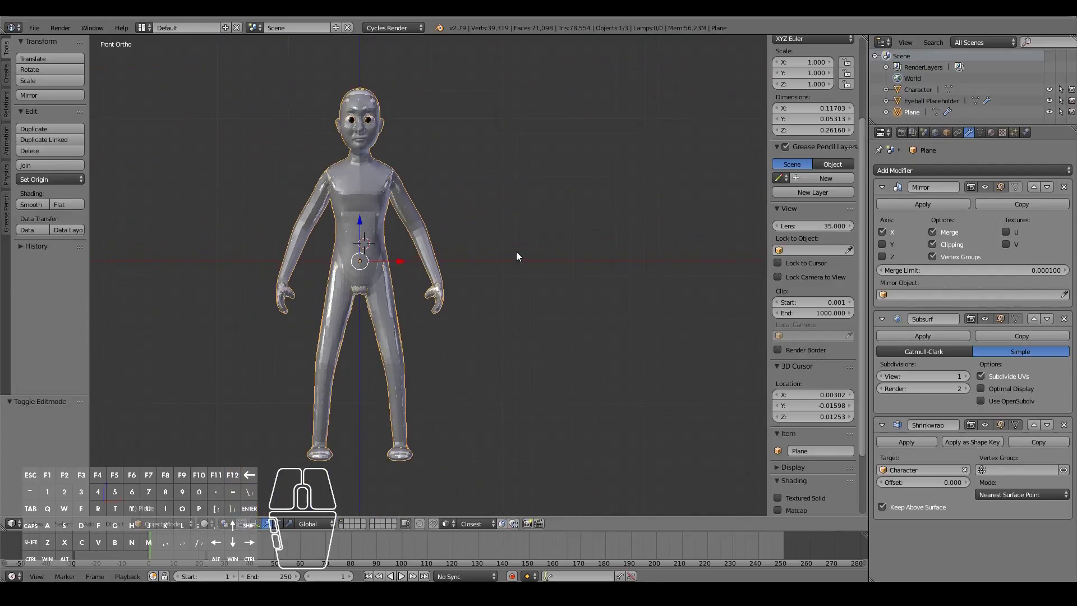
{"action": "left_click", "coordinate": [936, 204]}
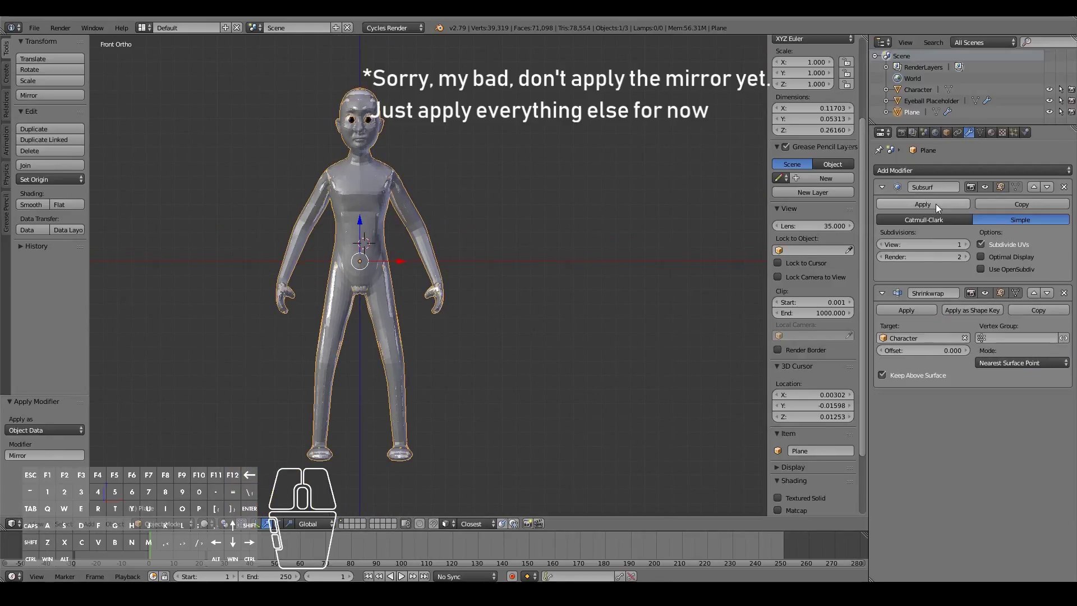
{"action": "left_click", "coordinate": [936, 204]}
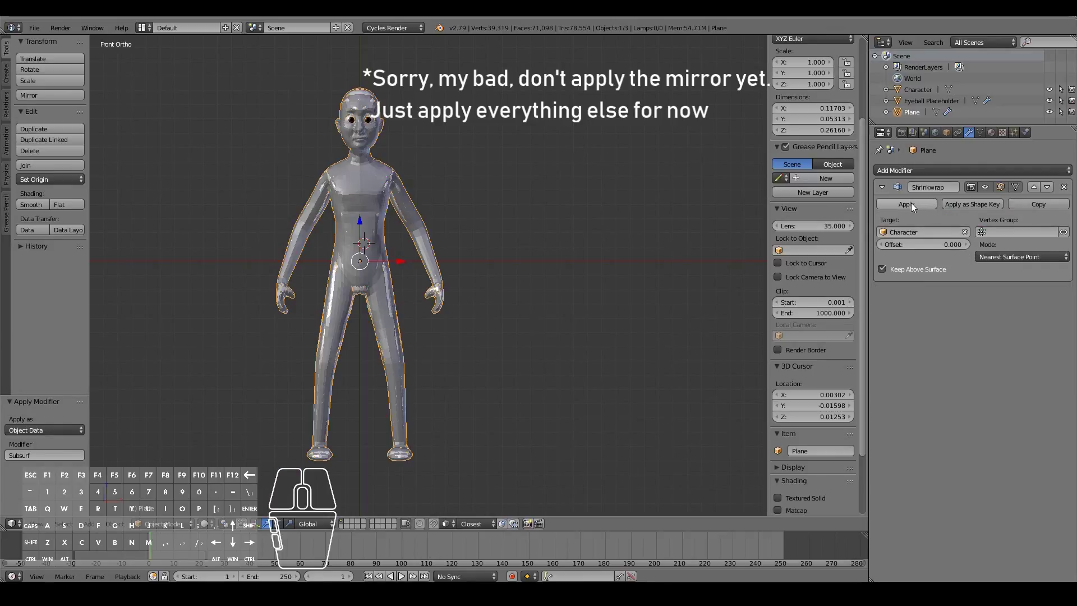
{"action": "left_click", "coordinate": [911, 203]}
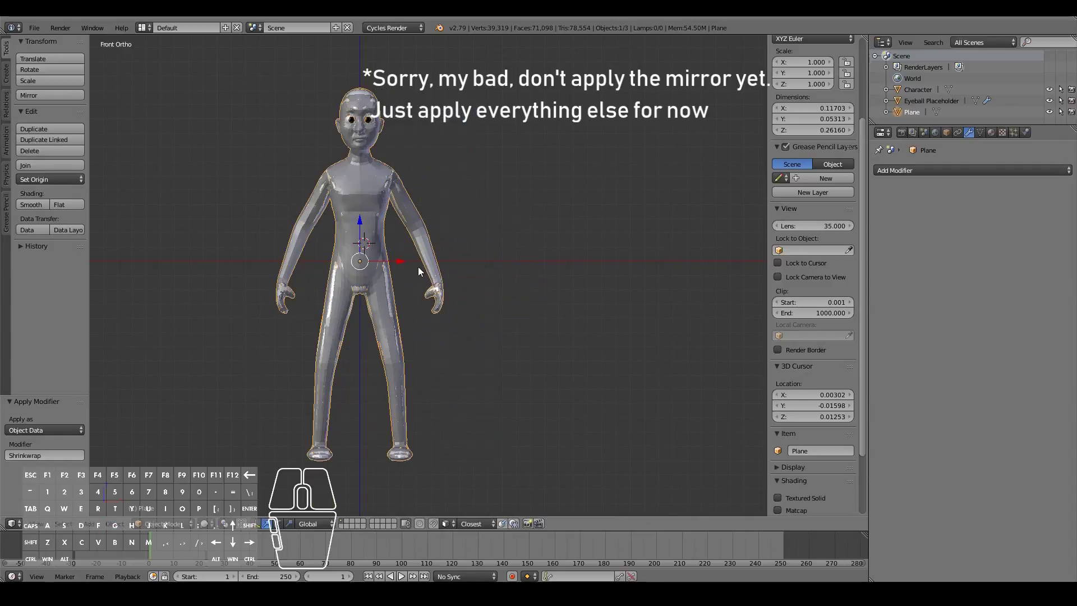
Duplicate the retopologized body and place the copy beside the original along the X axis
{"action": "key", "text": "Tab"}
{"action": "key", "text": "Tab"}
{"action": "key", "text": "shift+d"}
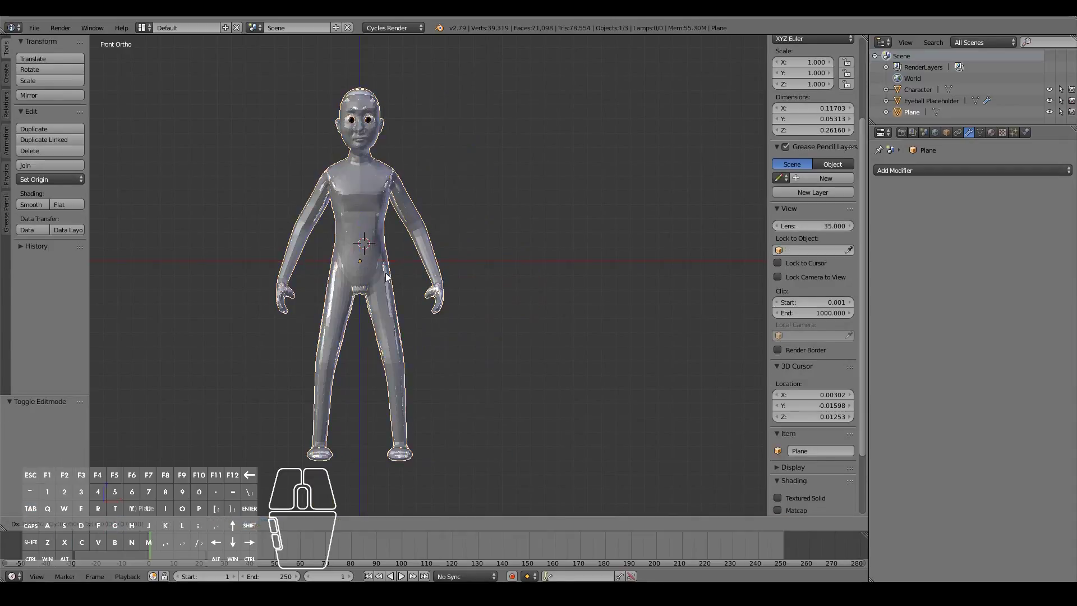
{"action": "key", "text": "x"}
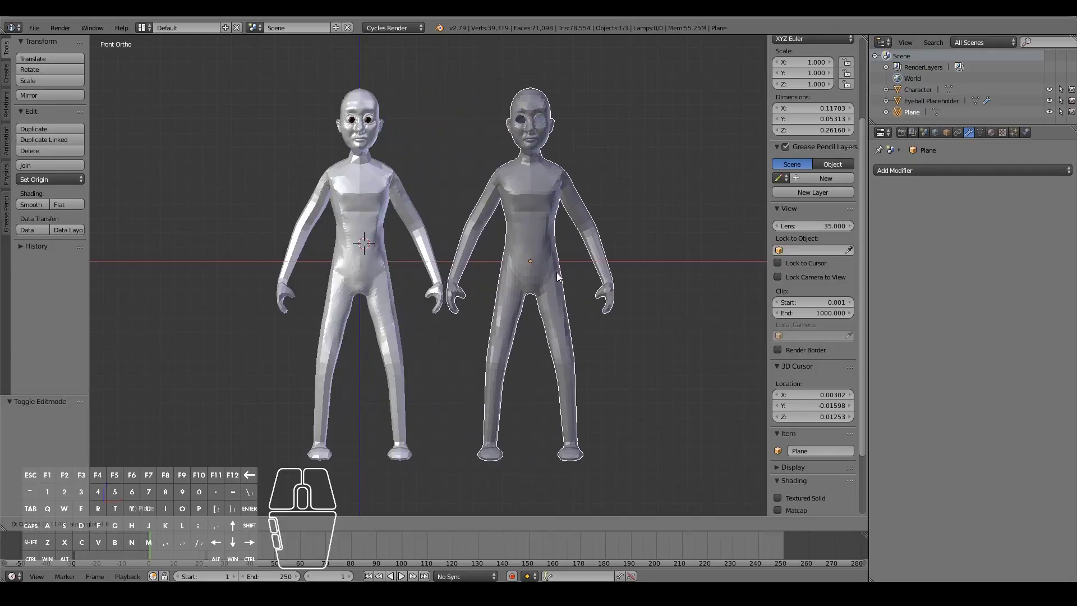
{"action": "left_click", "coordinate": [575, 278]}
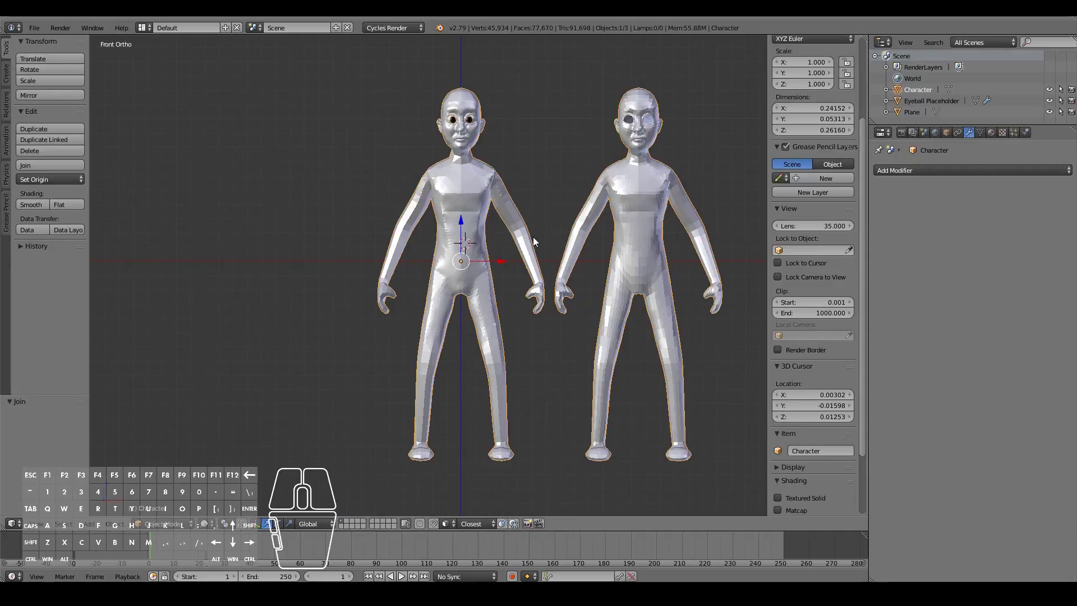
Compare the wireframe topology of the original sculpt and the retopologized copy side by side, from the heads down to the torsos and arms
{"action": "key", "text": "Tab"}
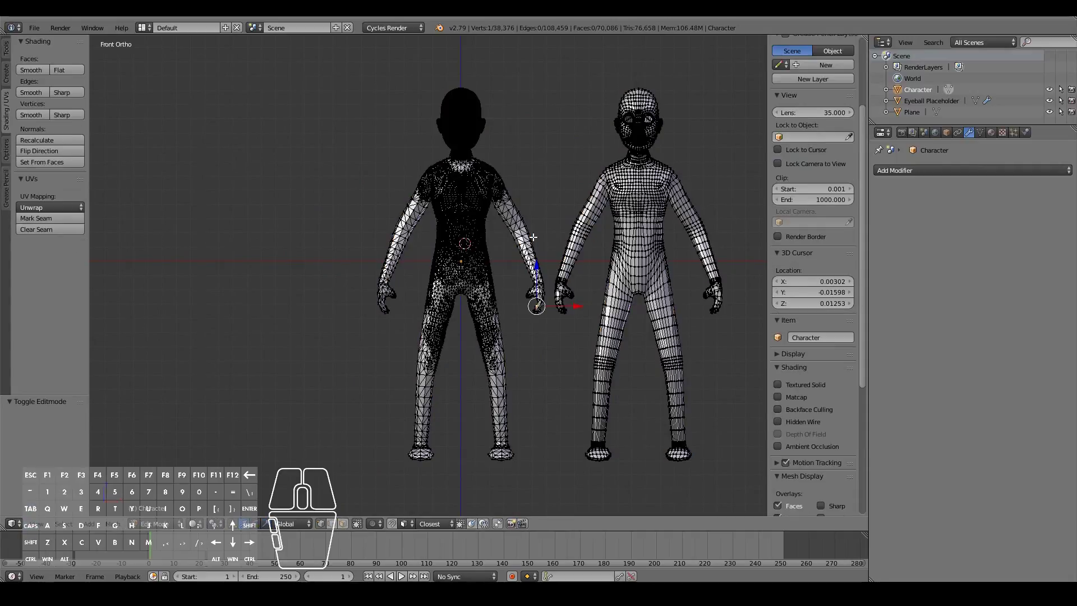
{"action": "scroll", "coordinate": [533, 237], "scroll_direction": "down", "scroll_amount": 4, "text": "ctrl"}
{"action": "scroll", "coordinate": [534, 237], "scroll_direction": "up", "scroll_amount": 4}
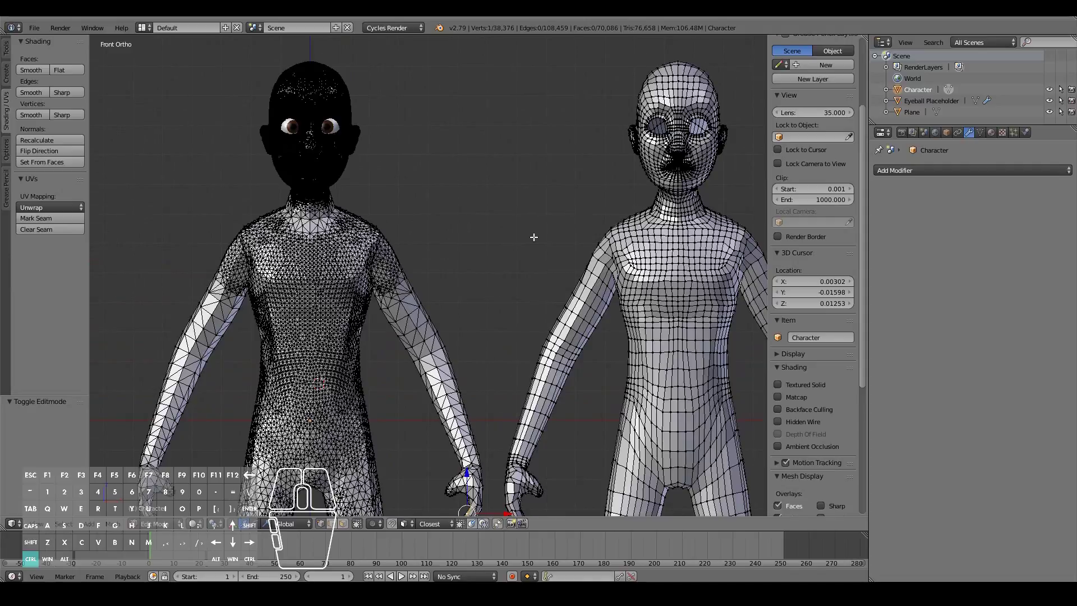
{"action": "scroll", "coordinate": [534, 237], "scroll_direction": "down", "scroll_amount": 3, "text": "ctrl"}
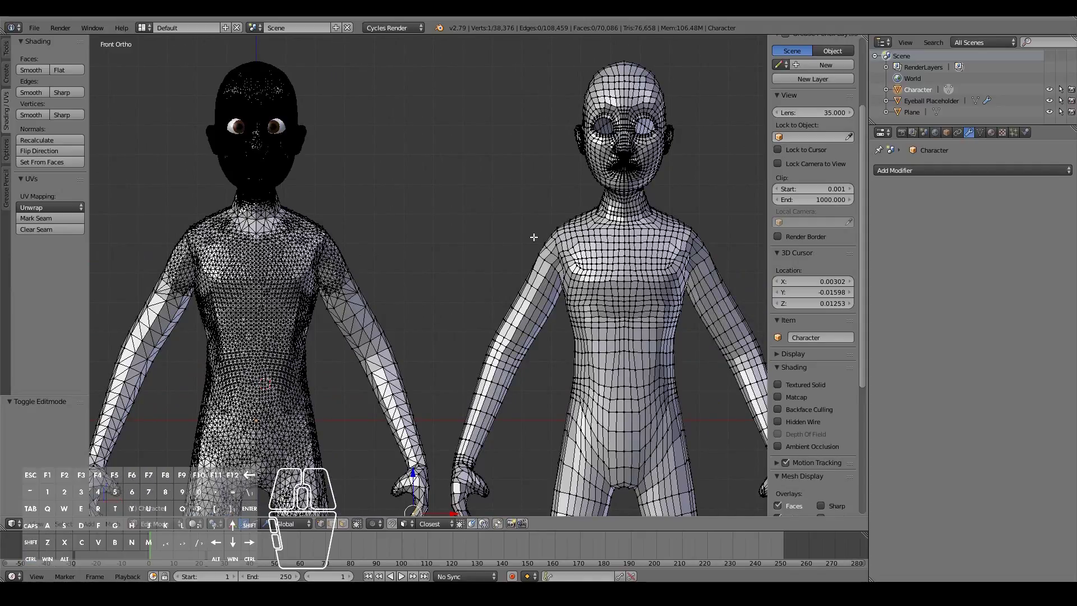
{"action": "scroll", "coordinate": [491, 229], "scroll_direction": "down", "scroll_amount": 2}
{"action": "scroll", "coordinate": [489, 229], "scroll_direction": "up", "scroll_amount": 1}
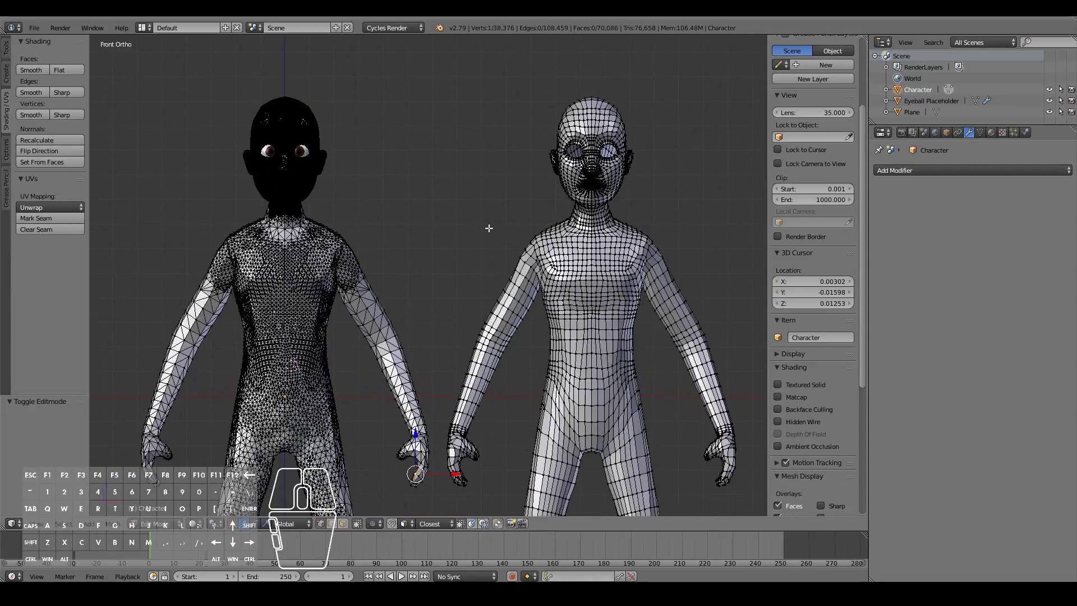
{"action": "scroll", "coordinate": [489, 229], "scroll_direction": "up", "scroll_amount": 2, "text": "shift"}
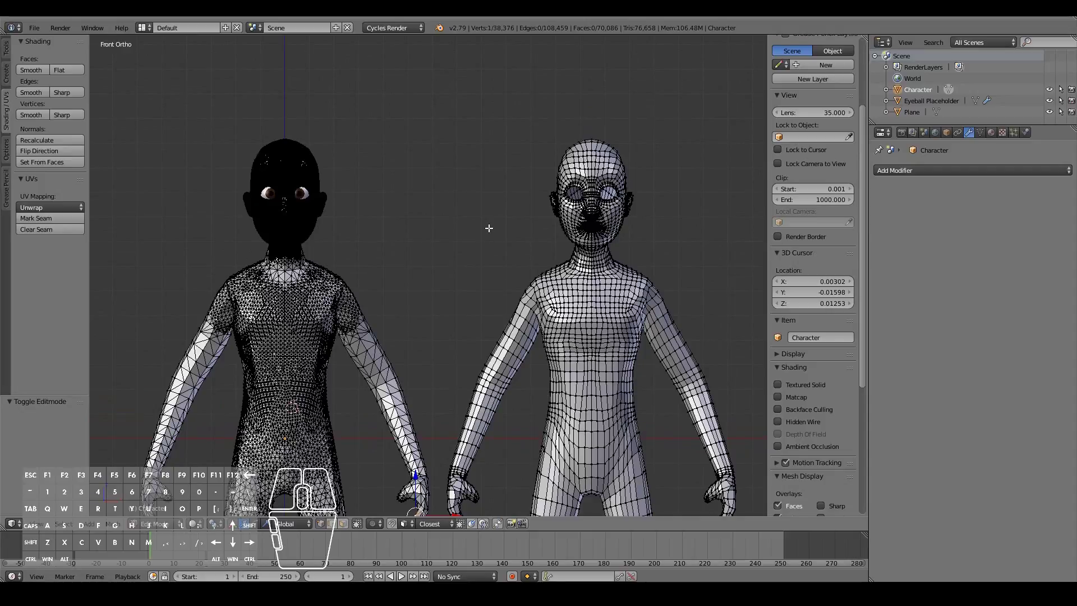
{"action": "scroll", "coordinate": [489, 228], "scroll_direction": "up", "scroll_amount": 2}
{"action": "scroll", "coordinate": [489, 228], "scroll_direction": "down", "scroll_amount": 1}
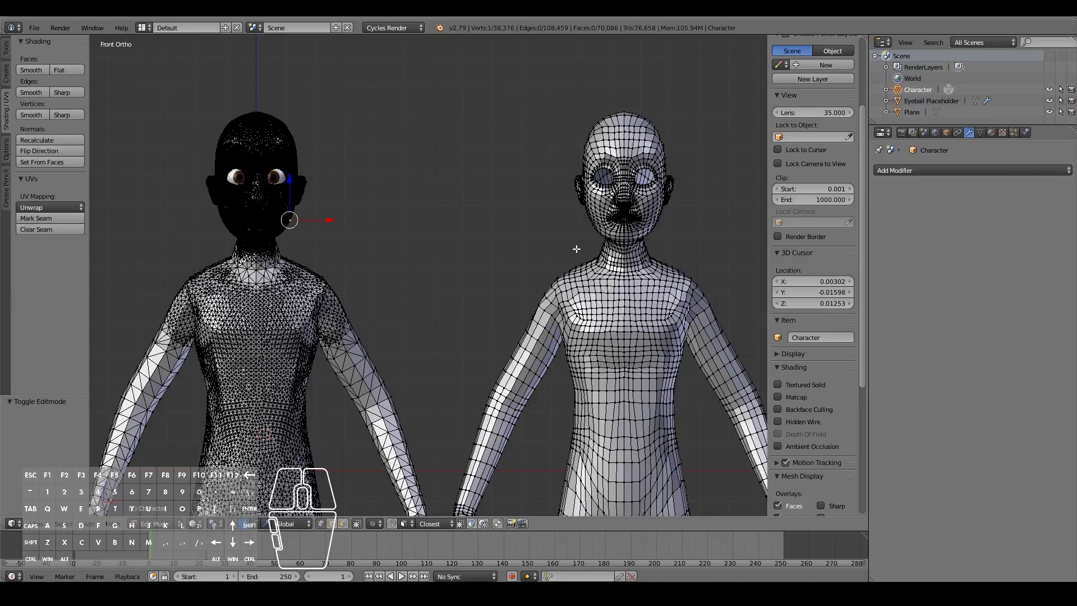
{"action": "scroll", "coordinate": [586, 245], "scroll_direction": "down", "scroll_amount": 2}
{"action": "scroll", "coordinate": [584, 245], "scroll_direction": "up", "scroll_amount": 4}
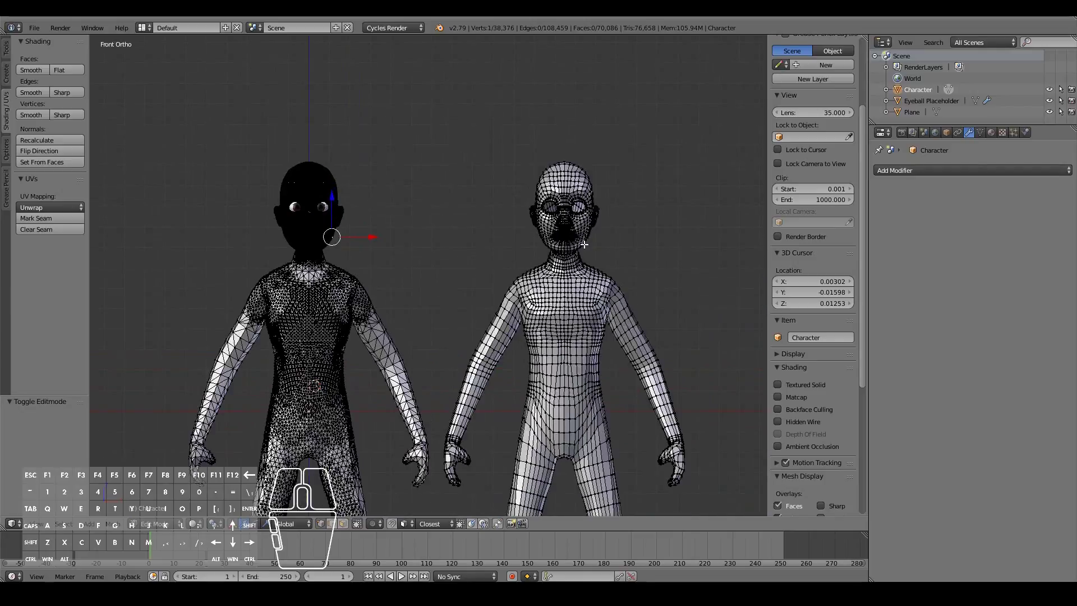
{"action": "scroll", "coordinate": [227, 202], "scroll_direction": "down", "scroll_amount": 5, "text": "shift"}
{"action": "scroll", "coordinate": [228, 202], "scroll_direction": "up", "scroll_amount": 5, "text": "shift"}
{"action": "scroll", "coordinate": [233, 202], "scroll_direction": "down", "scroll_amount": 12, "text": "ctrl"}
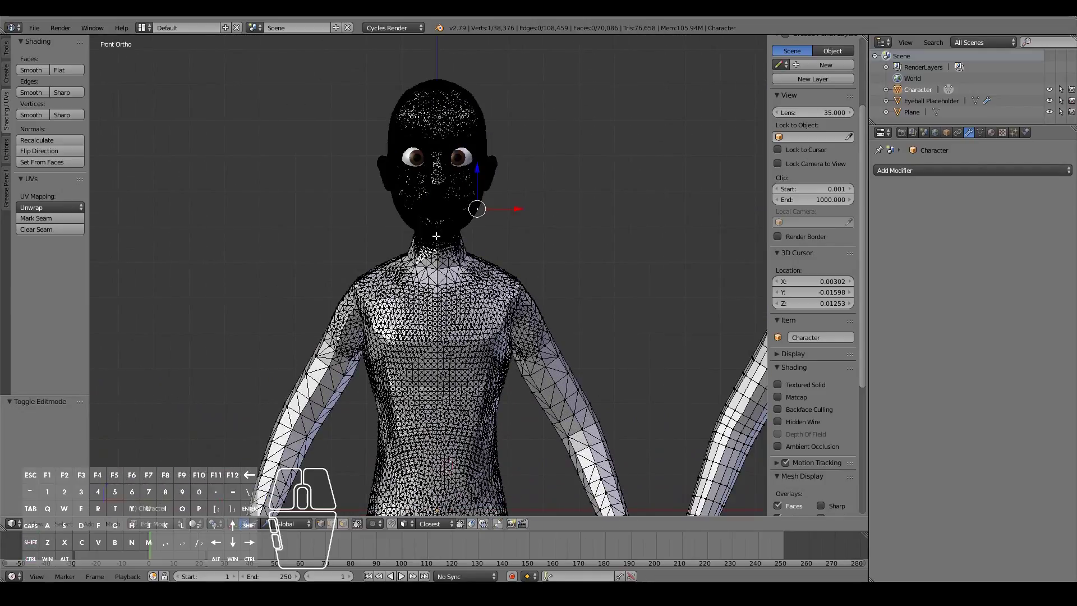
{"action": "scroll", "coordinate": [510, 265], "scroll_direction": "up", "scroll_amount": 10}
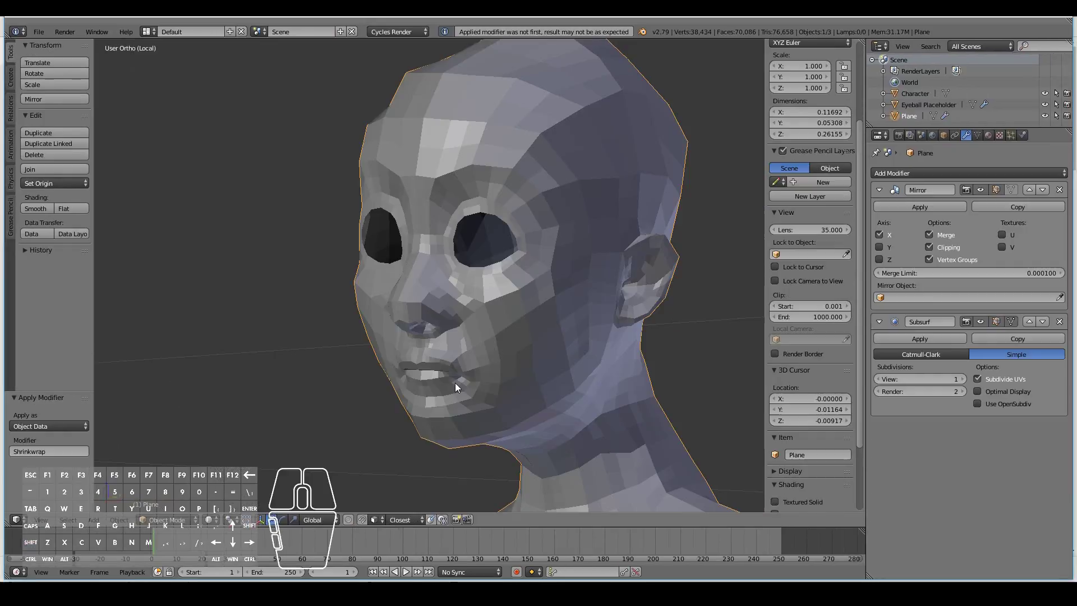
Open the retopologized head for editing in wireframe display and select the upper lip's inner edge loop at the mouth opening
{"action": "key", "text": "KP_3"}
{"action": "key", "text": "Tab"}
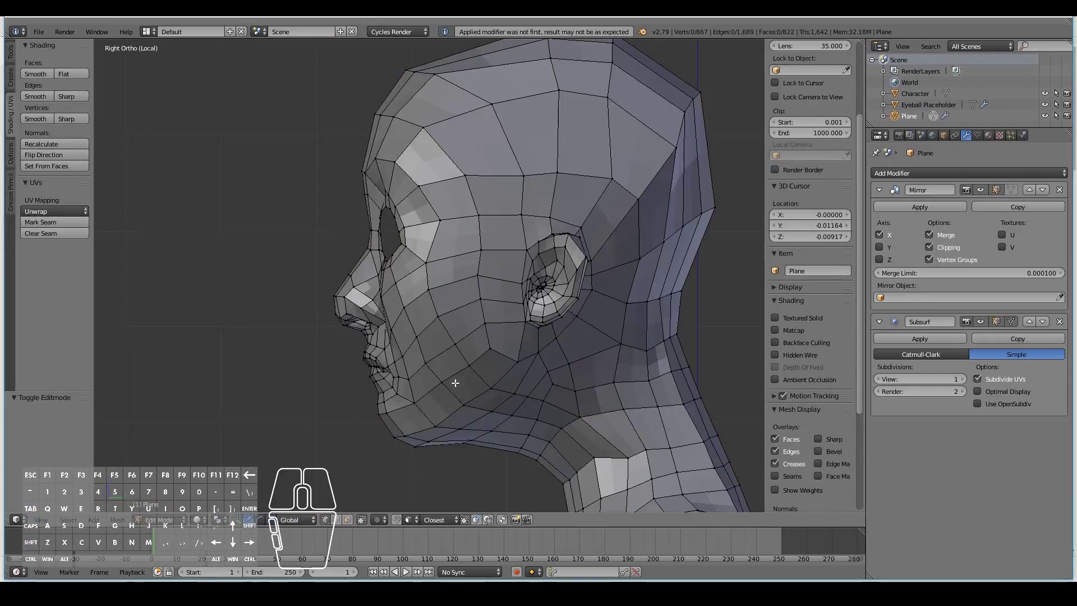
{"action": "scroll", "coordinate": [455, 382], "scroll_direction": "up", "scroll_amount": 2}
{"action": "scroll", "coordinate": [456, 382], "scroll_direction": "down", "scroll_amount": 3, "text": "shift"}
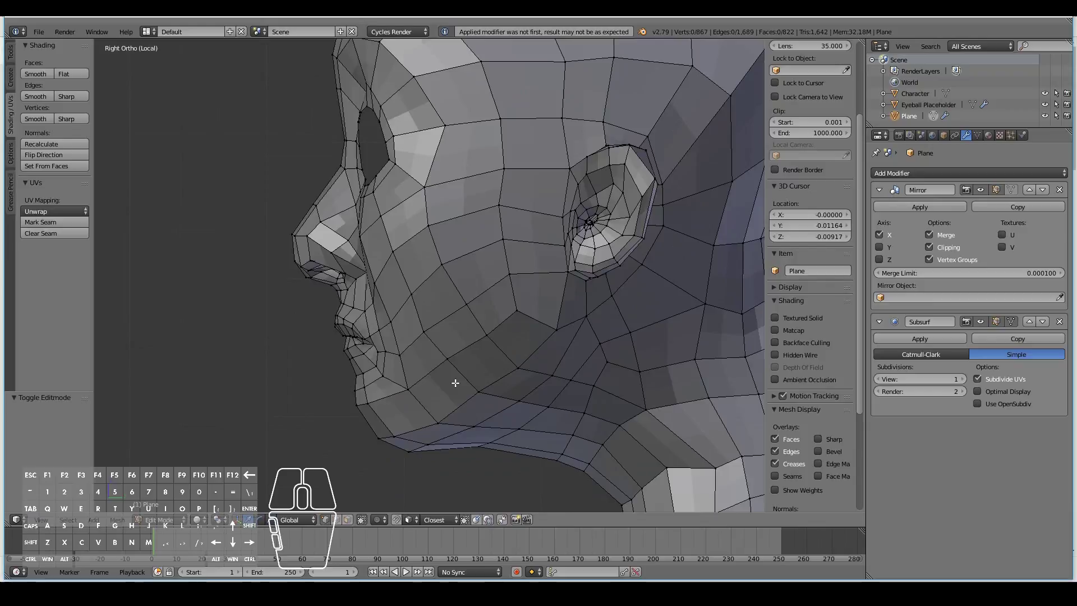
{"action": "key", "text": "z"}
{"action": "middle_click_drag", "start_coordinate": [454, 382], "coordinate": [305, 404]}
{"action": "scroll", "coordinate": [288, 397], "scroll_direction": "up", "scroll_amount": 3}
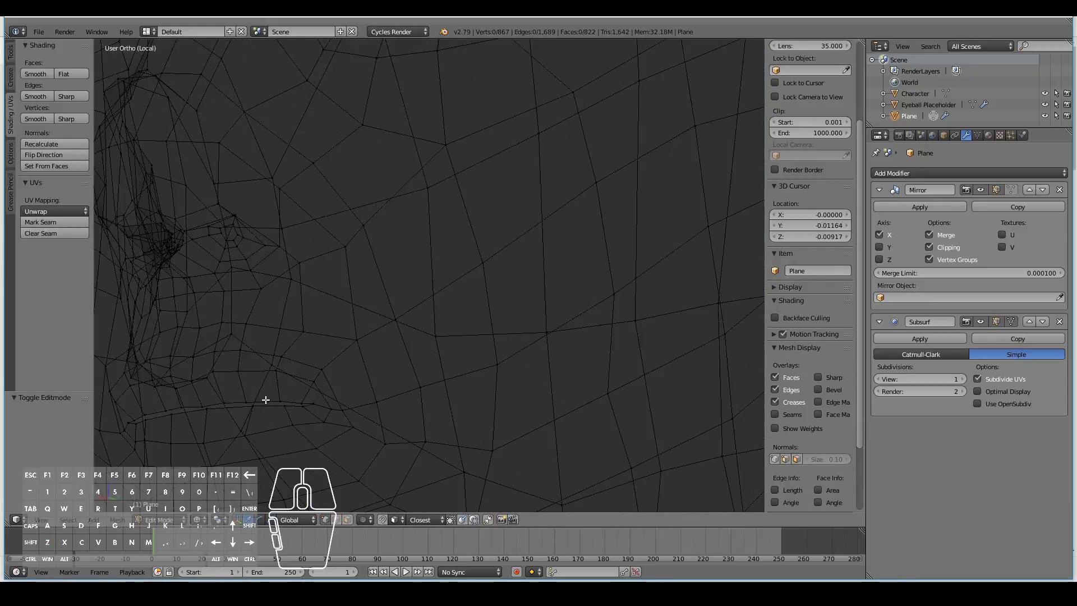
{"action": "right_click", "coordinate": [265, 400], "text": "alt"}
Extrude the selected upper lip edges inward along the Y axis by 0.000375 from the side view
{"action": "scroll", "coordinate": [266, 400], "scroll_direction": "down", "scroll_amount": 3}
{"action": "mouse_move", "coordinate": [266, 399]}
{"action": "middle_mouse_down"}
{"action": "mouse_move", "coordinate": [398, 399]}
{"action": "mouse_move", "coordinate": [481, 383]}
{"action": "mouse_move", "coordinate": [439, 379]}
{"action": "middle_mouse_up"}
{"action": "key", "text": "z"}
{"action": "scroll", "coordinate": [438, 380], "scroll_direction": "up", "scroll_amount": 3}
{"action": "key", "text": "KP_3"}
{"action": "key", "text": "z"}
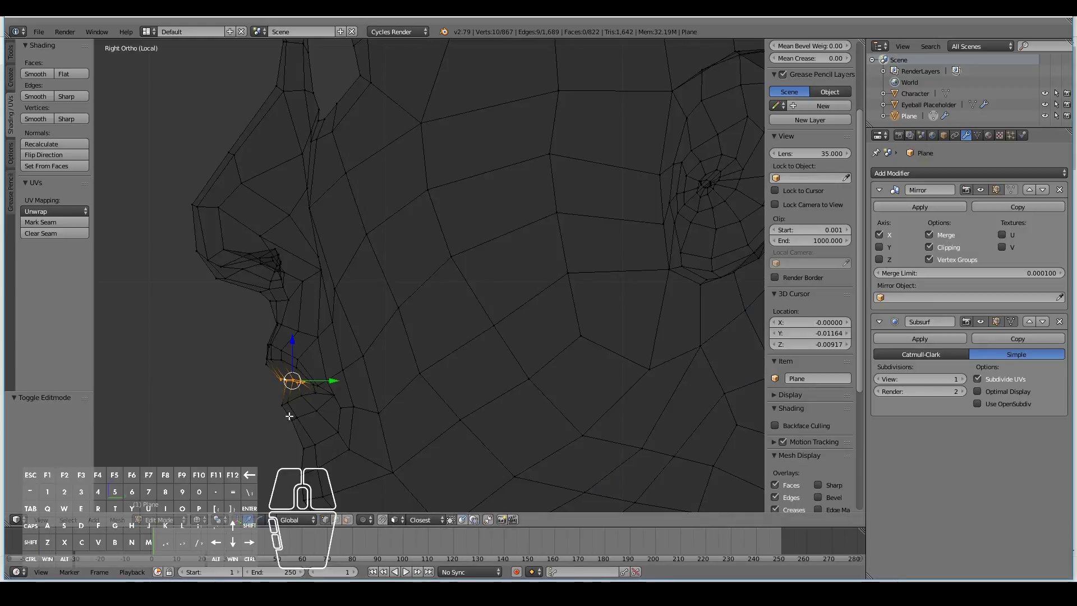
{"action": "scroll", "coordinate": [301, 392], "scroll_direction": "up", "scroll_amount": 1}
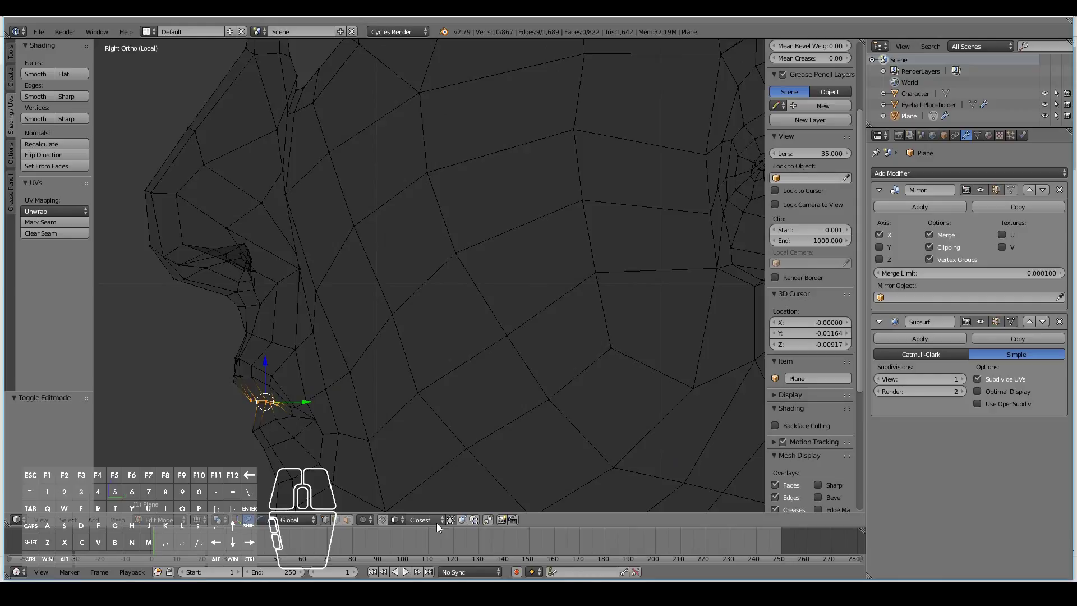
{"action": "key", "text": "e"}
{"action": "key", "text": "y"}
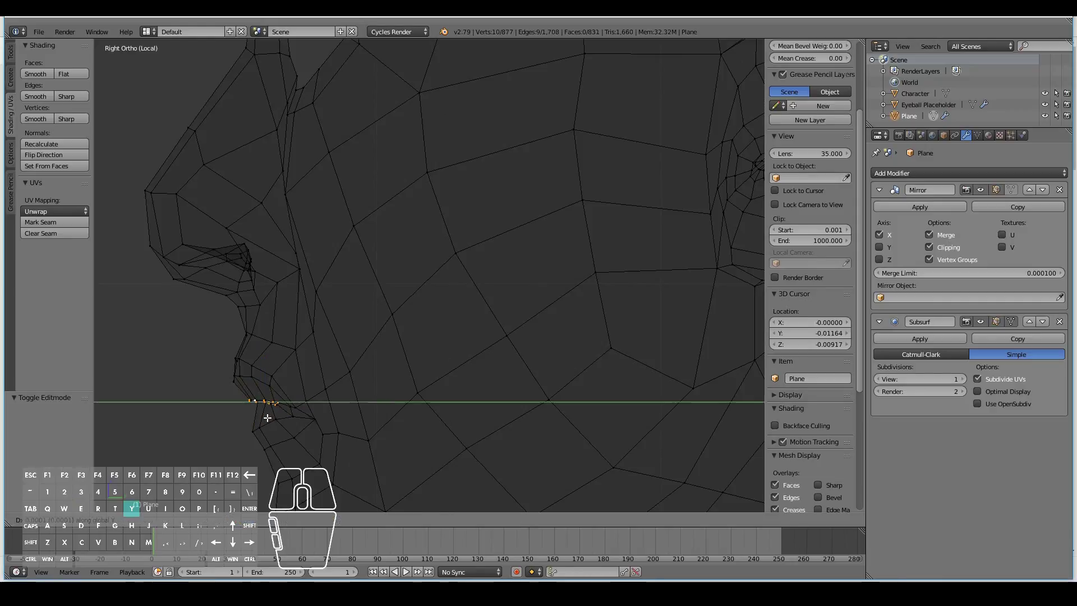
{"action": "left_click", "coordinate": [280, 420]}
{"action": "middle_click_drag", "start_coordinate": [280, 420], "coordinate": [330, 413]}
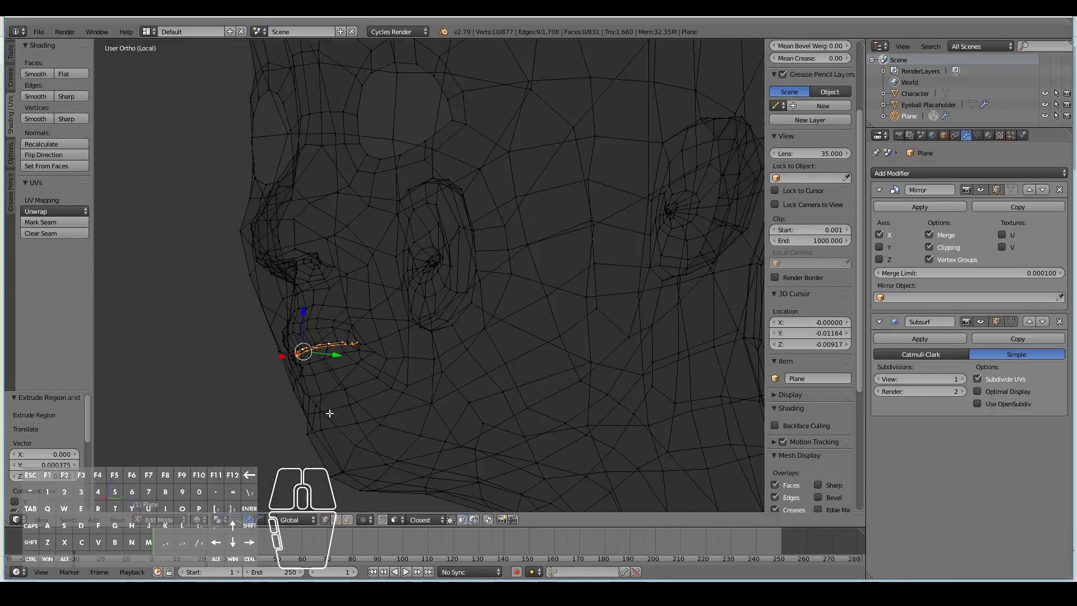
{"action": "key", "text": "KP_3"}
Clear the selection and box-select the body and back of the head behind the face from the side view
{"action": "scroll", "coordinate": [330, 413], "scroll_direction": "down", "scroll_amount": 9}
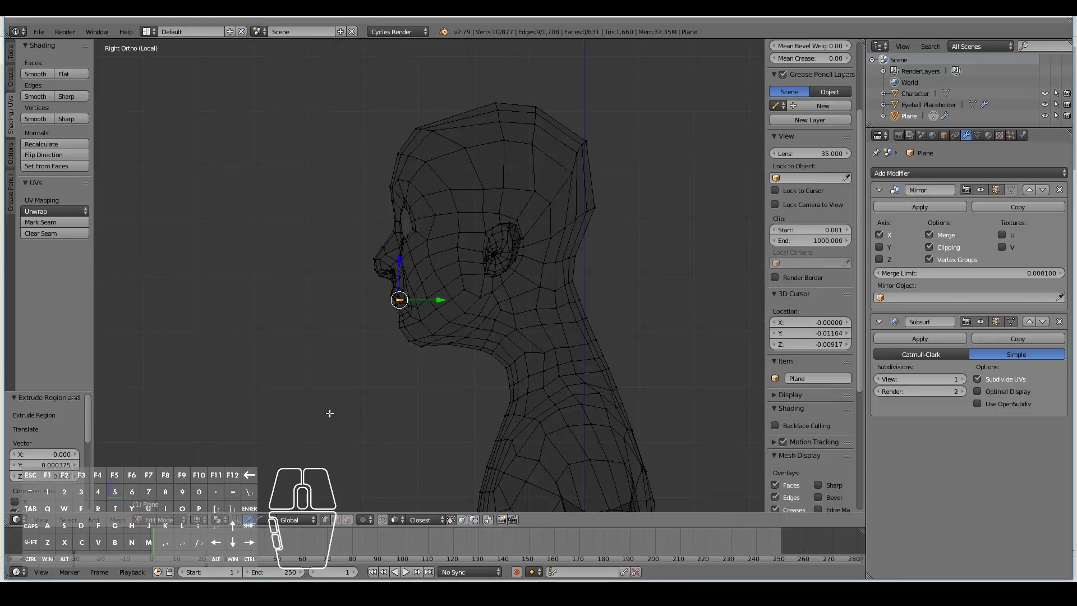
{"action": "scroll", "coordinate": [366, 386], "scroll_direction": "down", "scroll_amount": 4, "text": "shift"}
{"action": "scroll", "coordinate": [366, 386], "scroll_direction": "down", "scroll_amount": 3}
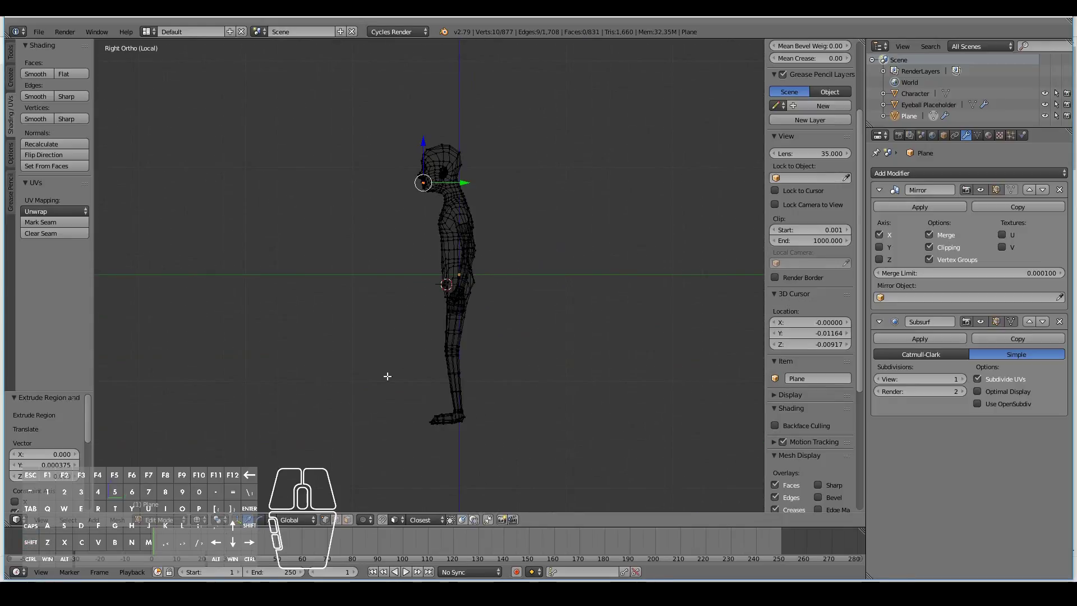
{"action": "key", "text": "a"}
{"action": "key", "text": "b"}
{"action": "left_click_drag", "start_coordinate": [435, 129], "coordinate": [549, 474]}
{"action": "key", "text": "b"}
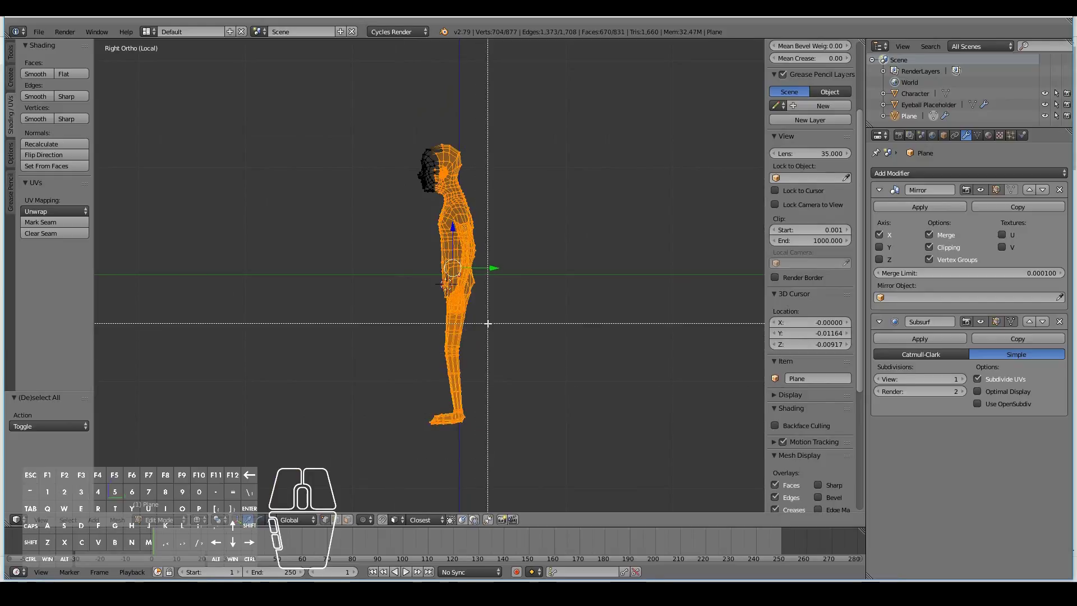
{"action": "right_click", "coordinate": [487, 323]}
Deselect the stray vertices along the forehead and cheek, and hide the selected geometry to isolate the face
{"action": "scroll", "coordinate": [487, 322], "scroll_direction": "up", "scroll_amount": 11, "text": "shift"}
{"action": "scroll", "coordinate": [487, 323], "scroll_direction": "up", "scroll_amount": 6}
{"action": "scroll", "coordinate": [469, 344], "scroll_direction": "down", "scroll_amount": 1, "text": "shift"}
{"action": "scroll", "coordinate": [470, 344], "scroll_direction": "down", "scroll_amount": 12, "text": "shift"}
{"action": "scroll", "coordinate": [467, 339], "scroll_direction": "up", "scroll_amount": 5}
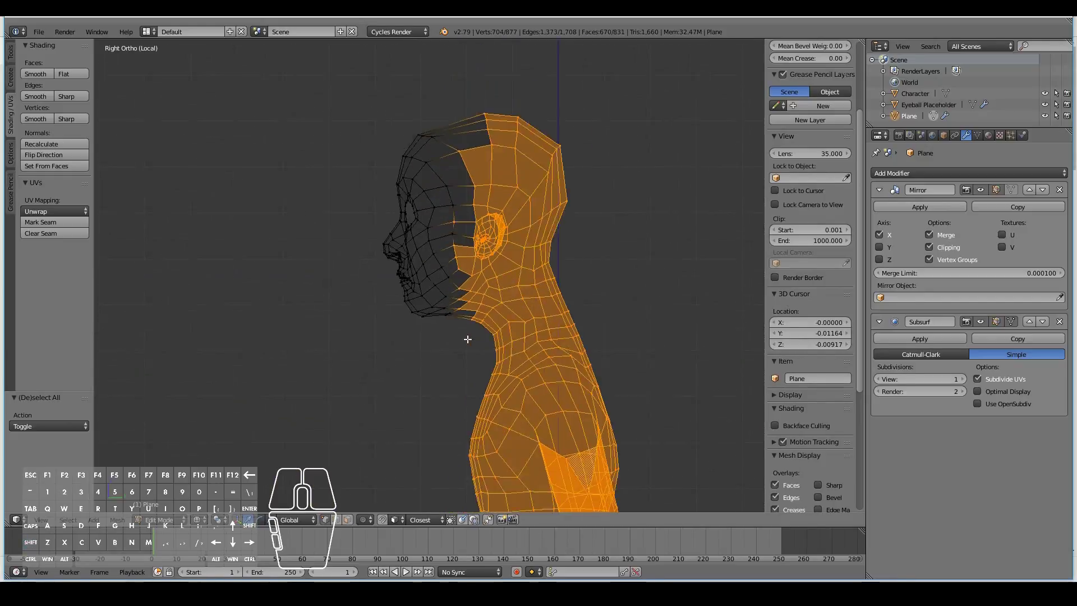
{"action": "key", "text": "c"}
{"action": "mouse_move", "coordinate": [456, 140]}
{"action": "middle_mouse_down"}
{"action": "mouse_move", "coordinate": [473, 258]}
{"action": "mouse_move", "coordinate": [464, 301]}
{"action": "middle_mouse_up"}
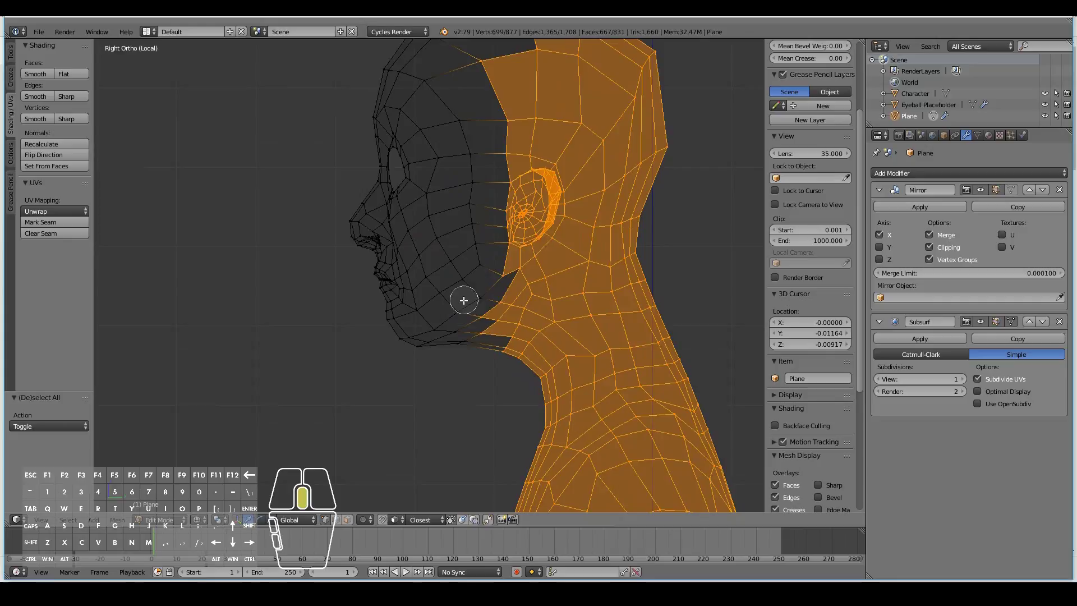
{"action": "key", "text": "h"}
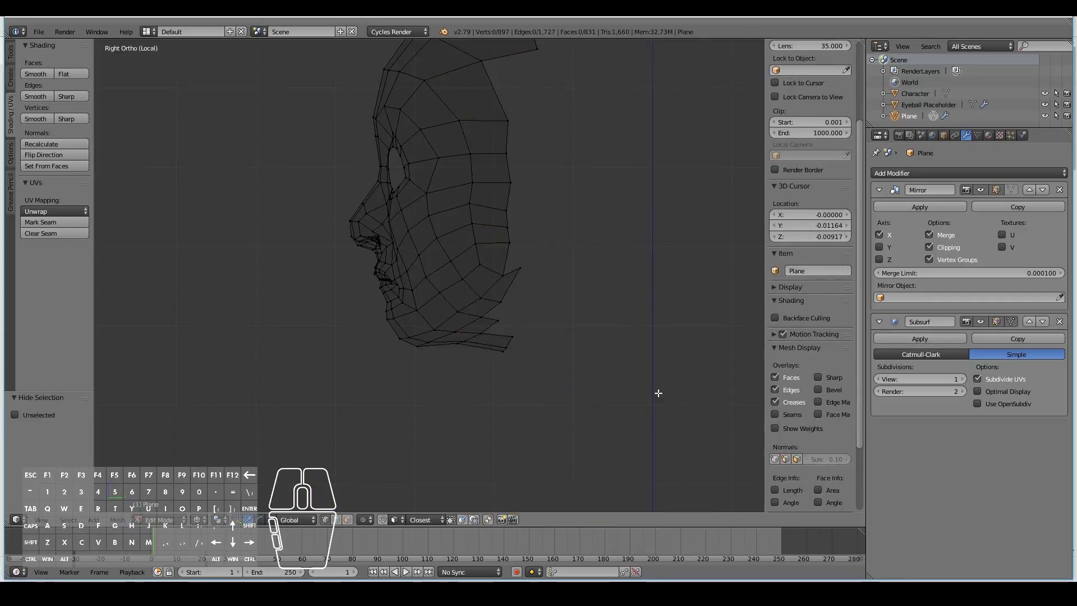
Return to solid display and move the upper lip's inner center vertex slightly down, by about 0.000037 on Z
{"action": "key", "text": "z"}
{"action": "mouse_move", "coordinate": [615, 318]}
{"action": "middle_mouse_down"}
{"action": "mouse_move", "coordinate": [238, 336]}
{"action": "mouse_move", "coordinate": [563, 332]}
{"action": "mouse_move", "coordinate": [500, 336]}
{"action": "middle_mouse_up"}
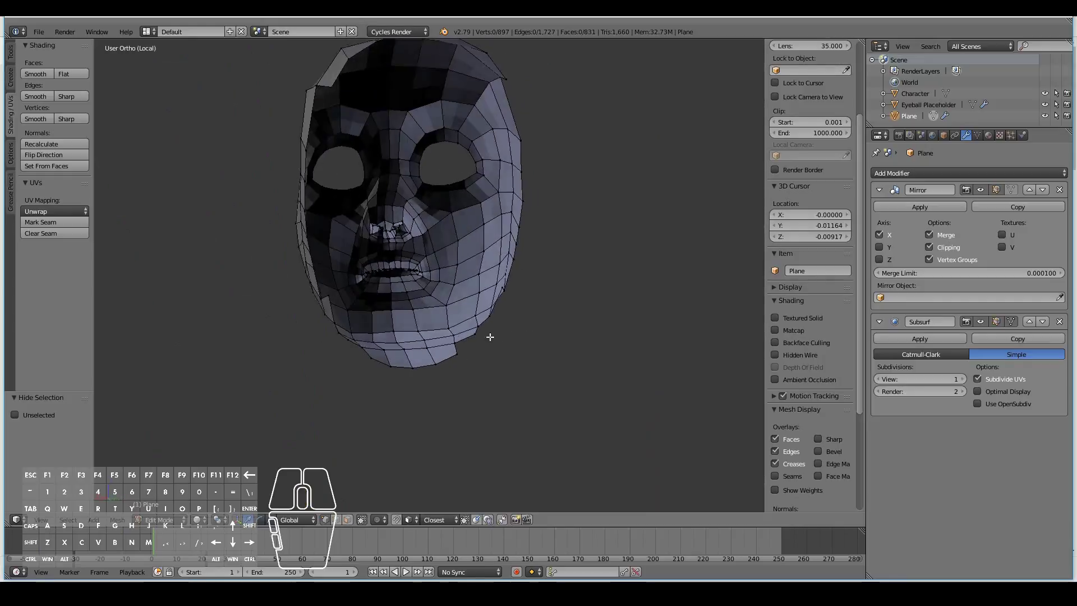
{"action": "scroll", "coordinate": [482, 331], "scroll_direction": "up", "scroll_amount": 5}
{"action": "scroll", "coordinate": [470, 329], "scroll_direction": "up", "scroll_amount": 2}
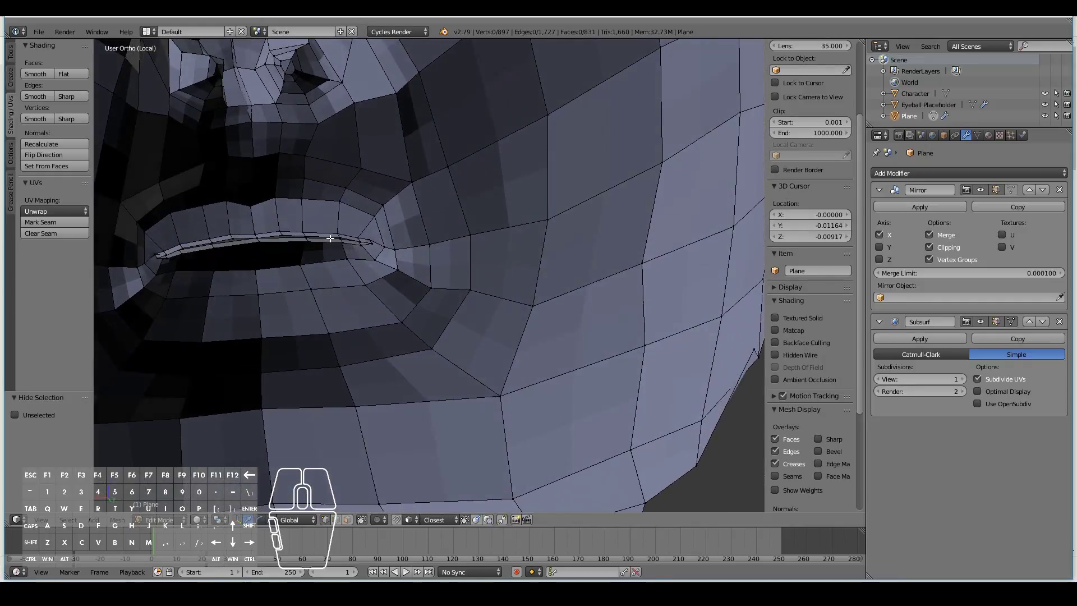
{"action": "left_click", "coordinate": [329, 237], "text": "alt"}
{"action": "middle_click_drag", "start_coordinate": [332, 240], "coordinate": [336, 267]}
{"action": "left_click", "coordinate": [246, 188], "text": "alt"}
{"action": "middle_click_drag", "start_coordinate": [246, 188], "coordinate": [245, 187]}
{"action": "middle_click_drag", "start_coordinate": [442, 230], "coordinate": [584, 227], "text": "shift"}
{"action": "left_click", "coordinate": [592, 246]}
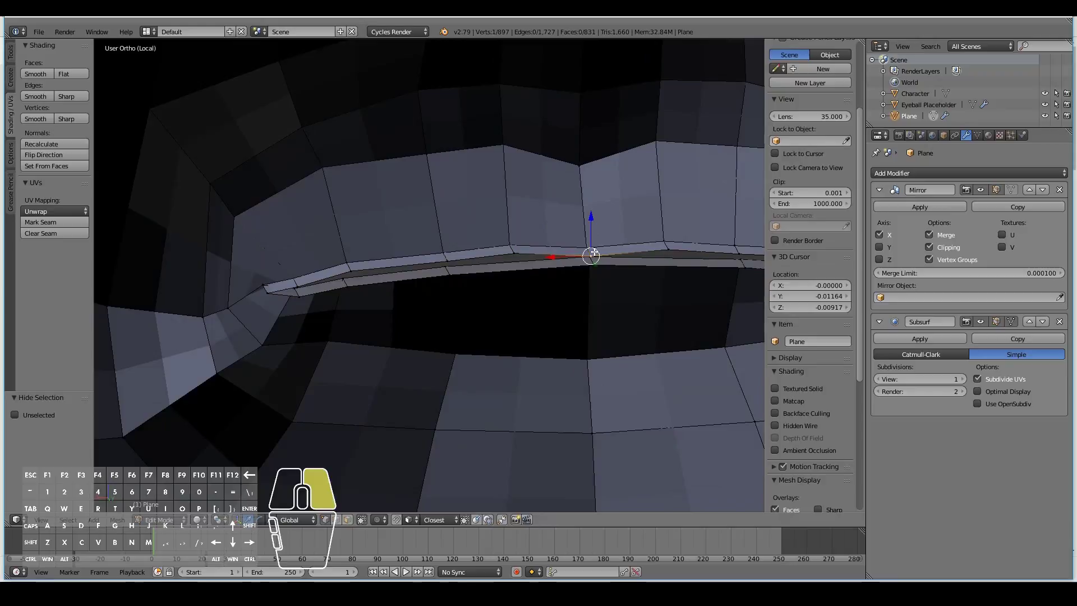
{"action": "left_click_drag", "start_coordinate": [592, 246], "coordinate": [593, 246]}
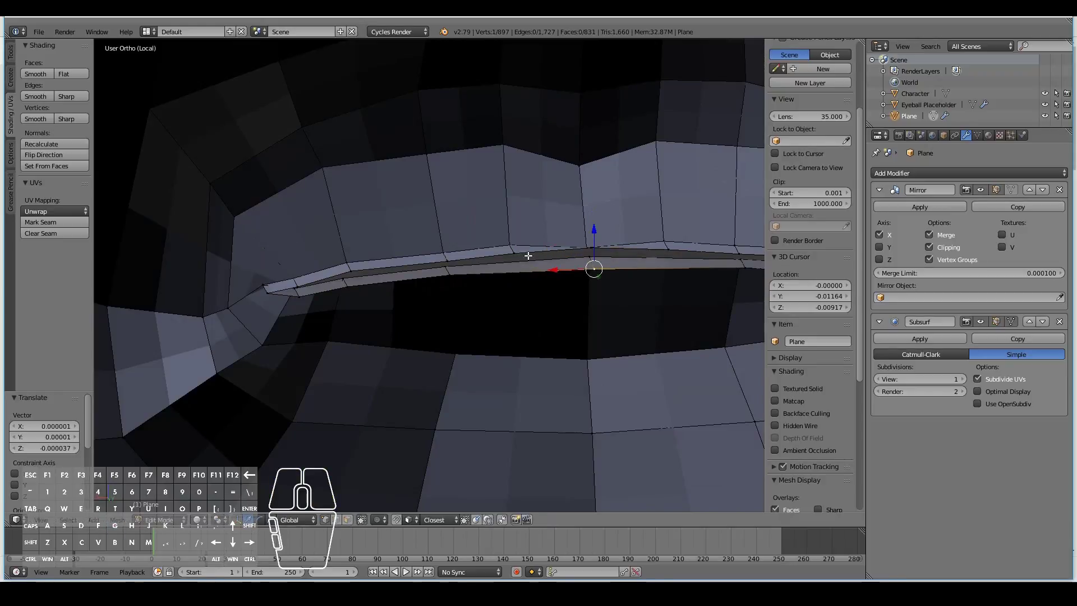
Move the upper lip's inner edge vertices slightly up one by one, from near the center out to the mouth corner
{"action": "left_click_drag", "start_coordinate": [513, 248], "coordinate": [515, 249]}
{"action": "right_click", "coordinate": [442, 255]}
{"action": "key", "text": "g"}
{"action": "right_click", "coordinate": [442, 250]}
{"action": "right_click", "coordinate": [447, 260]}
{"action": "key", "text": "g"}
{"action": "left_click", "coordinate": [443, 254]}
{"action": "right_click", "coordinate": [349, 271]}
{"action": "key", "text": "g"}
{"action": "left_click", "coordinate": [346, 265]}
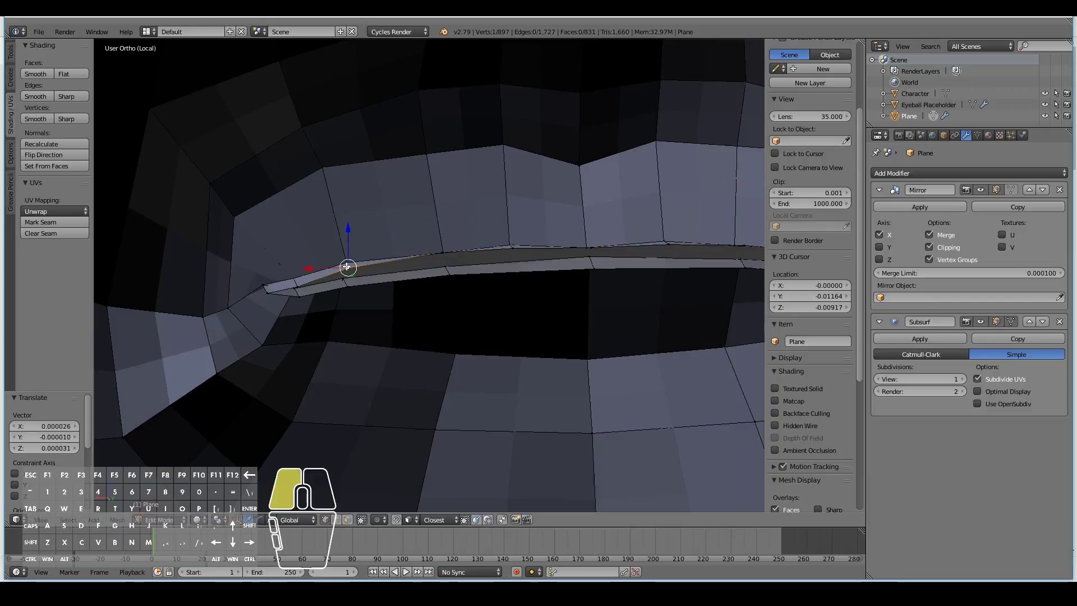
{"action": "right_click", "coordinate": [298, 282]}
{"action": "key", "text": "g"}
{"action": "left_click", "coordinate": [297, 274]}
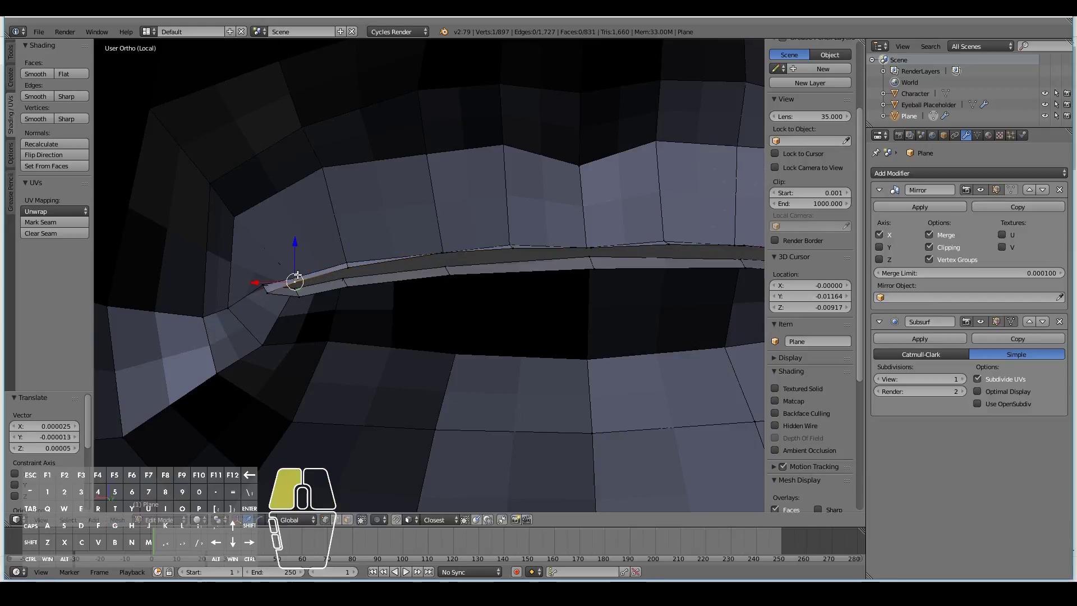
Move the inner edge vertices below the lip opening slightly down, from the center toward the mouth corner
{"action": "right_click", "coordinate": [600, 272]}
{"action": "key", "text": "g"}
{"action": "left_click", "coordinate": [601, 279]}
{"action": "right_click", "coordinate": [445, 282]}
{"action": "key", "text": "g"}
{"action": "left_click", "coordinate": [448, 291]}
{"action": "right_click", "coordinate": [348, 288]}
{"action": "key", "text": "g"}
{"action": "left_click", "coordinate": [350, 296]}
Select the inner lip edge loop and extrude it back into the mouth by about 0.003 on Y from the side view
{"action": "scroll", "coordinate": [351, 295], "scroll_direction": "down", "scroll_amount": 4}
{"action": "middle_click_drag", "start_coordinate": [398, 294], "coordinate": [440, 298]}
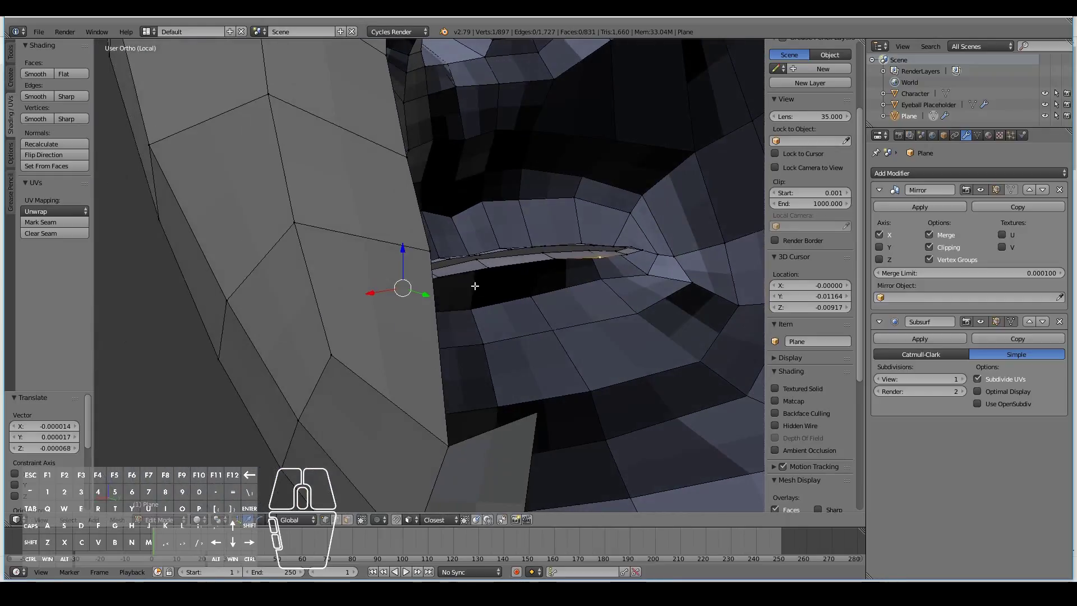
{"action": "right_click", "coordinate": [475, 284], "text": "alt"}
{"action": "scroll", "coordinate": [486, 283], "scroll_direction": "down", "scroll_amount": 2}
{"action": "key", "text": "KP_1"}
{"action": "key", "text": "KP_3"}
{"action": "key", "text": "z"}
{"action": "scroll", "coordinate": [487, 282], "scroll_direction": "down", "scroll_amount": 3}
{"action": "key", "text": "e"}
{"action": "left_click", "coordinate": [508, 301]}
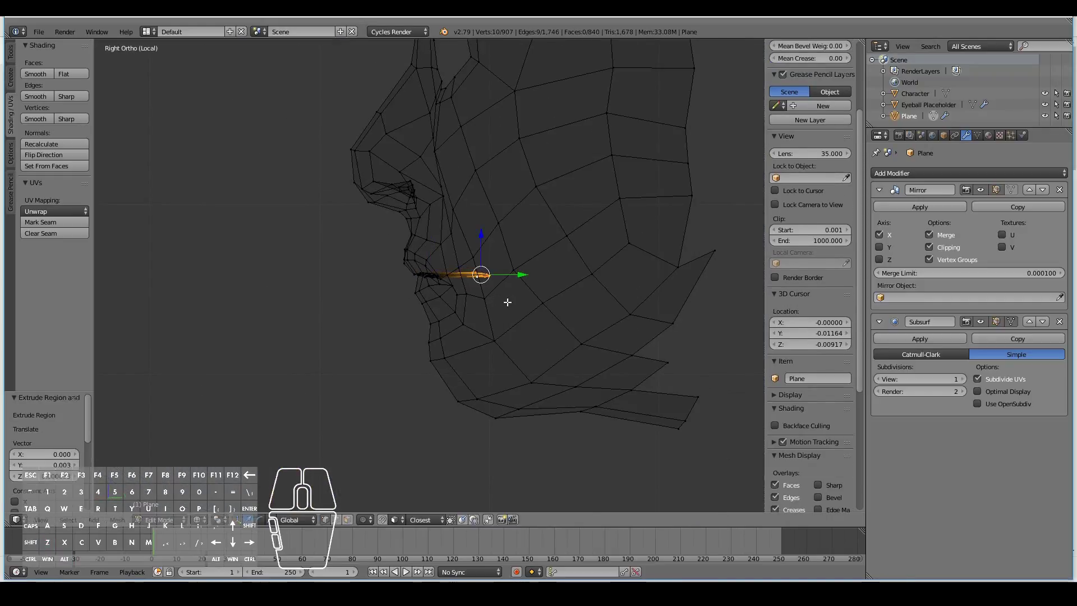
Scale the extruded loop by about 11.086 on Z and move it forward by about 0.000761 on Y
{"action": "key", "text": "s"}
{"action": "key", "text": "z"}
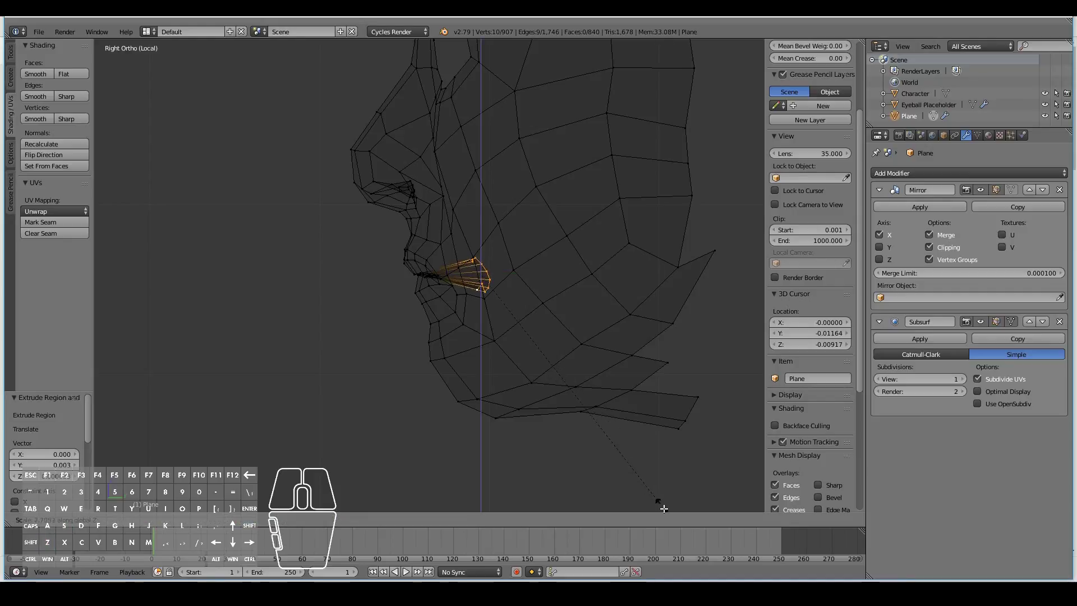
{"action": "left_click", "coordinate": [695, 168]}
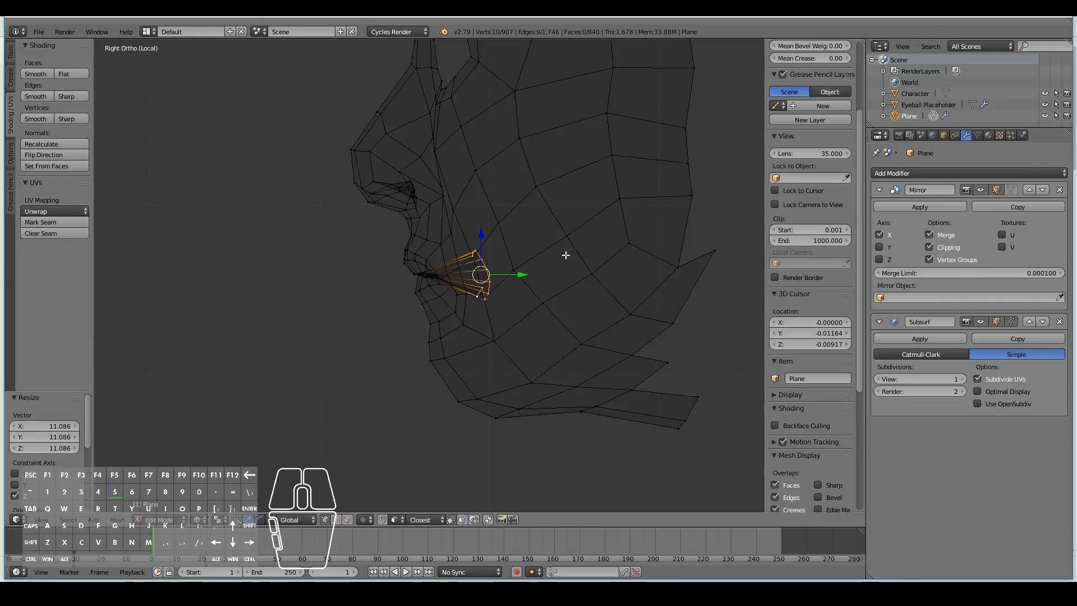
{"action": "key", "text": "g"}
{"action": "left_click", "coordinate": [553, 268]}
Scale the extruded mouth loop by about 1.882 on Z, with a final fine adjustment of 0.998
{"action": "key", "text": "g"}
{"action": "key", "text": "z"}
{"action": "right_click", "coordinate": [555, 303]}
{"action": "key", "text": "s"}
{"action": "key", "text": "z"}
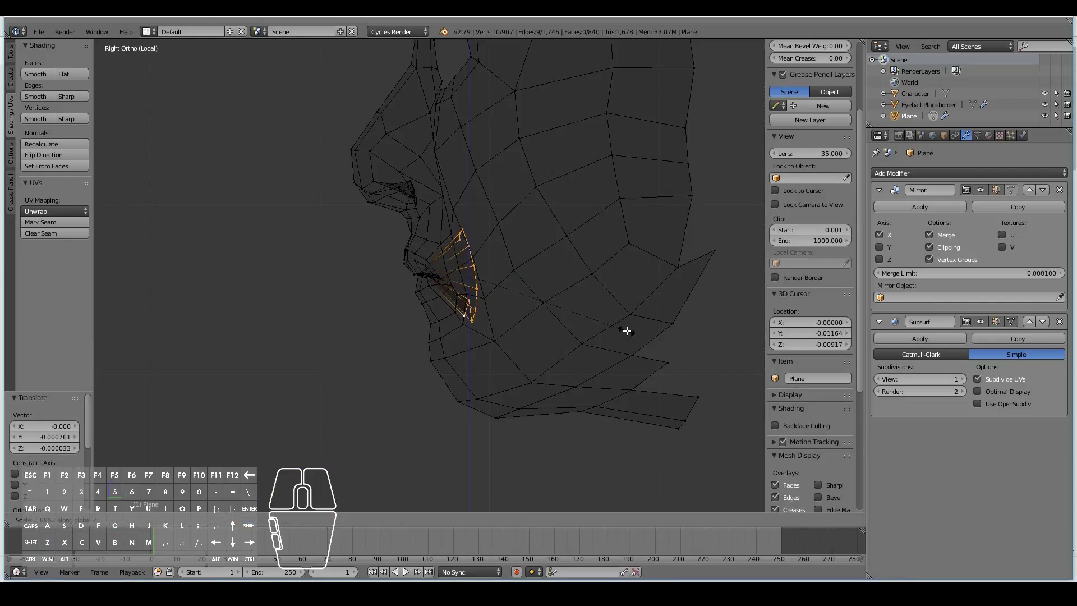
{"action": "left_click", "coordinate": [625, 330]}
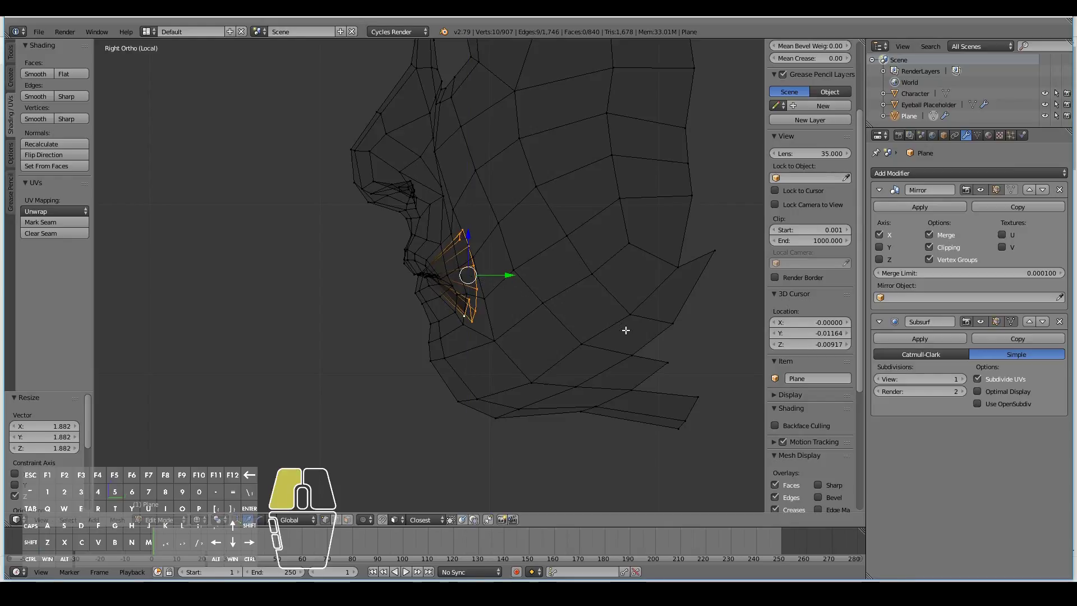
{"action": "key", "text": "s"}
{"action": "key", "text": "z"}
{"action": "left_click", "coordinate": [561, 303]}
In solid display, even out the loop's outline by lowering the vertex beside the lower center and raising the top center and its neighbor
{"action": "middle_click_drag", "start_coordinate": [589, 298], "coordinate": [474, 306]}
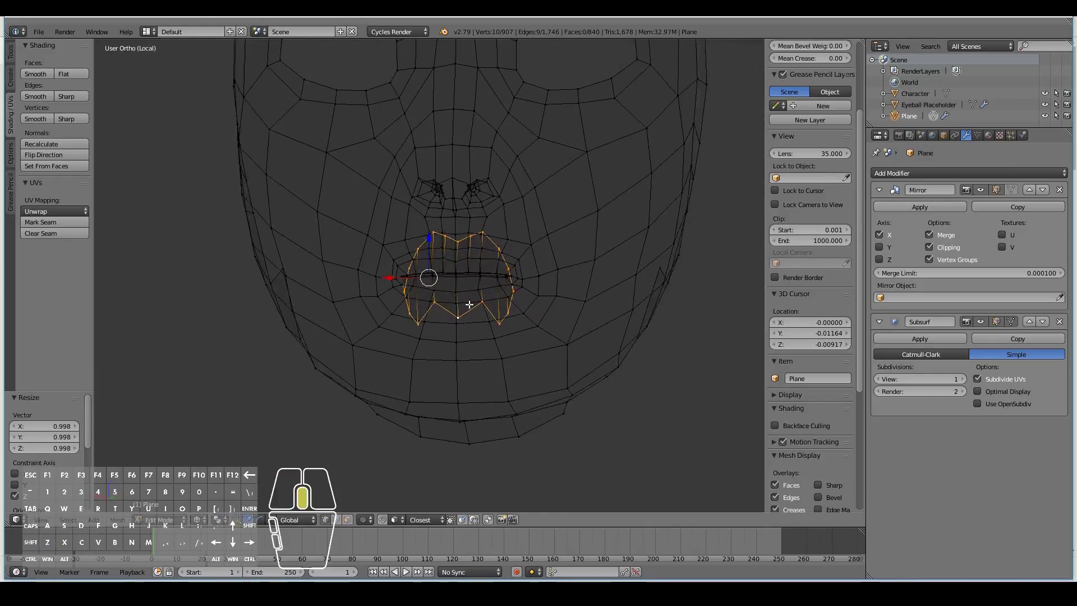
{"action": "key", "text": "z"}
{"action": "scroll", "coordinate": [462, 310], "scroll_direction": "up", "scroll_amount": 3}
{"action": "right_click", "coordinate": [456, 338]}
{"action": "key", "text": "g"}
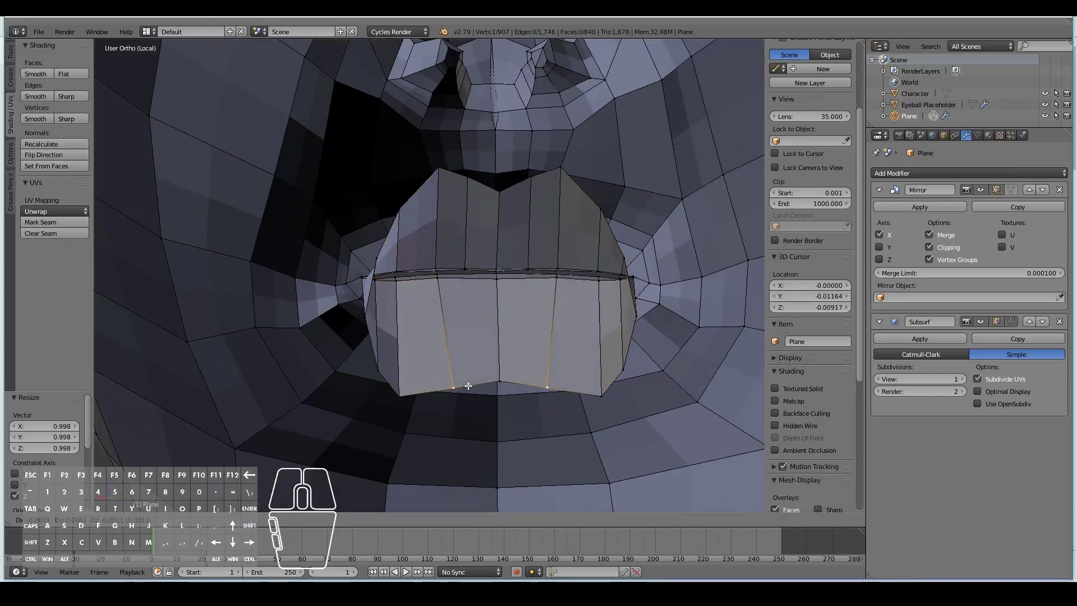
{"action": "left_click", "coordinate": [460, 386]}
{"action": "right_click", "coordinate": [497, 189]}
{"action": "key", "text": "g"}
{"action": "left_click", "coordinate": [498, 149]}
{"action": "right_click", "coordinate": [466, 176]}
{"action": "key", "text": "g"}
{"action": "left_click", "coordinate": [453, 158]}
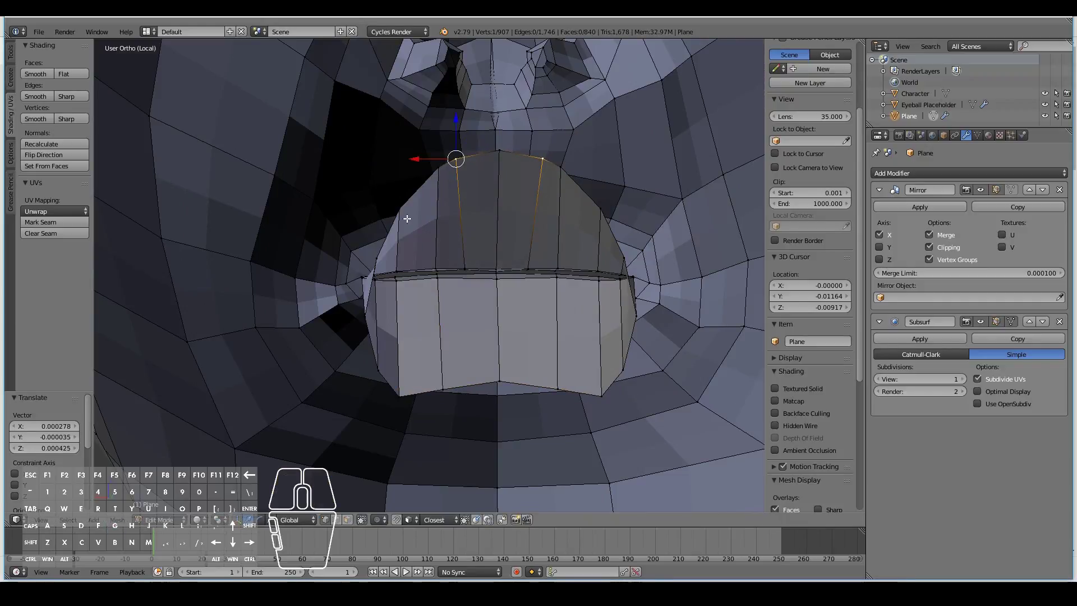
Move the loop's four side vertices outward to widen and round the inner mouth outline
{"action": "right_click", "coordinate": [371, 261]}
{"action": "key", "text": "g"}
{"action": "left_click", "coordinate": [329, 246]}
{"action": "right_click", "coordinate": [398, 210]}
{"action": "key", "text": "g"}
{"action": "left_click", "coordinate": [373, 188]}
{"action": "right_click", "coordinate": [367, 312]}
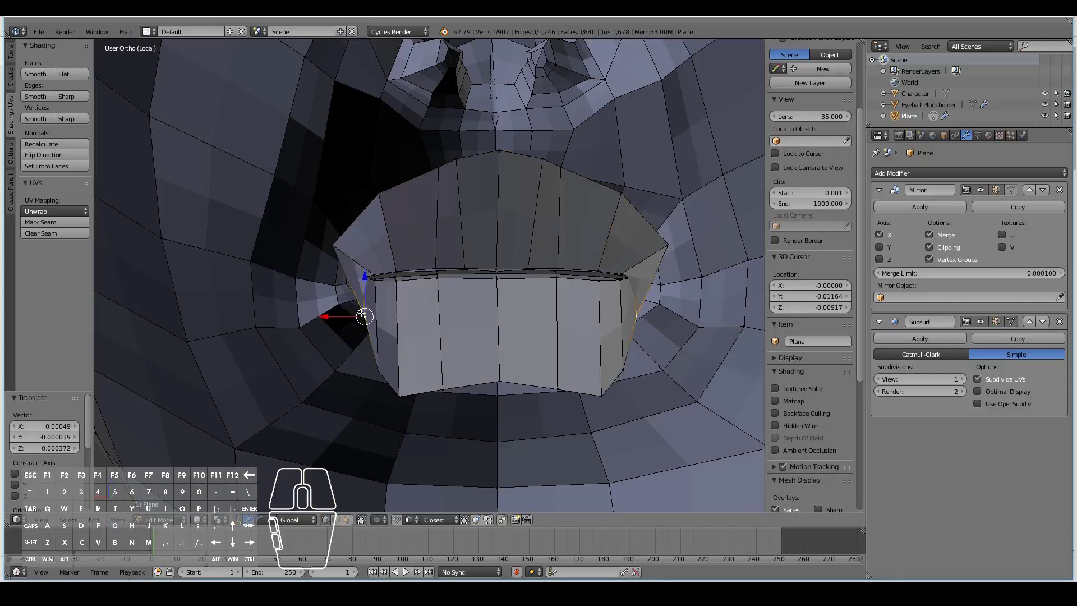
{"action": "key", "text": "g"}
{"action": "left_click", "coordinate": [323, 318]}
{"action": "right_click", "coordinate": [378, 369]}
{"action": "key", "text": "g"}
{"action": "left_click", "coordinate": [339, 379]}
Pull the loop's bottom vertices down into a rounded curve, lowering the bottom center by about 0.000942 on Z
{"action": "right_click", "coordinate": [443, 393]}
{"action": "key", "text": "g"}
{"action": "left_click", "coordinate": [444, 419]}
{"action": "right_click", "coordinate": [404, 398]}
{"action": "key", "text": "g"}
{"action": "left_click", "coordinate": [386, 405]}
{"action": "right_click", "coordinate": [513, 385]}
{"action": "key", "text": "g"}
{"action": "left_click", "coordinate": [506, 442]}
Check the loop in wireframe from the side and move one of its side vertices outward by about 0.00042 on X
{"action": "middle_click_drag", "start_coordinate": [501, 431], "coordinate": [533, 447]}
{"action": "right_click", "coordinate": [543, 409], "text": "alt"}
{"action": "scroll", "coordinate": [545, 406], "scroll_direction": "up", "scroll_amount": 1}
{"action": "key", "text": "KP_3"}
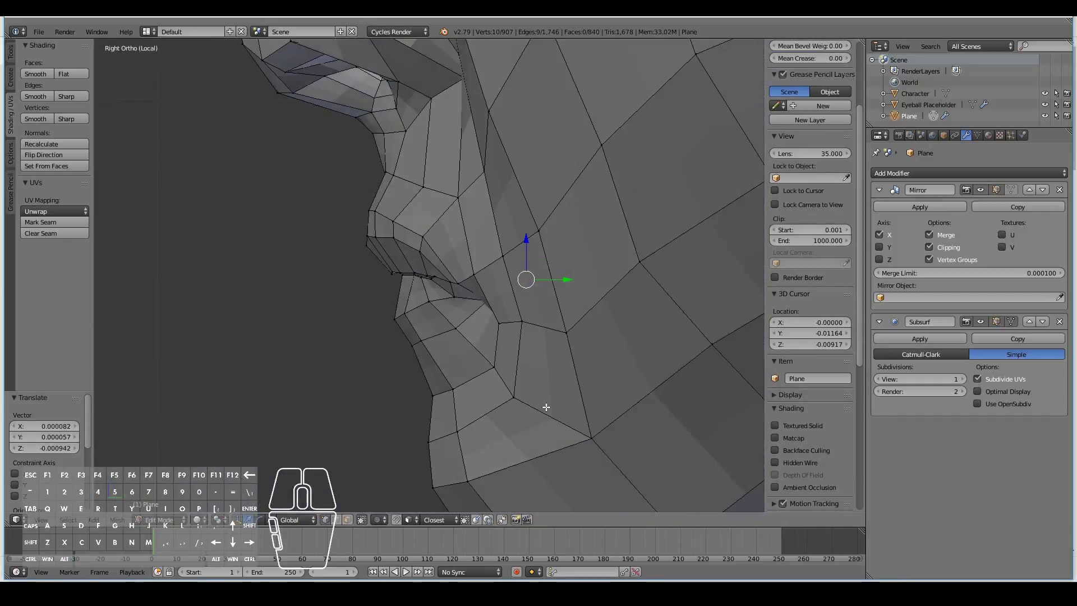
{"action": "key", "text": "z"}
{"action": "middle_click_drag", "start_coordinate": [540, 382], "coordinate": [339, 313]}
{"action": "right_click", "coordinate": [425, 246]}
{"action": "key", "text": "g"}
{"action": "left_click", "coordinate": [411, 246]}
Select the inner mouth's open edge loop and extrude it straight back into the head from the side view
{"action": "right_click", "coordinate": [444, 389], "text": "alt"}
{"action": "key", "text": "KP_3"}
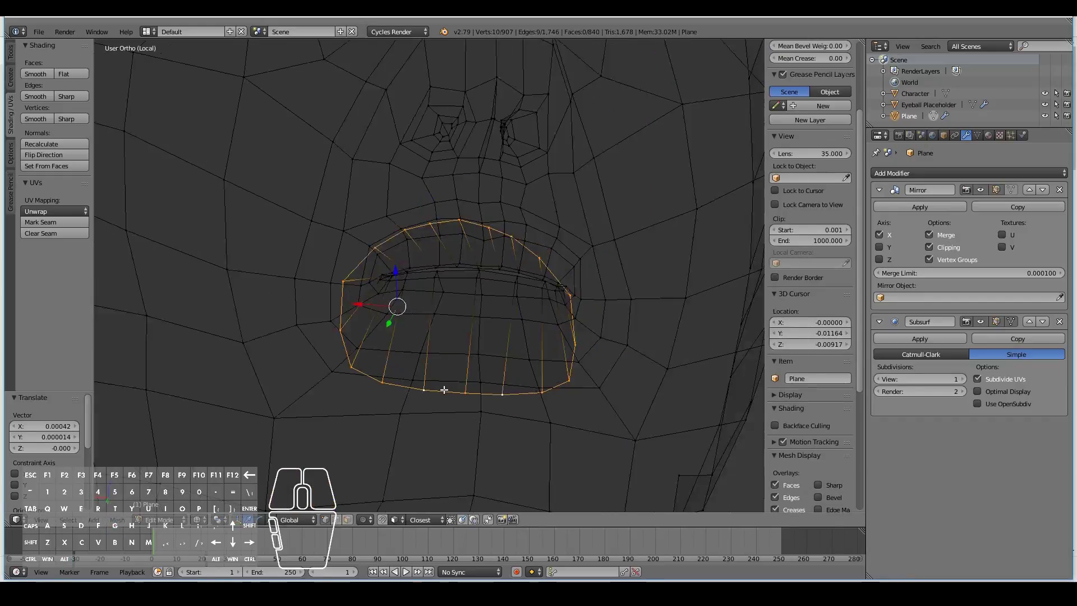
{"action": "scroll", "coordinate": [452, 383], "scroll_direction": "down", "scroll_amount": 2}
{"action": "key", "text": "e"}
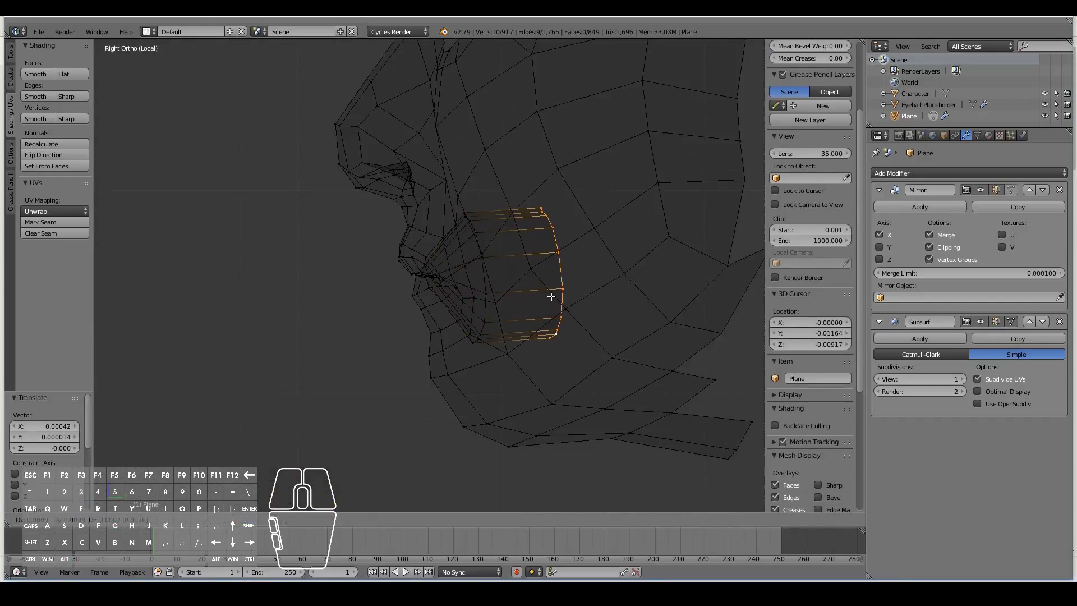
{"action": "left_click", "coordinate": [584, 303]}
Rotate the new rear loop, scale it to about 0.770, and lower it by about 0.000607 on Z
{"action": "key", "text": "r"}
{"action": "left_click", "coordinate": [598, 420]}
{"action": "key", "text": "s"}
{"action": "left_click", "coordinate": [620, 397]}
{"action": "key", "text": "g"}
{"action": "key", "text": "g"}
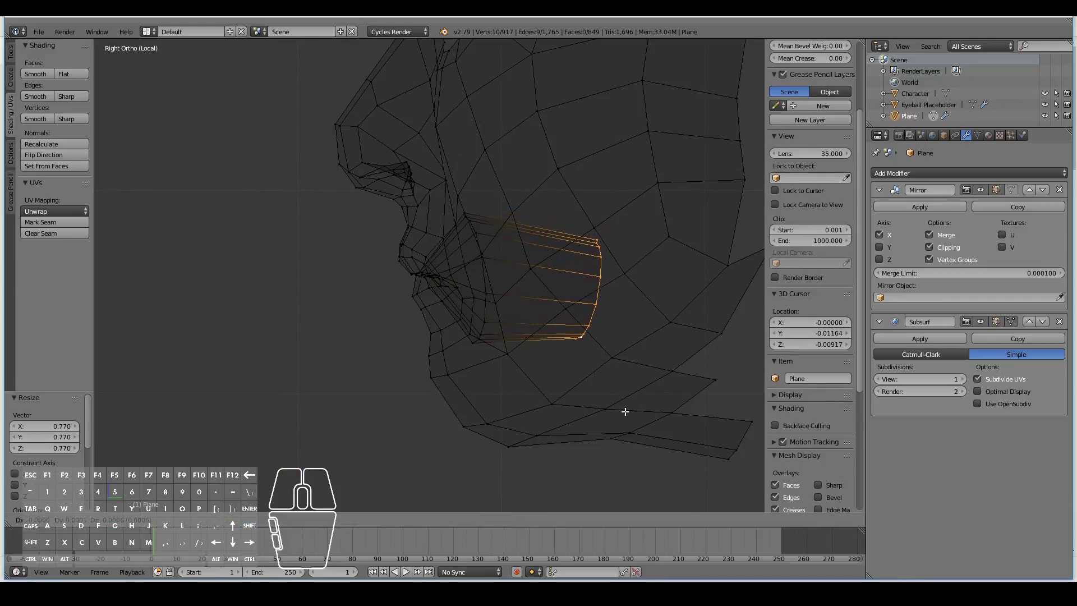
{"action": "left_click", "coordinate": [622, 413]}
Extrude the rear loop again back and down toward the throat, and rotate it to follow that direction
{"action": "key", "text": "e"}
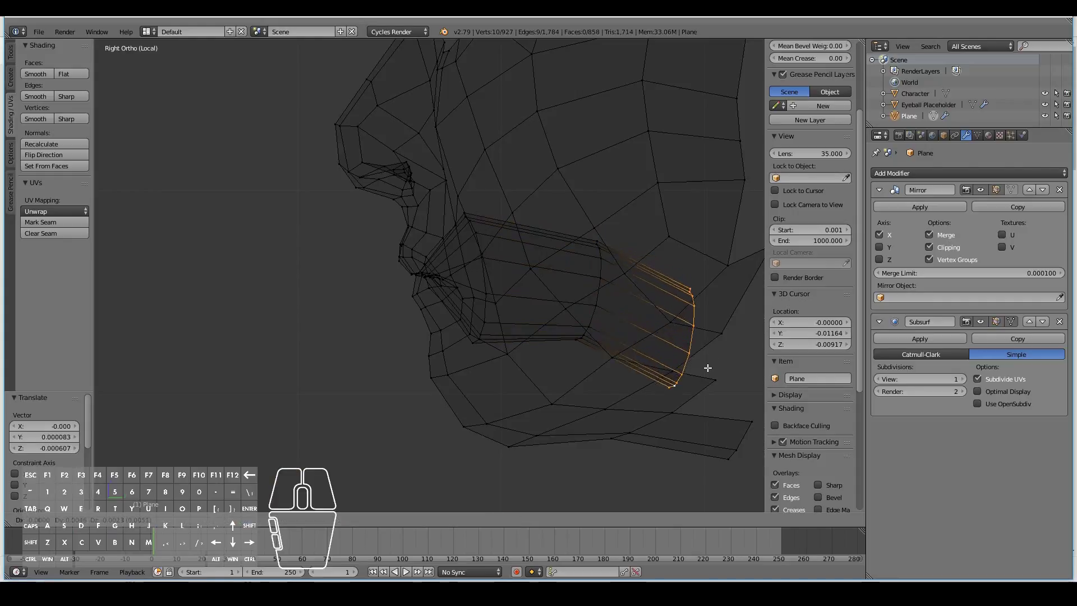
{"action": "left_click", "coordinate": [686, 349]}
{"action": "key", "text": "r"}
{"action": "left_click", "coordinate": [718, 309]}
Shrink the throat loop and shift it down behind the jaw, with a last move of about 0.000110 down on Z
{"action": "key", "text": "s"}
{"action": "left_click", "coordinate": [693, 326]}
{"action": "key", "text": "g"}
{"action": "left_click", "coordinate": [685, 344]}
{"action": "key", "text": "g"}
{"action": "left_click", "coordinate": [699, 336]}
In solid display, select the throat opening's opposing upper and lower vertices beside the center and move them inward by about 0.000572 on X
{"action": "middle_click_drag", "start_coordinate": [613, 356], "coordinate": [473, 368]}
{"action": "key", "text": "KP_3"}
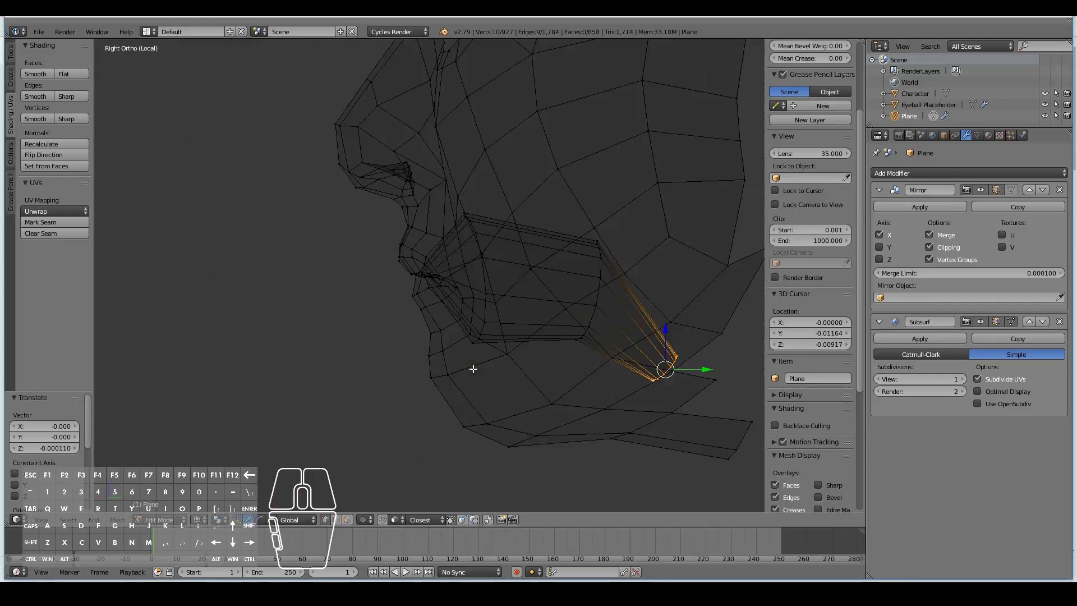
{"action": "key", "text": "KP_1"}
{"action": "key", "text": "z"}
{"action": "key", "text": "z"}
{"action": "mouse_move", "coordinate": [473, 369]}
{"action": "middle_mouse_down"}
{"action": "mouse_move", "coordinate": [258, 402]}
{"action": "mouse_move", "coordinate": [423, 385]}
{"action": "mouse_move", "coordinate": [404, 384]}
{"action": "middle_mouse_up"}
{"action": "key", "text": "z"}
{"action": "scroll", "coordinate": [404, 383], "scroll_direction": "up", "scroll_amount": 5}
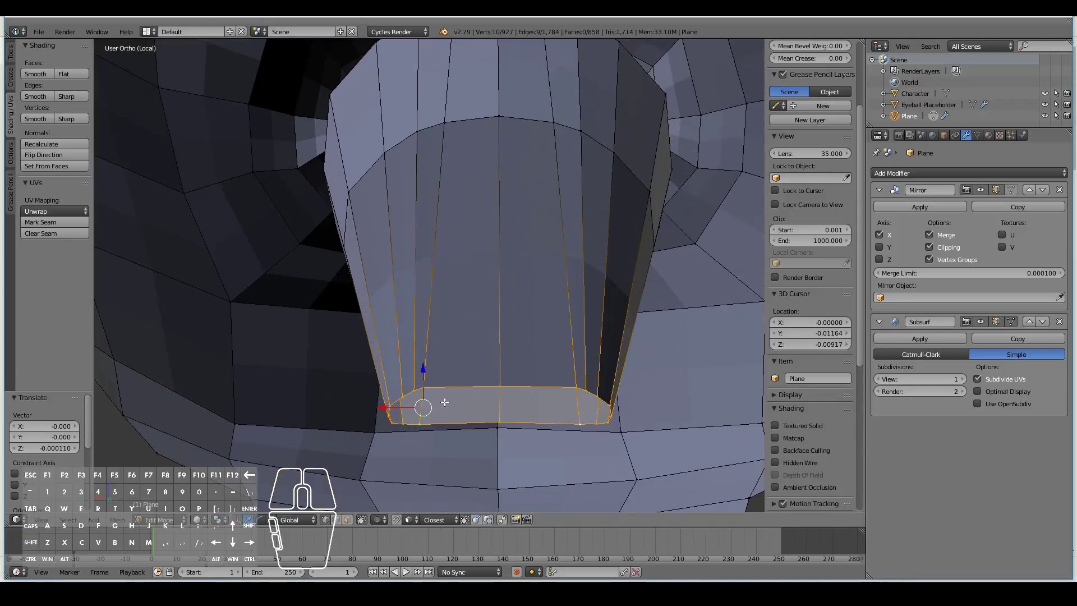
{"action": "right_click", "coordinate": [430, 393]}
{"action": "right_click", "coordinate": [425, 418], "text": "shift"}
{"action": "key", "text": "g"}
{"action": "left_click", "coordinate": [453, 409]}
Space the throat opening's remaining vertex pairs evenly, moving the pair nearest the center inward by about 0.000173 on X
{"action": "right_click", "coordinate": [411, 395]}
{"action": "key", "text": "g"}
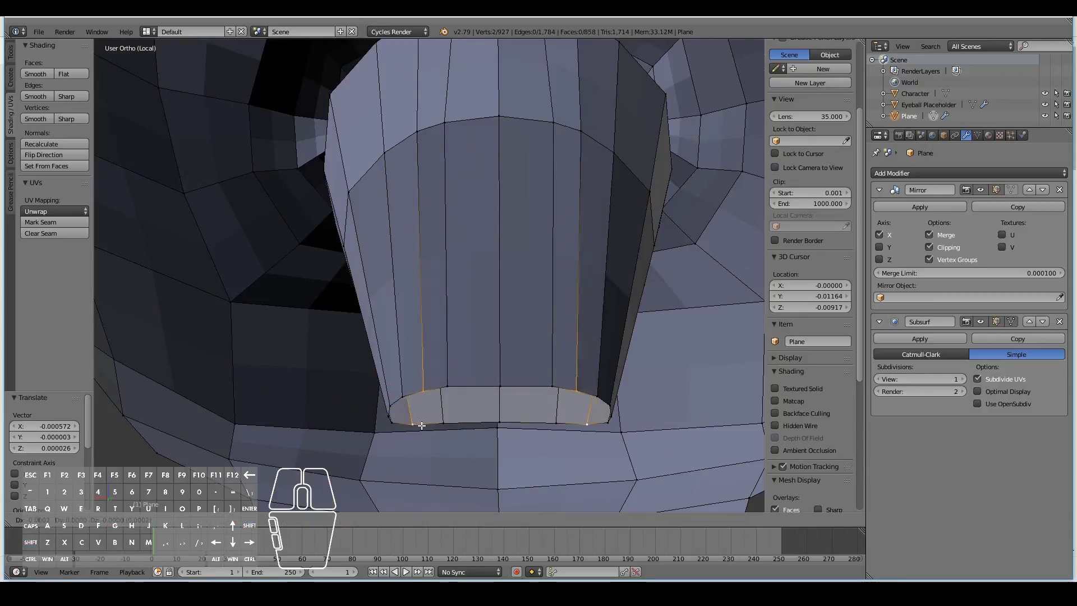
{"action": "left_click", "coordinate": [401, 403]}
{"action": "key", "text": "g"}
{"action": "left_click", "coordinate": [399, 407]}
{"action": "right_click", "coordinate": [428, 392]}
{"action": "right_click", "coordinate": [418, 432], "text": "shift"}
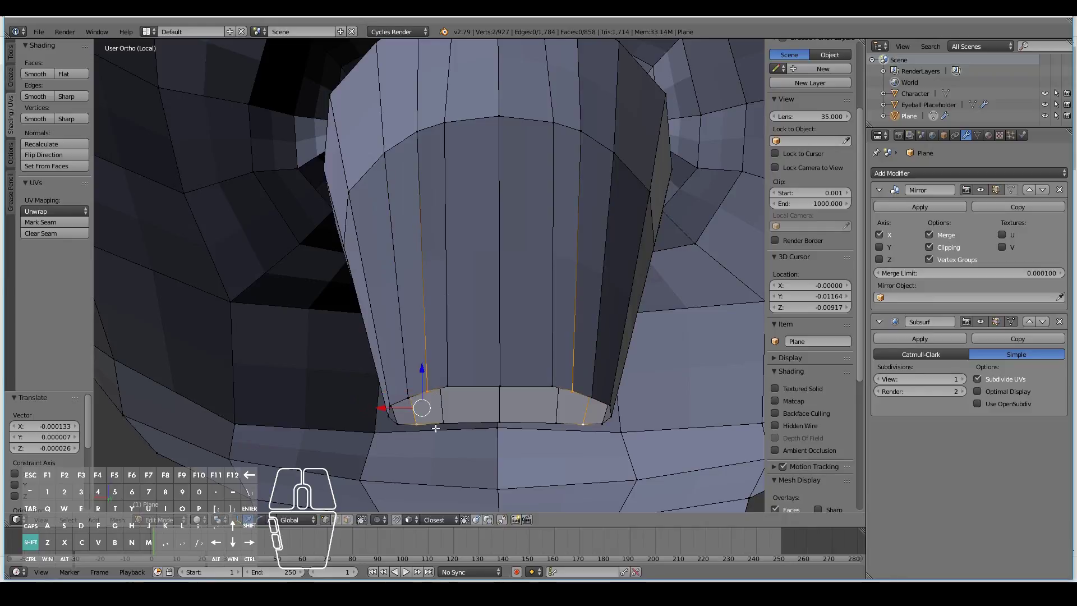
{"action": "right_click", "coordinate": [450, 405], "text": "shift"}
{"action": "left_click", "coordinate": [465, 400]}
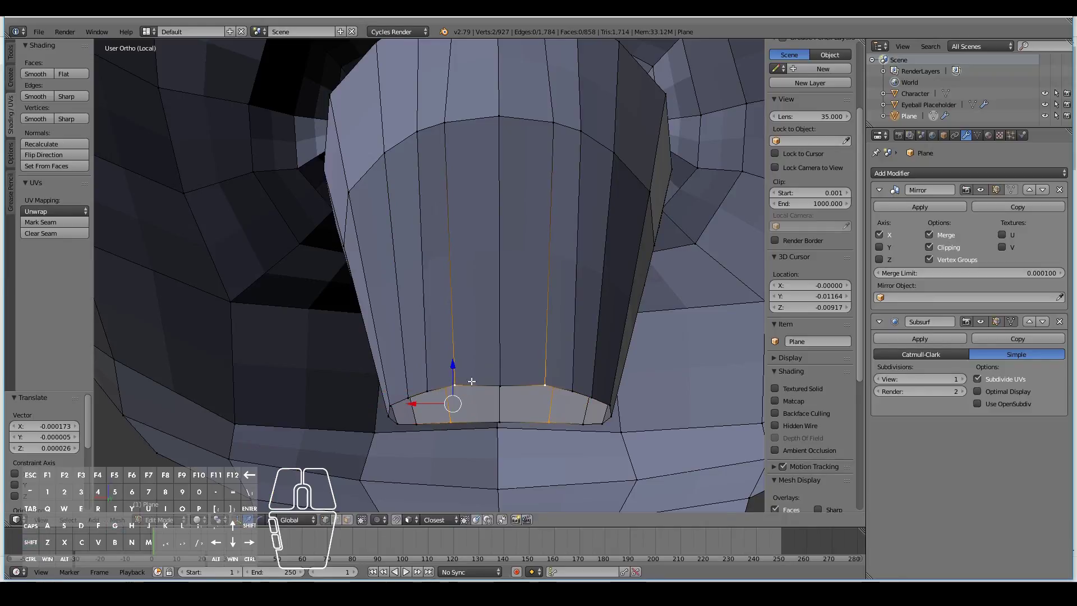
Select the throat opening's edge loop and examine the inner mouth shape from below, the front and the side
{"action": "middle_click_drag", "start_coordinate": [465, 400], "coordinate": [469, 347]}
{"action": "right_click", "coordinate": [421, 286], "text": "alt"}
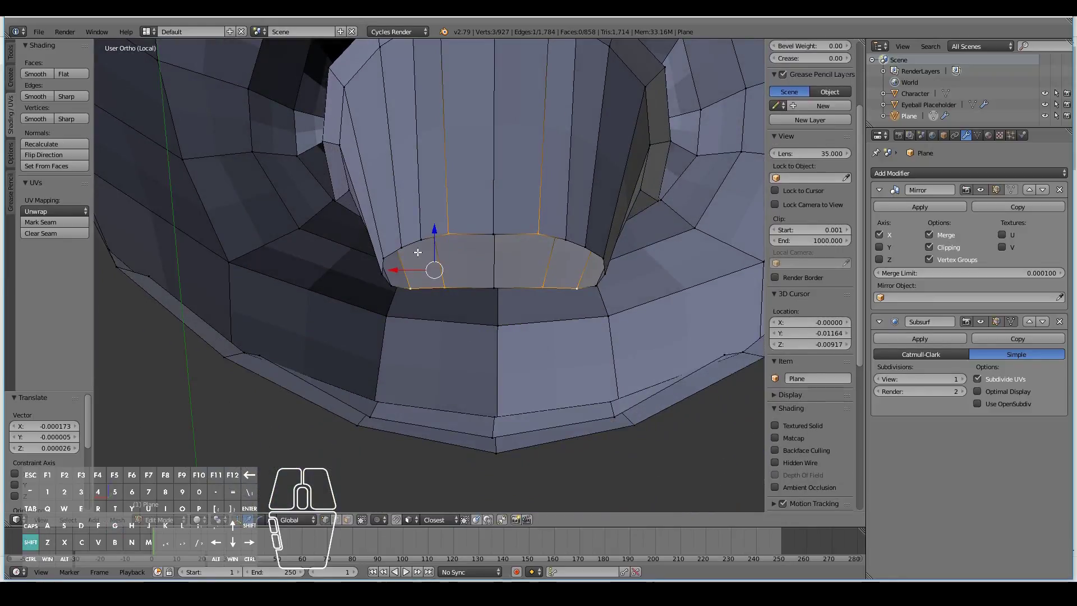
{"action": "scroll", "coordinate": [474, 234], "scroll_direction": "down", "scroll_amount": 4}
{"action": "mouse_move", "coordinate": [440, 250]}
{"action": "middle_mouse_down"}
{"action": "mouse_move", "coordinate": [591, 288]}
{"action": "mouse_move", "coordinate": [575, 269]}
{"action": "mouse_move", "coordinate": [388, 264]}
{"action": "mouse_move", "coordinate": [448, 265]}
{"action": "middle_mouse_up"}
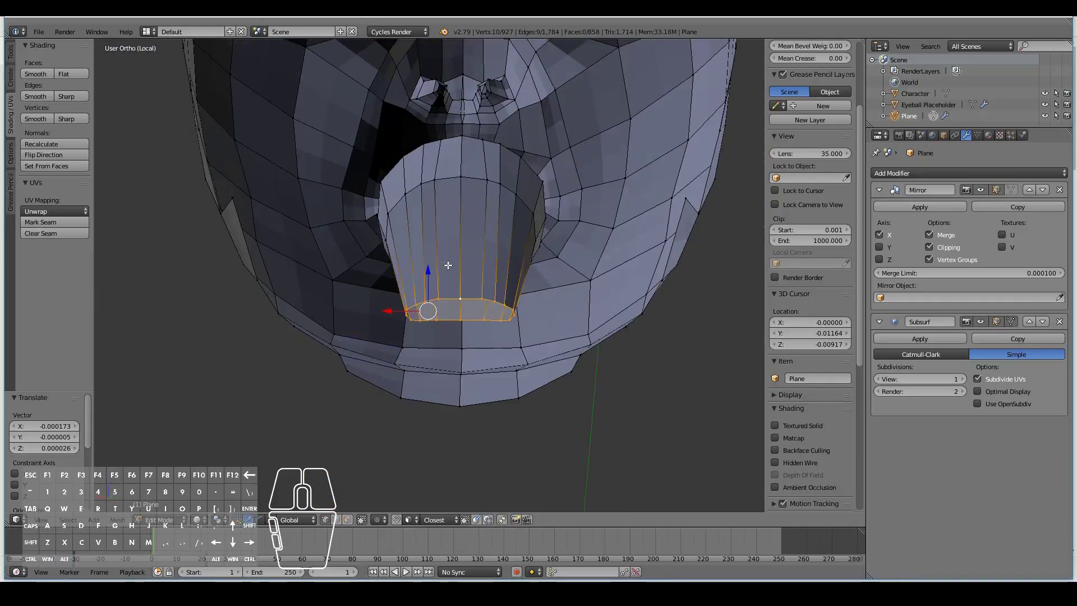
{"action": "scroll", "coordinate": [448, 266], "scroll_direction": "up", "scroll_amount": 4}
{"action": "middle_click_drag", "start_coordinate": [456, 312], "coordinate": [481, 289]}
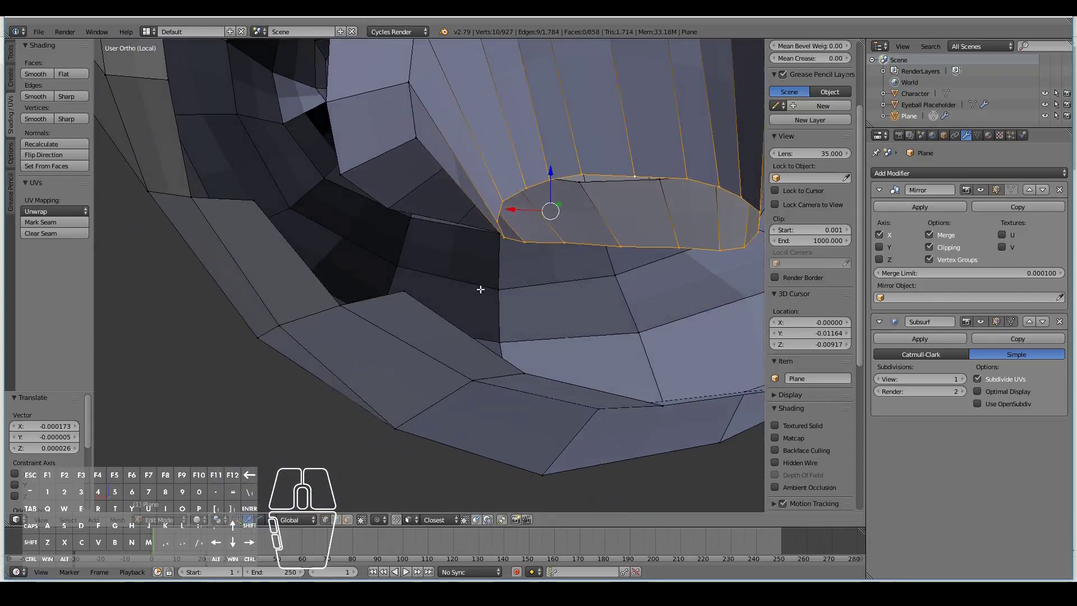
{"action": "key", "text": "KP_3"}
{"action": "middle_click_drag", "start_coordinate": [517, 293], "coordinate": [506, 312]}
{"action": "key", "text": "KP_3"}
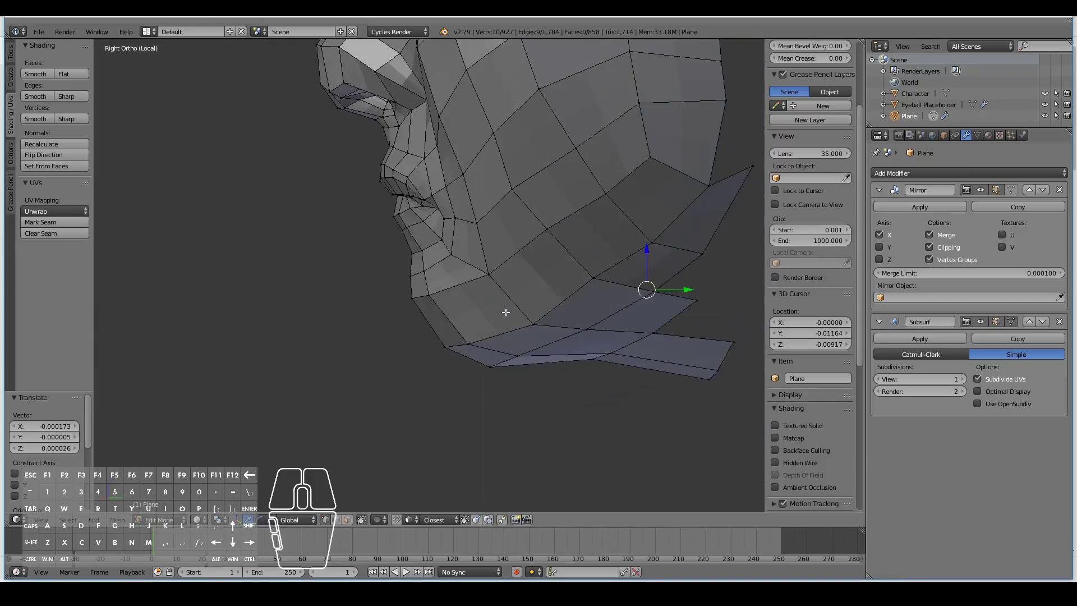
{"action": "key", "text": "z"}
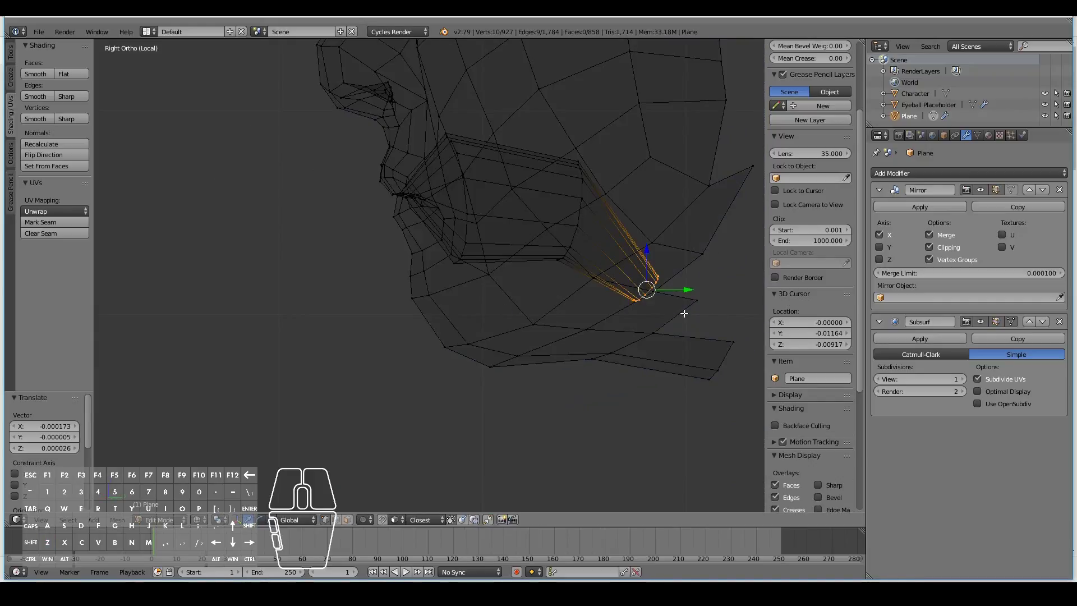
{"action": "key", "text": "z"}
{"action": "middle_click_drag", "start_coordinate": [658, 313], "coordinate": [563, 283]}
{"action": "scroll", "coordinate": [563, 309], "scroll_direction": "up", "scroll_amount": 4}
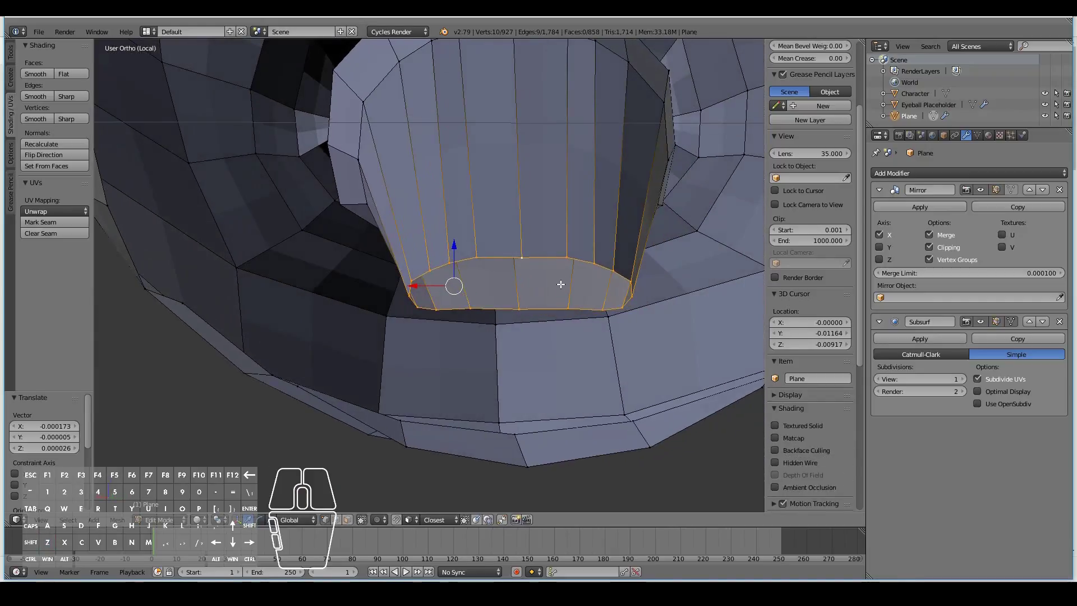
Fill the middle of the throat opening with a face between the center and adjacent upper and lower vertices
{"action": "scroll", "coordinate": [563, 283], "scroll_direction": "up", "scroll_amount": 1}
{"action": "right_click", "coordinate": [532, 256]}
{"action": "right_click", "coordinate": [489, 254], "text": "shift"}
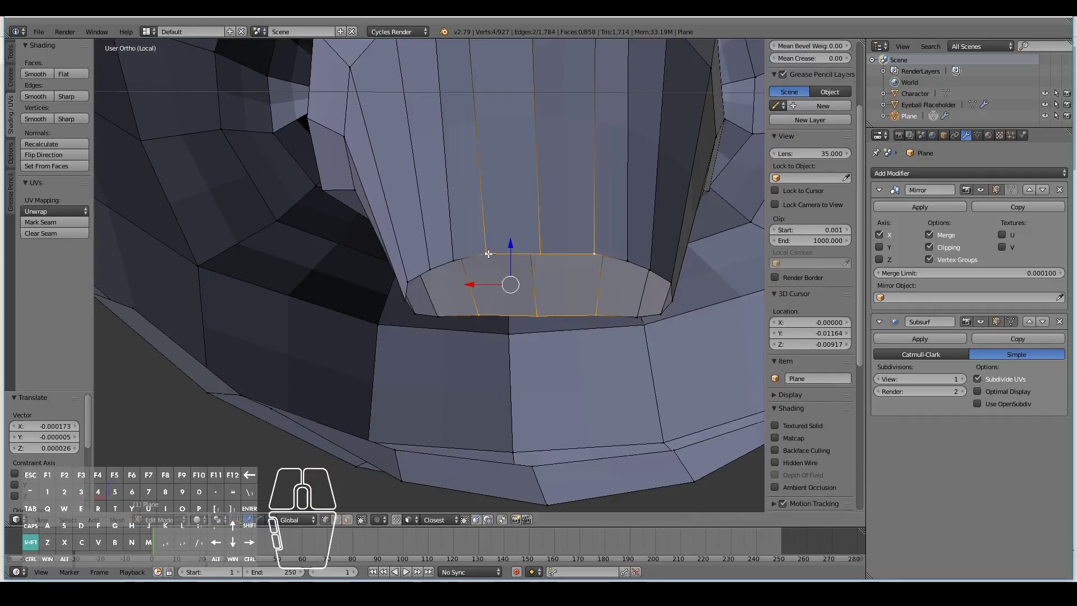
{"action": "key", "text": "f"}
Fill the next face of the throat opening outward from the middle, using its two upper and two lower vertices
{"action": "right_click", "coordinate": [479, 313]}
{"action": "right_click", "coordinate": [439, 315], "text": "shift"}
{"action": "right_click", "coordinate": [453, 262], "text": "shift"}
{"action": "right_click", "coordinate": [494, 255], "text": "shift"}
{"action": "key", "text": "f"}
{"action": "scroll", "coordinate": [474, 309], "scroll_direction": "up", "scroll_amount": 3}
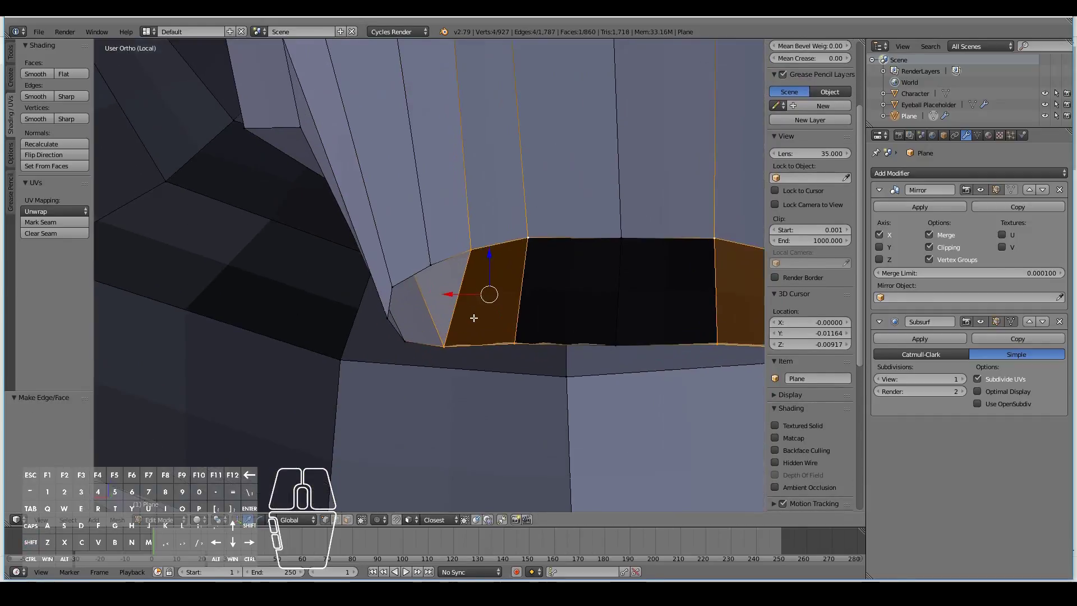
Fill the third face of the throat opening outward from the middle, between the existing face and the next vertices
{"action": "scroll", "coordinate": [458, 319], "scroll_direction": "down", "scroll_amount": 1}
{"action": "middle_click_drag", "start_coordinate": [450, 320], "coordinate": [445, 312]}
{"action": "right_click", "coordinate": [432, 309]}
{"action": "right_click", "coordinate": [398, 304], "text": "shift"}
{"action": "key", "text": "f"}
Fill the last gap at the throat opening's outer corner with a face from its four corner vertices
{"action": "right_click", "coordinate": [415, 290]}
{"action": "right_click", "coordinate": [389, 287], "text": "shift"}
{"action": "right_click", "coordinate": [388, 261], "text": "shift"}
{"action": "right_click", "coordinate": [409, 245], "text": "shift"}
{"action": "key", "text": "f"}
Select all four faces that close the throat opening, using face selection
{"action": "middle_click_drag", "start_coordinate": [409, 245], "coordinate": [535, 257]}
{"action": "scroll", "coordinate": [533, 267], "scroll_direction": "down", "scroll_amount": 4}
{"action": "middle_click_drag", "start_coordinate": [457, 267], "coordinate": [466, 271]}
{"action": "scroll", "coordinate": [444, 365], "scroll_direction": "up", "scroll_amount": 3}
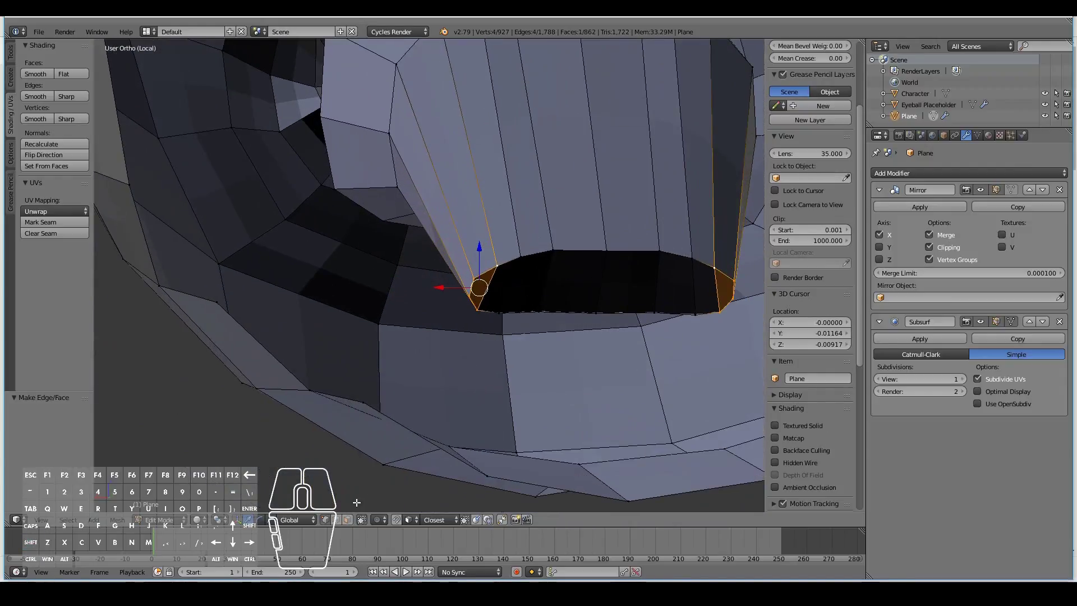
{"action": "left_click", "coordinate": [349, 521]}
{"action": "right_click", "coordinate": [497, 287], "text": "shift"}
{"action": "right_click", "coordinate": [523, 287], "text": "shift"}
{"action": "right_click", "coordinate": [560, 285], "text": "shift"}
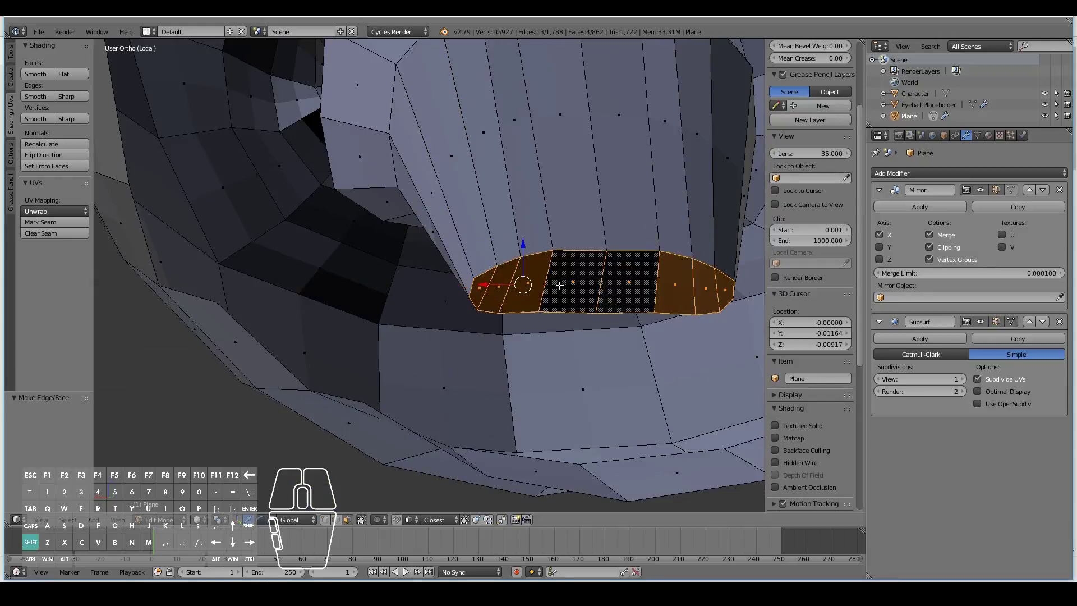
{"action": "scroll", "coordinate": [584, 292], "scroll_direction": "down", "scroll_amount": 1}
{"action": "scroll", "coordinate": [585, 292], "scroll_direction": "up", "scroll_amount": 2}
{"action": "scroll", "coordinate": [585, 293], "scroll_direction": "down", "scroll_amount": 2}
{"action": "scroll", "coordinate": [594, 293], "scroll_direction": "up", "scroll_amount": 2}
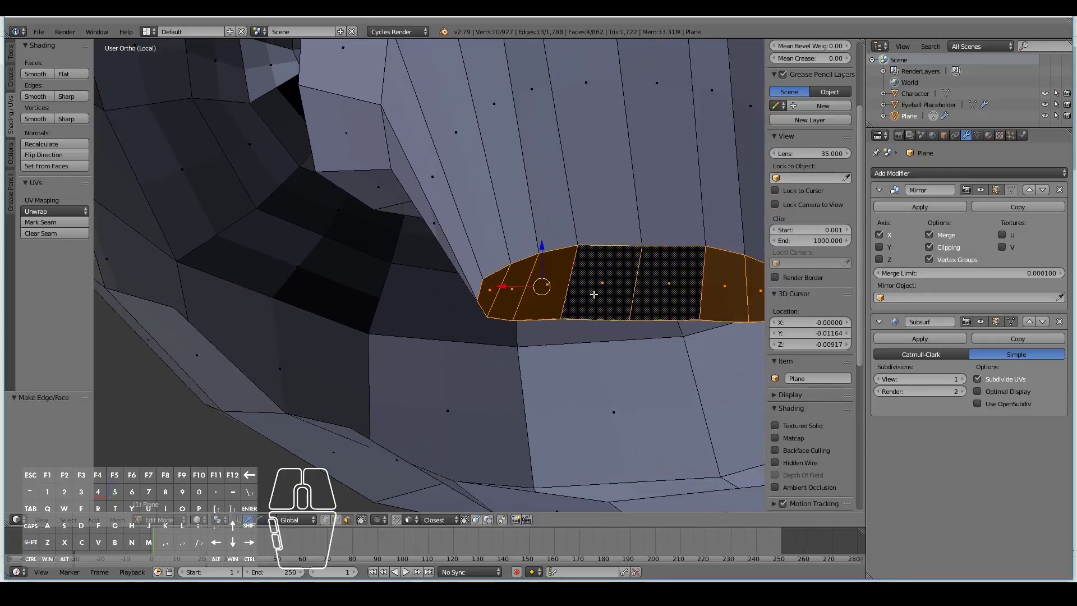
{"action": "key", "text": "a"}
{"action": "middle_click_drag", "start_coordinate": [512, 300], "coordinate": [479, 268]}
{"action": "key", "text": "ctrl+z"}
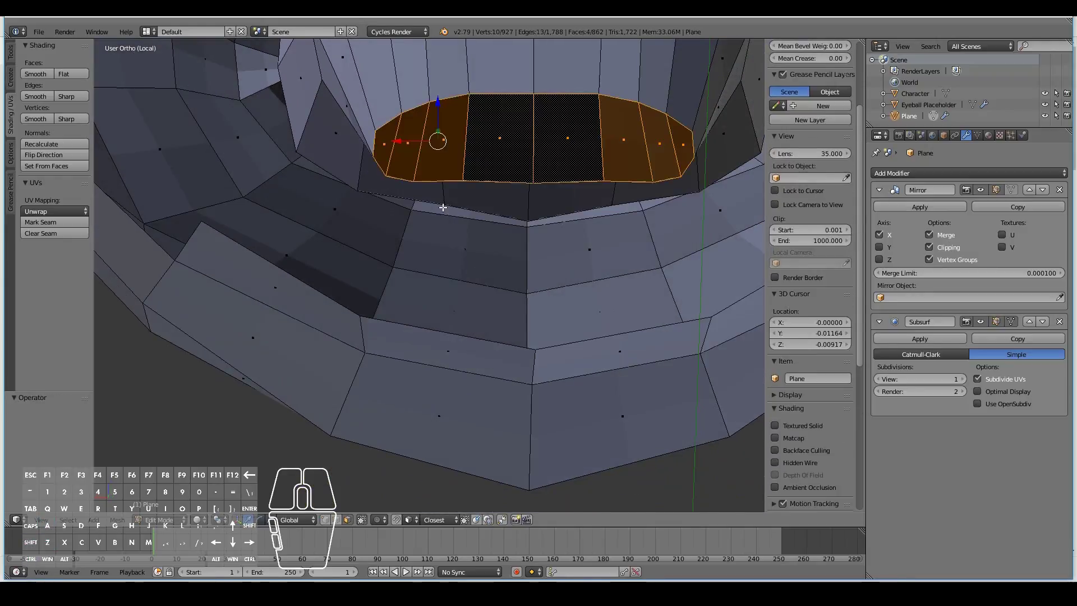
In the side wireframe view, extrude the closing faces forward into the mouth cavity as a tongue base and shift them about -0.000230 on Y and -0.000345 on Z
{"action": "scroll", "coordinate": [446, 213], "scroll_direction": "down", "scroll_amount": 1}
{"action": "middle_click_drag", "start_coordinate": [450, 219], "coordinate": [473, 250]}
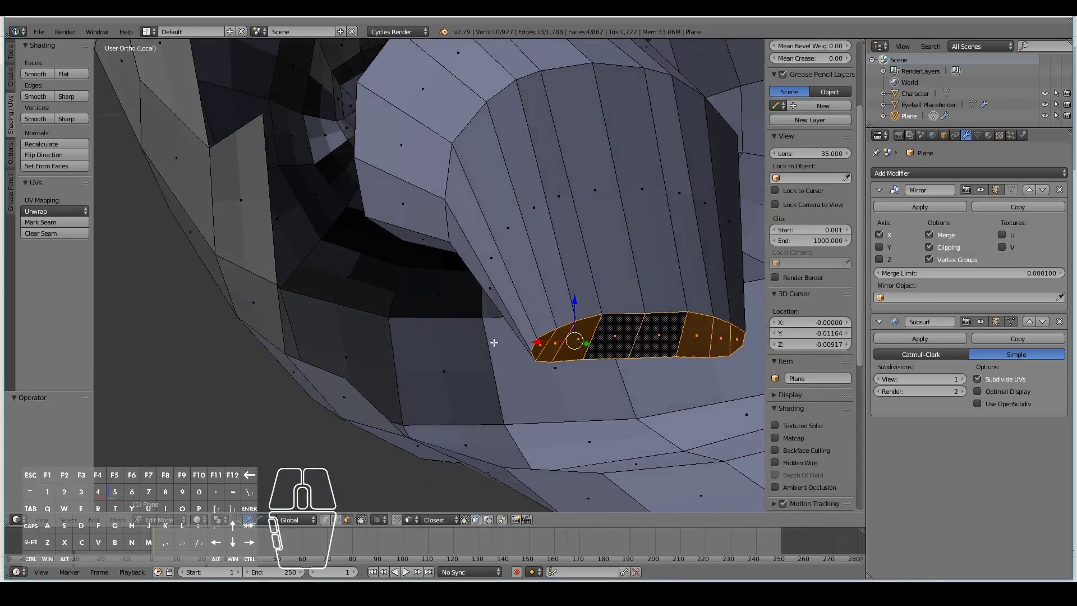
{"action": "scroll", "coordinate": [599, 355], "scroll_direction": "down", "scroll_amount": 2}
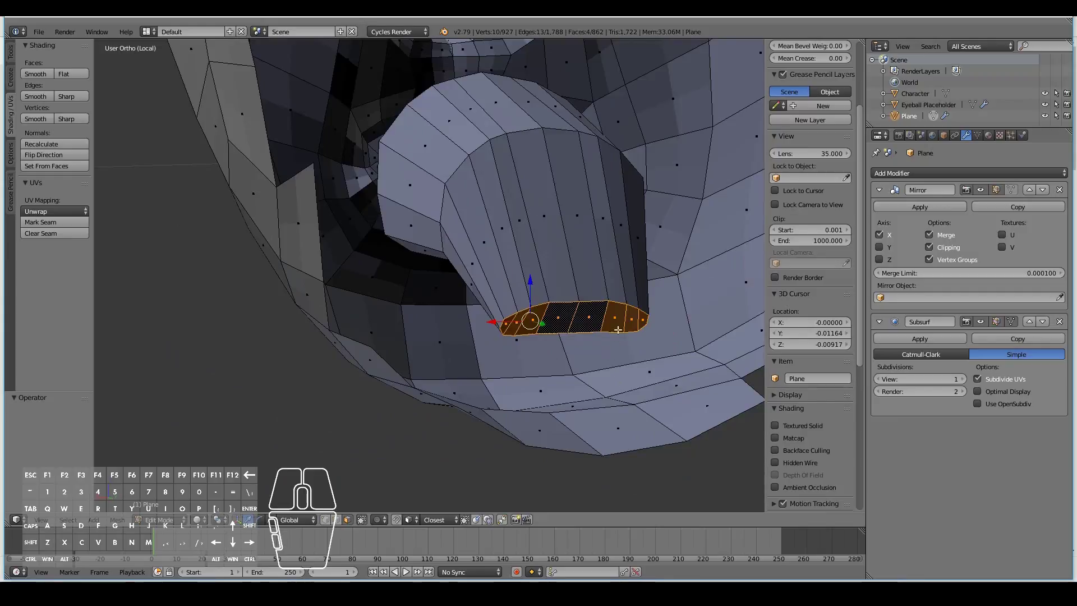
{"action": "middle_click_drag", "start_coordinate": [564, 339], "coordinate": [617, 344]}
{"action": "key", "text": "KP_3"}
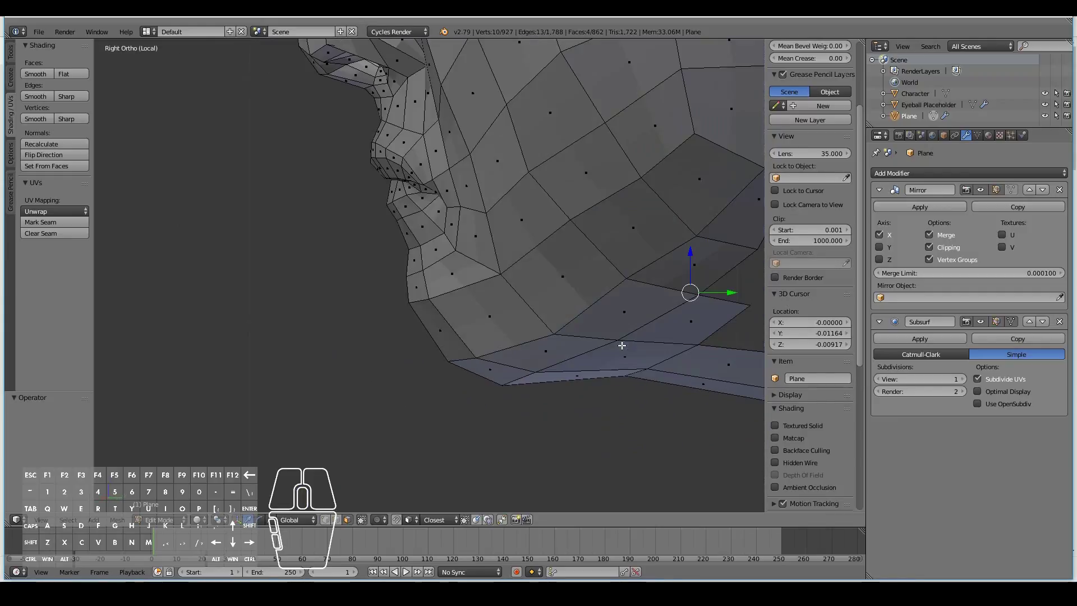
{"action": "key", "text": "z"}
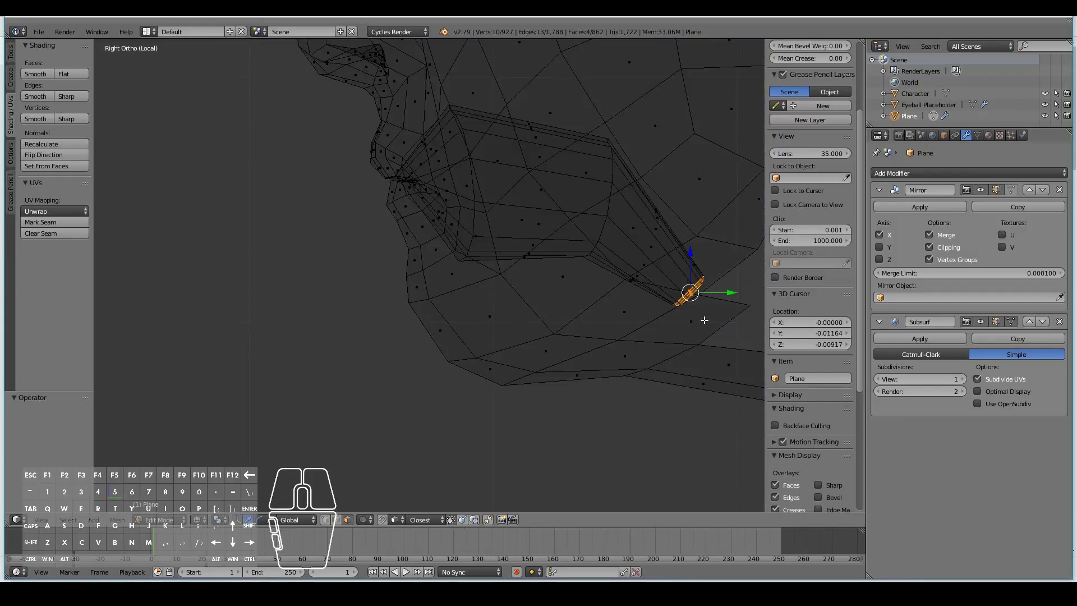
{"action": "key", "text": "e"}
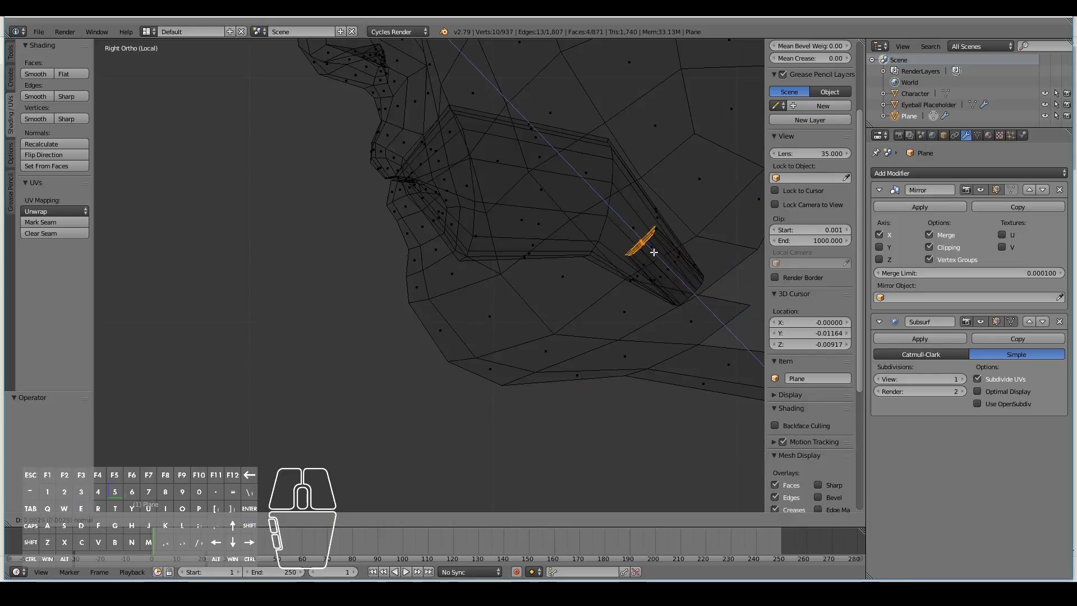
{"action": "left_click", "coordinate": [602, 220]}
{"action": "key", "text": "g"}
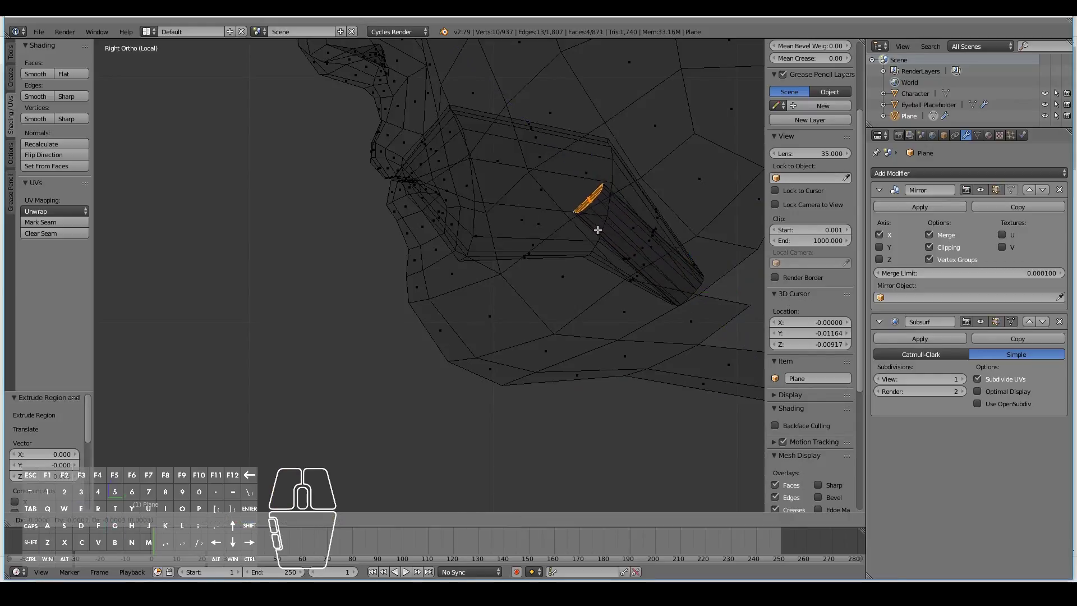
{"action": "left_click", "coordinate": [597, 231]}
Lower the extruded tongue section by about 0.001 on Z, and shift it back about 0.001 on Y and up 0.000230 on Z
{"action": "key", "text": "KP_1"}
{"action": "key", "text": "z"}
{"action": "key", "text": "z"}
{"action": "mouse_move", "coordinate": [596, 228]}
{"action": "middle_mouse_down"}
{"action": "mouse_move", "coordinate": [437, 252]}
{"action": "mouse_move", "coordinate": [456, 264]}
{"action": "mouse_move", "coordinate": [176, 224]}
{"action": "mouse_move", "coordinate": [180, 250]}
{"action": "mouse_move", "coordinate": [202, 262]}
{"action": "middle_mouse_up"}
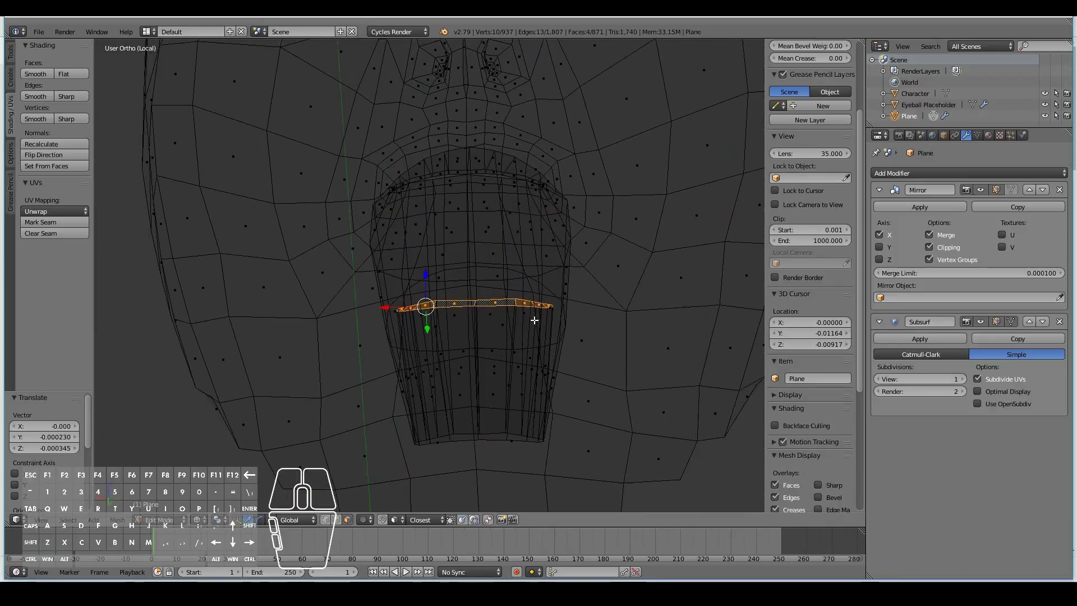
{"action": "key", "text": "g"}
{"action": "key", "text": "z"}
{"action": "left_click", "coordinate": [658, 348]}
{"action": "middle_click_drag", "start_coordinate": [658, 347], "coordinate": [745, 295]}
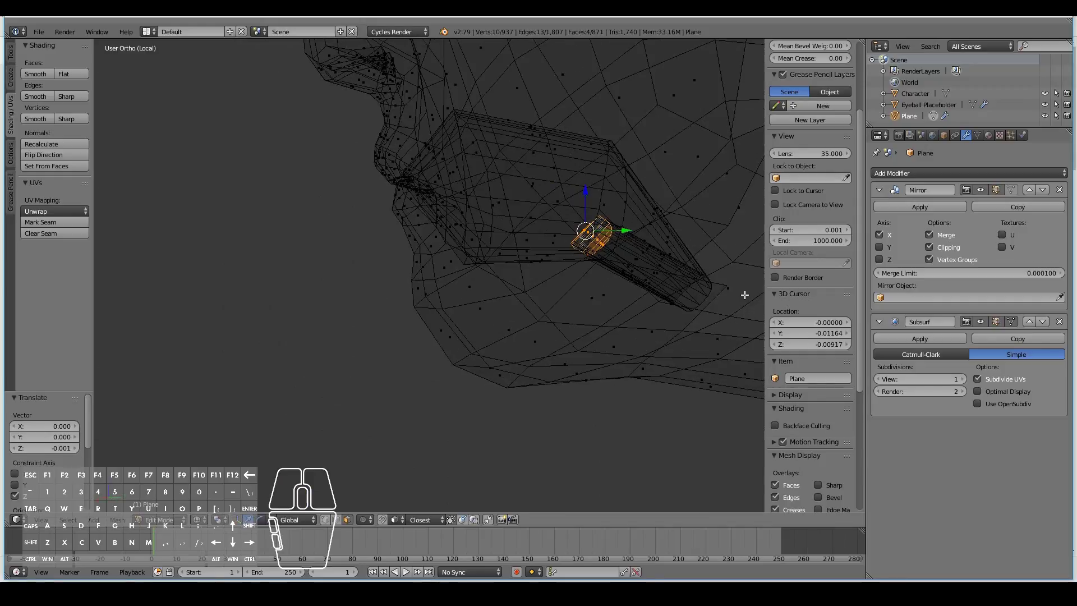
{"action": "key", "text": "KP_1"}
{"action": "key", "text": "KP_3"}
{"action": "key", "text": "g"}
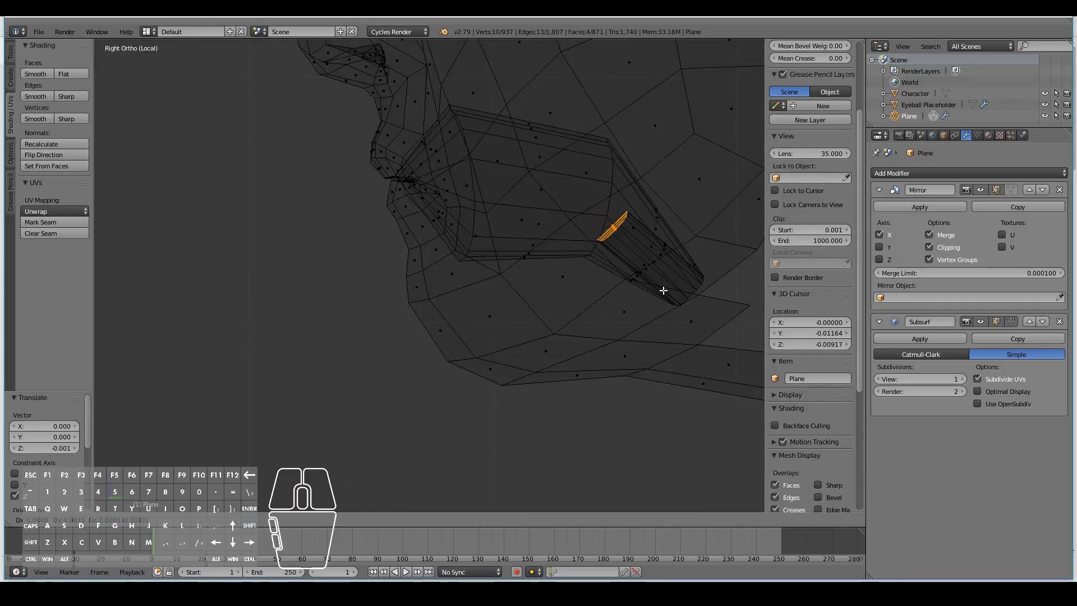
{"action": "left_click", "coordinate": [670, 290]}
Extrude the tongue section forward again, rotate its end upright and nudge it by about -0.000092 on Y and -0.000069 on Z
{"action": "key", "text": "e"}
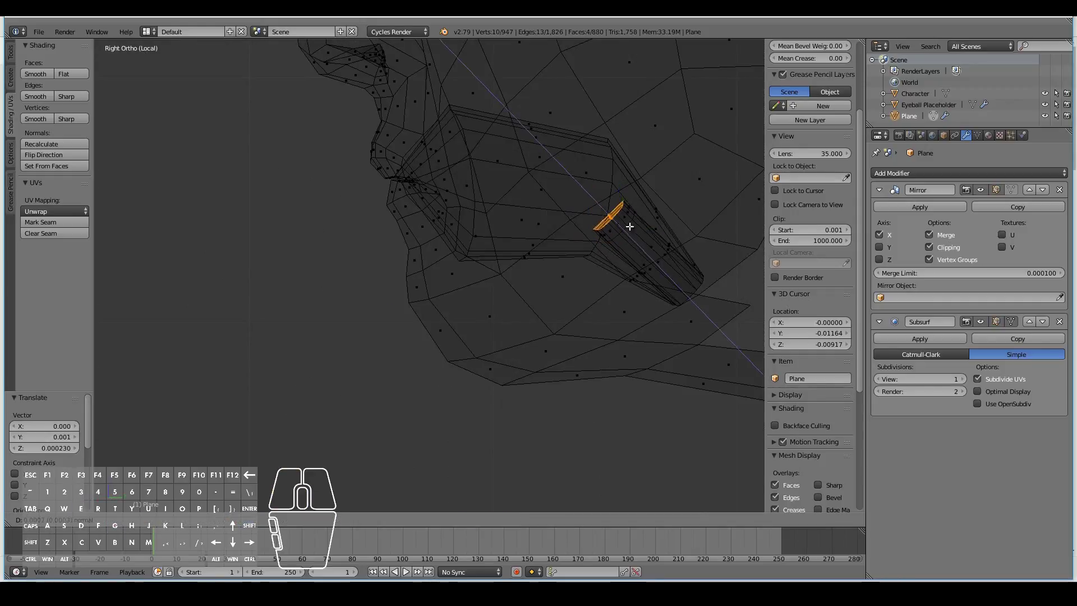
{"action": "left_click", "coordinate": [543, 208]}
{"action": "key", "text": "r"}
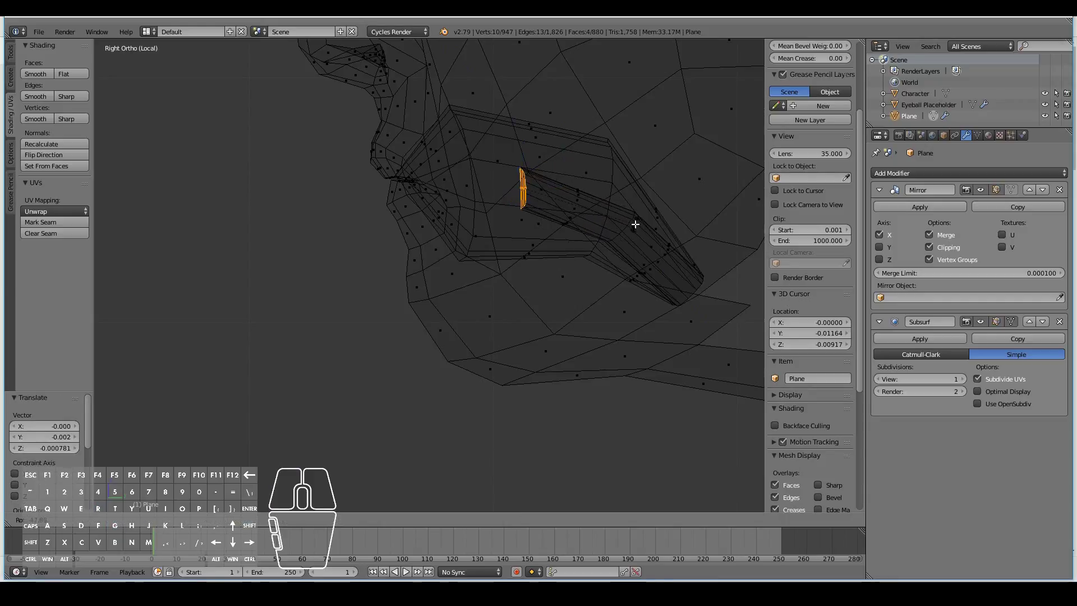
{"action": "left_click", "coordinate": [630, 230]}
{"action": "key", "text": "g"}
{"action": "left_click", "coordinate": [627, 233]}
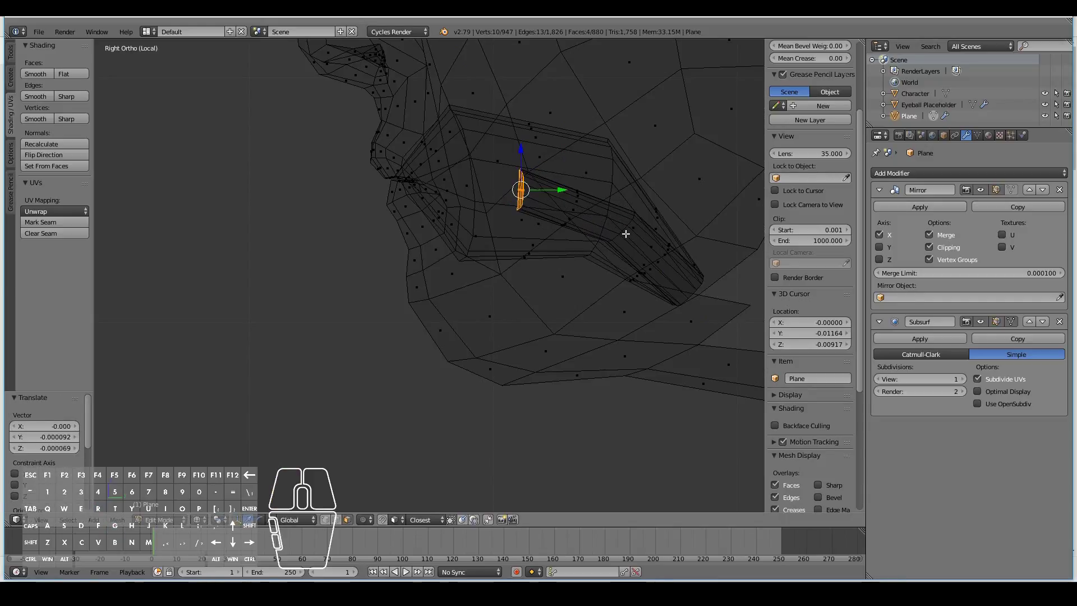
Scale the tongue's new end section to 0.767 and move it toward the centre by about 0.000092 on X
{"action": "key", "text": "s"}
{"action": "left_click", "coordinate": [630, 256]}
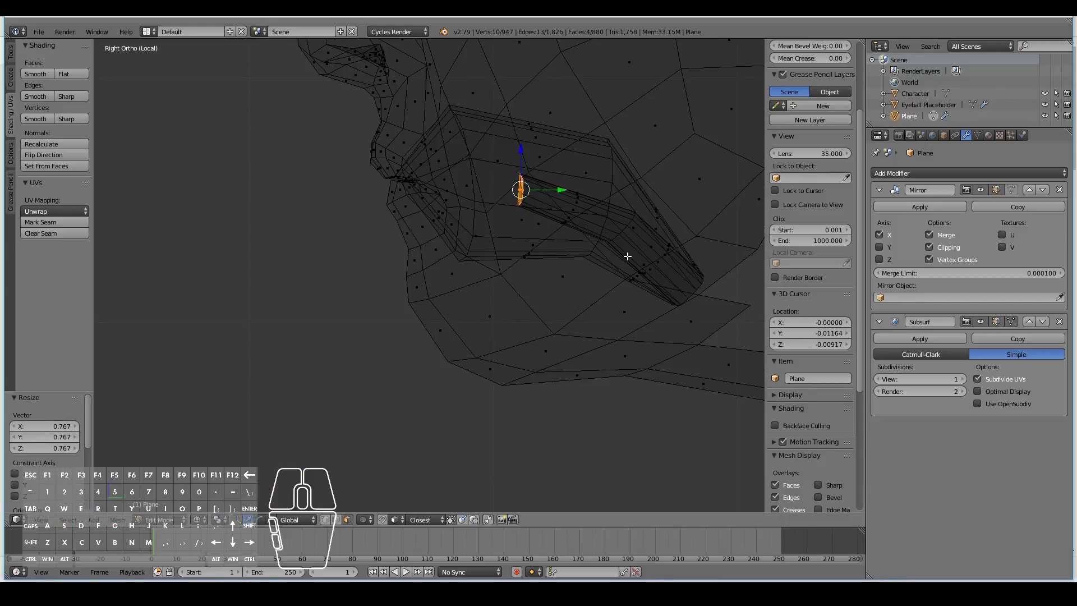
{"action": "middle_click_drag", "start_coordinate": [627, 256], "coordinate": [587, 320]}
{"action": "key", "text": "g"}
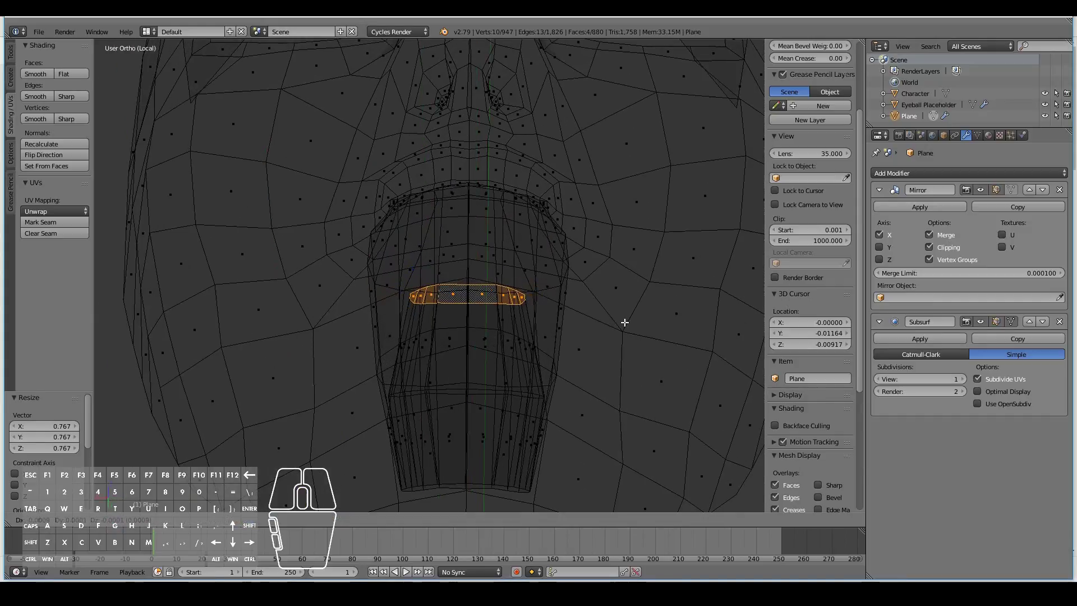
{"action": "left_click", "coordinate": [624, 323]}
{"action": "middle_click_drag", "start_coordinate": [480, 404], "coordinate": [640, 317]}
{"action": "key", "text": "KP_1"}
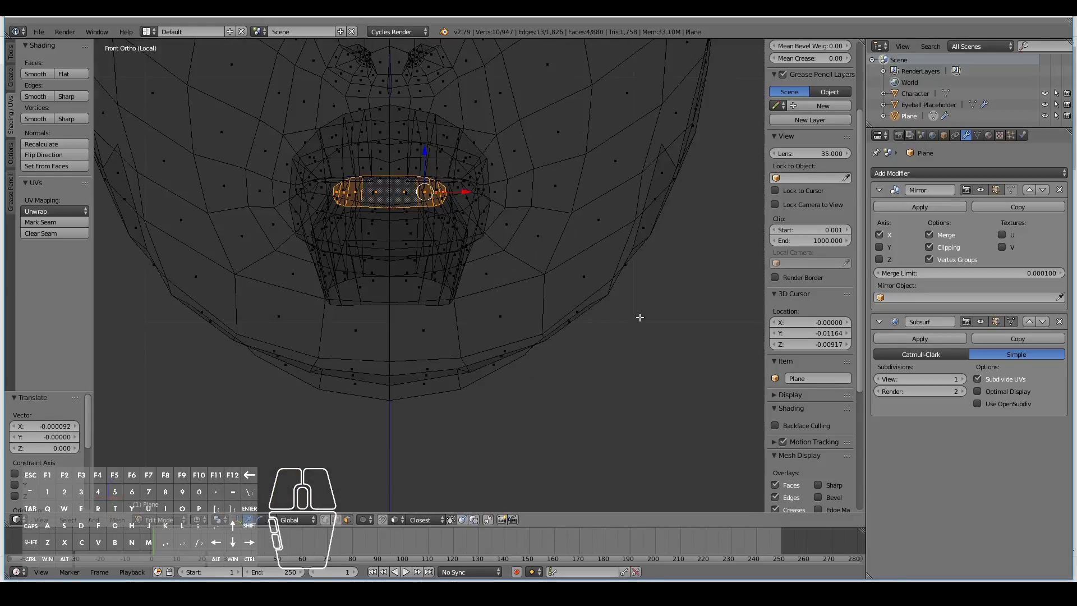
Extrude the tongue tip forward, rotate it by about -31.2°, and shift it 0.000115 on Y and 0.000253 on Z
{"action": "key", "text": "KP_3"}
{"action": "key", "text": "e"}
{"action": "left_click", "coordinate": [519, 204]}
{"action": "key", "text": "r"}
{"action": "left_click", "coordinate": [570, 224]}
{"action": "key", "text": "g"}
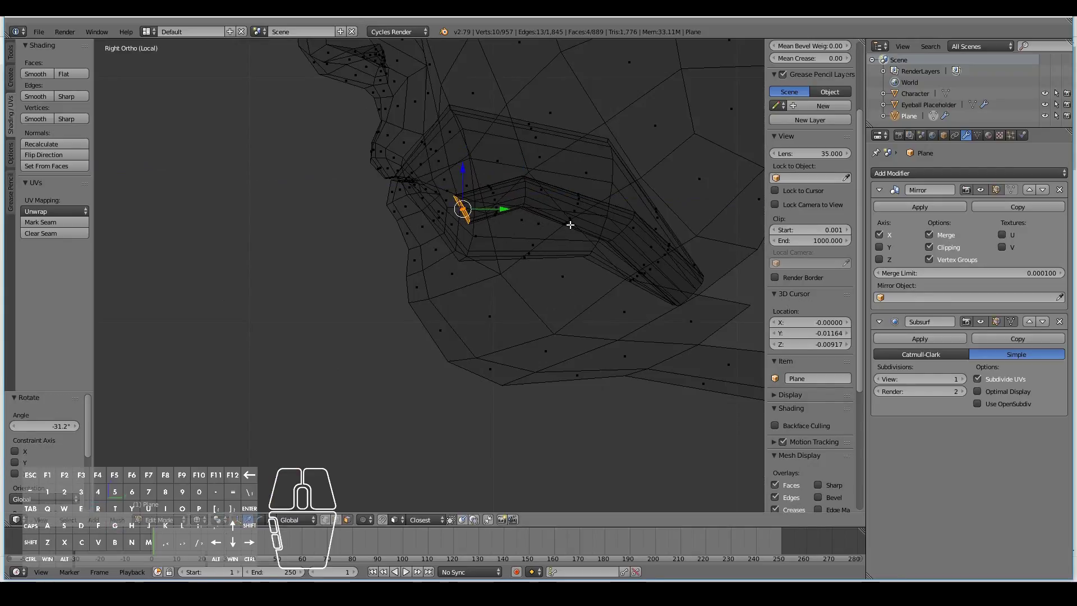
{"action": "left_click", "coordinate": [573, 217]}
Scale the tongue tip to 0.543 and move it inward by about 0.000854 on X to close the centre
{"action": "key", "text": "s"}
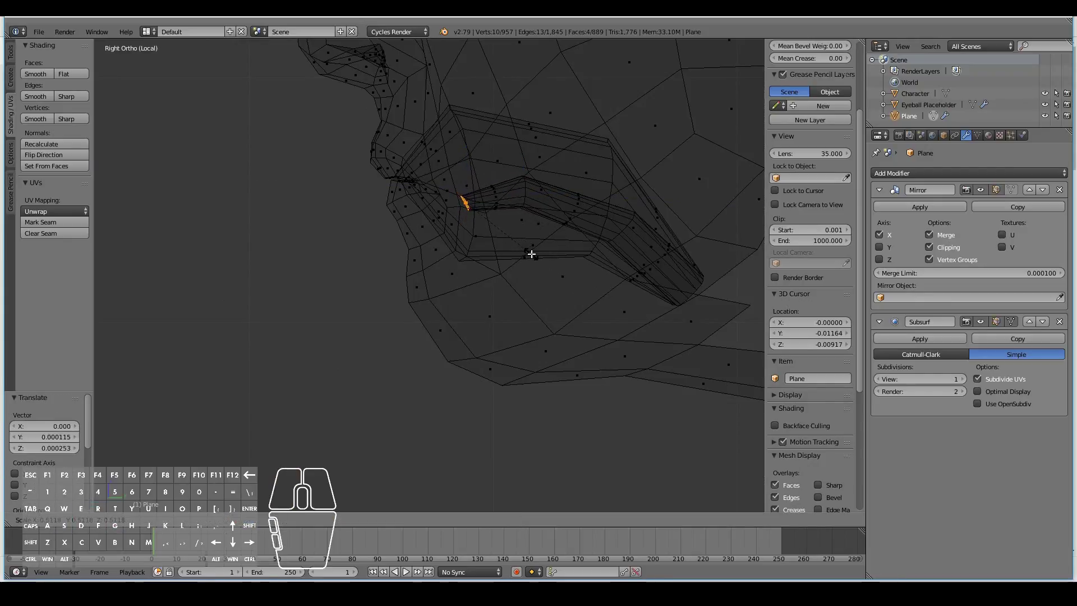
{"action": "left_click", "coordinate": [536, 254]}
{"action": "middle_click_drag", "start_coordinate": [536, 255], "coordinate": [428, 326]}
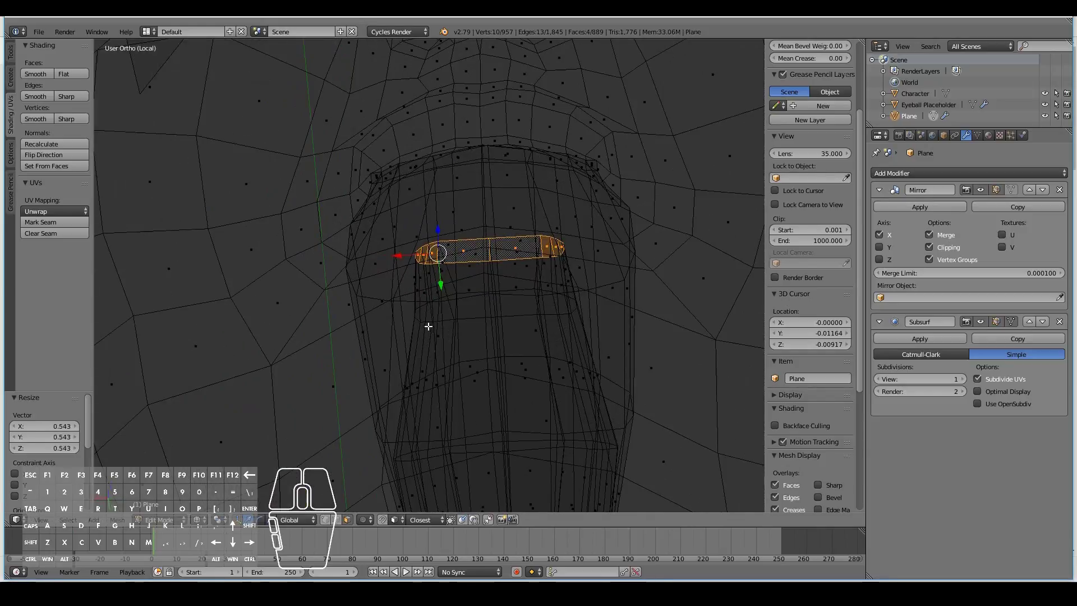
{"action": "key", "text": "g"}
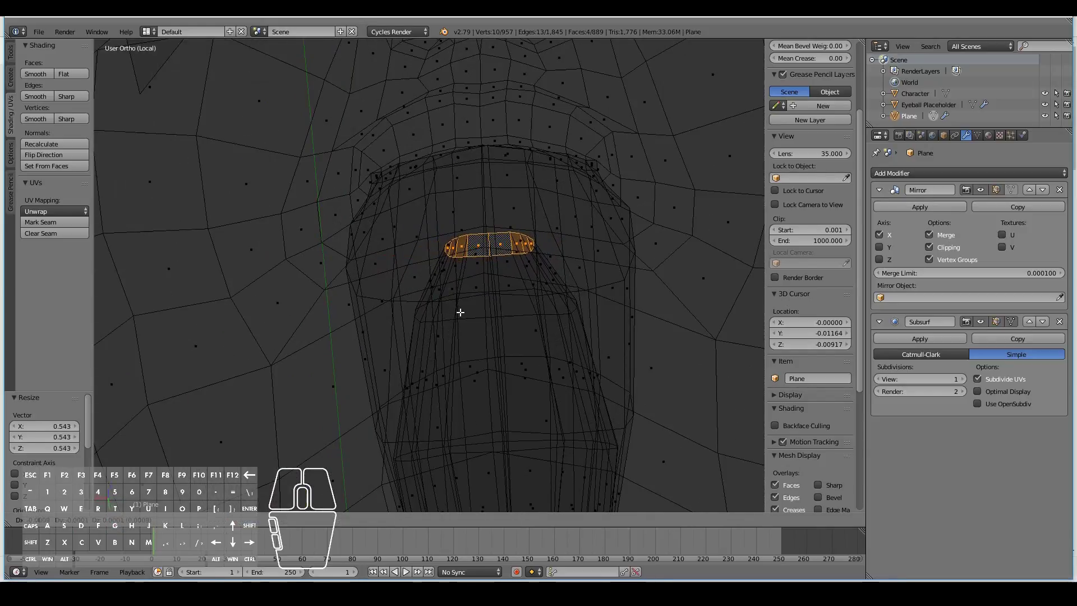
{"action": "left_click", "coordinate": [460, 312]}
Select the centre edge on the tongue tip's front faces, using edge selection
{"action": "middle_click_drag", "start_coordinate": [460, 312], "coordinate": [537, 255]}
{"action": "middle_click_drag", "start_coordinate": [536, 159], "coordinate": [534, 325], "text": "shift"}
{"action": "scroll", "coordinate": [462, 303], "scroll_direction": "up", "scroll_amount": 6}
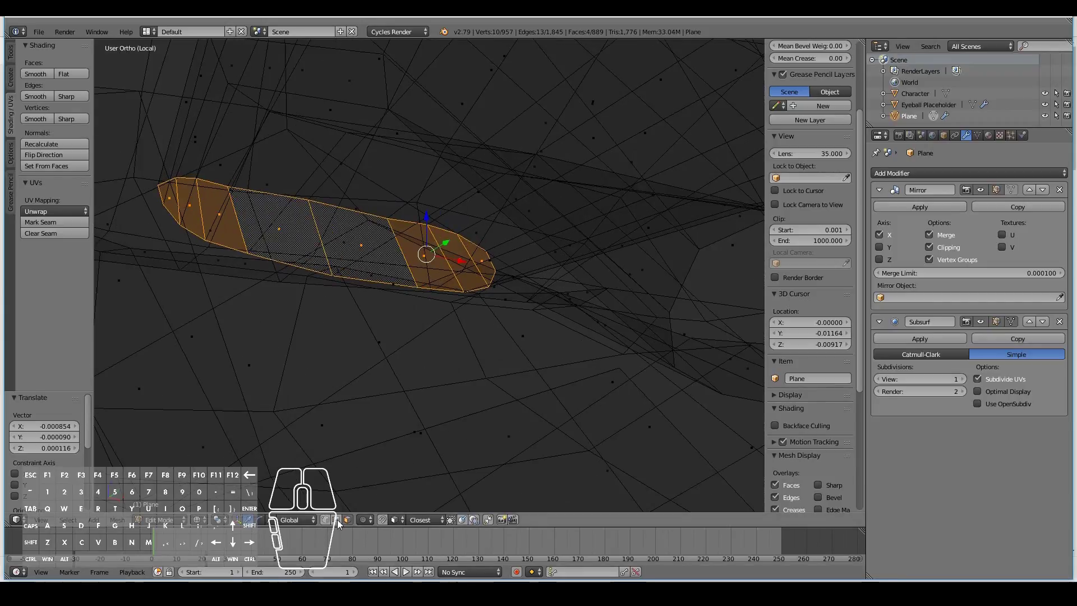
{"action": "right_click", "coordinate": [326, 228]}
{"action": "middle_click_drag", "start_coordinate": [369, 263], "coordinate": [469, 214]}
{"action": "key", "text": "g"}
{"action": "key", "text": "y"}
{"action": "key", "text": "Escape"}
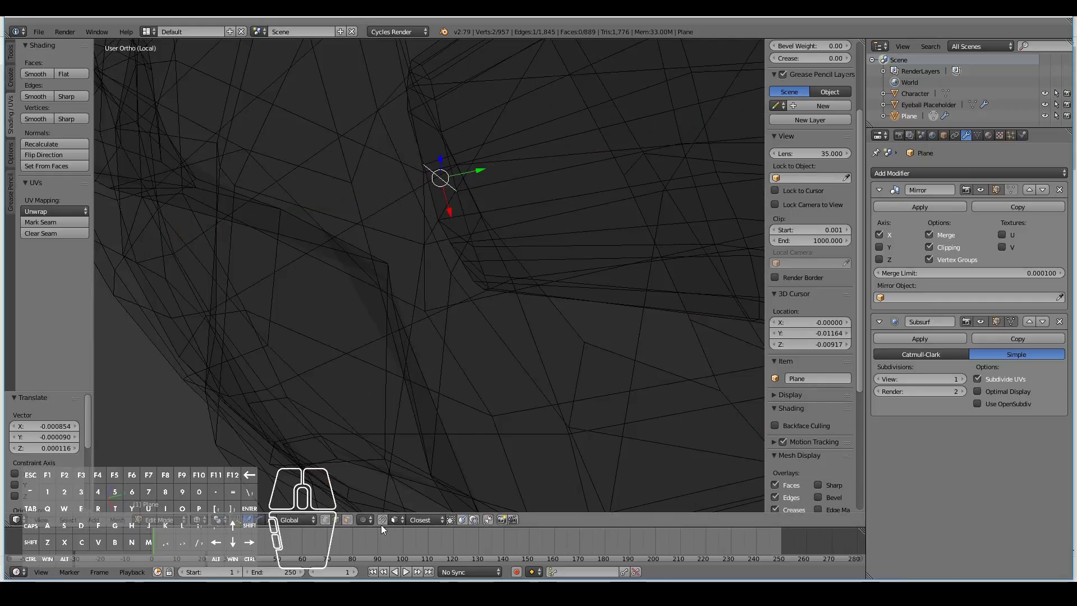
Enable proportional editing and pull the tongue tip's centre edge forward by about 0.000578 along Y
{"action": "left_click", "coordinate": [365, 519]}
{"action": "left_click", "coordinate": [369, 469]}
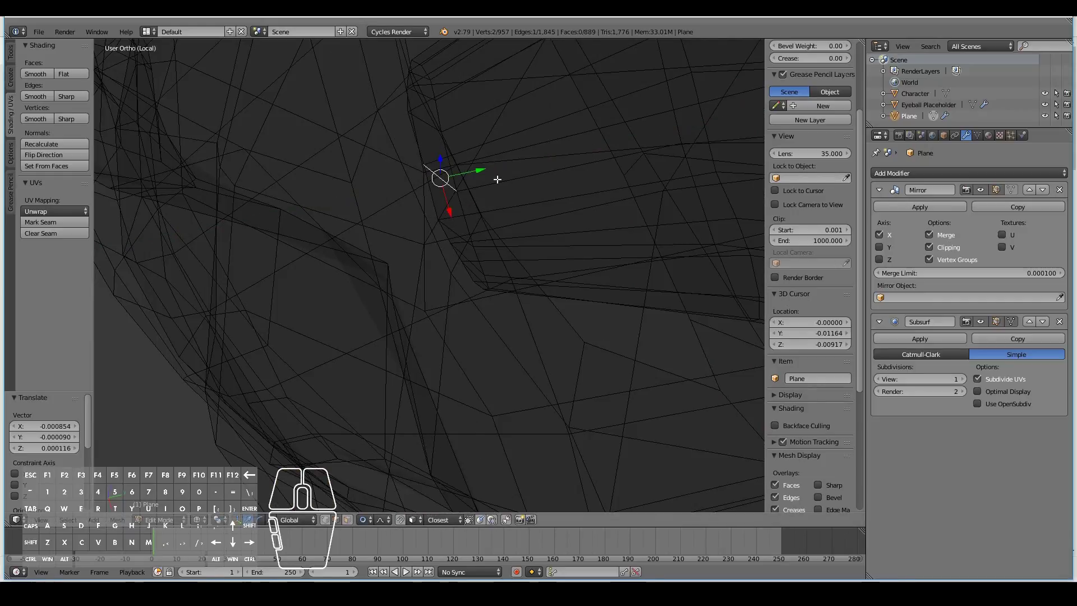
{"action": "key", "text": "g"}
{"action": "key", "text": "y"}
{"action": "scroll", "coordinate": [488, 179], "scroll_direction": "down", "scroll_amount": 10}
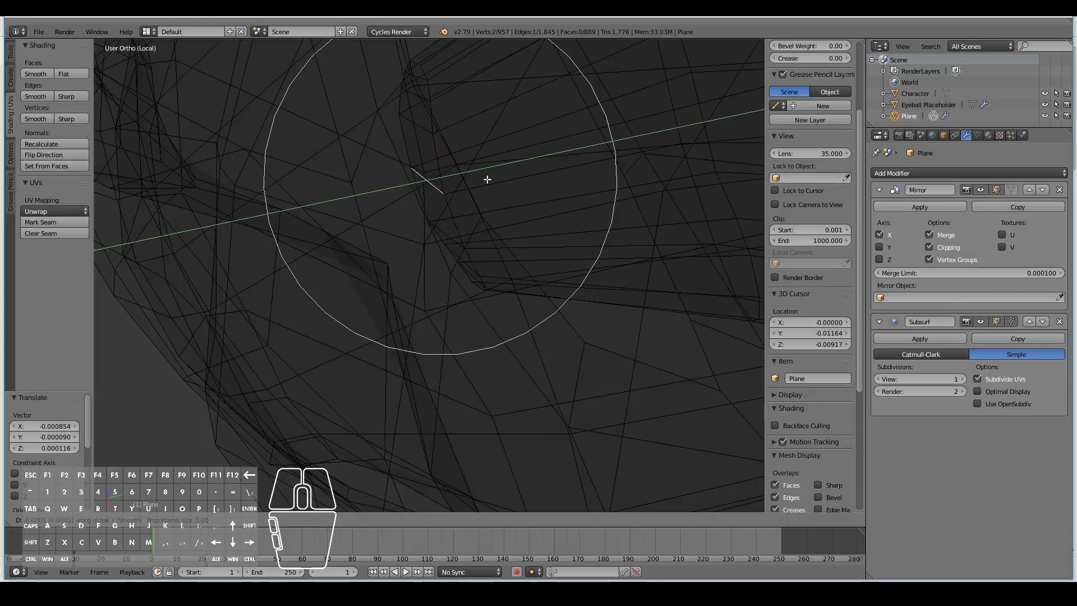
{"action": "left_click", "coordinate": [440, 183]}
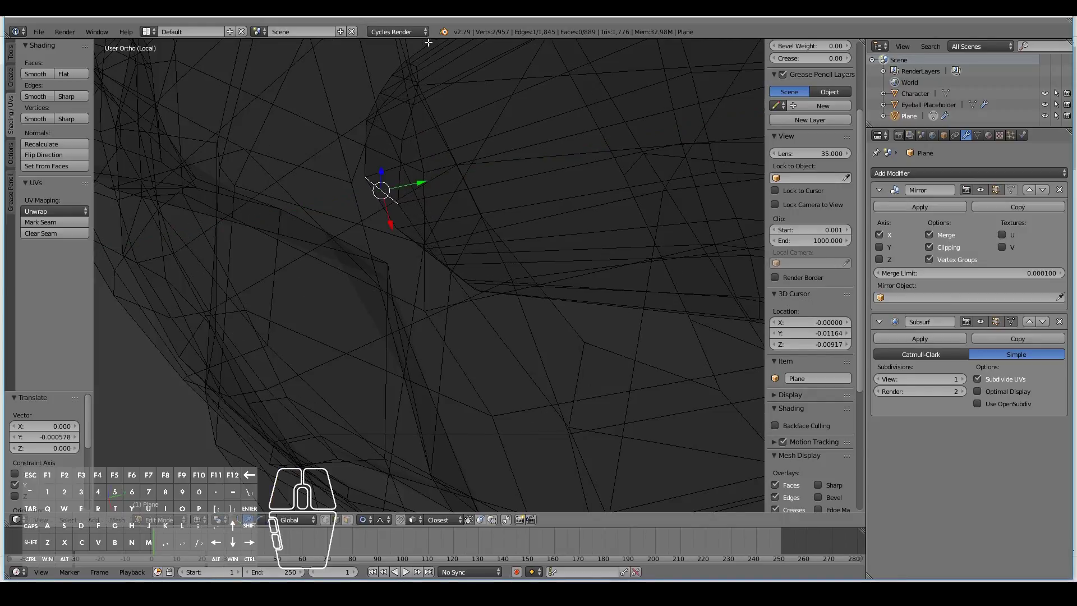
Pull the tongue tip's centre edge further forward along Y in two small proportional moves, the second about 0.000066
{"action": "key", "text": "g"}
{"action": "key", "text": "y"}
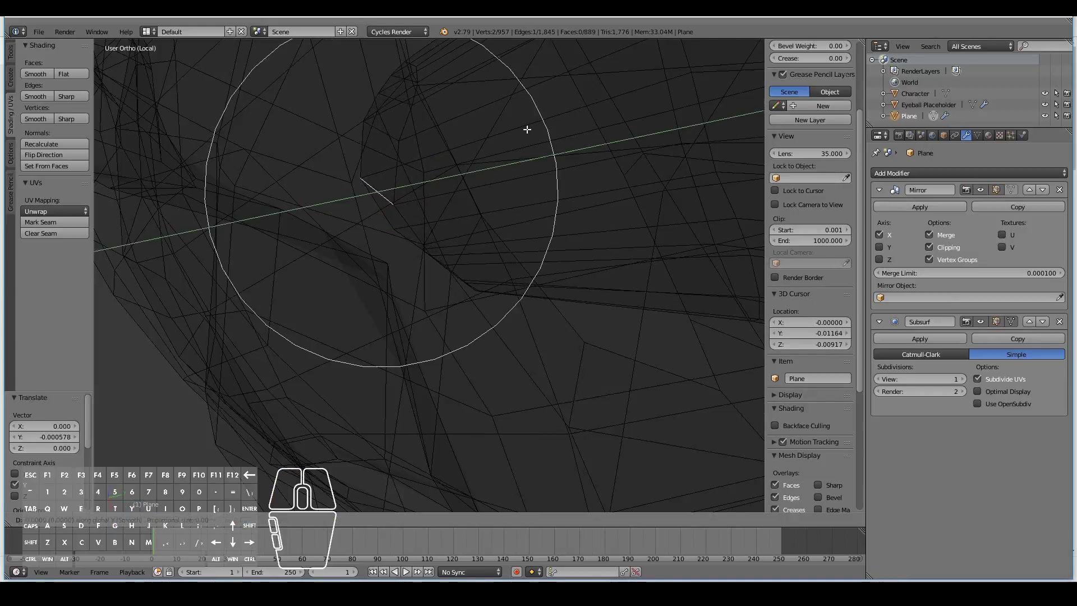
{"action": "left_click", "coordinate": [522, 131]}
{"action": "middle_click_drag", "start_coordinate": [521, 132], "coordinate": [554, 305]}
{"action": "key", "text": "g"}
{"action": "key", "text": "y"}
{"action": "left_click", "coordinate": [505, 150]}
Add the adjoining edge along the tongue's upper centreline to the selection
{"action": "right_click", "coordinate": [571, 315], "text": "shift"}
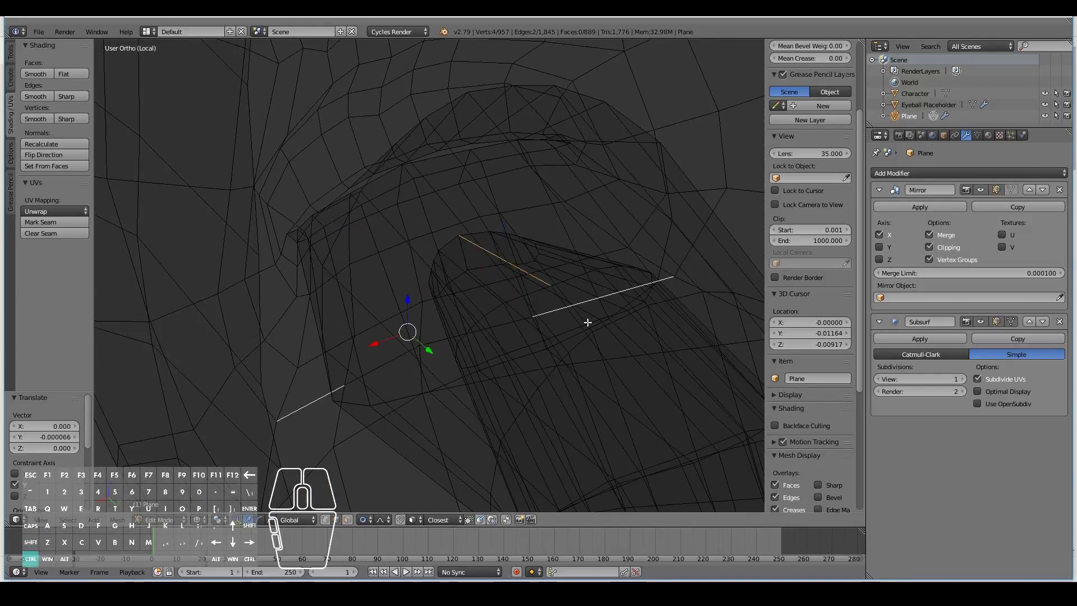
{"action": "key", "text": "ctrl+z"}
{"action": "right_click", "coordinate": [566, 314], "text": "shift"}
{"action": "middle_click_drag", "start_coordinate": [568, 315], "coordinate": [310, 173]}
Try to lower the selected tongue centreline edges along Z with proportional editing
{"action": "key", "text": "g"}
{"action": "key", "text": "z"}
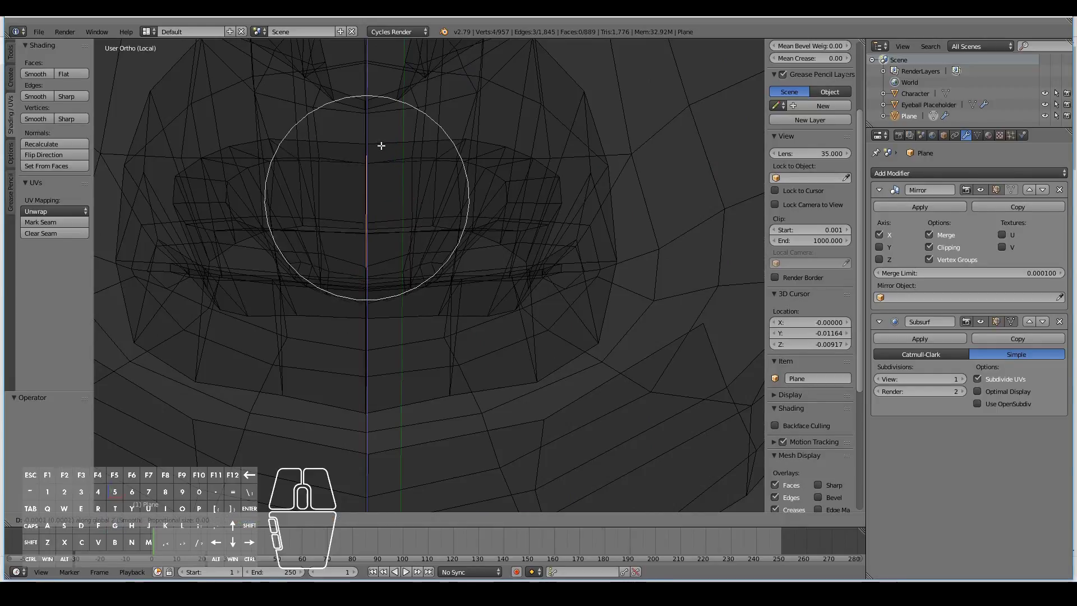
{"action": "left_click", "coordinate": [383, 151]}
{"action": "key", "text": "g"}
{"action": "key", "text": "z"}
{"action": "left_click", "coordinate": [383, 155]}
{"action": "middle_click_drag", "start_coordinate": [384, 154], "coordinate": [407, 361]}
{"action": "key", "text": "ctrl+z"}
Disable proportional editing and lower the selected tongue centreline edges by about 0.000178 along Z
{"action": "left_click", "coordinate": [365, 518]}
{"action": "left_click", "coordinate": [369, 506]}
{"action": "middle_click_drag", "start_coordinate": [355, 306], "coordinate": [385, 279]}
{"action": "key", "text": "g"}
{"action": "key", "text": "z"}
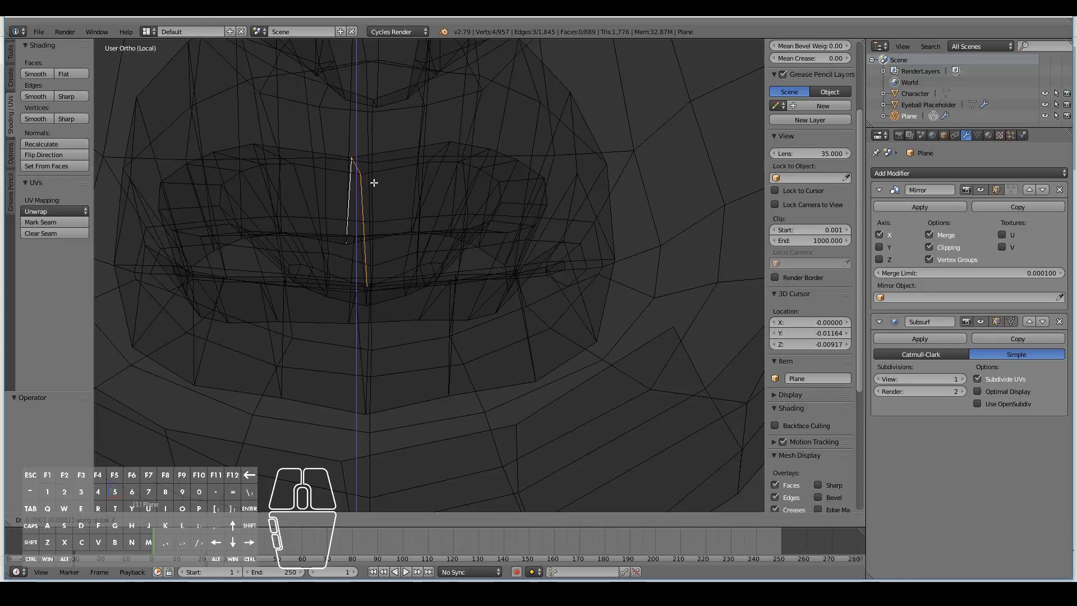
{"action": "left_click", "coordinate": [375, 186]}
Select the tongue tip's edge beside the centre and move it inward by about 0.000407 on X, using vertex selection
{"action": "right_click", "coordinate": [452, 148]}
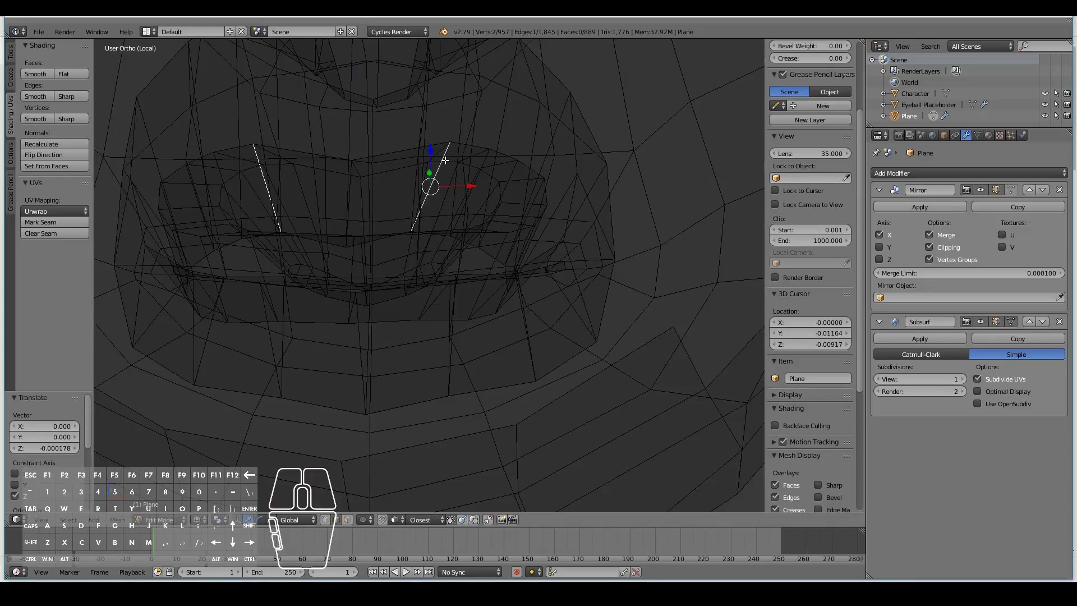
{"action": "left_click", "coordinate": [326, 519]}
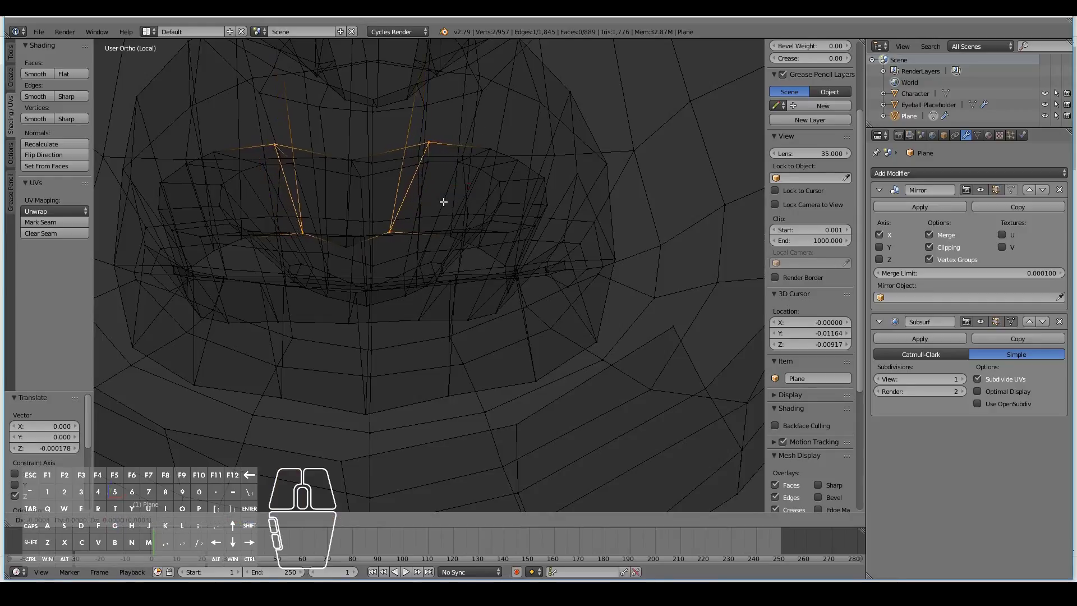
{"action": "left_click", "coordinate": [439, 202]}
Move the vertex beside the tongue's centreline inward by about 0.000507 on X, and raise it with its outer neighbour by about 0.000095 on Z
{"action": "right_click", "coordinate": [427, 147]}
{"action": "key", "text": "g"}
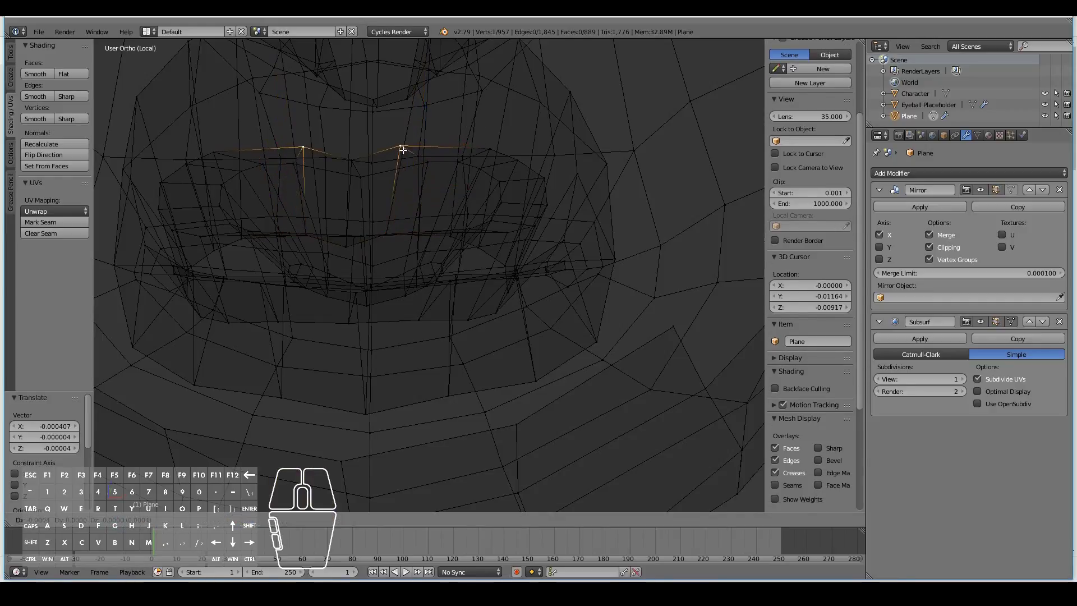
{"action": "left_click", "coordinate": [399, 147]}
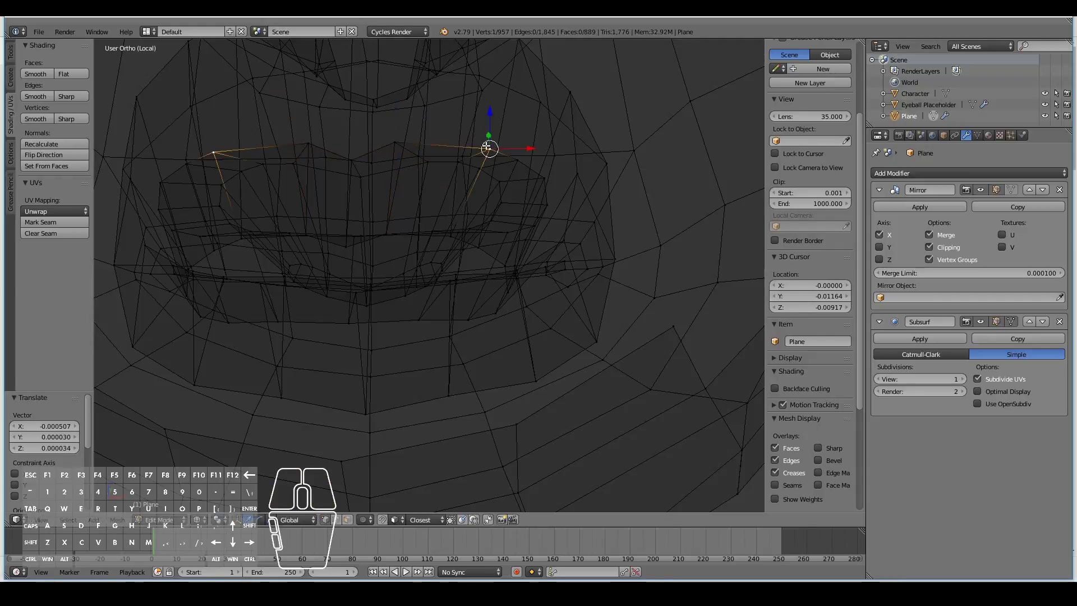
{"action": "right_click", "coordinate": [400, 146], "text": "shift"}
{"action": "key", "text": "g"}
{"action": "left_click", "coordinate": [465, 150]}
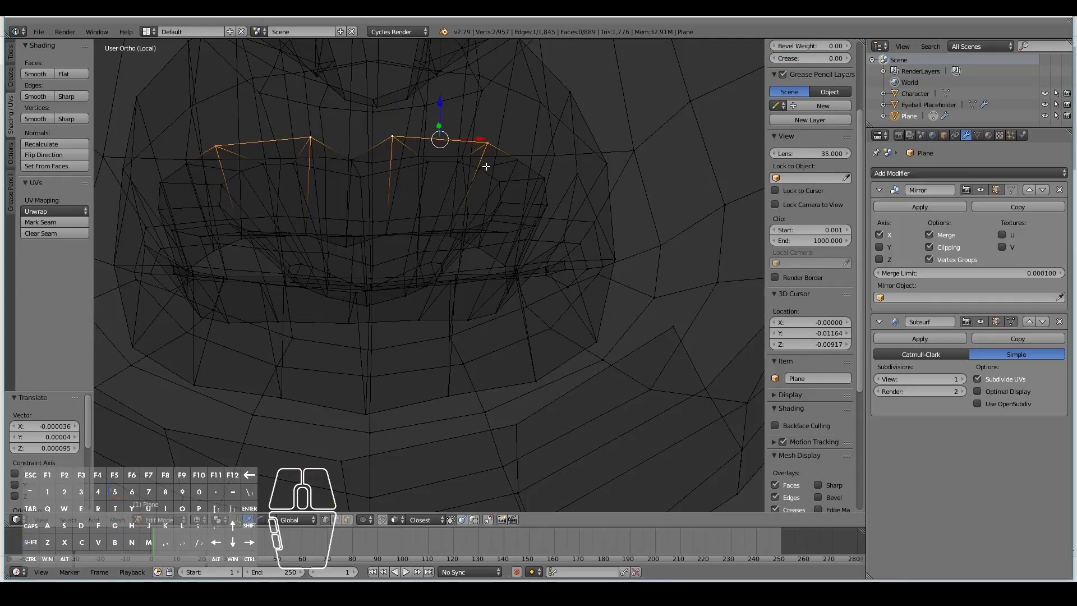
Examine the reshaped tongue and mouth from several angles in object and edit mode, in wireframe and solid shading
{"action": "scroll", "coordinate": [494, 176], "scroll_direction": "down", "scroll_amount": 1}
{"action": "key", "text": "Tab"}
{"action": "key", "text": "Tab"}
{"action": "key", "text": "Tab"}
{"action": "mouse_move", "coordinate": [524, 201]}
{"action": "middle_mouse_down"}
{"action": "mouse_move", "coordinate": [516, 233]}
{"action": "mouse_move", "coordinate": [462, 248]}
{"action": "mouse_move", "coordinate": [541, 277]}
{"action": "mouse_move", "coordinate": [452, 180]}
{"action": "mouse_move", "coordinate": [382, 149]}
{"action": "mouse_move", "coordinate": [395, 151]}
{"action": "mouse_move", "coordinate": [350, 148]}
{"action": "mouse_move", "coordinate": [168, 193]}
{"action": "mouse_move", "coordinate": [368, 274]}
{"action": "middle_mouse_up"}
{"action": "key", "text": "Tab"}
{"action": "key", "text": "z"}
{"action": "scroll", "coordinate": [382, 150], "scroll_direction": "up", "scroll_amount": 4}
{"action": "scroll", "coordinate": [410, 304], "scroll_direction": "down", "scroll_amount": 3}
{"action": "middle_click_drag", "start_coordinate": [410, 304], "coordinate": [633, 243]}
{"action": "key", "text": "z"}
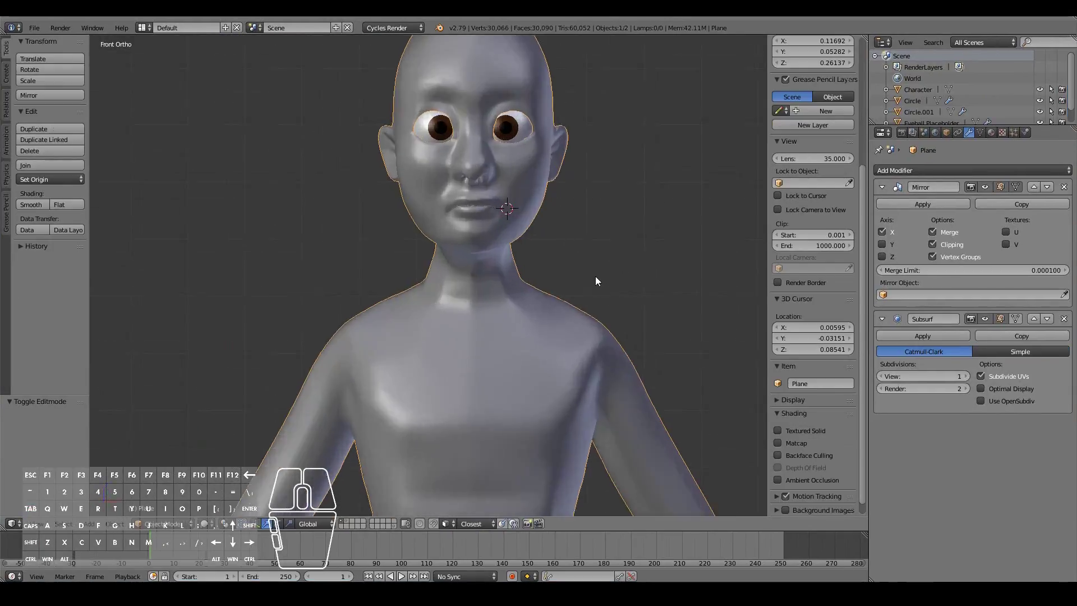
Examine the smoothed face and the eye openings from the front
{"action": "scroll", "coordinate": [595, 276], "scroll_direction": "up", "scroll_amount": 2}
{"action": "scroll", "coordinate": [595, 276], "scroll_direction": "up", "scroll_amount": 3, "text": "shift"}
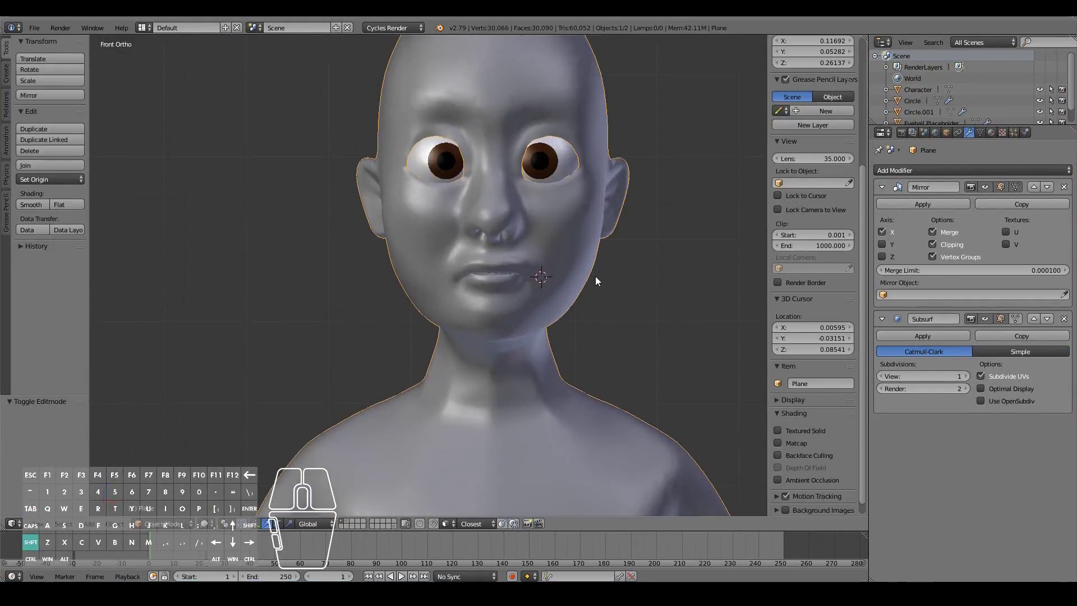
{"action": "scroll", "coordinate": [635, 304], "scroll_direction": "up", "scroll_amount": 3}
{"action": "scroll", "coordinate": [635, 308], "scroll_direction": "down", "scroll_amount": 4, "text": "ctrl"}
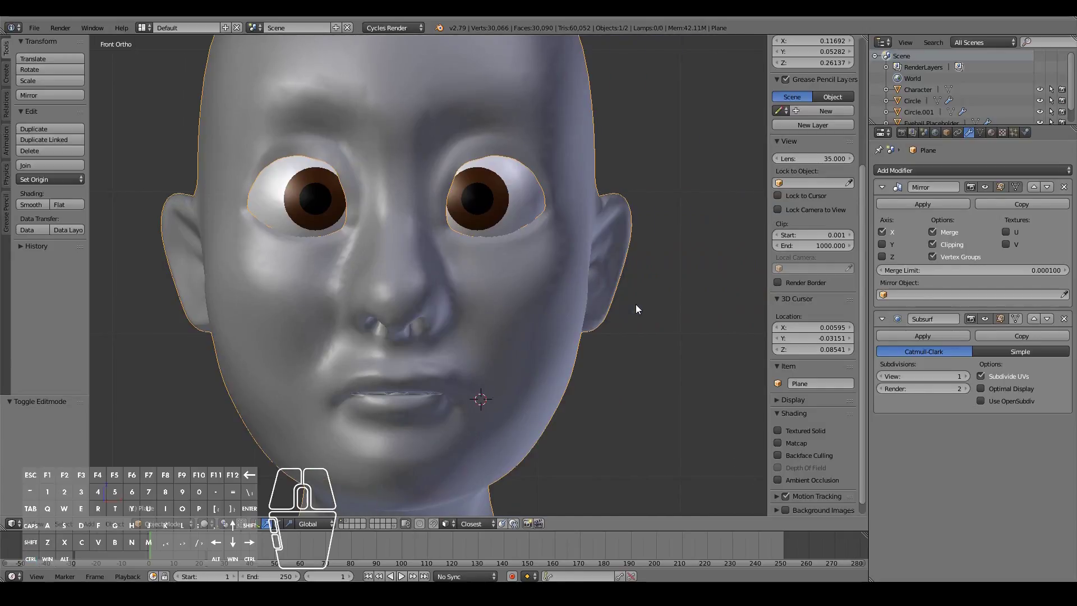
{"action": "scroll", "coordinate": [635, 304], "scroll_direction": "down", "scroll_amount": 4}
{"action": "scroll", "coordinate": [635, 304], "scroll_direction": "up", "scroll_amount": 7}
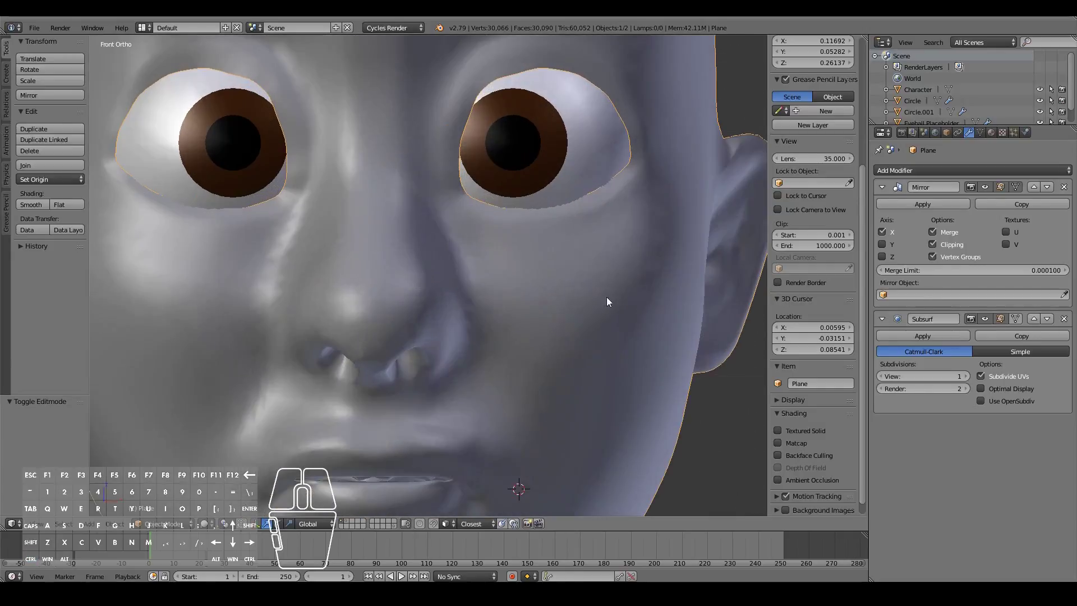
Select the edge loop around the eye opening in edit mode and extrude it slightly back into the head along Y
{"action": "key", "text": "Tab"}
{"action": "middle_click_drag", "start_coordinate": [559, 238], "coordinate": [471, 263]}
{"action": "middle_click_drag", "start_coordinate": [578, 243], "coordinate": [538, 207]}
{"action": "middle_click_drag", "start_coordinate": [561, 169], "coordinate": [589, 79]}
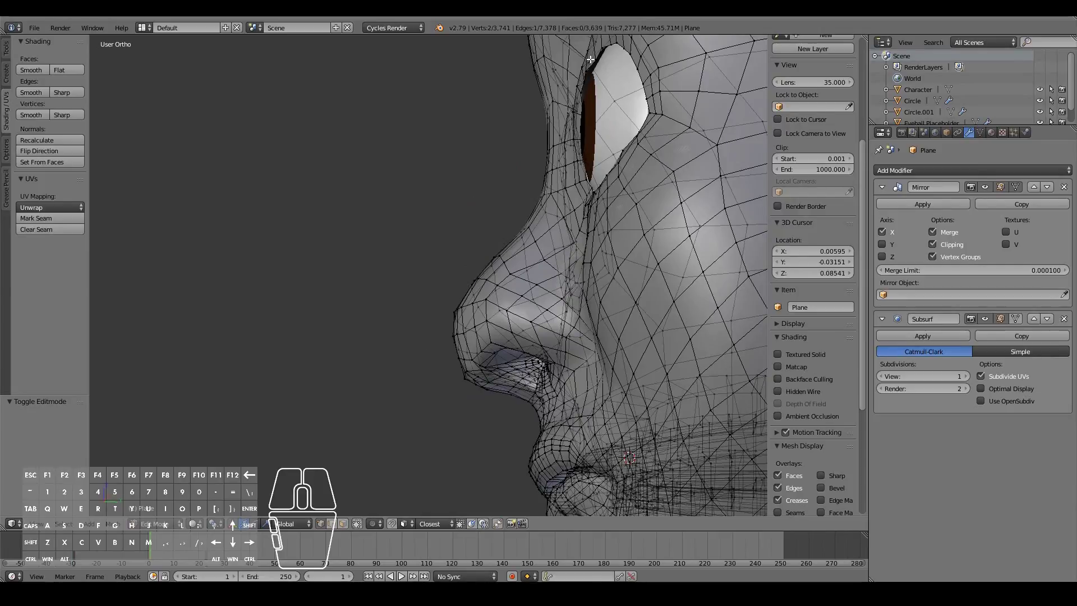
{"action": "right_click", "coordinate": [590, 60], "text": "alt"}
{"action": "right_click", "coordinate": [592, 60], "text": "alt"}
{"action": "right_click", "coordinate": [596, 60], "text": "alt"}
{"action": "right_click", "coordinate": [600, 60], "text": "alt"}
{"action": "middle_click_drag", "start_coordinate": [600, 60], "coordinate": [672, 134]}
{"action": "key", "text": "KP_3"}
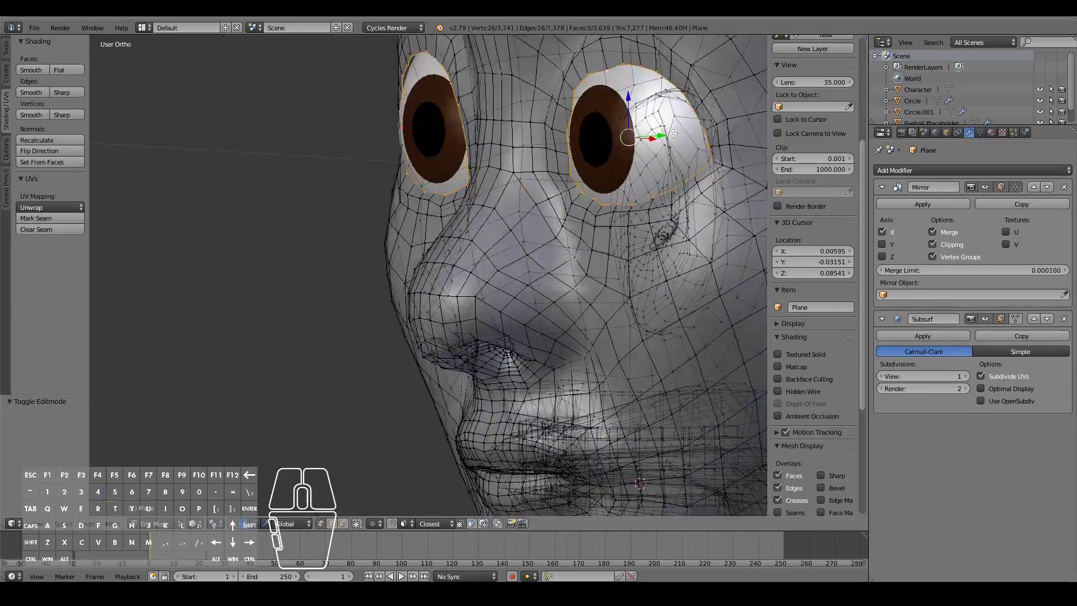
{"action": "key", "text": "e"}
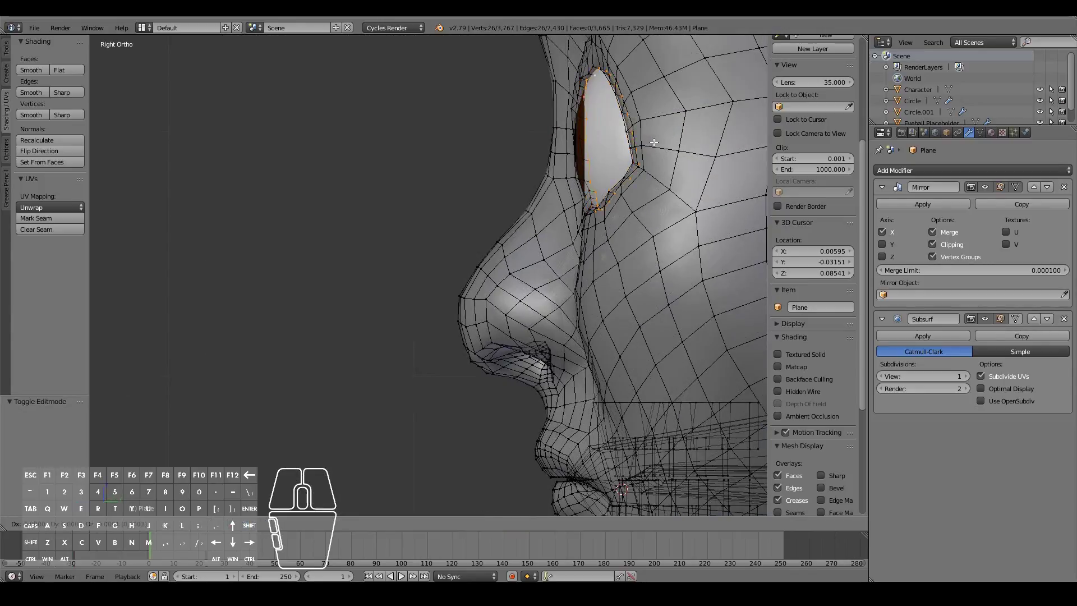
{"action": "key", "text": "y"}
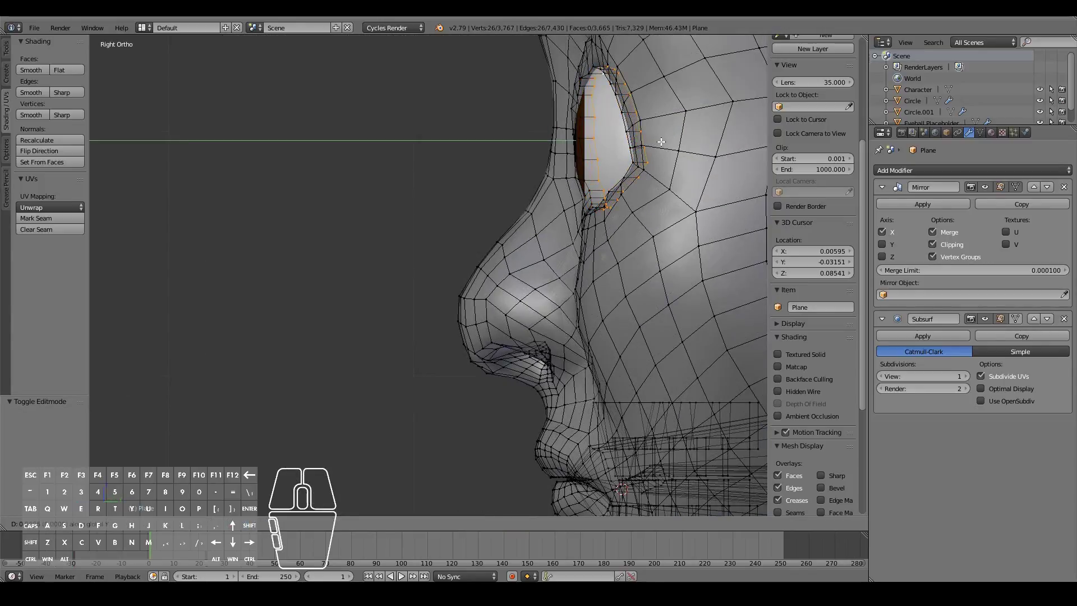
{"action": "left_click", "coordinate": [663, 141]}
{"action": "scroll", "coordinate": [663, 141], "scroll_direction": "down", "scroll_amount": 3}
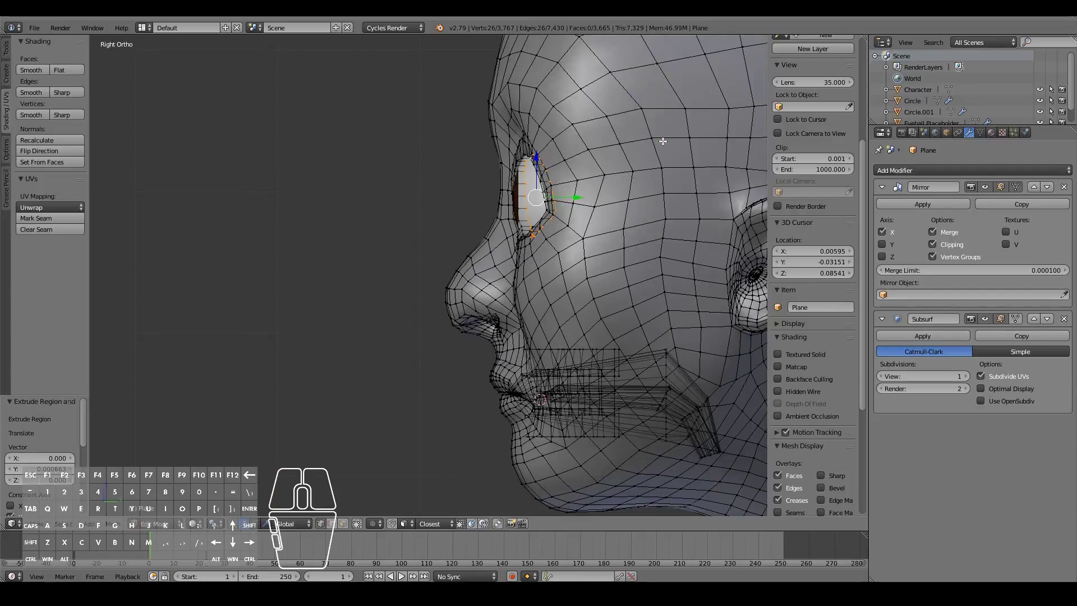
Extrude the inner eye loop further back and scale the new loop by about 1.586 along Z
{"action": "scroll", "coordinate": [606, 239], "scroll_direction": "up", "scroll_amount": 1}
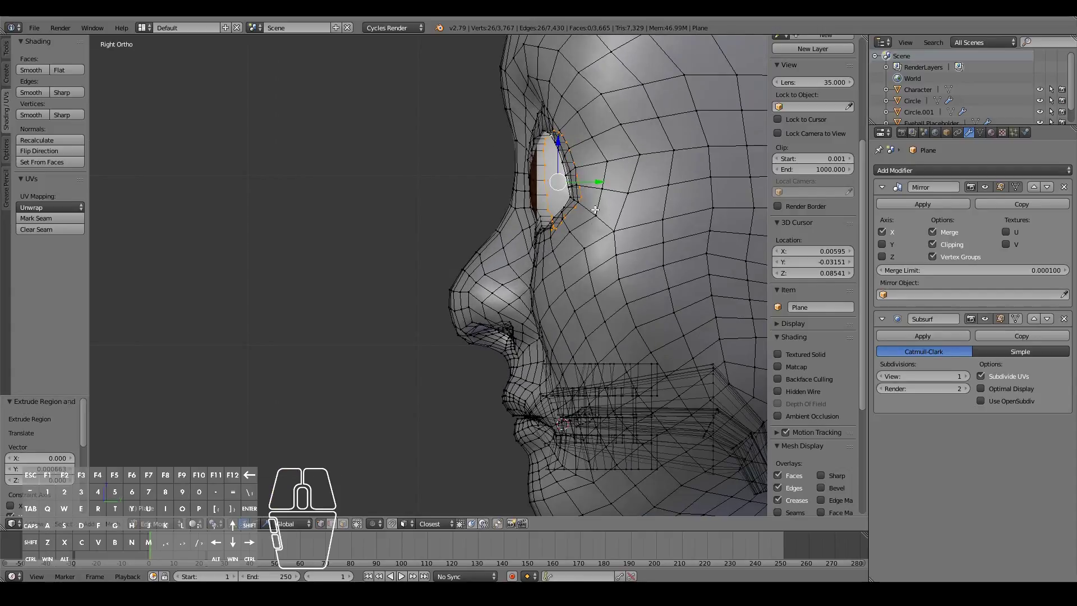
{"action": "key", "text": "e"}
{"action": "left_click", "coordinate": [615, 210]}
{"action": "key", "text": "s"}
{"action": "left_click", "coordinate": [639, 278]}
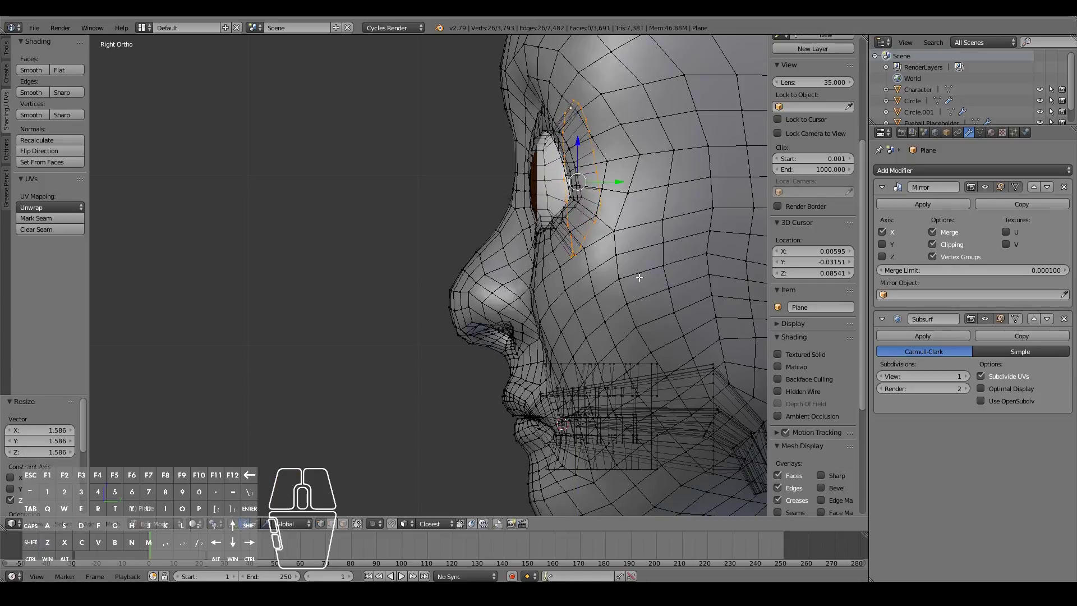
Widen the new inner eye loop along X in the front view
{"action": "key", "text": "KP_1"}
{"action": "key", "text": "s"}
{"action": "key", "text": "x"}
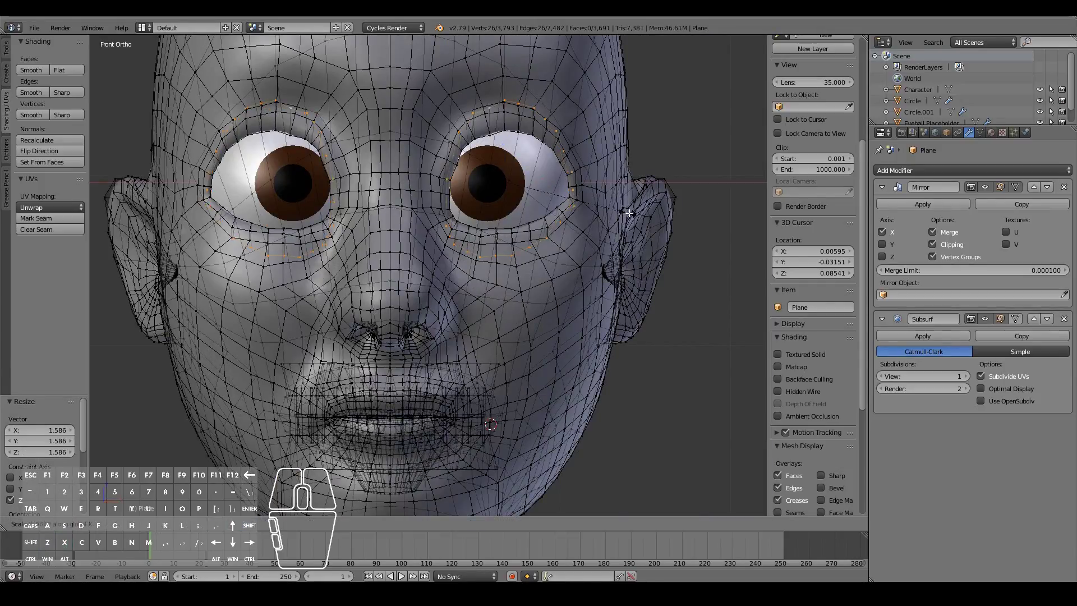
{"action": "left_click", "coordinate": [657, 216]}
{"action": "middle_click_drag", "start_coordinate": [657, 216], "coordinate": [536, 221]}
{"action": "scroll", "coordinate": [575, 201], "scroll_direction": "up", "scroll_amount": 4}
{"action": "key", "text": "Tab"}
{"action": "scroll", "coordinate": [531, 187], "scroll_direction": "down", "scroll_amount": 3}
{"action": "key", "text": "Tab"}
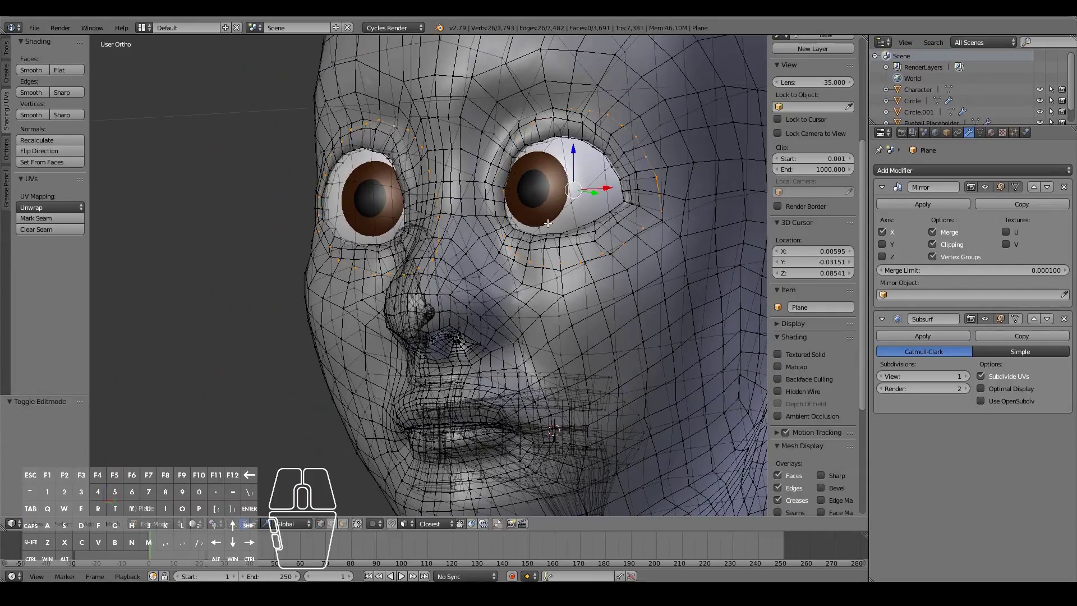
Limit mesh selection to visible geometry, with the eyes framed from the front in edit mode
{"action": "key", "text": "KP_1"}
{"action": "scroll", "coordinate": [608, 258], "scroll_direction": "up", "scroll_amount": 4}
{"action": "key", "text": "Tab"}
{"action": "key", "text": "Tab"}
{"action": "left_click", "coordinate": [358, 524]}
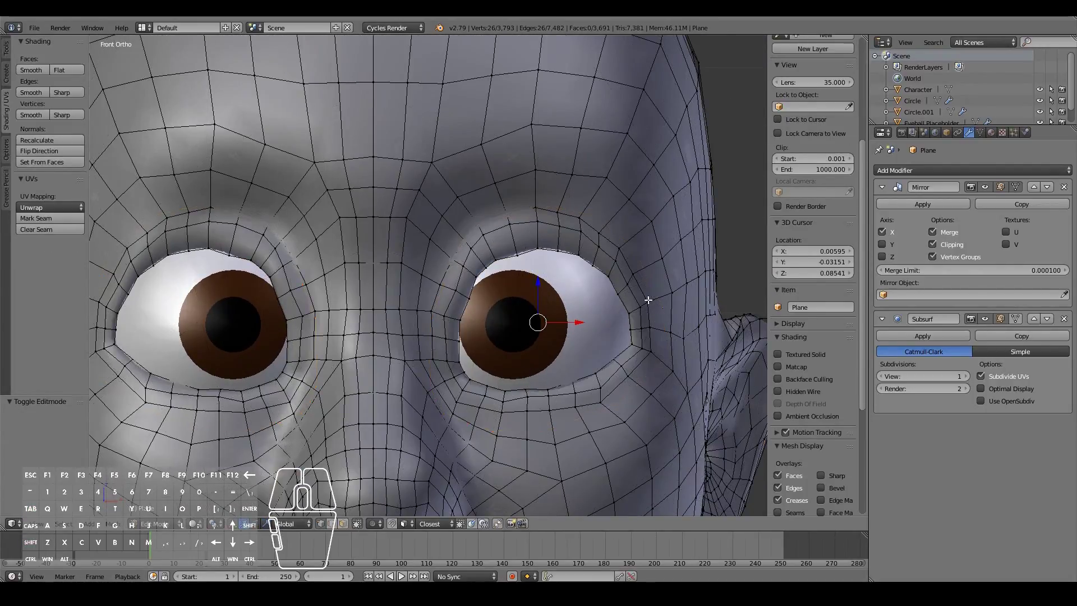
Reposition a row of four vertices in the upper eyelid crease from the side view, and adjust the adjoining vertex
{"action": "middle_click_drag", "start_coordinate": [669, 264], "coordinate": [575, 284]}
{"action": "middle_click_drag", "start_coordinate": [640, 256], "coordinate": [597, 256]}
{"action": "right_click", "coordinate": [667, 212]}
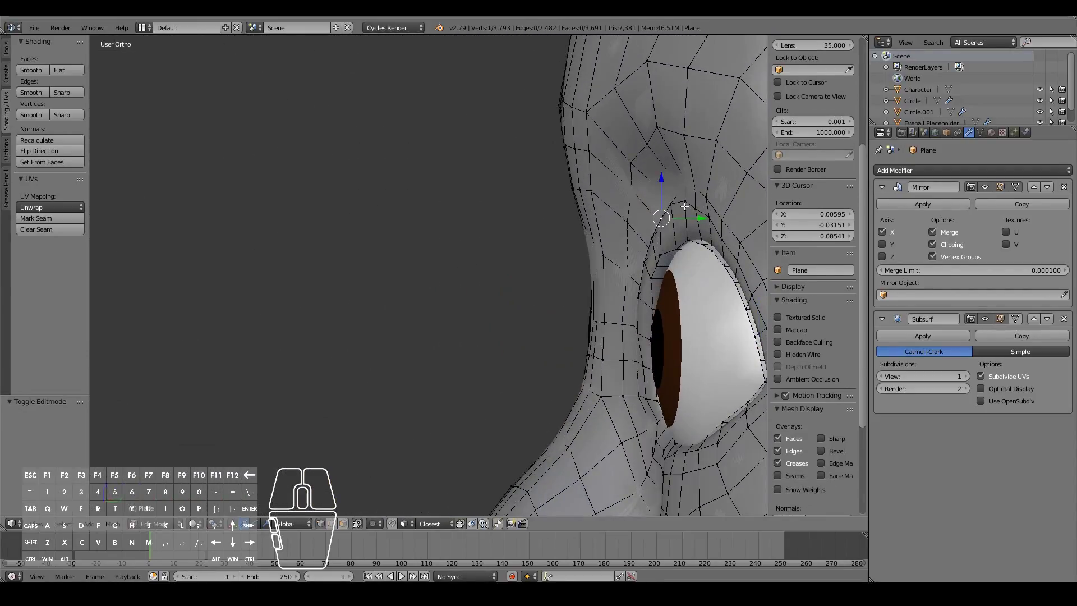
{"action": "right_click", "coordinate": [674, 210], "text": "shift"}
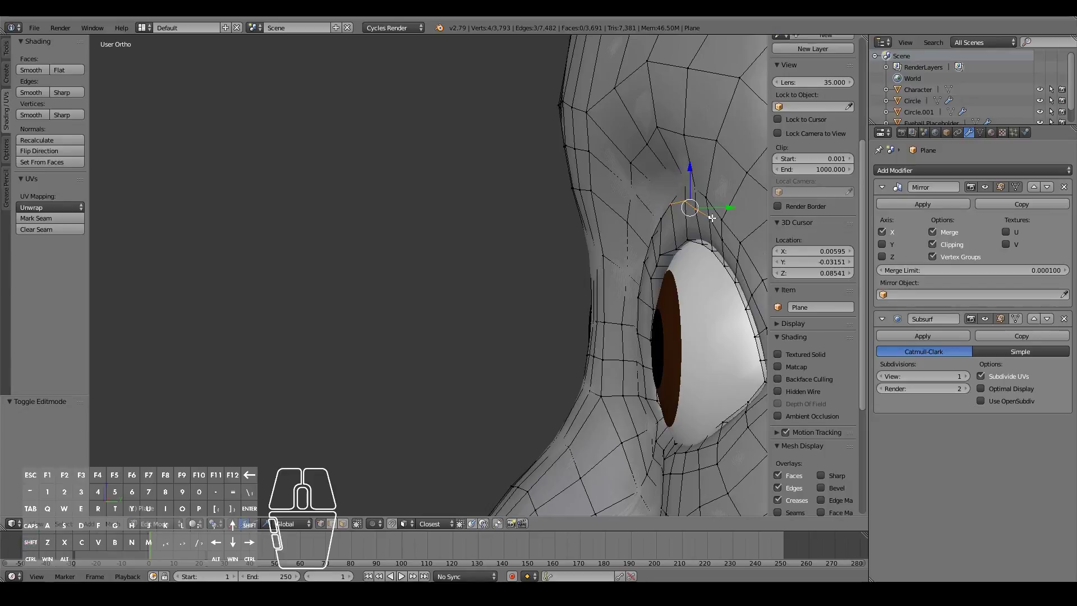
{"action": "key", "text": "KP_3"}
{"action": "key", "text": "g"}
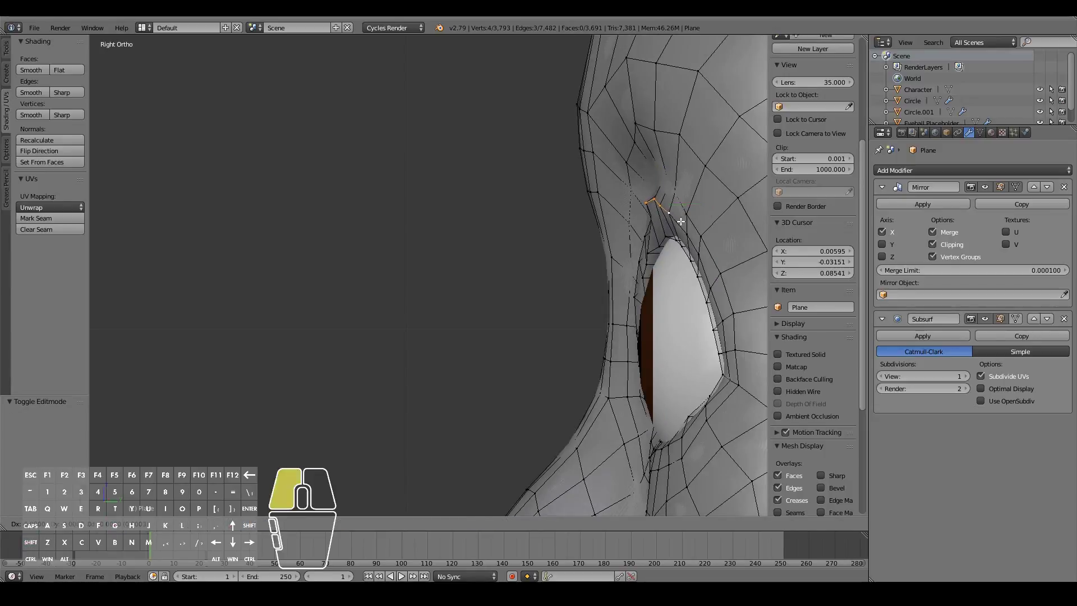
{"action": "left_click", "coordinate": [681, 221]}
{"action": "right_click", "coordinate": [686, 232]}
{"action": "key", "text": "g"}
{"action": "left_click", "coordinate": [680, 225]}
Nudge individual vertices of the upper eyelid crease near the inner corner of the eye
{"action": "middle_click_drag", "start_coordinate": [634, 227], "coordinate": [767, 264]}
{"action": "key", "text": "g"}
{"action": "left_click", "coordinate": [644, 221]}
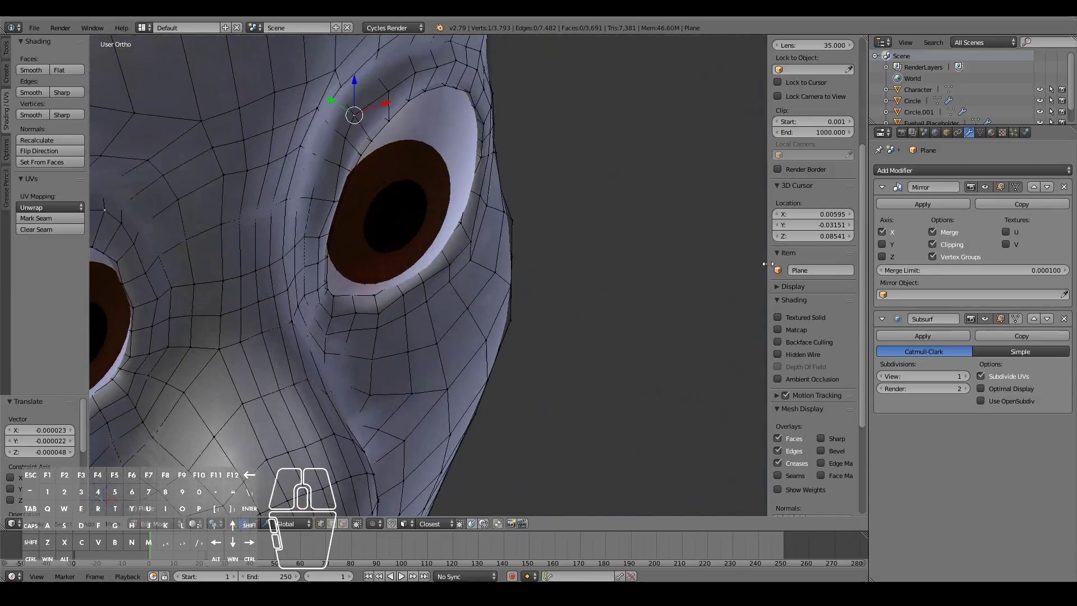
{"action": "key", "text": "g"}
{"action": "left_click", "coordinate": [425, 143]}
{"action": "key", "text": "g"}
{"action": "left_click", "coordinate": [354, 142]}
Move seven vertices along the upper eyelid crease back by about 0.000478 on Y, and adjust the next vertex toward the outer corner
{"action": "middle_click_drag", "start_coordinate": [500, 145], "coordinate": [383, 178]}
{"action": "middle_click_drag", "start_coordinate": [539, 222], "coordinate": [673, 207]}
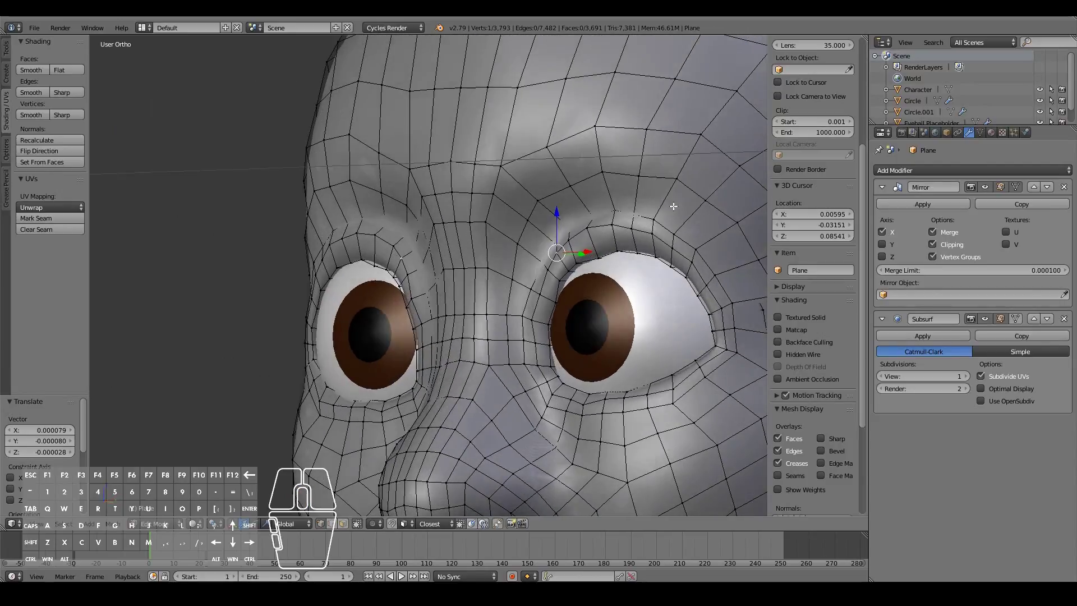
{"action": "right_click", "coordinate": [571, 216], "text": "shift"}
{"action": "right_click", "coordinate": [613, 206], "text": "shift"}
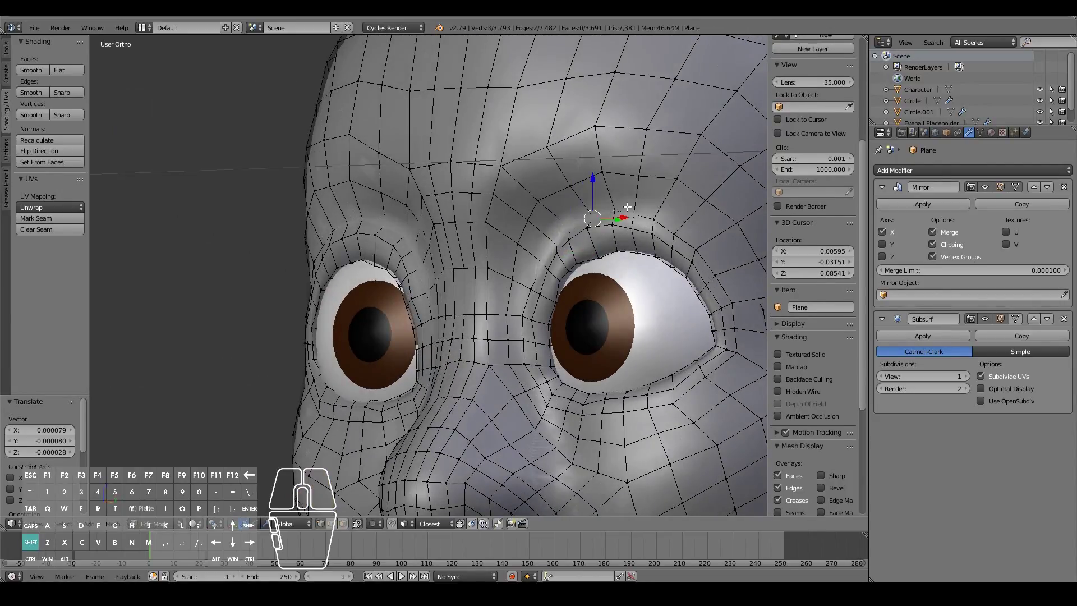
{"action": "right_click", "coordinate": [654, 219], "text": "shift"}
{"action": "right_click", "coordinate": [676, 230], "text": "shift"}
{"action": "right_click", "coordinate": [694, 245], "text": "shift"}
{"action": "middle_click_drag", "start_coordinate": [677, 238], "coordinate": [600, 226]}
{"action": "key", "text": "g"}
{"action": "left_click", "coordinate": [616, 218]}
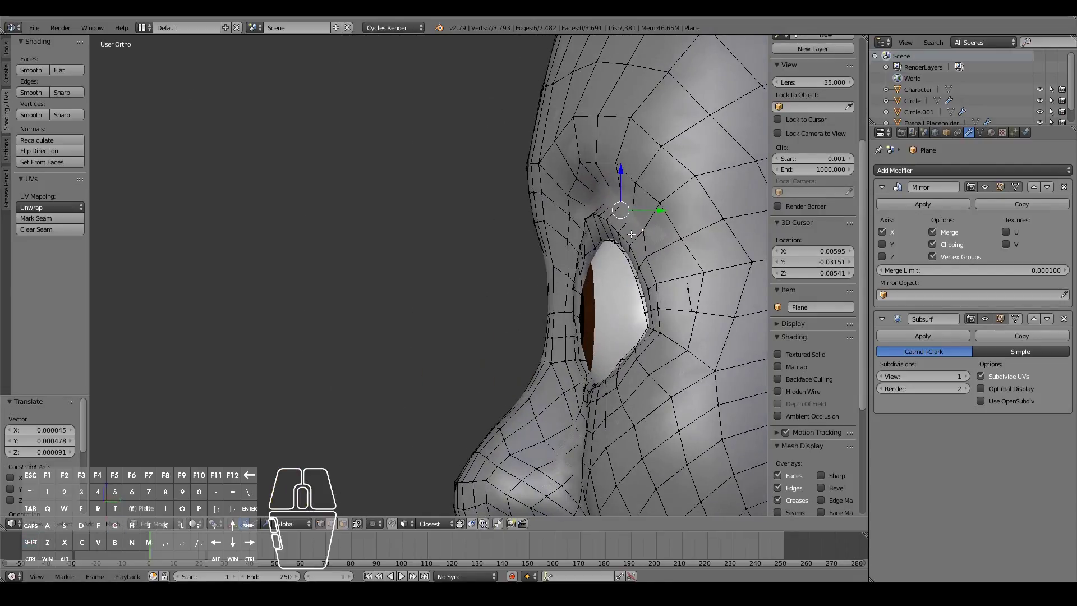
{"action": "right_click", "coordinate": [652, 249]}
{"action": "key", "text": "g"}
{"action": "left_click", "coordinate": [665, 249]}
Examine the reshaped upper eyelids on the smoothed head in object mode, from a distance and close up
{"action": "scroll", "coordinate": [584, 234], "scroll_direction": "down", "scroll_amount": 1}
{"action": "middle_click_drag", "start_coordinate": [583, 234], "coordinate": [662, 252]}
{"action": "key", "text": "Tab"}
{"action": "scroll", "coordinate": [659, 254], "scroll_direction": "down", "scroll_amount": 2}
{"action": "middle_click_drag", "start_coordinate": [585, 266], "coordinate": [682, 284]}
{"action": "scroll", "coordinate": [682, 283], "scroll_direction": "down", "scroll_amount": 2}
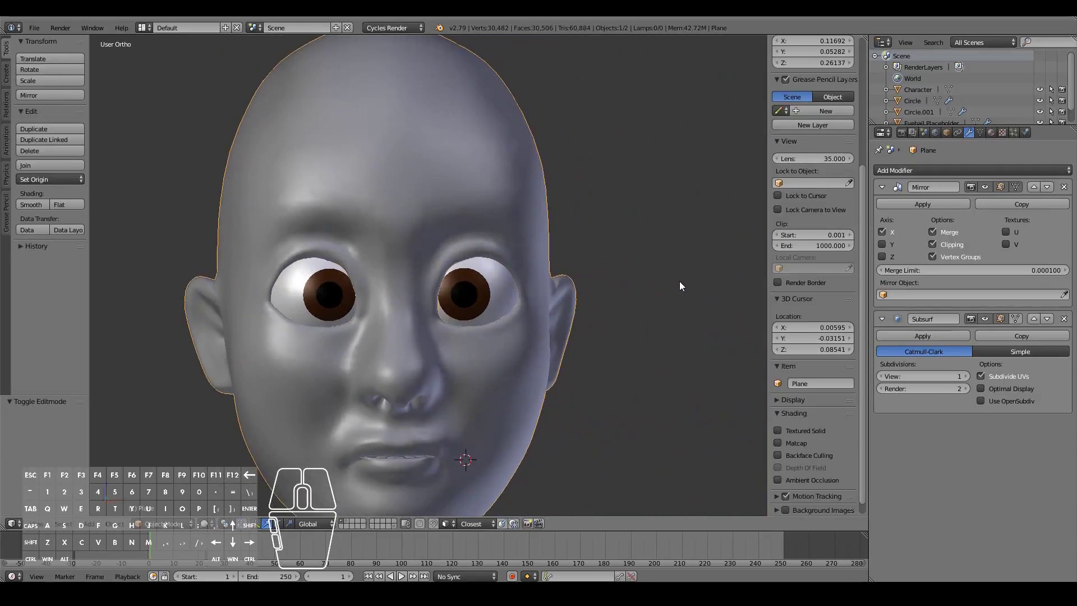
{"action": "scroll", "coordinate": [564, 335], "scroll_direction": "down", "scroll_amount": 2}
{"action": "scroll", "coordinate": [564, 335], "scroll_direction": "down", "scroll_amount": 3}
{"action": "scroll", "coordinate": [564, 335], "scroll_direction": "up", "scroll_amount": 10}
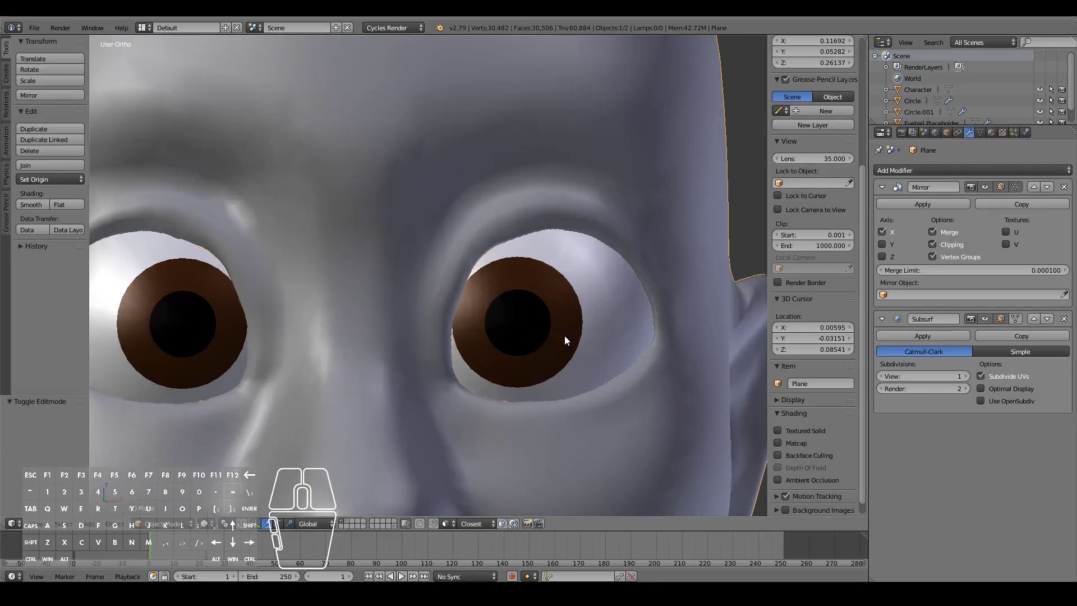
Select three crease vertices on the inner side of the eye in edit mode and move them together
{"action": "key", "text": "Tab"}
{"action": "middle_click_drag", "start_coordinate": [420, 294], "coordinate": [480, 279]}
{"action": "right_click", "coordinate": [391, 276]}
{"action": "right_click", "coordinate": [397, 243], "text": "shift"}
{"action": "right_click", "coordinate": [407, 217], "text": "shift"}
{"action": "middle_click_drag", "start_coordinate": [394, 279], "coordinate": [434, 280], "text": "shift"}
{"action": "middle_click_drag", "start_coordinate": [411, 285], "coordinate": [488, 312]}
{"action": "key", "text": "g"}
{"action": "left_click", "coordinate": [471, 284]}
Adjust individual crease vertices around the inner side of the eye
{"action": "right_click", "coordinate": [417, 253]}
{"action": "key", "text": "g"}
{"action": "left_click", "coordinate": [439, 299]}
{"action": "key", "text": "g"}
{"action": "left_click", "coordinate": [381, 266]}
{"action": "key", "text": "g"}
{"action": "left_click", "coordinate": [330, 222]}
Move nine vertices along the lower eyelid crease by about 0.000522 on Y and -0.000164 on Z
{"action": "middle_click_drag", "start_coordinate": [563, 279], "coordinate": [409, 385]}
{"action": "scroll", "coordinate": [429, 260], "scroll_direction": "down", "scroll_amount": 2}
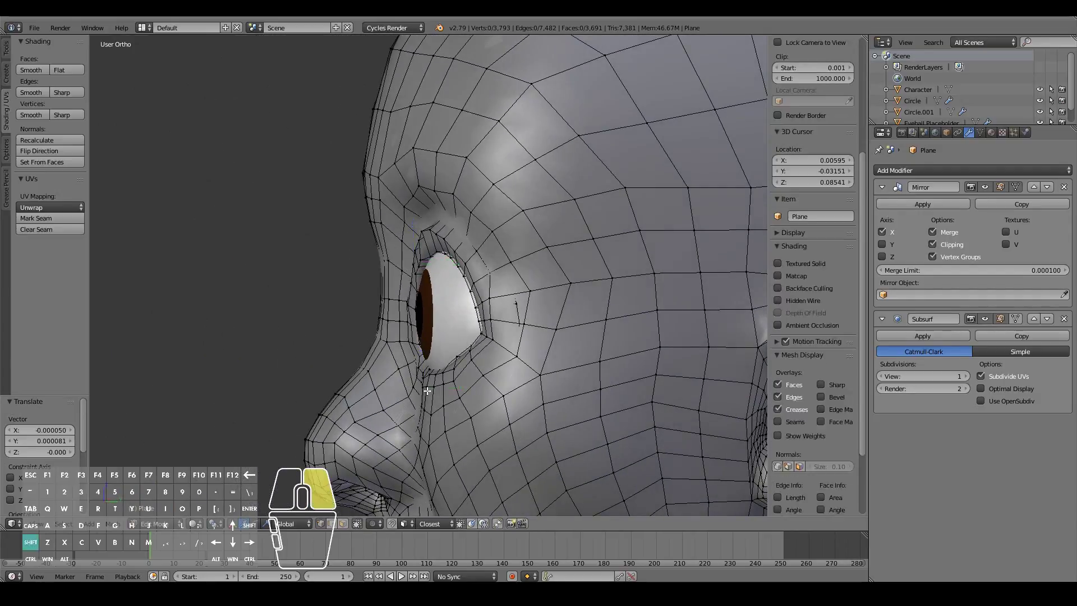
{"action": "middle_click_drag", "start_coordinate": [424, 389], "coordinate": [429, 397]}
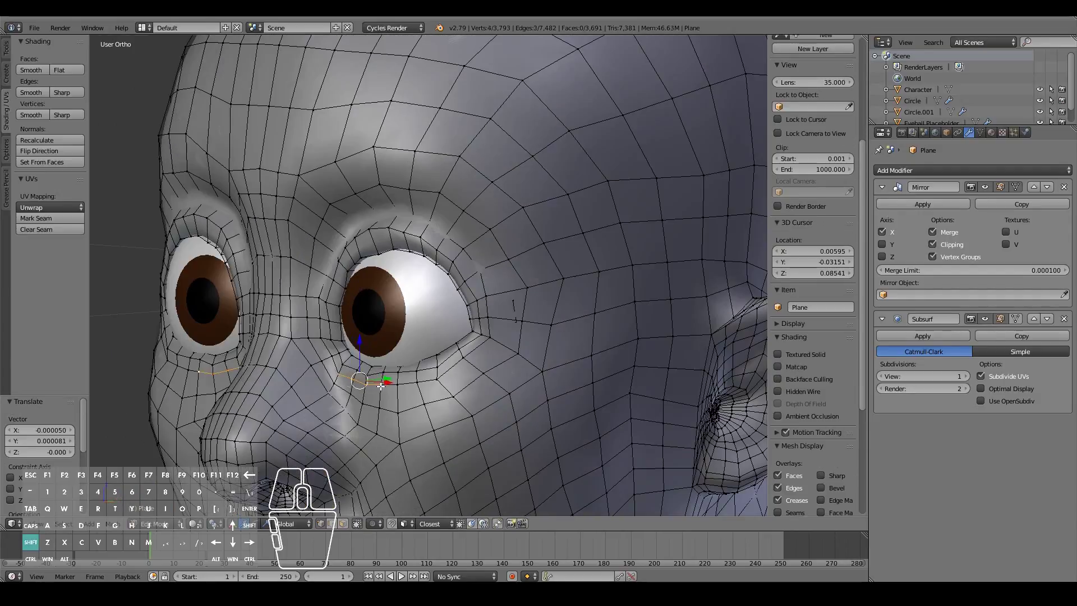
{"action": "right_click", "coordinate": [488, 346], "text": "shift"}
{"action": "middle_click_drag", "start_coordinate": [483, 367], "coordinate": [446, 380]}
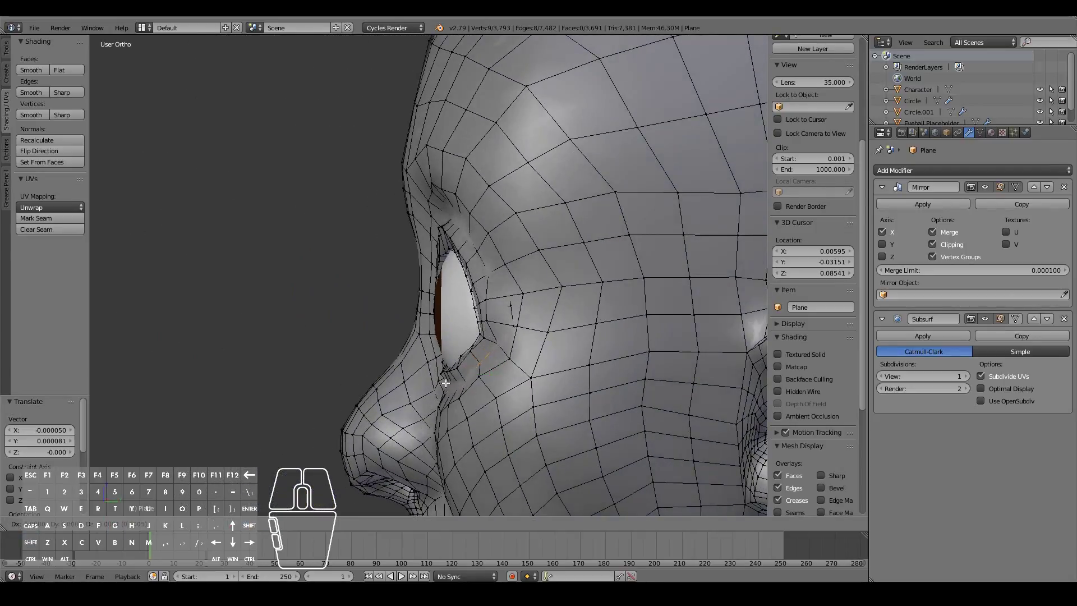
Move the crease vertex at the eye's outer corner back by about 0.000356 on Y, and shift the vertex above it
{"action": "right_click", "coordinate": [490, 325]}
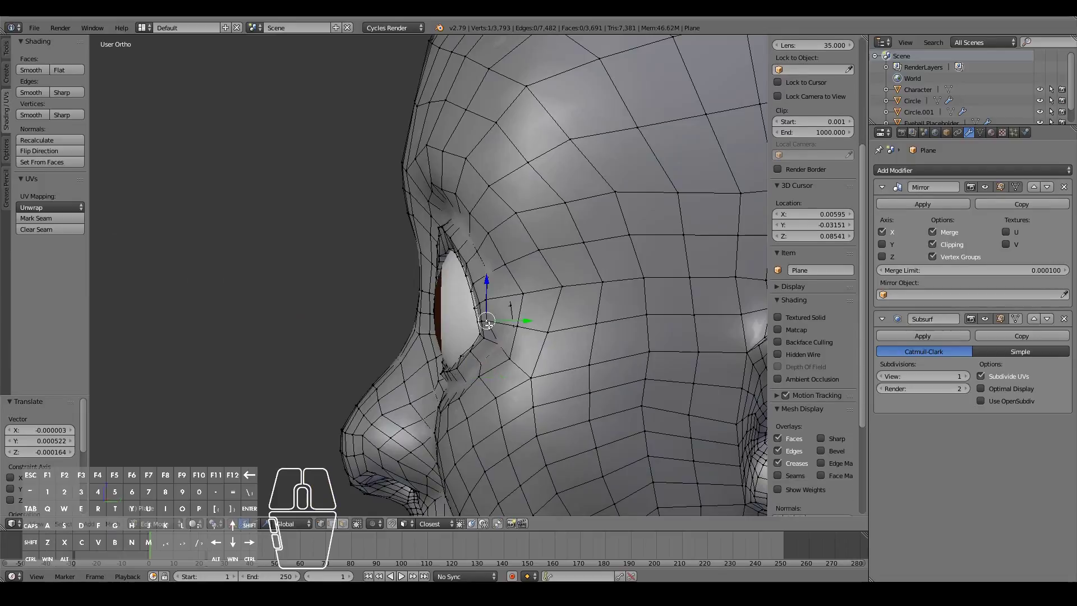
{"action": "left_click", "coordinate": [502, 320]}
{"action": "right_click", "coordinate": [492, 303]}
{"action": "key", "text": "g"}
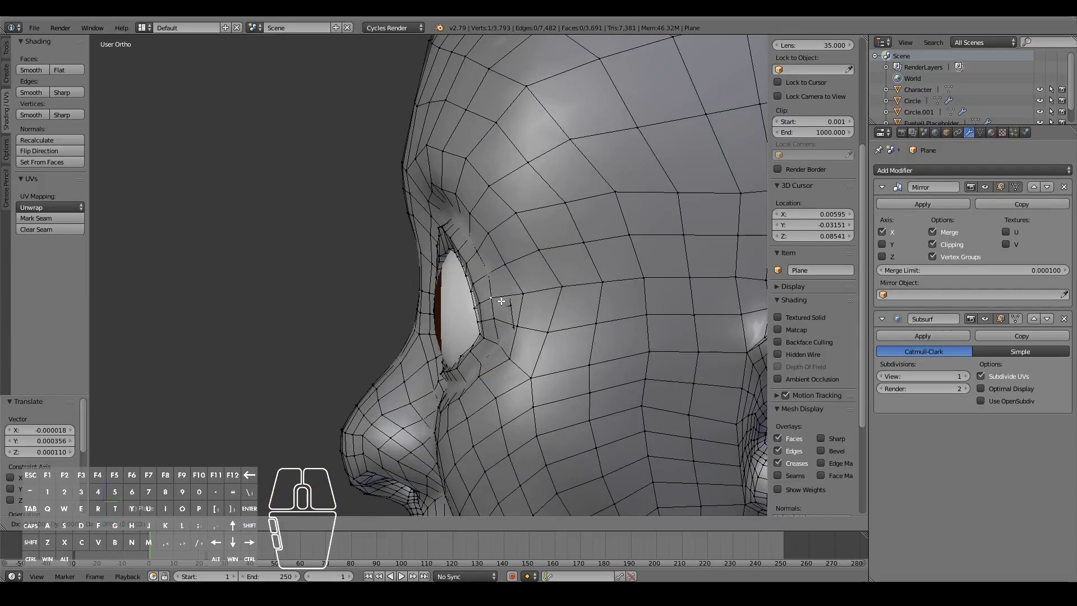
Examine the finished upper and lower eyelid creases on the smoothed head from the front
{"action": "key", "text": "Tab"}
{"action": "middle_click_drag", "start_coordinate": [450, 329], "coordinate": [557, 340]}
{"action": "scroll", "coordinate": [556, 340], "scroll_direction": "down", "scroll_amount": 3}
{"action": "key", "text": "KP_1"}
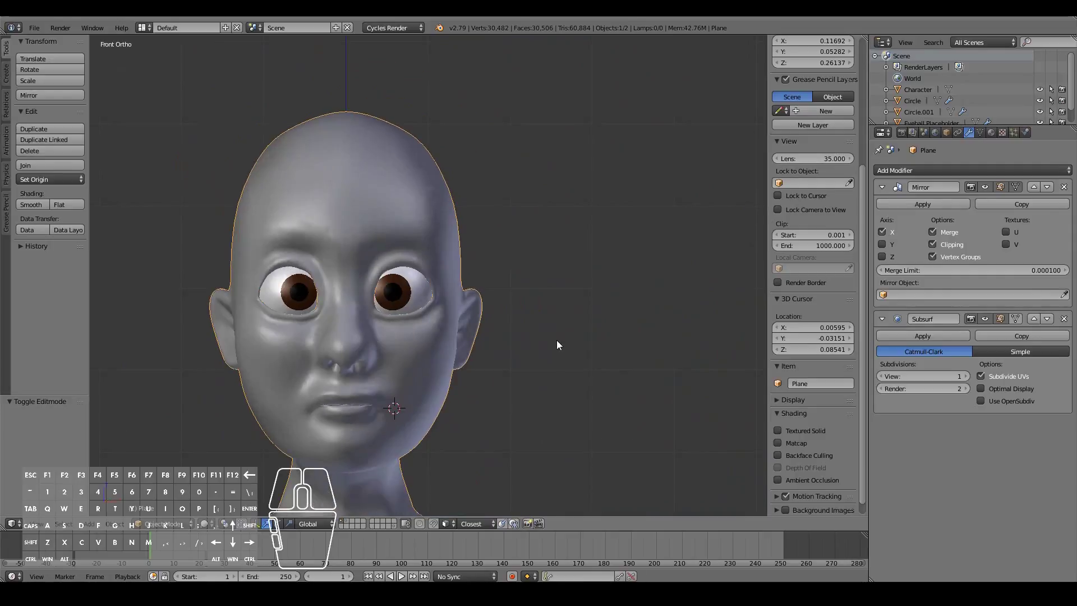
{"action": "scroll", "coordinate": [557, 341], "scroll_direction": "down", "scroll_amount": 3}
{"action": "scroll", "coordinate": [556, 341], "scroll_direction": "up", "scroll_amount": 7}
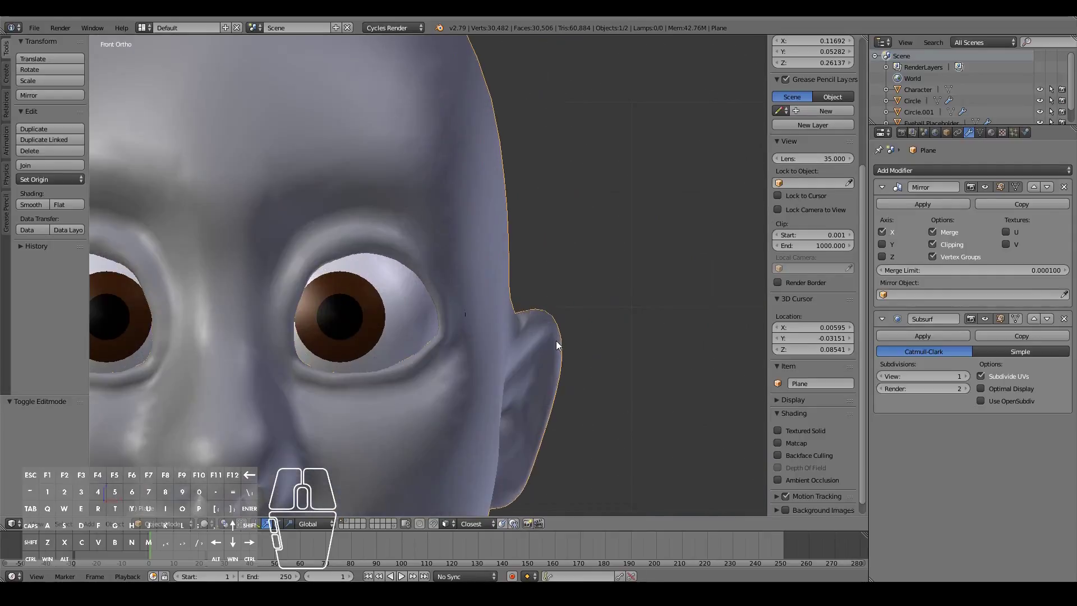
{"action": "scroll", "coordinate": [387, 345], "scroll_direction": "down", "scroll_amount": 3}
{"action": "scroll", "coordinate": [387, 345], "scroll_direction": "up", "scroll_amount": 6}
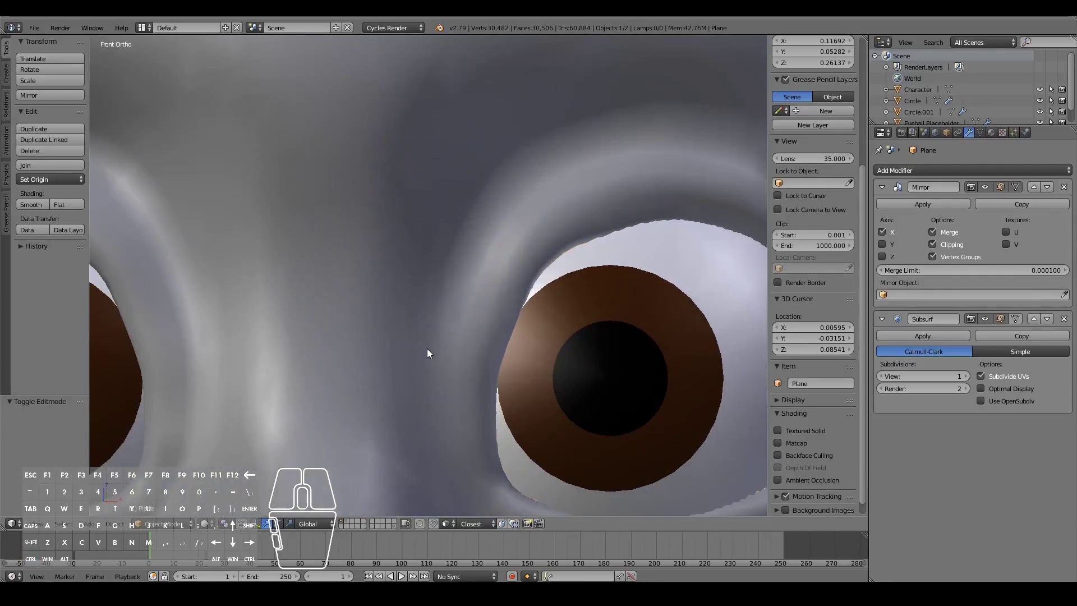
Reposition three individual vertices around the lower inner corner of the eye
{"action": "key", "text": "Tab"}
{"action": "scroll", "coordinate": [501, 410], "scroll_direction": "down", "scroll_amount": 5, "text": "shift"}
{"action": "middle_click_drag", "start_coordinate": [494, 328], "coordinate": [491, 331]}
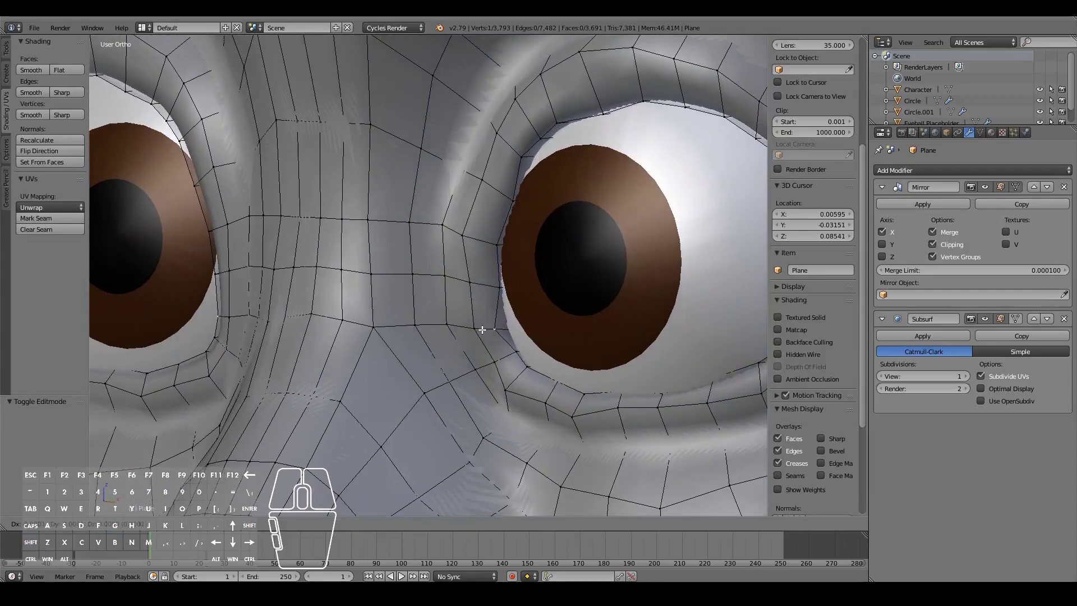
{"action": "left_click", "coordinate": [484, 329]}
{"action": "right_click", "coordinate": [509, 355]}
{"action": "key", "text": "g"}
{"action": "left_click", "coordinate": [503, 360]}
{"action": "right_click", "coordinate": [489, 366]}
{"action": "key", "text": "g"}
{"action": "left_click", "coordinate": [485, 371]}
{"action": "right_click", "coordinate": [472, 328]}
{"action": "key", "text": "g"}
{"action": "left_click", "coordinate": [473, 340]}
{"action": "middle_click_drag", "start_coordinate": [473, 340], "coordinate": [519, 358]}
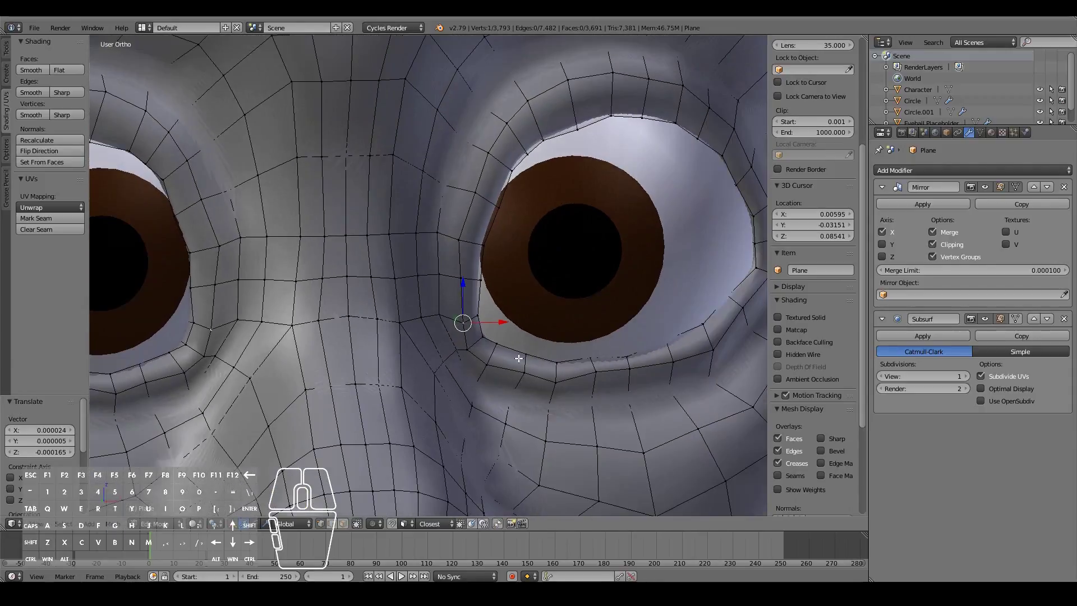
Move the face at the eye's inner corner by about 0.000099 on X, 0.000157 on Y and 0.000066 on Z, and rotate it
{"action": "key", "text": "3"}
{"action": "right_click", "coordinate": [474, 332]}
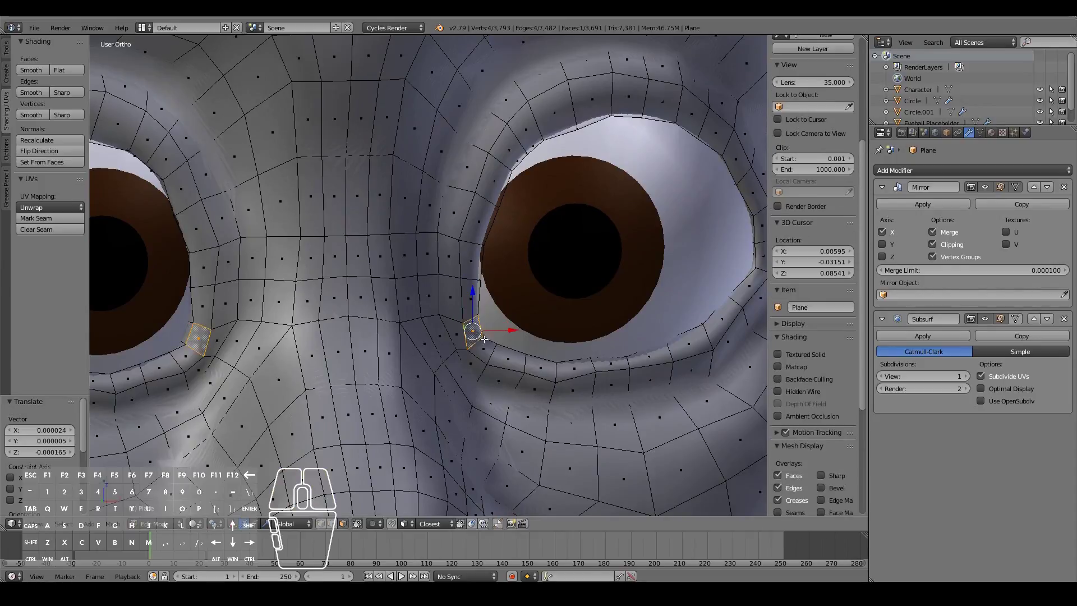
{"action": "middle_click_drag", "start_coordinate": [476, 331], "coordinate": [524, 343]}
{"action": "left_click", "coordinate": [505, 332]}
{"action": "middle_click_drag", "start_coordinate": [595, 349], "coordinate": [595, 325]}
{"action": "key", "text": "g"}
{"action": "key", "text": "g"}
{"action": "left_click", "coordinate": [454, 327]}
{"action": "key", "text": "r"}
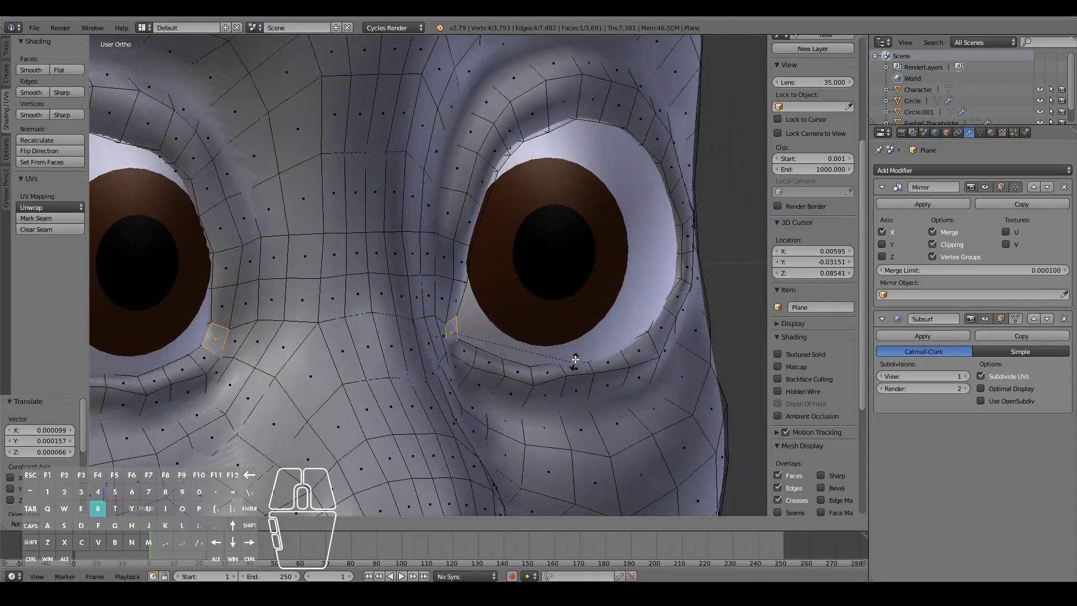
{"action": "left_click", "coordinate": [600, 325]}
{"action": "key", "text": "r"}
{"action": "left_click", "coordinate": [599, 323]}
Examine the reshaped inner eye corners on the smoothed head from an angle and from the front
{"action": "key", "text": "Tab"}
{"action": "scroll", "coordinate": [659, 334], "scroll_direction": "down", "scroll_amount": 3}
{"action": "middle_click_drag", "start_coordinate": [658, 333], "coordinate": [593, 343]}
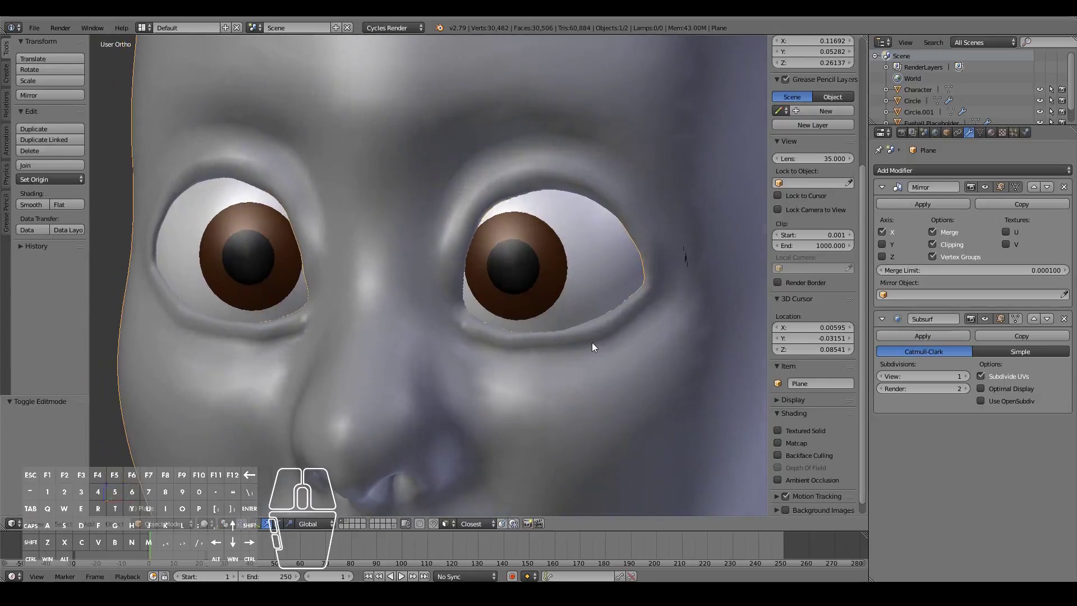
{"action": "scroll", "coordinate": [593, 343], "scroll_direction": "down", "scroll_amount": 2}
{"action": "key", "text": "KP_1"}
{"action": "scroll", "coordinate": [592, 343], "scroll_direction": "down", "scroll_amount": 3}
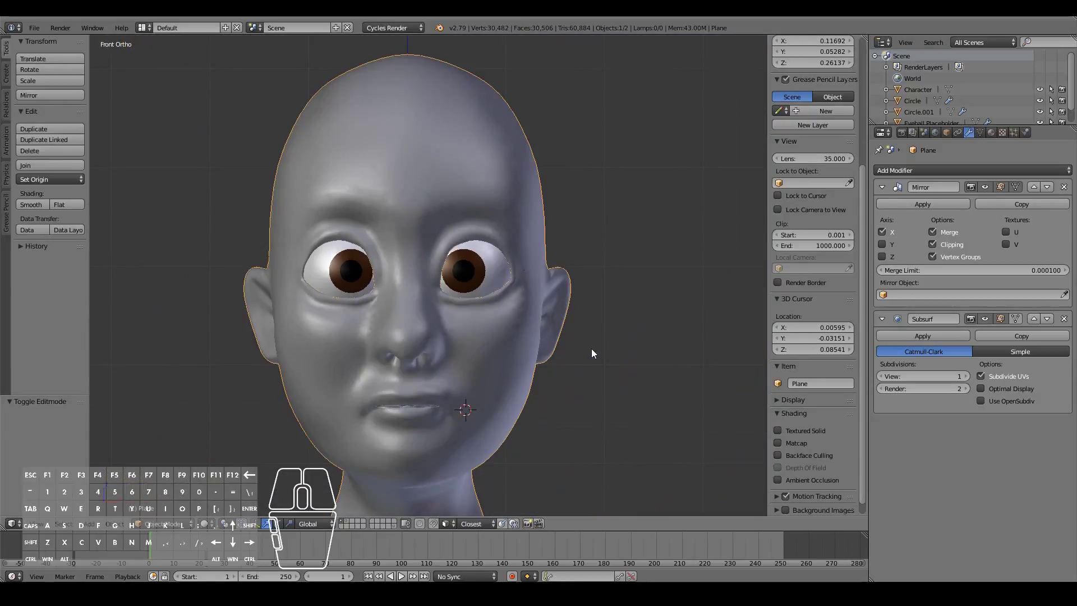
{"action": "scroll", "coordinate": [603, 353], "scroll_direction": "down", "scroll_amount": 7}
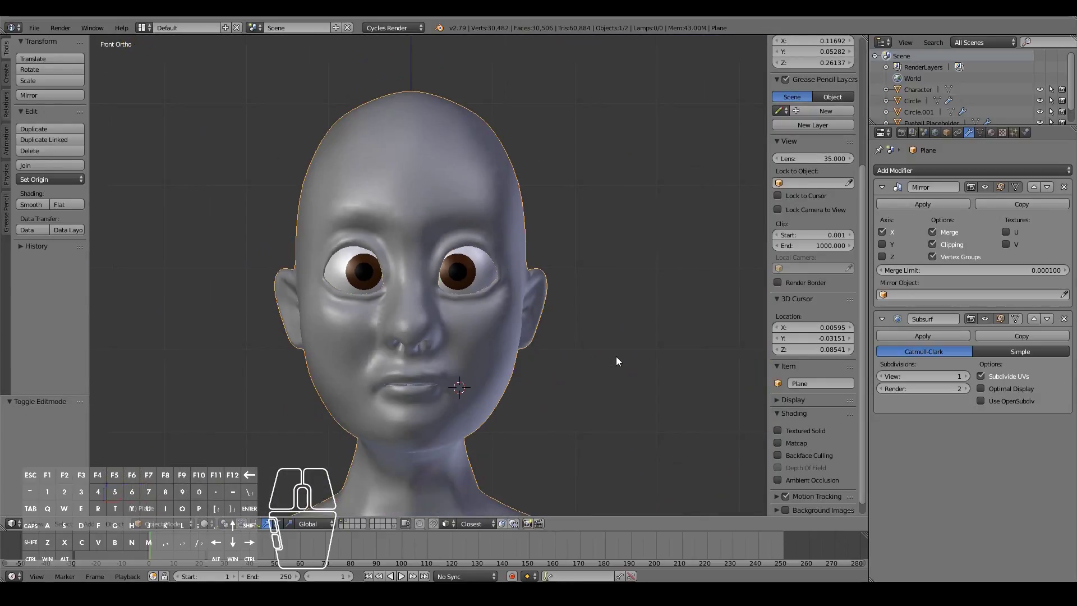
{"action": "scroll", "coordinate": [616, 356], "scroll_direction": "up", "scroll_amount": 10}
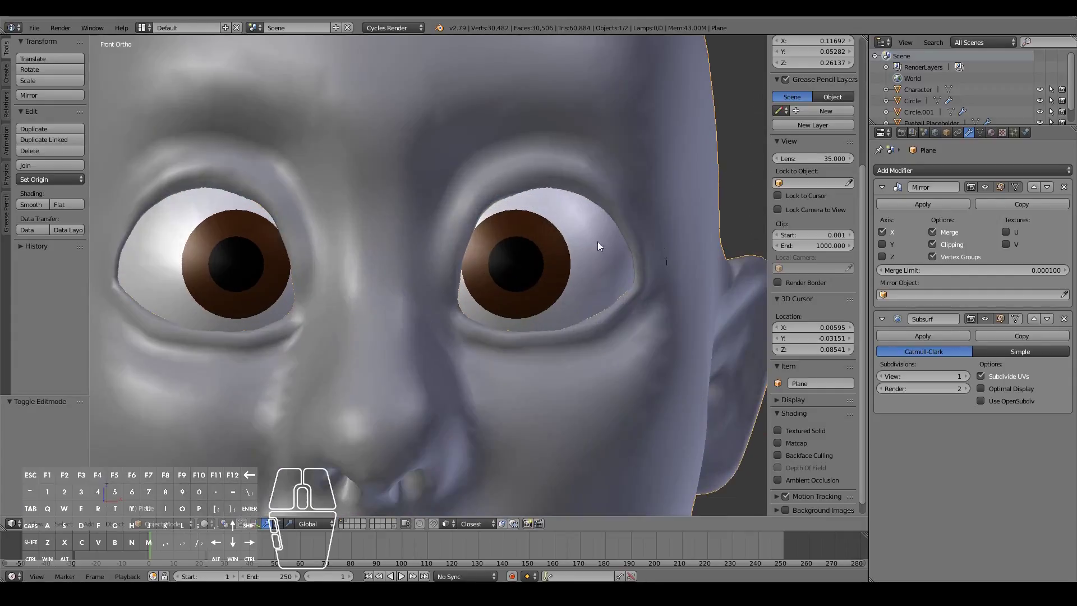
Insert an edge loop around the eye socket, just outside the eyelid crease
{"action": "key", "text": "Tab"}
{"action": "middle_click_drag", "start_coordinate": [616, 145], "coordinate": [570, 137]}
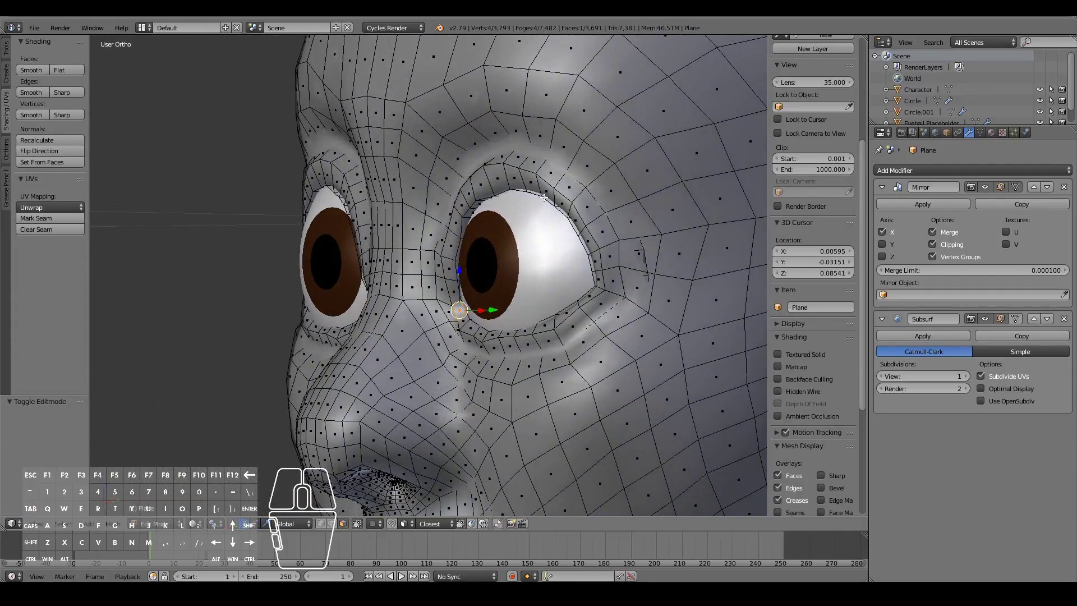
{"action": "key", "text": "ctrl+r"}
{"action": "left_click", "coordinate": [562, 146]}
{"action": "key", "text": "Tab"}
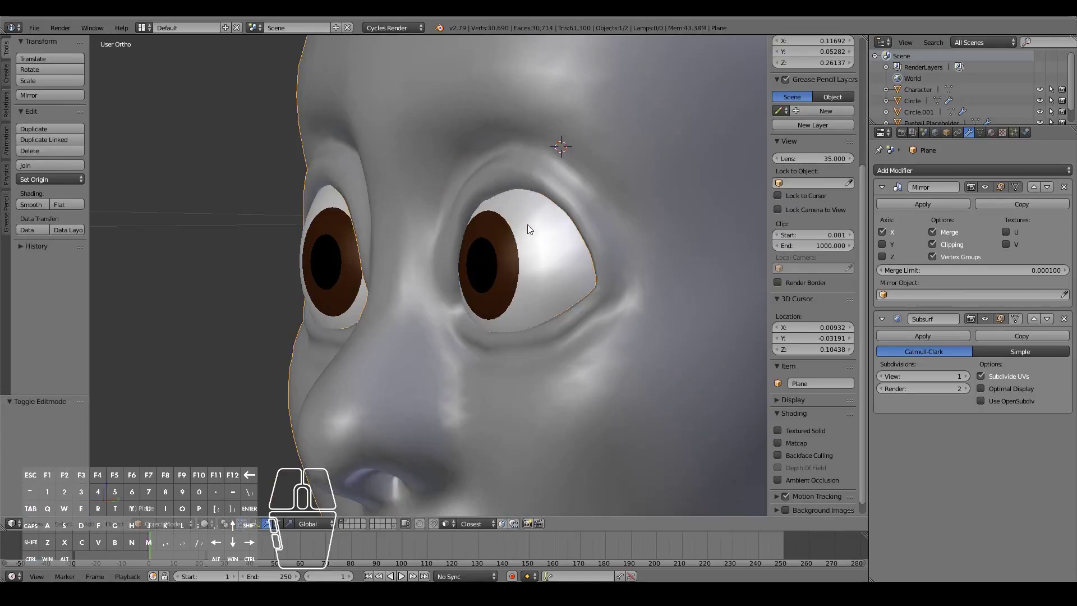
{"action": "middle_click_drag", "start_coordinate": [528, 225], "coordinate": [555, 185]}
{"action": "key", "text": "Tab"}
Move the edges above the outer half of the upper eyelid, rotate them by about 4.36°, and shift them slightly upward
{"action": "right_click", "coordinate": [538, 134]}
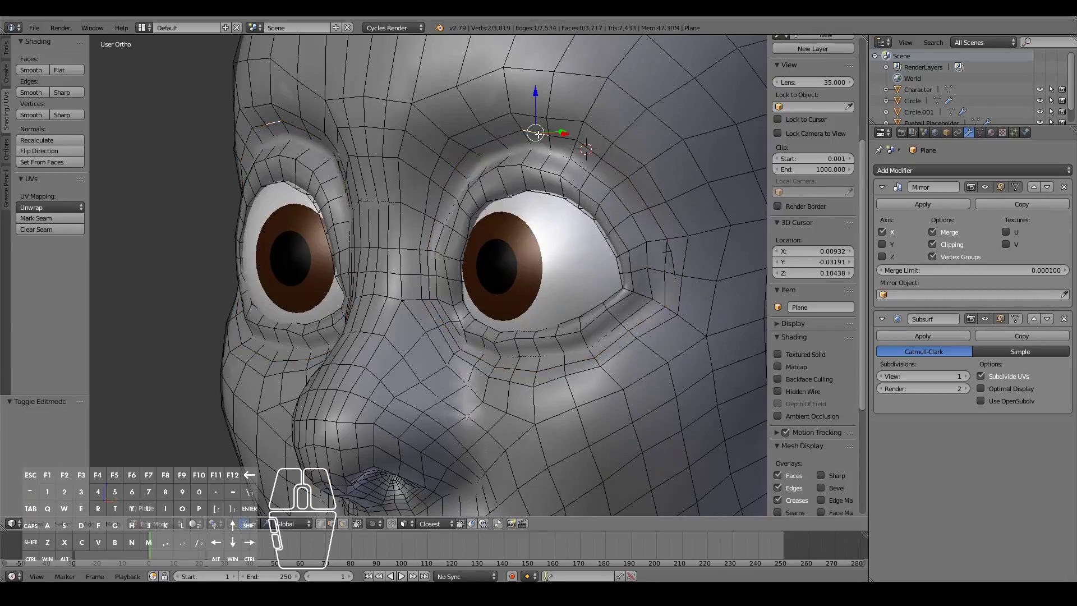
{"action": "right_click", "coordinate": [624, 180], "text": "shift"}
{"action": "middle_click_drag", "start_coordinate": [631, 187], "coordinate": [488, 170]}
{"action": "middle_click_drag", "start_coordinate": [453, 114], "coordinate": [620, 197]}
{"action": "key", "text": "g"}
{"action": "left_click", "coordinate": [449, 142]}
{"action": "key", "text": "r"}
{"action": "left_click", "coordinate": [714, 239]}
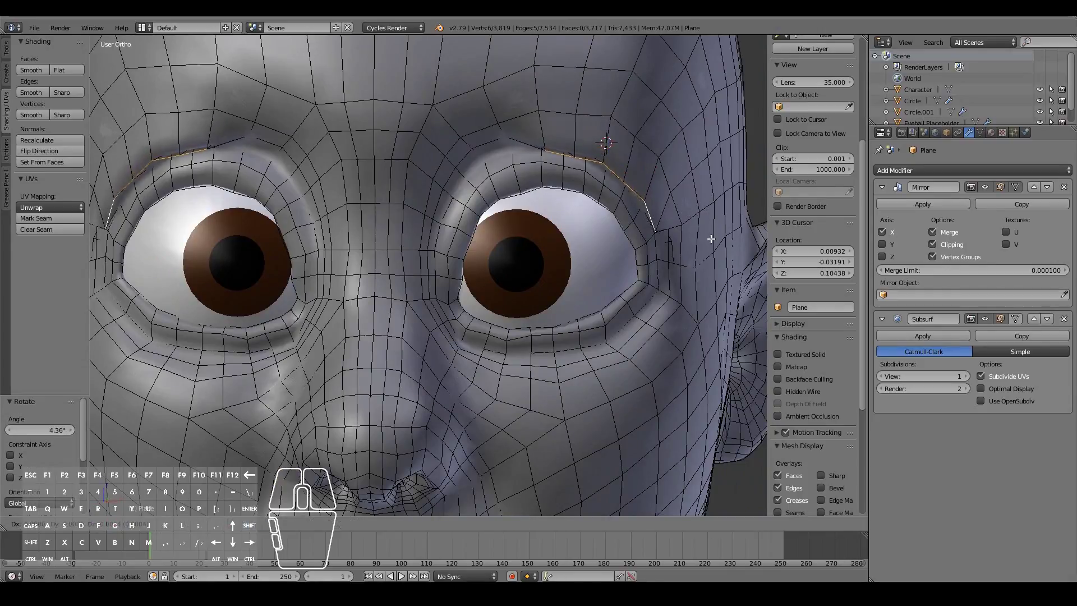
{"action": "left_click", "coordinate": [711, 234]}
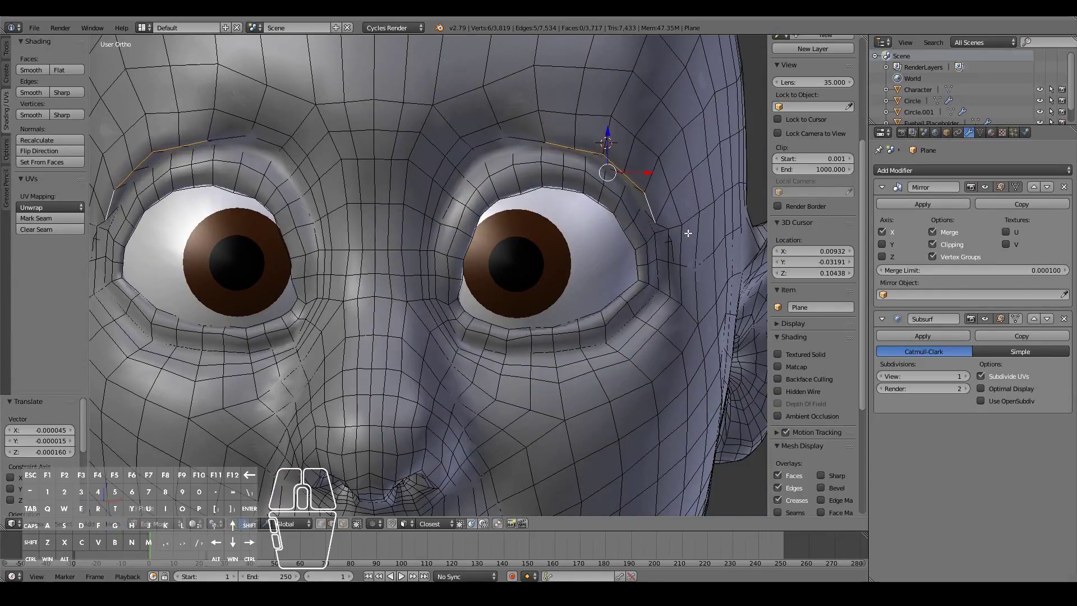
Reposition the single vertex beside the eye's outer side, at the end of the raised edges
{"action": "right_click", "coordinate": [673, 227]}
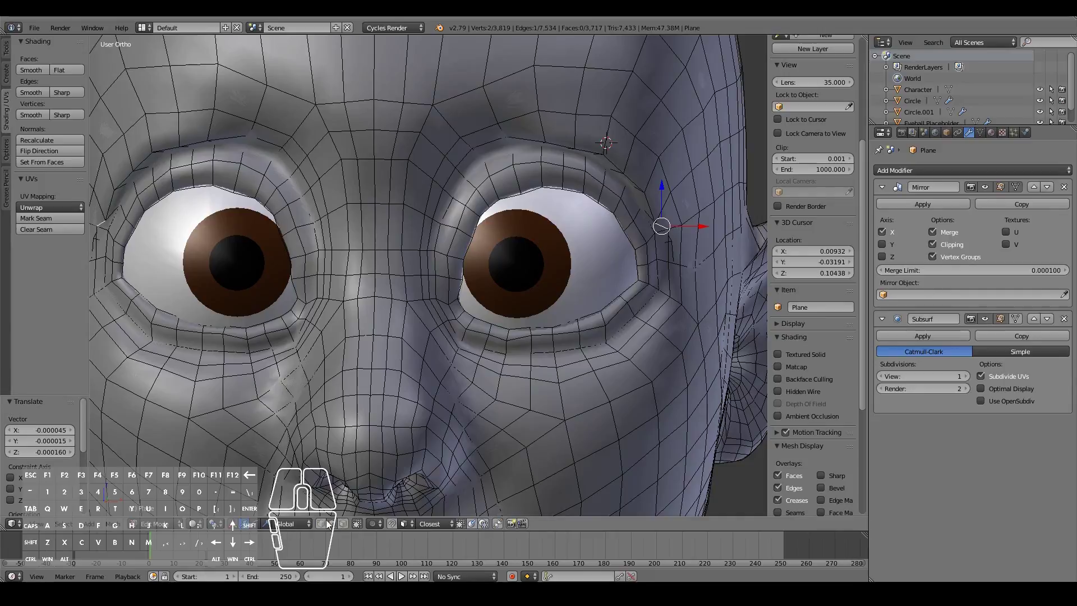
{"action": "right_click", "coordinate": [672, 231]}
{"action": "key", "text": "g"}
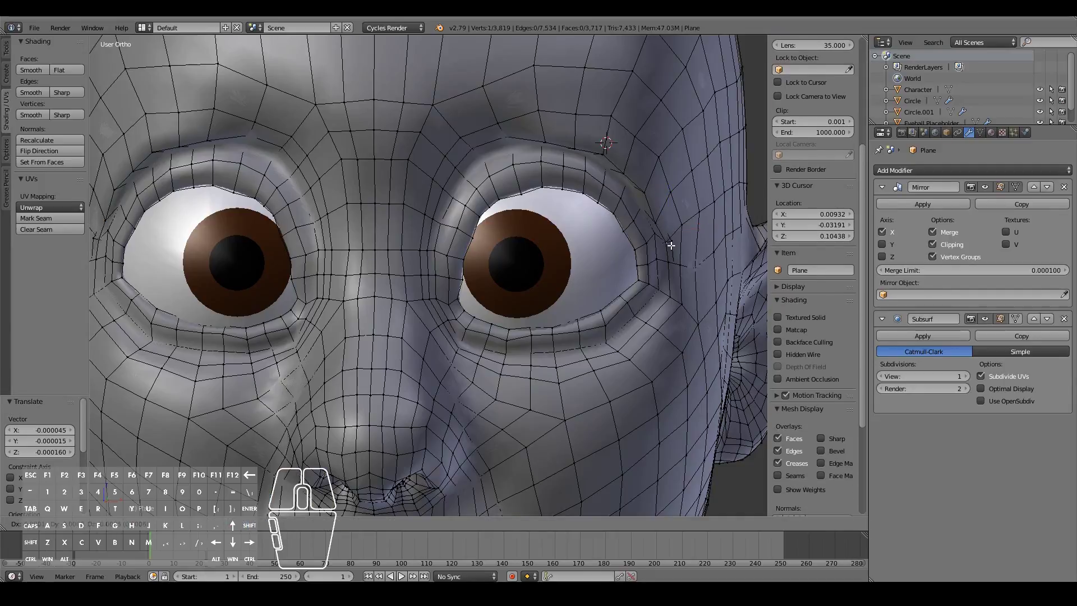
{"action": "middle_click_drag", "start_coordinate": [671, 245], "coordinate": [672, 295]}
{"action": "left_click", "coordinate": [579, 299]}
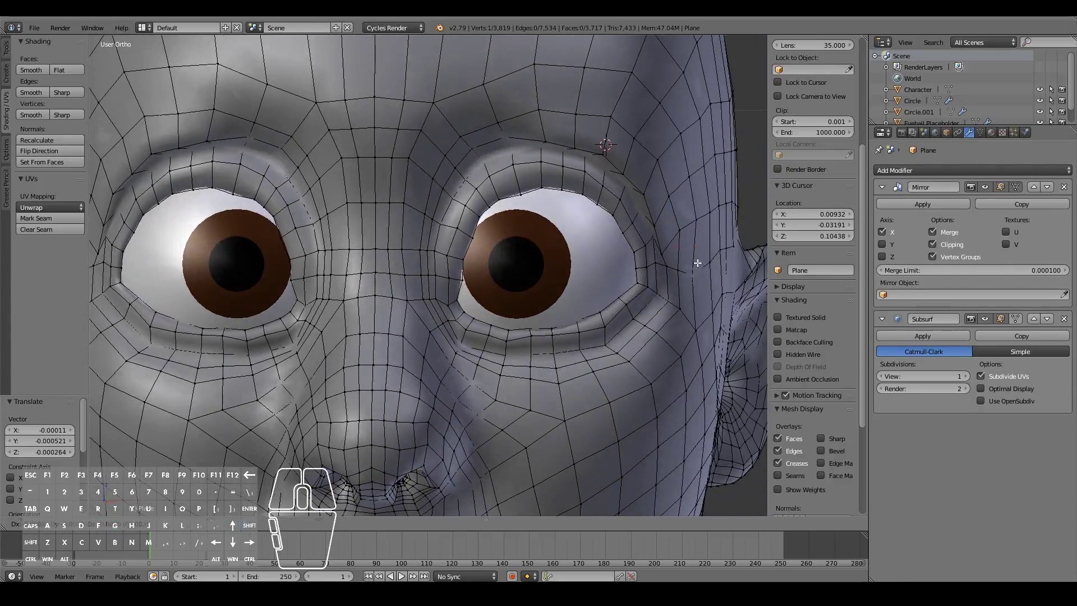
Adjust individual vertices of the edge loop above the upper eyelid crease in front view
{"action": "key", "text": "Tab"}
{"action": "scroll", "coordinate": [596, 259], "scroll_direction": "down", "scroll_amount": 3}
{"action": "key", "text": "KP_1"}
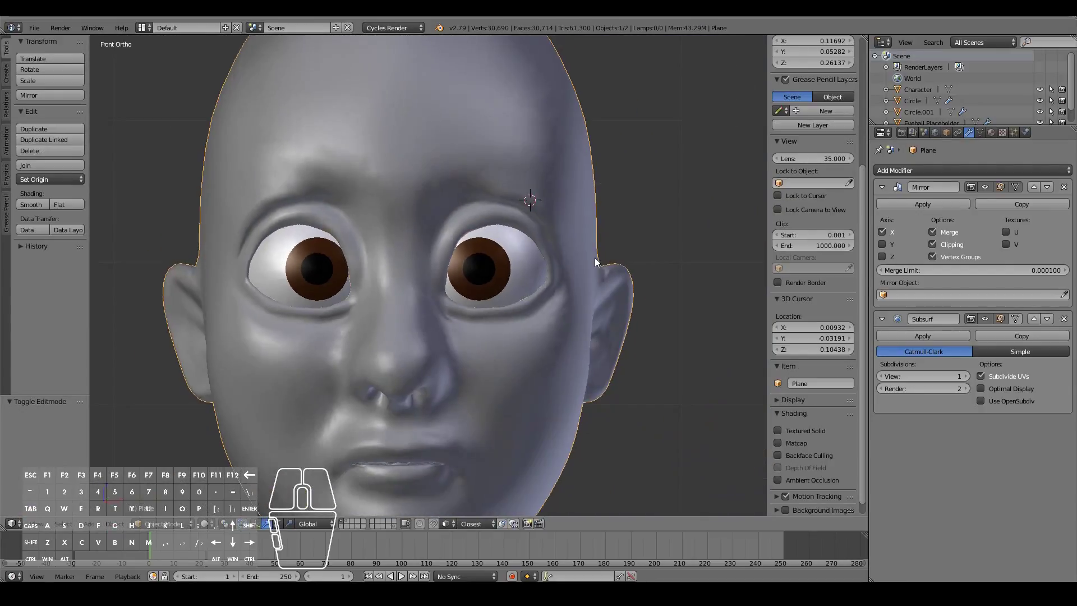
{"action": "scroll", "coordinate": [590, 278], "scroll_direction": "down", "scroll_amount": 5}
{"action": "scroll", "coordinate": [589, 278], "scroll_direction": "up", "scroll_amount": 2}
{"action": "scroll", "coordinate": [590, 278], "scroll_direction": "up", "scroll_amount": 6}
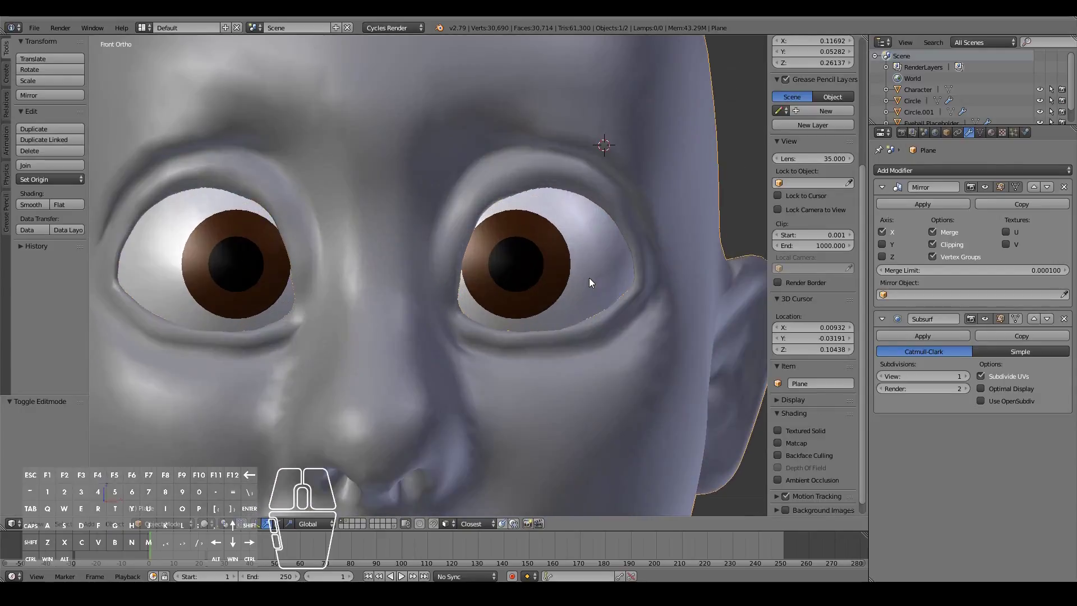
{"action": "key", "text": "Tab"}
{"action": "right_click", "coordinate": [541, 146]}
{"action": "key", "text": "g"}
{"action": "left_click", "coordinate": [556, 144]}
{"action": "key", "text": "g"}
{"action": "left_click", "coordinate": [547, 135]}
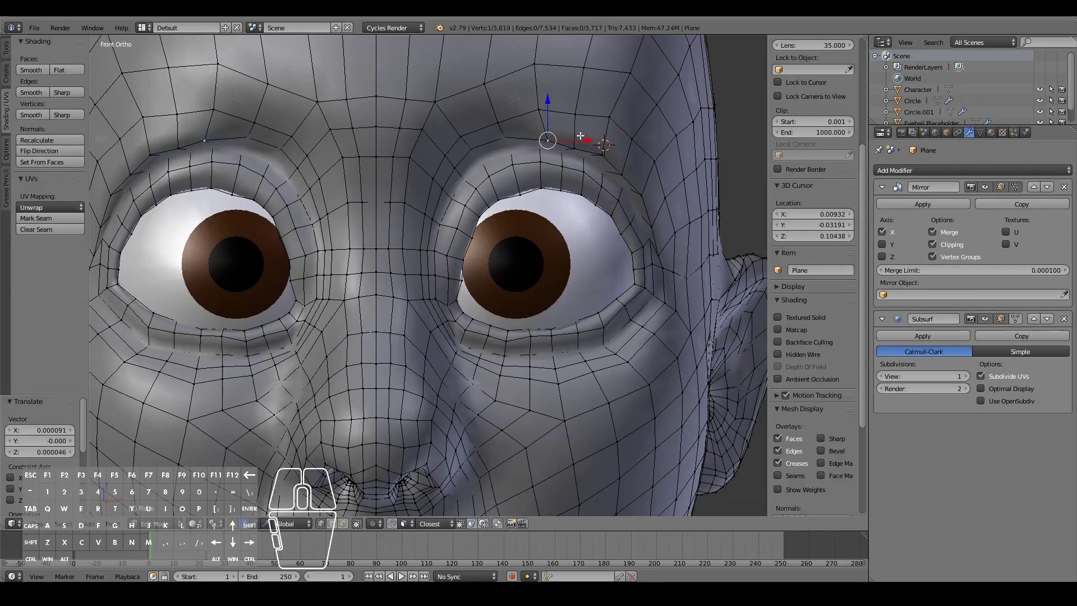
{"action": "key", "text": "g"}
{"action": "left_click", "coordinate": [577, 142]}
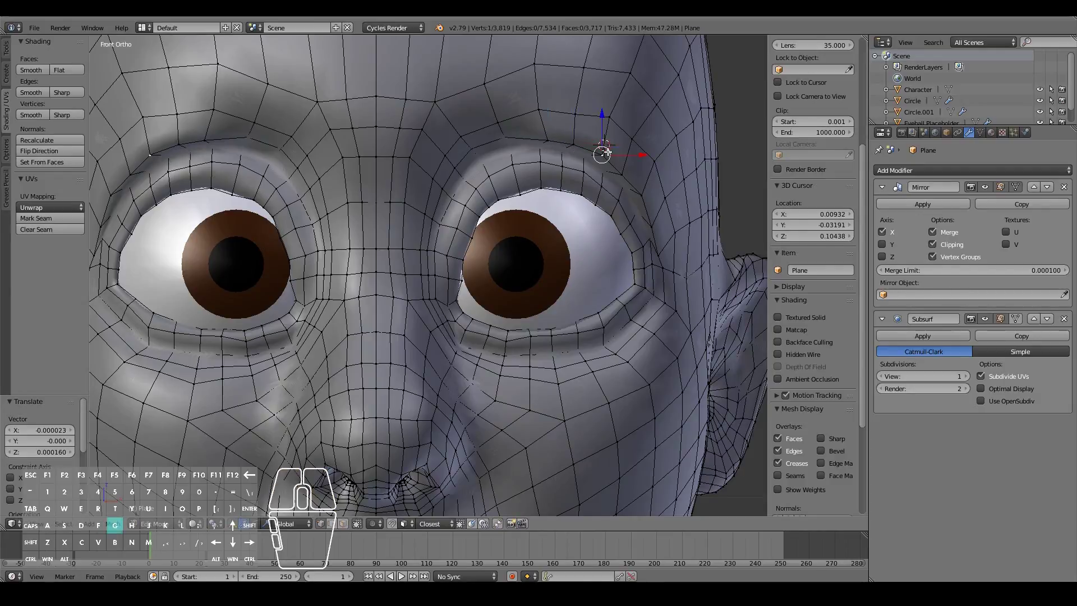
Shift individual upper eyelid crease vertices forward toward the face's front in a near-side view
{"action": "middle_click_drag", "start_coordinate": [603, 149], "coordinate": [465, 167]}
{"action": "right_click", "coordinate": [449, 139], "text": "shift"}
{"action": "right_click", "coordinate": [466, 164], "text": "shift"}
{"action": "key", "text": "g"}
{"action": "left_click", "coordinate": [447, 157]}
{"action": "right_click", "coordinate": [471, 187]}
{"action": "key", "text": "g"}
{"action": "left_click", "coordinate": [455, 176]}
{"action": "middle_click_drag", "start_coordinate": [402, 150], "coordinate": [433, 148]}
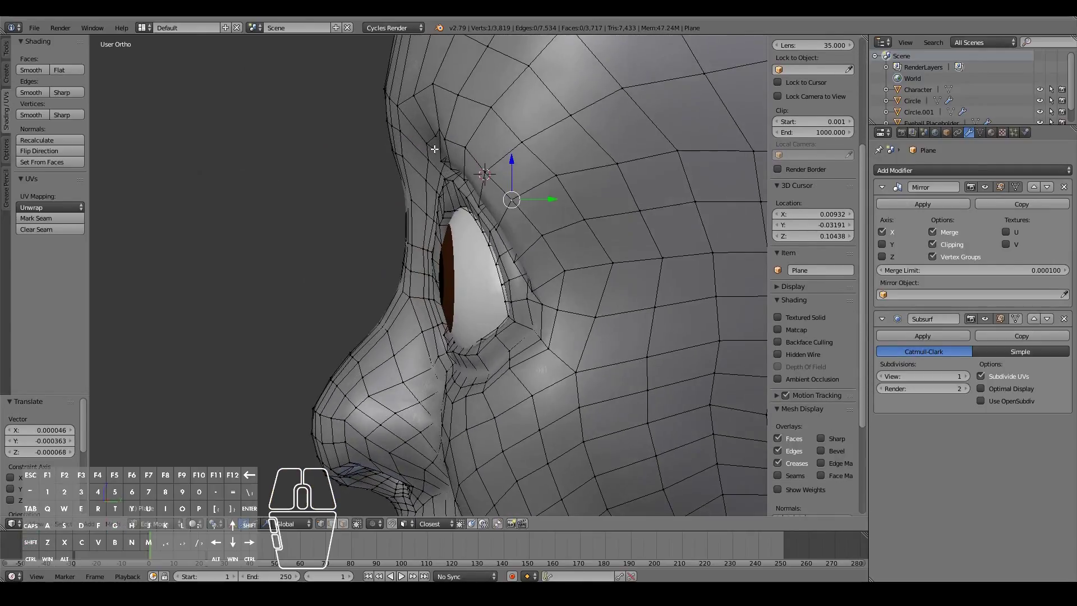
{"action": "key", "text": "g"}
{"action": "left_click", "coordinate": [431, 129]}
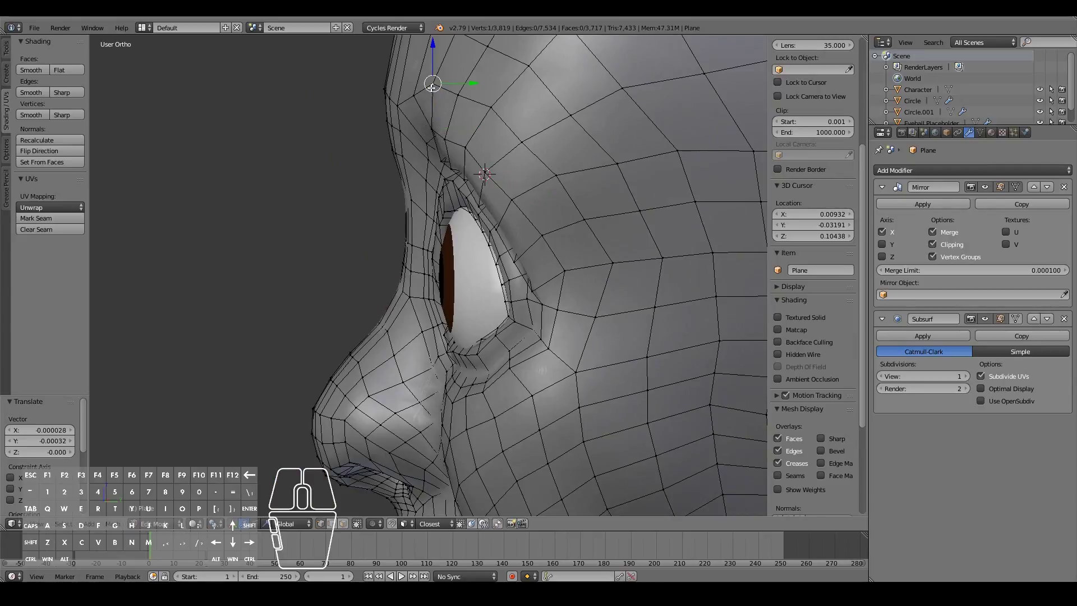
Adjust the brow vertices above the upper eyelid in the side profile
{"action": "right_click", "coordinate": [462, 97], "text": "shift"}
{"action": "right_click", "coordinate": [491, 105], "text": "shift"}
{"action": "middle_click_drag", "start_coordinate": [505, 125], "coordinate": [452, 102]}
{"action": "key", "text": "g"}
{"action": "left_click", "coordinate": [476, 127]}
{"action": "right_click", "coordinate": [418, 95]}
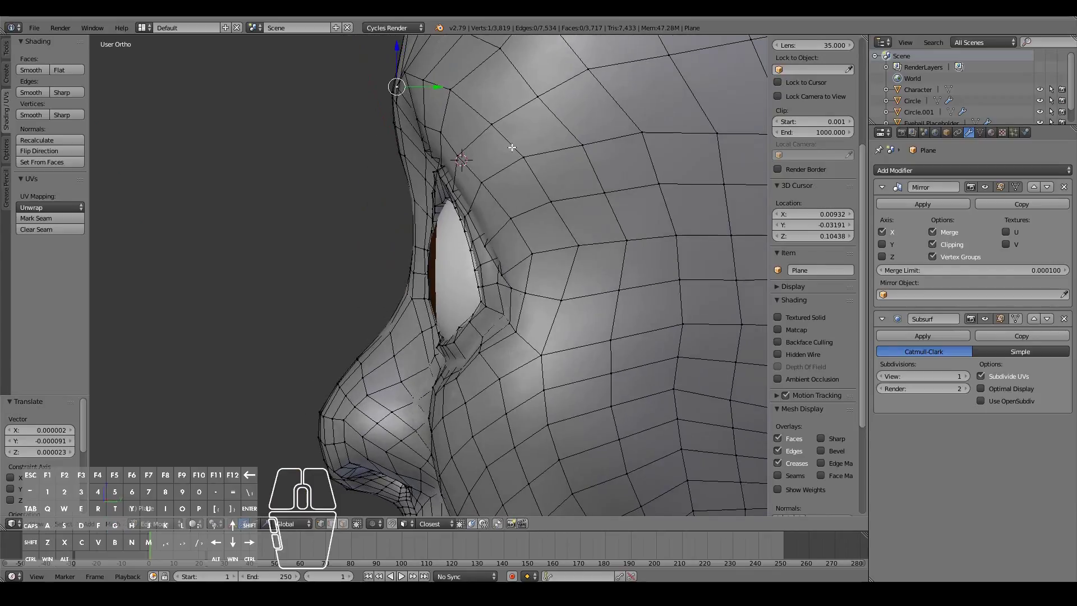
Examine the smoothed head and its upper eyelid creases from the front, at an angle and in side profile
{"action": "key", "text": "Tab"}
{"action": "scroll", "coordinate": [427, 194], "scroll_direction": "down", "scroll_amount": 3}
{"action": "middle_click_drag", "start_coordinate": [427, 194], "coordinate": [578, 190]}
{"action": "key", "text": "KP_1"}
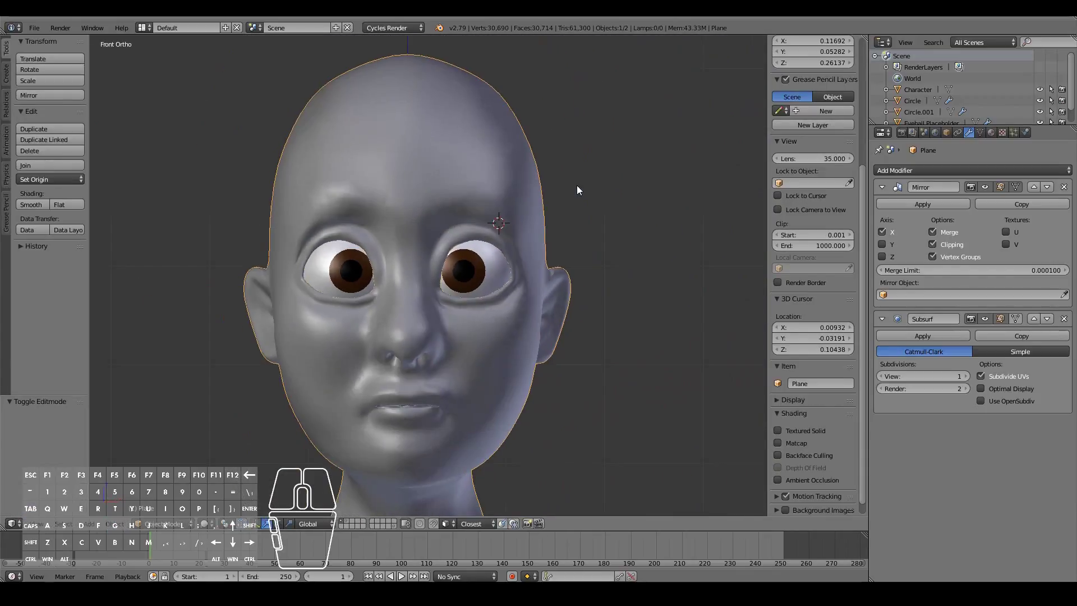
{"action": "scroll", "coordinate": [576, 185], "scroll_direction": "down", "scroll_amount": 4}
{"action": "scroll", "coordinate": [576, 216], "scroll_direction": "up", "scroll_amount": 8}
{"action": "mouse_move", "coordinate": [606, 252]}
{"action": "middle_mouse_down"}
{"action": "mouse_move", "coordinate": [524, 258]}
{"action": "mouse_move", "coordinate": [587, 255]}
{"action": "middle_mouse_up"}
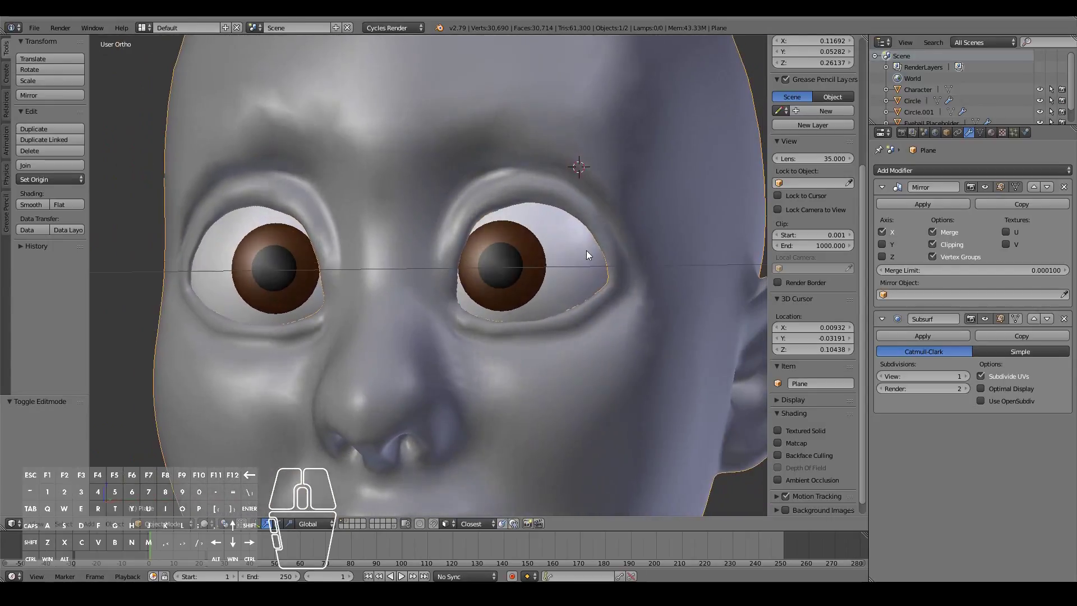
{"action": "scroll", "coordinate": [587, 250], "scroll_direction": "down", "scroll_amount": 5}
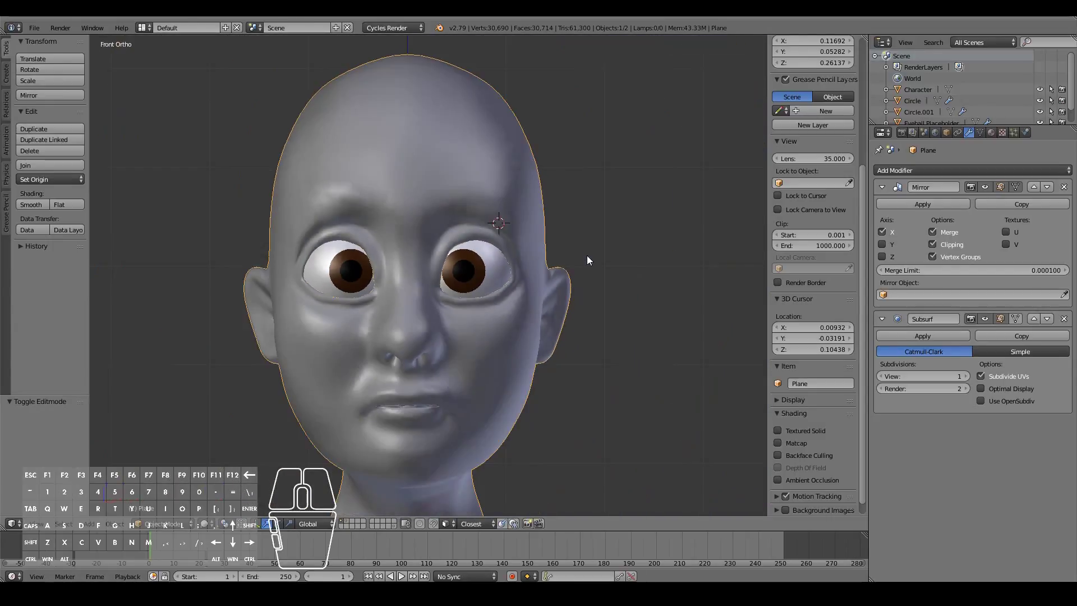
{"action": "mouse_move", "coordinate": [573, 291]}
{"action": "middle_mouse_down"}
{"action": "mouse_move", "coordinate": [518, 291]}
{"action": "mouse_move", "coordinate": [554, 294]}
{"action": "middle_mouse_up"}
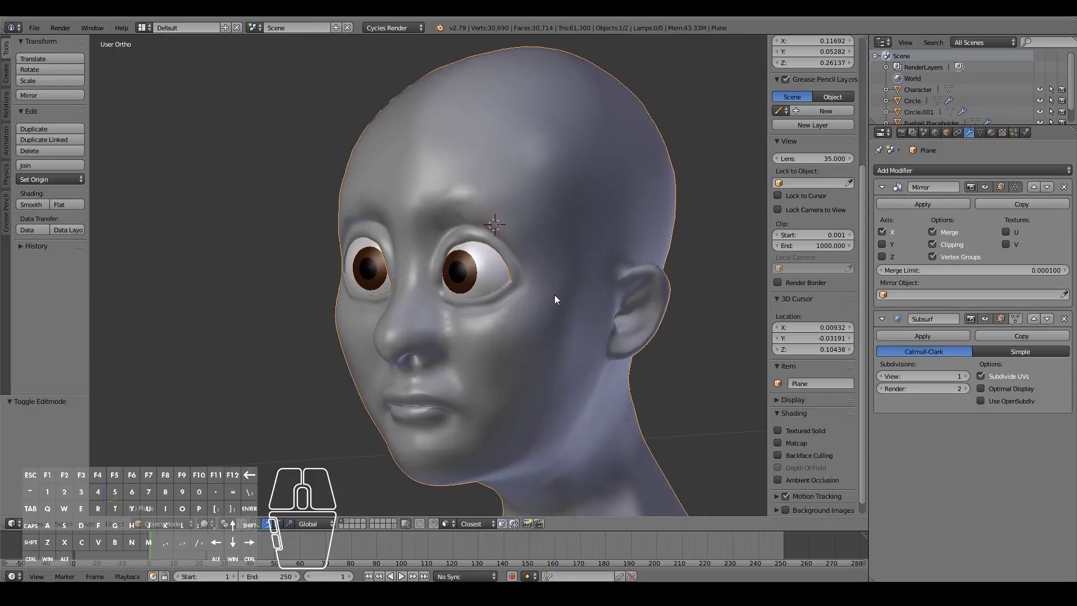
{"action": "key", "text": "KP_1"}
{"action": "scroll", "coordinate": [555, 295], "scroll_direction": "down", "scroll_amount": 3, "text": "shift"}
{"action": "key", "text": "KP_3"}
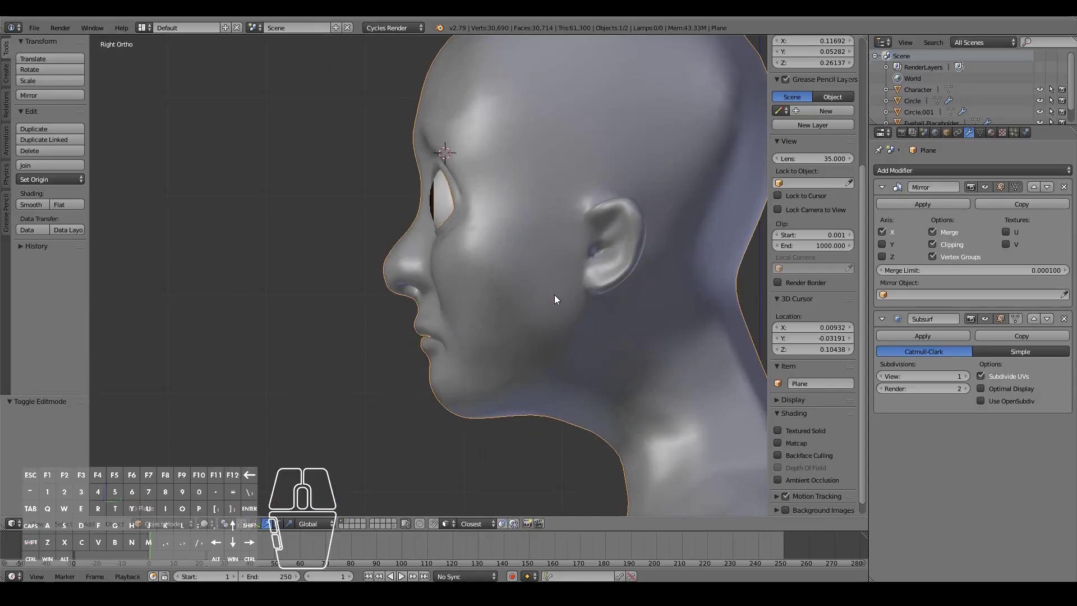
{"action": "scroll", "coordinate": [554, 295], "scroll_direction": "up", "scroll_amount": 2, "text": "ctrl"}
{"action": "scroll", "coordinate": [555, 295], "scroll_direction": "down", "scroll_amount": 5, "text": "ctrl"}
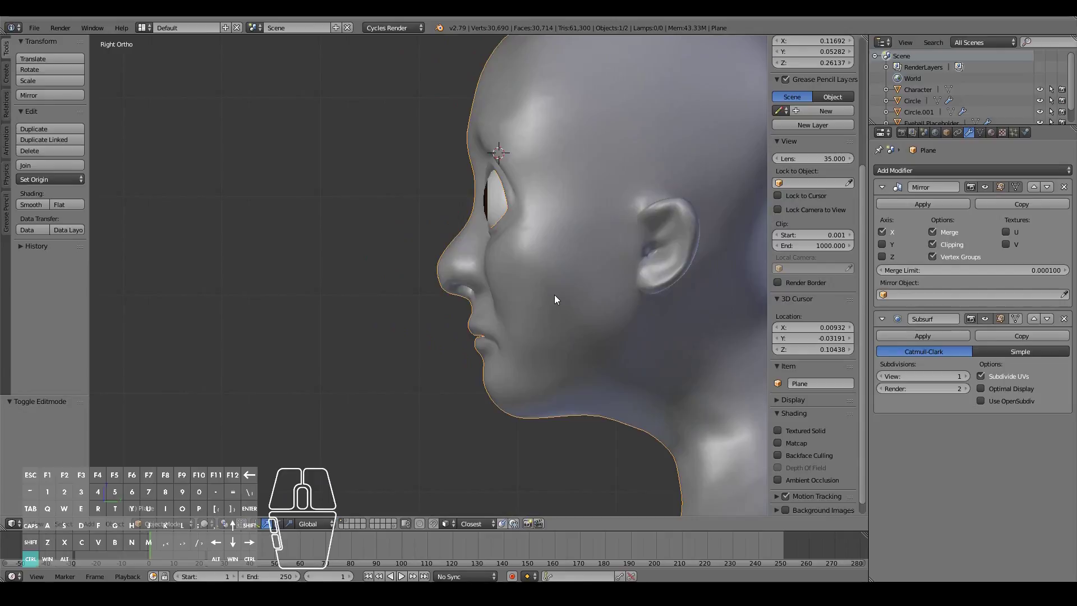
{"action": "scroll", "coordinate": [476, 292], "scroll_direction": "up", "scroll_amount": 1}
{"action": "scroll", "coordinate": [477, 292], "scroll_direction": "up", "scroll_amount": 1}
{"action": "scroll", "coordinate": [541, 99], "scroll_direction": "up", "scroll_amount": 1}
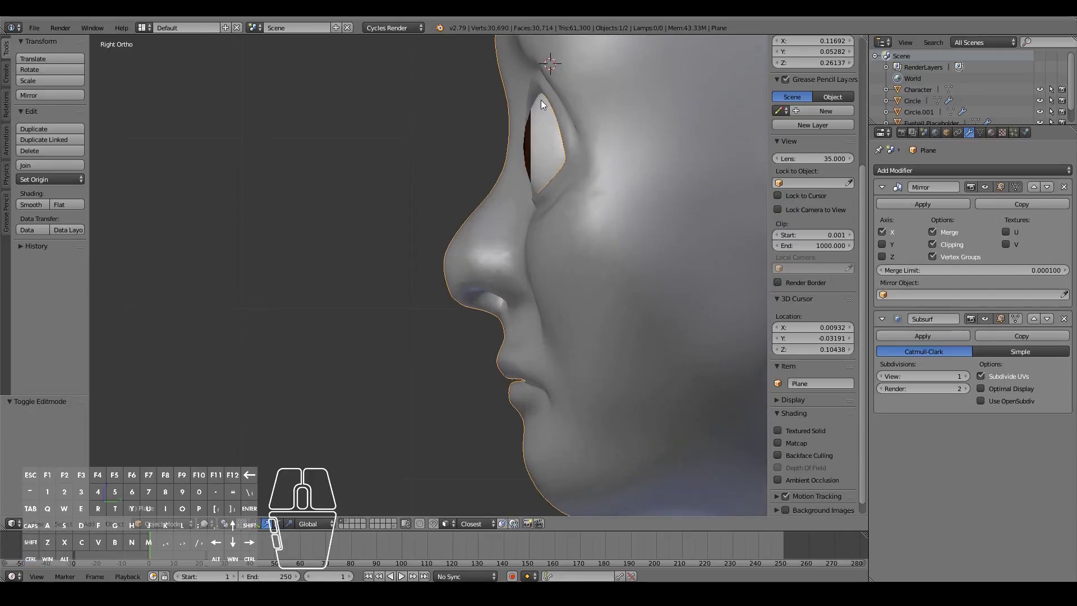
{"action": "key", "text": "Tab"}
{"action": "middle_click_drag", "start_coordinate": [528, 62], "coordinate": [547, 67]}
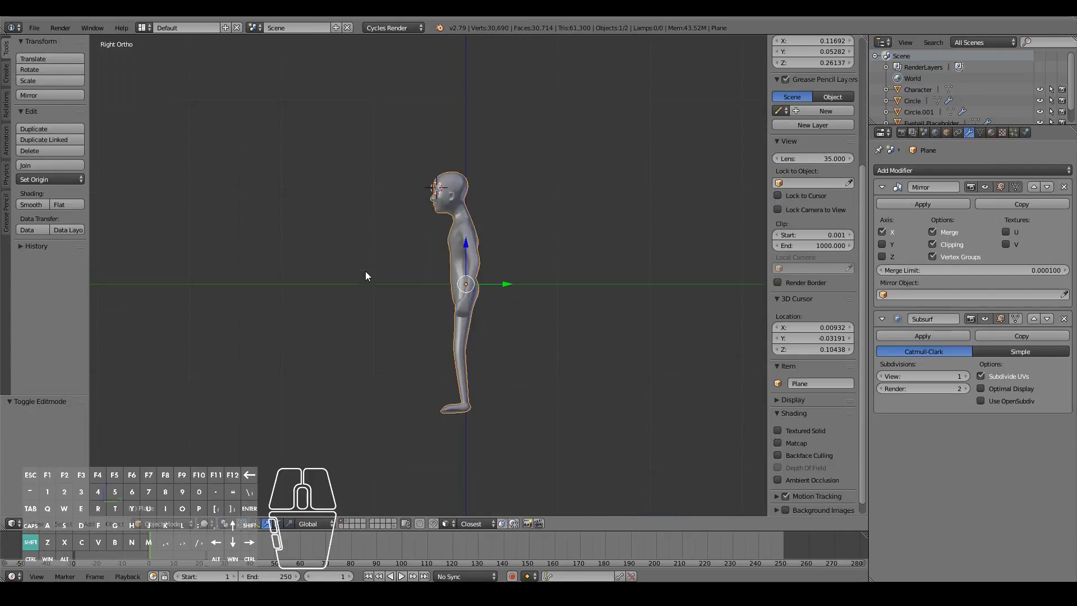
Shift the edge loop around the foot's lower side slightly down in side view
{"action": "scroll", "coordinate": [366, 271], "scroll_direction": "down", "scroll_amount": 6, "text": "shift"}
{"action": "scroll", "coordinate": [533, 295], "scroll_direction": "up", "scroll_amount": 2}
{"action": "scroll", "coordinate": [533, 291], "scroll_direction": "up", "scroll_amount": 2}
{"action": "middle_click_drag", "start_coordinate": [533, 291], "coordinate": [589, 298]}
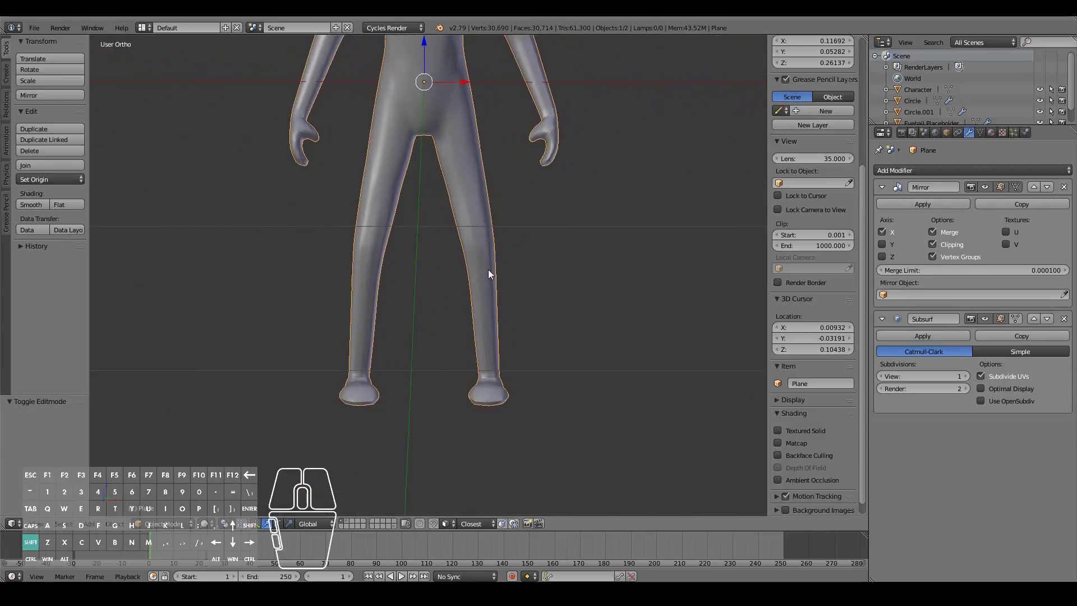
{"action": "key", "text": "KP_3"}
{"action": "scroll", "coordinate": [488, 269], "scroll_direction": "down", "scroll_amount": 5, "text": "shift"}
{"action": "scroll", "coordinate": [549, 312], "scroll_direction": "up", "scroll_amount": 6}
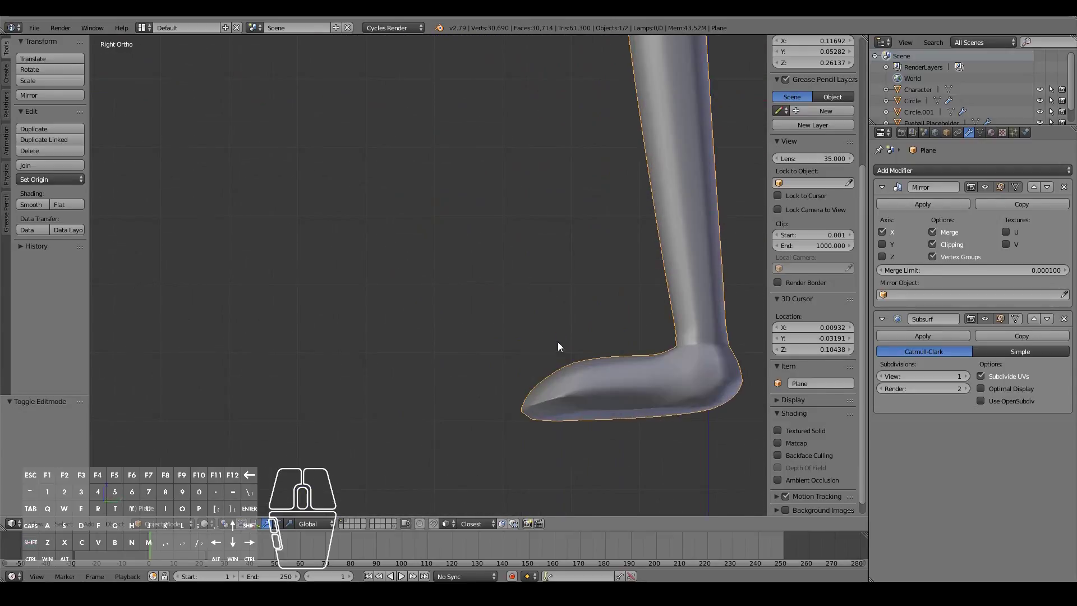
{"action": "key", "text": "Tab"}
{"action": "scroll", "coordinate": [605, 407], "scroll_direction": "down", "scroll_amount": 4, "text": "ctrl"}
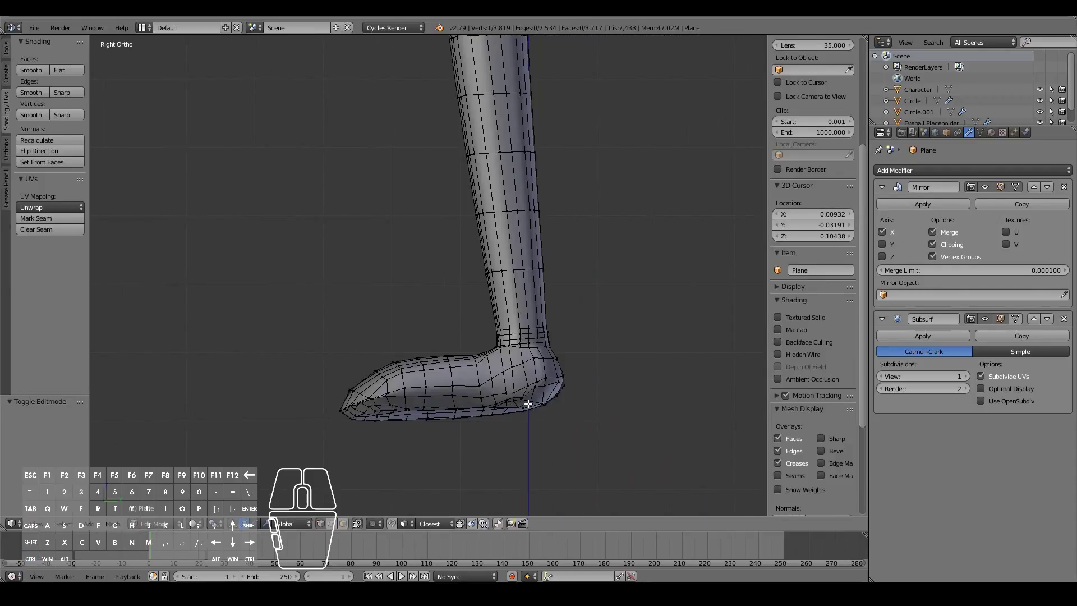
{"action": "scroll", "coordinate": [528, 404], "scroll_direction": "up", "scroll_amount": 3}
{"action": "right_click", "coordinate": [604, 474], "text": "alt"}
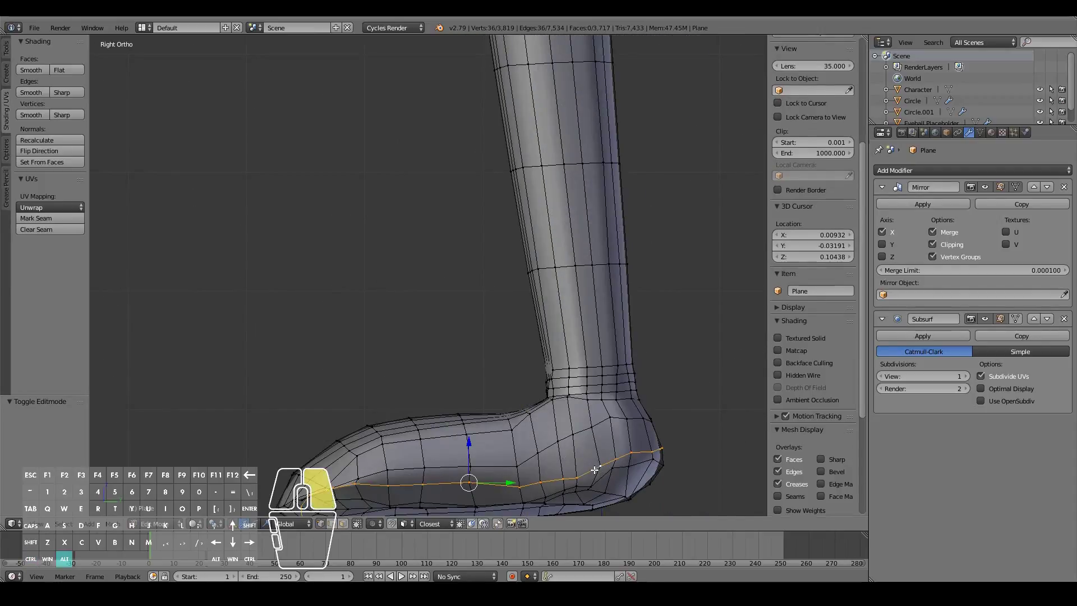
{"action": "scroll", "coordinate": [602, 482], "scroll_direction": "down", "scroll_amount": 5, "text": "shift"}
{"action": "scroll", "coordinate": [617, 468], "scroll_direction": "up", "scroll_amount": 1}
{"action": "key", "text": "g"}
{"action": "left_click", "coordinate": [630, 460]}
Smooth the vertices of the edge loop around the rim of the sole
{"action": "middle_click_drag", "start_coordinate": [582, 457], "coordinate": [498, 317]}
{"action": "key", "text": "KP_3"}
{"action": "right_click", "coordinate": [647, 429], "text": "alt"}
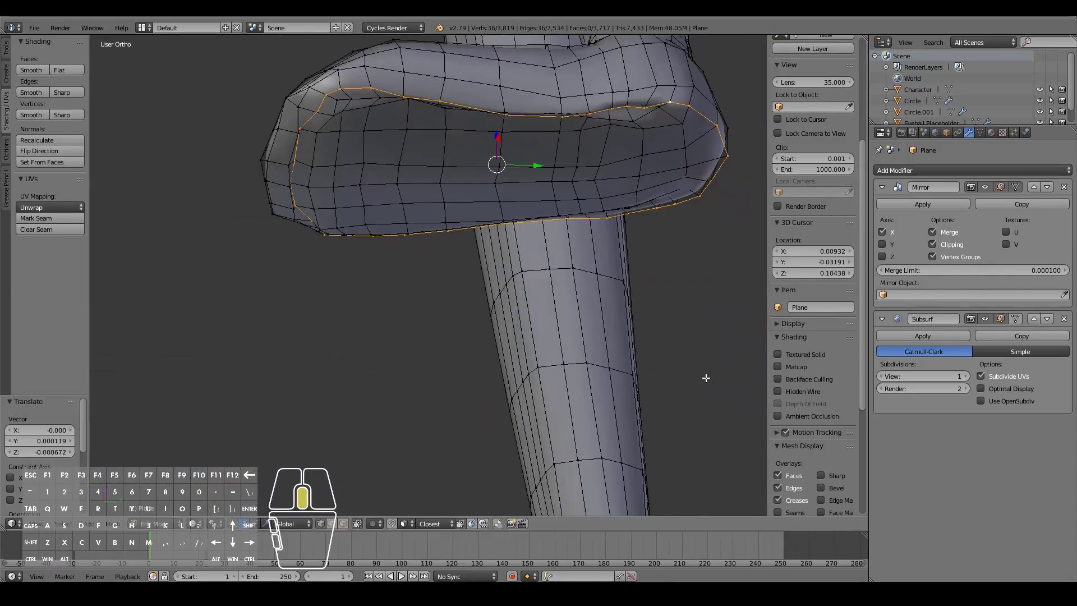
{"action": "key", "text": "w"}
{"action": "left_click", "coordinate": [491, 358]}
{"action": "middle_click_drag", "start_coordinate": [487, 358], "coordinate": [471, 258]}
{"action": "right_click", "coordinate": [637, 157], "text": "alt"}
Smooth the central patch of faces on the underside of the foot
{"action": "middle_click_drag", "start_coordinate": [416, 196], "coordinate": [390, 168]}
{"action": "key", "text": "a"}
{"action": "key", "text": "b"}
{"action": "left_click_drag", "start_coordinate": [291, 170], "coordinate": [662, 325]}
{"action": "middle_click_drag", "start_coordinate": [654, 323], "coordinate": [618, 276]}
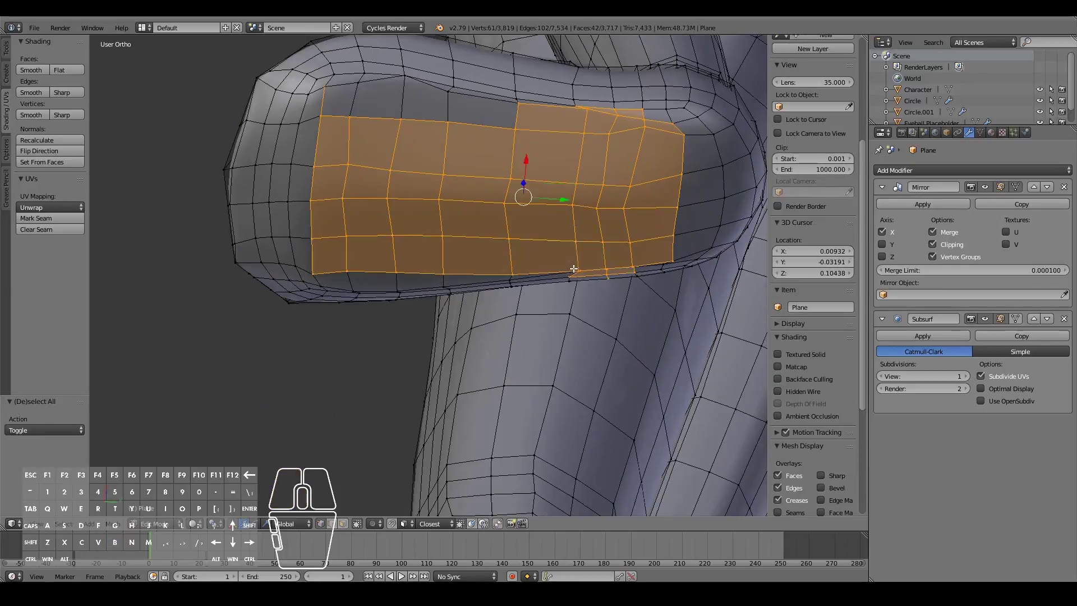
{"action": "key", "text": "w"}
{"action": "left_click", "coordinate": [618, 274]}
Grow a selection three times from one vertex on the front of the sole and smooth it twice
{"action": "right_click", "coordinate": [405, 79]}
{"action": "key", "text": "ctrl+KP_Add"}
{"action": "key", "text": "ctrl+KP_Add"}
{"action": "key", "text": "ctrl+KP_Add"}
{"action": "key", "text": "w"}
{"action": "left_click", "coordinate": [427, 206]}
{"action": "key", "text": "w"}
{"action": "left_click", "coordinate": [418, 205]}
Box-select vertices along the lower foot in side view and smooth them twice
{"action": "key", "text": "KP_3"}
{"action": "scroll", "coordinate": [419, 205], "scroll_direction": "down", "scroll_amount": 6}
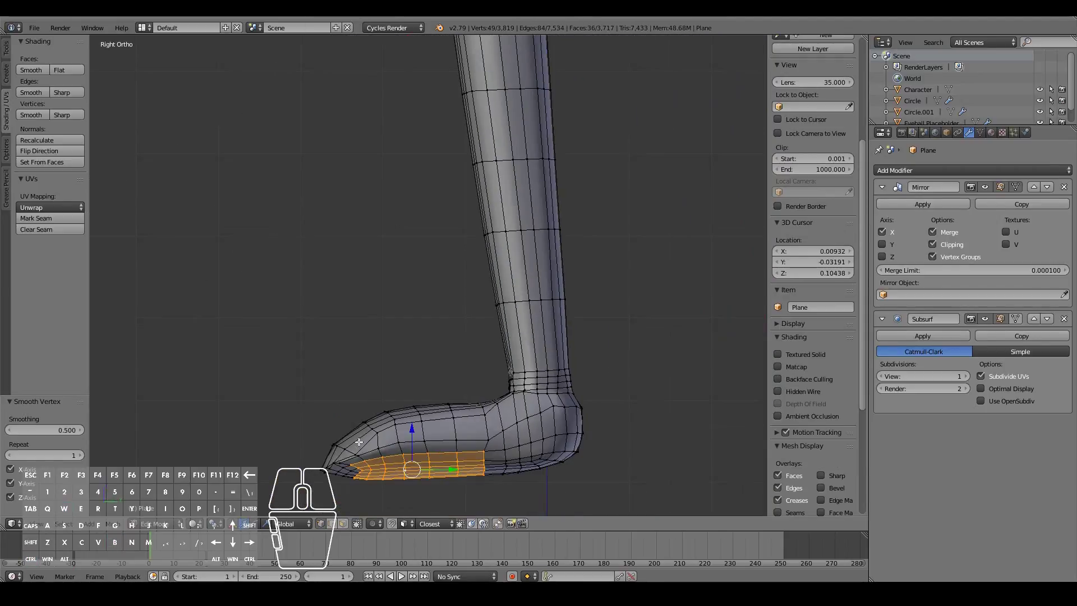
{"action": "key", "text": "a"}
{"action": "key", "text": "b"}
{"action": "middle_click_drag", "start_coordinate": [572, 472], "coordinate": [614, 420]}
{"action": "key", "text": "w"}
{"action": "left_click", "coordinate": [615, 421]}
{"action": "key", "text": "w"}
{"action": "left_click", "coordinate": [584, 422]}
Reposition a single vertex on the side of the foot near the sole
{"action": "scroll", "coordinate": [448, 314], "scroll_direction": "up", "scroll_amount": 6}
{"action": "right_click", "coordinate": [430, 278]}
{"action": "key", "text": "g"}
{"action": "left_click", "coordinate": [456, 271]}
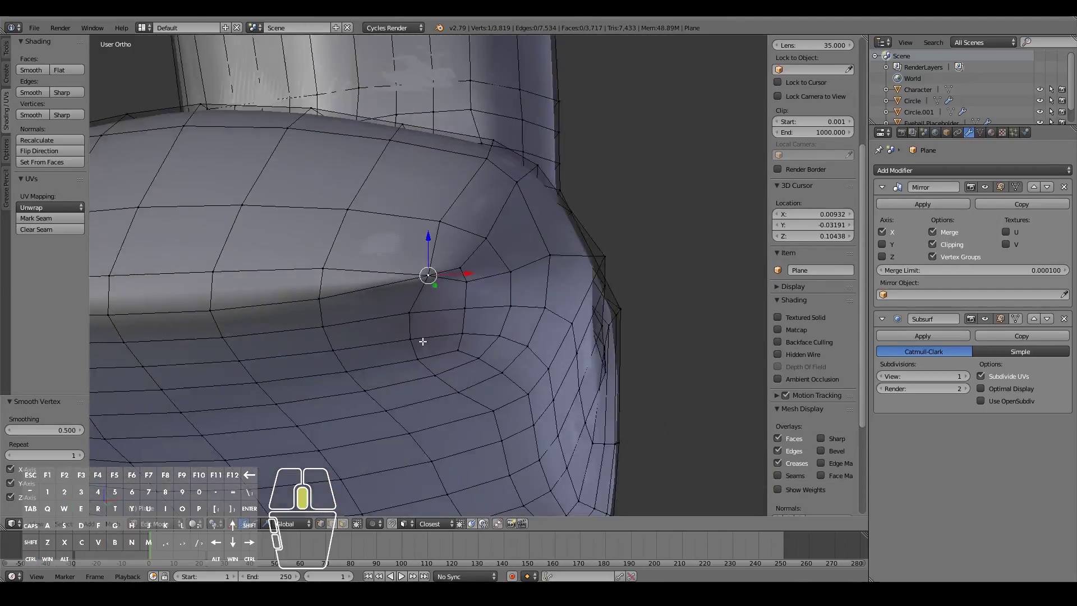
Enable proportional editing and move the toe-tip vertices up and forward to make the toe blunter
{"action": "key", "text": "Tab"}
{"action": "scroll", "coordinate": [363, 289], "scroll_direction": "down", "scroll_amount": 8}
{"action": "key", "text": "KP_3"}
{"action": "key", "text": "Tab"}
{"action": "key", "text": "a"}
{"action": "key", "text": "b"}
{"action": "left_click_drag", "start_coordinate": [438, 233], "coordinate": [458, 254]}
{"action": "left_click", "coordinate": [376, 523]}
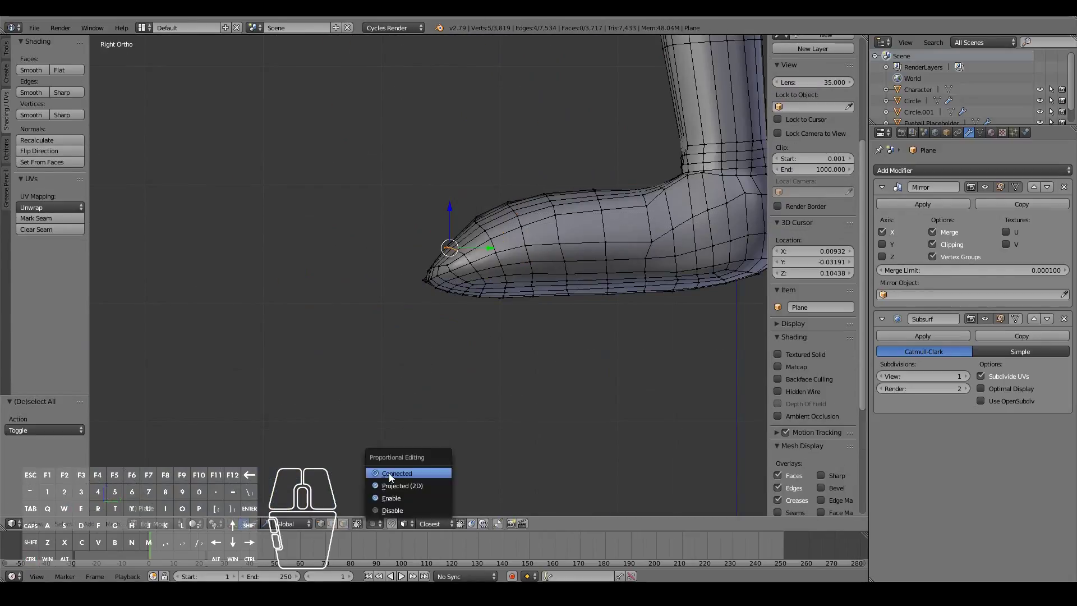
{"action": "left_click", "coordinate": [388, 500]}
{"action": "key", "text": "g"}
{"action": "left_click", "coordinate": [430, 232]}
Flatten the sole vertices by scaling them to 0 along Z, and adjust their height
{"action": "scroll", "coordinate": [429, 232], "scroll_direction": "down", "scroll_amount": 1}
{"action": "key", "text": "a"}
{"action": "right_click", "coordinate": [493, 272], "text": "alt"}
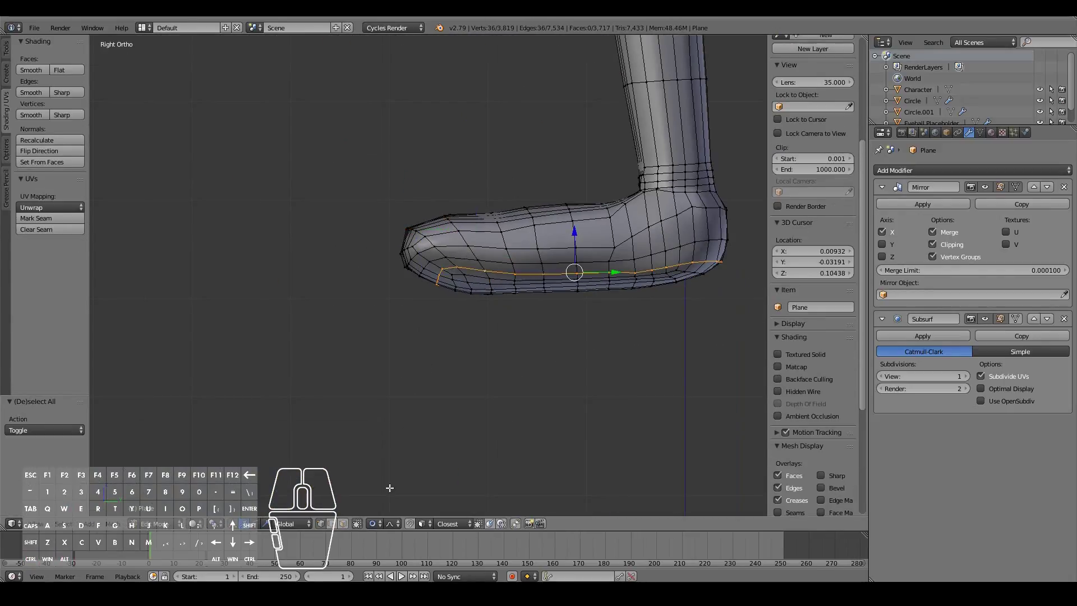
{"action": "left_click", "coordinate": [358, 523]}
{"action": "key", "text": "b"}
{"action": "left_click_drag", "start_coordinate": [452, 275], "coordinate": [721, 342]}
{"action": "key", "text": "z"}
{"action": "key", "text": "0"}
{"action": "key", "text": "Return"}
{"action": "key", "text": "g"}
{"action": "key", "text": "z"}
{"action": "left_click", "coordinate": [699, 308]}
{"action": "key", "text": "Tab"}
{"action": "scroll", "coordinate": [626, 302], "scroll_direction": "down", "scroll_amount": 7}
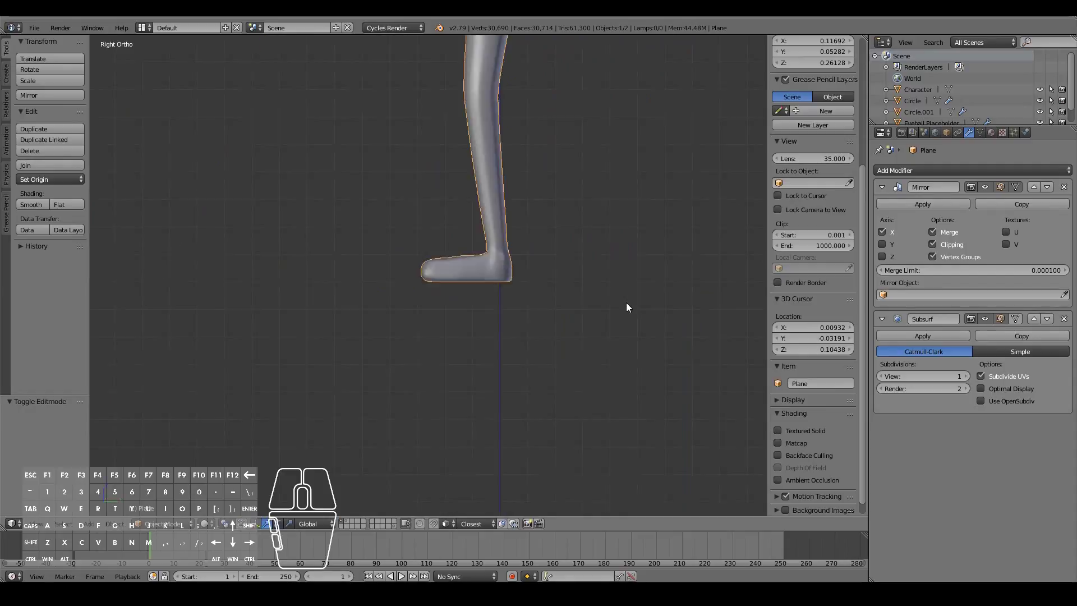
Lower a group of vertices on top of the foot with proportional editing in side view
{"action": "scroll", "coordinate": [627, 302], "scroll_direction": "up", "scroll_amount": 8}
{"action": "key", "text": "Tab"}
{"action": "key", "text": "a"}
{"action": "key", "text": "b"}
{"action": "left_click_drag", "start_coordinate": [494, 189], "coordinate": [522, 224]}
{"action": "key", "text": "g"}
{"action": "left_click", "coordinate": [534, 245]}
Lower a second group of vertices farther along the top of the foot toward the ankle
{"action": "key", "text": "a"}
{"action": "key", "text": "b"}
{"action": "left_click_drag", "start_coordinate": [579, 175], "coordinate": [618, 216]}
{"action": "key", "text": "g"}
{"action": "left_click", "coordinate": [625, 243]}
{"action": "key", "text": "Tab"}
{"action": "key", "text": "Tab"}
Box-select the toe corner from above and smooth it twice
{"action": "key", "text": "KP_7"}
{"action": "key", "text": "a"}
{"action": "key", "text": "b"}
{"action": "left_click_drag", "start_coordinate": [307, 251], "coordinate": [338, 295]}
{"action": "key", "text": "w"}
{"action": "left_click", "coordinate": [339, 295]}
{"action": "key", "text": "w"}
{"action": "left_click", "coordinate": [339, 294]}
{"action": "middle_click_drag", "start_coordinate": [339, 294], "coordinate": [344, 275]}
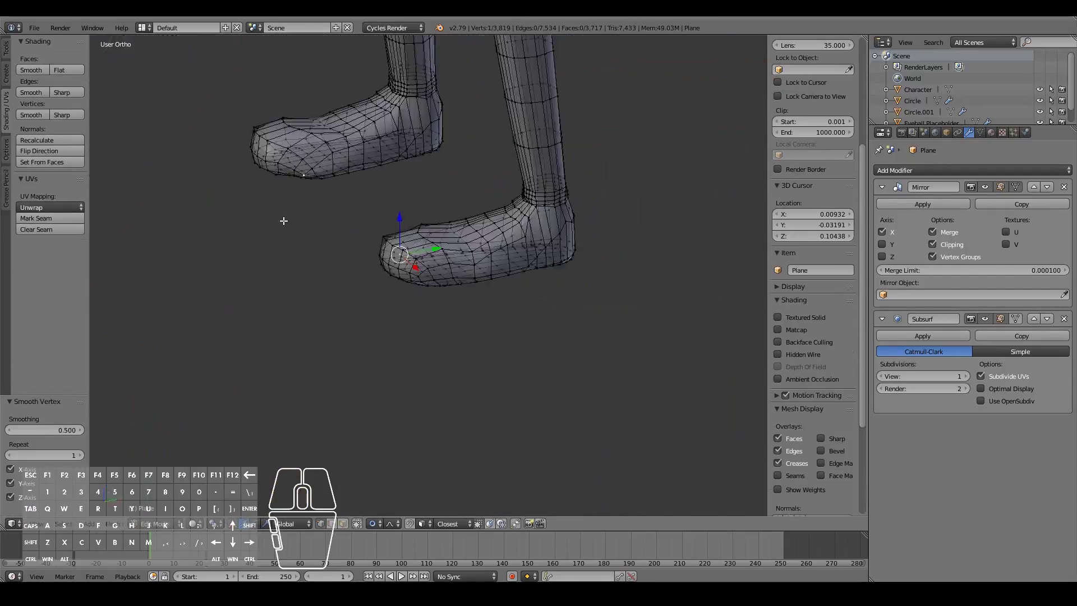
Select two neighbouring edge loops just above the knee and scale them
{"action": "key", "text": "Tab"}
{"action": "key", "text": "KP_3"}
{"action": "middle_click_drag", "start_coordinate": [398, 191], "coordinate": [432, 283]}
{"action": "key", "text": "KP_1"}
{"action": "middle_click_drag", "start_coordinate": [431, 483], "coordinate": [429, 325], "text": "shift"}
{"action": "key", "text": "Tab"}
{"action": "scroll", "coordinate": [429, 325], "scroll_direction": "up", "scroll_amount": 2}
{"action": "right_click", "coordinate": [404, 282], "text": "alt"}
{"action": "scroll", "coordinate": [496, 356], "scroll_direction": "down", "scroll_amount": 5}
{"action": "scroll", "coordinate": [419, 347], "scroll_direction": "up", "scroll_amount": 4}
{"action": "right_click", "coordinate": [414, 343], "text": "alt+shift"}
{"action": "key", "text": "s"}
{"action": "middle_click_drag", "start_coordinate": [396, 365], "coordinate": [351, 378]}
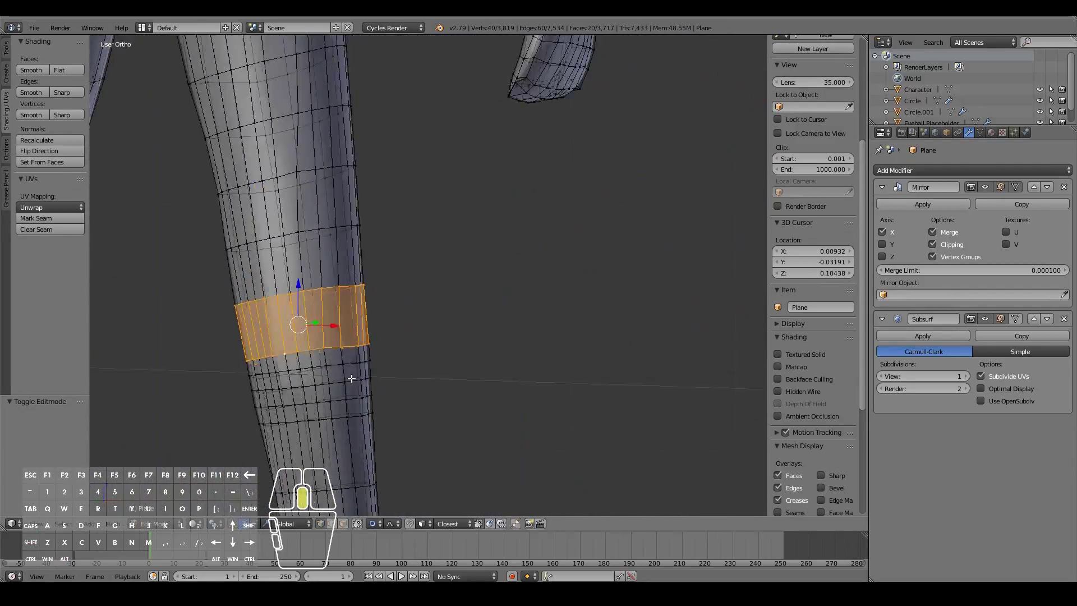
Select the edge loop at the top of the knee, scale it along Y and reposition it in side view
{"action": "right_click", "coordinate": [352, 380], "text": "alt"}
{"action": "key", "text": "KP_3"}
{"action": "key", "text": "s"}
{"action": "key", "text": "y"}
{"action": "left_click", "coordinate": [489, 401]}
{"action": "key", "text": "g"}
{"action": "left_click", "coordinate": [486, 402]}
{"action": "key", "text": "Tab"}
{"action": "middle_click_drag", "start_coordinate": [486, 402], "coordinate": [481, 426]}
{"action": "key", "text": "Tab"}
{"action": "key", "text": "KP_3"}
{"action": "key", "text": "s"}
{"action": "key", "text": "y"}
{"action": "right_click", "coordinate": [463, 392]}
{"action": "key", "text": "KP_1"}
{"action": "scroll", "coordinate": [483, 382], "scroll_direction": "up", "scroll_amount": 2}
{"action": "key", "text": "s"}
{"action": "key", "text": "x"}
{"action": "right_click", "coordinate": [491, 353]}
Select a higher edge loop on the leg and slide it along the surface
{"action": "key", "text": "Tab"}
{"action": "key", "text": "KP_3"}
{"action": "key", "text": "Tab"}
{"action": "key", "text": "a"}
{"action": "right_click", "coordinate": [416, 225], "text": "alt"}
{"action": "key", "text": "g"}
{"action": "key", "text": "g"}
{"action": "key", "text": "Tab"}
Select a lower edge loop on the leg and reposition it in front view
{"action": "mouse_move", "coordinate": [323, 424]}
{"action": "middle_mouse_down"}
{"action": "mouse_move", "coordinate": [364, 430]}
{"action": "mouse_move", "coordinate": [464, 407]}
{"action": "mouse_move", "coordinate": [392, 404]}
{"action": "mouse_move", "coordinate": [367, 434]}
{"action": "middle_mouse_up"}
{"action": "key", "text": "Tab"}
{"action": "right_click", "coordinate": [392, 404], "text": "alt"}
{"action": "key", "text": "KP_1"}
{"action": "key", "text": "g"}
{"action": "left_click", "coordinate": [384, 411]}
{"action": "key", "text": "Tab"}
Lasso-select a small group of vertices along the leg in front view and move them slightly downward
{"action": "scroll", "coordinate": [385, 416], "scroll_direction": "down", "scroll_amount": 1}
{"action": "key", "text": "KP_1"}
{"action": "key", "text": "Tab"}
{"action": "scroll", "coordinate": [346, 267], "scroll_direction": "up", "scroll_amount": 3}
{"action": "key", "text": "a"}
{"action": "mouse_move", "coordinate": [334, 210]}
{"action": "left_mouse_down", "text": "ctrl"}
{"action": "mouse_move", "coordinate": [329, 202]}
{"action": "mouse_move", "coordinate": [356, 276]}
{"action": "left_mouse_up", "text": "ctrl"}
{"action": "key", "text": "g"}
{"action": "left_click", "coordinate": [359, 283]}
{"action": "key", "text": "Tab"}
{"action": "scroll", "coordinate": [413, 314], "scroll_direction": "down", "scroll_amount": 3}
Select the vertices above the elbow in front view and move them down
{"action": "middle_click_drag", "start_coordinate": [413, 321], "coordinate": [527, 268]}
{"action": "scroll", "coordinate": [388, 287], "scroll_direction": "down", "scroll_amount": 5}
{"action": "key", "text": "KP_1"}
{"action": "key", "text": "Tab"}
{"action": "scroll", "coordinate": [379, 291], "scroll_direction": "up", "scroll_amount": 6}
{"action": "right_click", "coordinate": [383, 185], "text": "shift"}
{"action": "key", "text": "KP_1"}
{"action": "key", "text": "g"}
{"action": "left_click", "coordinate": [384, 216]}
Lasso-select the edge loop at the elbow and move it slightly down and outward in front view
{"action": "key", "text": "a"}
{"action": "left_click_drag", "start_coordinate": [397, 223], "coordinate": [428, 240], "text": "ctrl"}
{"action": "key", "text": "g"}
{"action": "left_click", "coordinate": [437, 248]}
{"action": "key", "text": "Tab"}
{"action": "key", "text": "Tab"}
Scale up the selected elbow edge loop in side view to fill out the elbow
{"action": "middle_click_drag", "start_coordinate": [437, 247], "coordinate": [423, 355]}
{"action": "scroll", "coordinate": [565, 255], "scroll_direction": "up", "scroll_amount": 3}
{"action": "key", "text": "Tab"}
{"action": "key", "text": "Tab"}
{"action": "key", "text": "Tab"}
{"action": "scroll", "coordinate": [286, 280], "scroll_direction": "down", "scroll_amount": 4}
{"action": "key", "text": "KP_3"}
{"action": "key", "text": "Tab"}
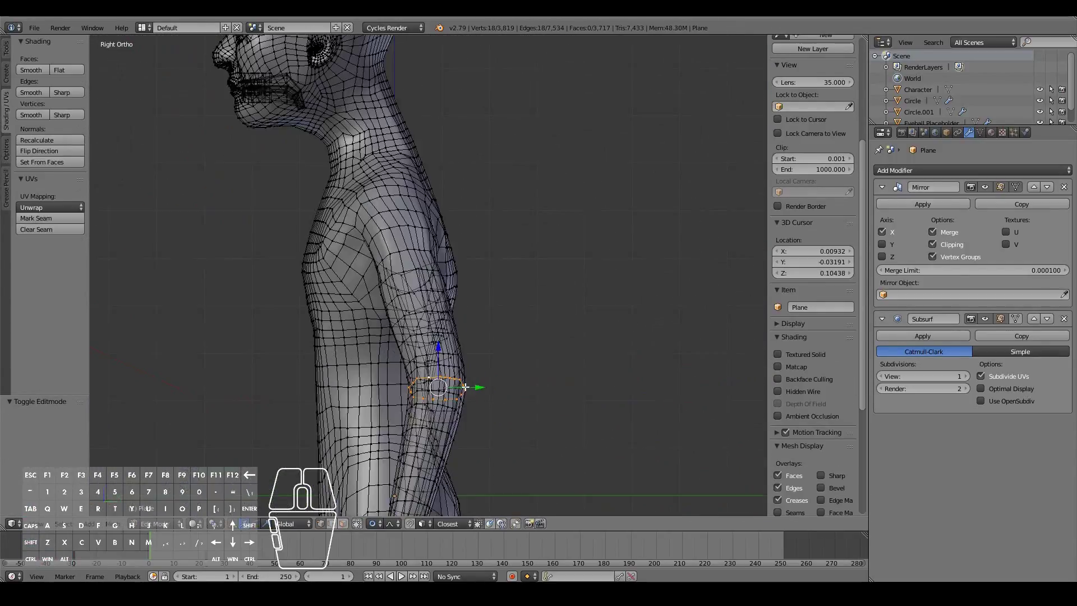
{"action": "scroll", "coordinate": [429, 391], "scroll_direction": "up", "scroll_amount": 5}
{"action": "key", "text": "s"}
{"action": "left_click", "coordinate": [543, 397]}
{"action": "key", "text": "Tab"}
{"action": "key", "text": "Tab"}
{"action": "scroll", "coordinate": [539, 397], "scroll_direction": "down", "scroll_amount": 3}
Adjust the elbow edge loop's width by scaling it again in front view
{"action": "middle_click_drag", "start_coordinate": [539, 396], "coordinate": [475, 404]}
{"action": "key", "text": "KP_1"}
{"action": "key", "text": "Tab"}
{"action": "scroll", "coordinate": [507, 374], "scroll_direction": "down", "scroll_amount": 3}
{"action": "scroll", "coordinate": [507, 375], "scroll_direction": "up", "scroll_amount": 7}
{"action": "key", "text": "Tab"}
{"action": "key", "text": "s"}
{"action": "left_click", "coordinate": [727, 333]}
{"action": "key", "text": "Tab"}
Move two individual vertices on the arm slightly downward to even out the surface
{"action": "scroll", "coordinate": [607, 342], "scroll_direction": "down", "scroll_amount": 6}
{"action": "middle_click_drag", "start_coordinate": [607, 343], "coordinate": [422, 307]}
{"action": "key", "text": "Tab"}
{"action": "scroll", "coordinate": [322, 309], "scroll_direction": "up", "scroll_amount": 4}
{"action": "right_click", "coordinate": [331, 319]}
{"action": "key", "text": "g"}
{"action": "left_click", "coordinate": [332, 330]}
{"action": "right_click", "coordinate": [317, 390]}
{"action": "key", "text": "g"}
{"action": "left_click", "coordinate": [317, 393]}
Orbit around the mesh and nudge one more vertex sideways to smooth the contour
{"action": "key", "text": "Tab"}
{"action": "key", "text": "Tab"}
{"action": "middle_click_drag", "start_coordinate": [316, 393], "coordinate": [493, 358]}
{"action": "right_click", "coordinate": [533, 300]}
{"action": "key", "text": "g"}
{"action": "left_click", "coordinate": [549, 301]}
{"action": "key", "text": "Tab"}
{"action": "scroll", "coordinate": [422, 350], "scroll_direction": "down", "scroll_amount": 5}
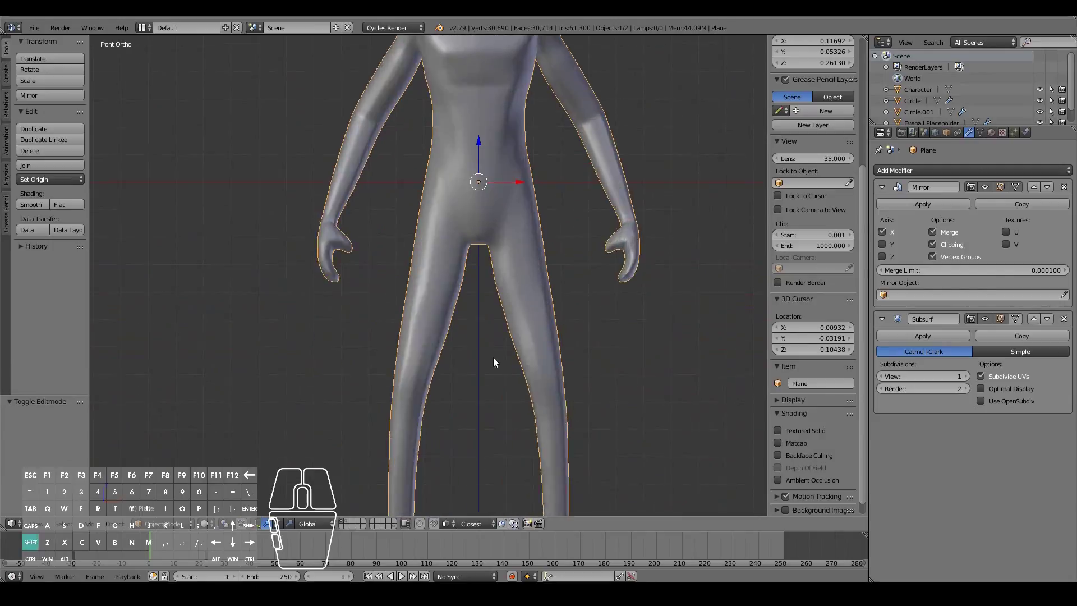
Move a vertex on the upper thigh beside the crotch slightly up and inward
{"action": "scroll", "coordinate": [493, 358], "scroll_direction": "up", "scroll_amount": 4}
{"action": "key", "text": "Tab"}
{"action": "right_click", "coordinate": [592, 216]}
{"action": "key", "text": "g"}
{"action": "left_click", "coordinate": [586, 210]}
{"action": "key", "text": "Tab"}
{"action": "scroll", "coordinate": [586, 211], "scroll_direction": "down", "scroll_amount": 8}
{"action": "middle_click_drag", "start_coordinate": [586, 211], "coordinate": [562, 268]}
{"action": "key", "text": "KP_1"}
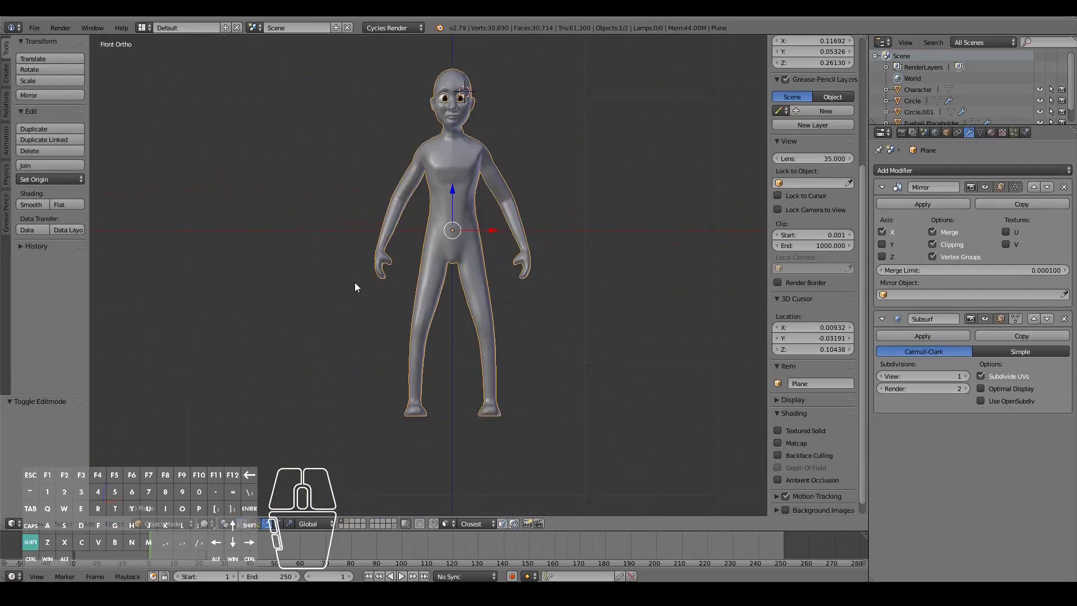
Reshape the inner calf below the knee by moving its vertices with proportional editing in front view
{"action": "key", "text": "Tab"}
{"action": "scroll", "coordinate": [428, 433], "scroll_direction": "up", "scroll_amount": 4}
{"action": "right_click", "coordinate": [424, 465]}
{"action": "left_click", "coordinate": [440, 473]}
{"action": "scroll", "coordinate": [440, 473], "scroll_direction": "up", "scroll_amount": 4}
{"action": "key", "text": "g"}
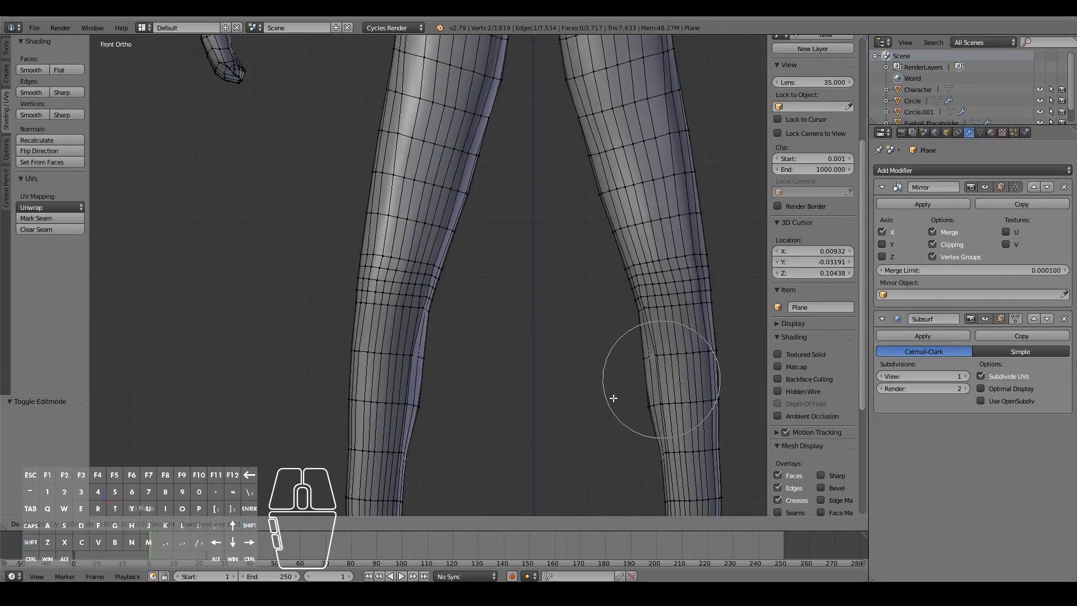
{"action": "left_click", "coordinate": [611, 396]}
{"action": "key", "text": "g"}
{"action": "left_click", "coordinate": [608, 437]}
Reposition another calf vertex from an angled view, and check the whole figure from the front and side
{"action": "key", "text": "Tab"}
{"action": "middle_click_drag", "start_coordinate": [608, 438], "coordinate": [414, 433]}
{"action": "key", "text": "Tab"}
{"action": "right_click", "coordinate": [404, 404]}
{"action": "key", "text": "g"}
{"action": "left_click", "coordinate": [413, 413]}
{"action": "key", "text": "Tab"}
{"action": "key", "text": "KP_1"}
{"action": "scroll", "coordinate": [506, 409], "scroll_direction": "down", "scroll_amount": 3}
{"action": "key", "text": "KP_3"}
{"action": "key", "text": "KP_1"}
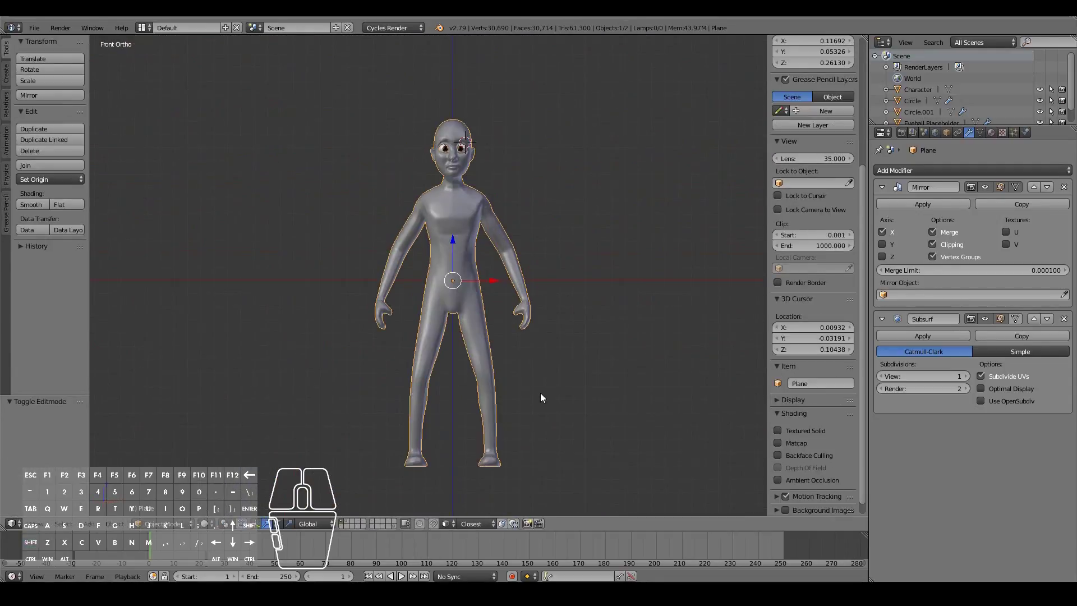
Select the whole mesh and remove its duplicate vertices
{"action": "key", "text": "Tab"}
{"action": "key", "text": "a"}
{"action": "key", "text": "w"}
{"action": "left_click", "coordinate": [561, 277]}
{"action": "scroll", "coordinate": [505, 302], "scroll_direction": "up", "scroll_amount": 3}
{"action": "scroll", "coordinate": [494, 297], "scroll_direction": "down", "scroll_amount": 3}
{"action": "key", "text": "Tab"}
Circle-select the vertices on the front of the neck and smooth them
{"action": "scroll", "coordinate": [381, 252], "scroll_direction": "up", "scroll_amount": 5}
{"action": "middle_click_drag", "start_coordinate": [513, 214], "coordinate": [522, 454], "text": "shift"}
{"action": "middle_click_drag", "start_coordinate": [533, 388], "coordinate": [482, 321]}
{"action": "key", "text": "Tab"}
{"action": "scroll", "coordinate": [359, 270], "scroll_direction": "up", "scroll_amount": 4}
{"action": "key", "text": "a"}
{"action": "key", "text": "c"}
{"action": "key", "text": "w"}
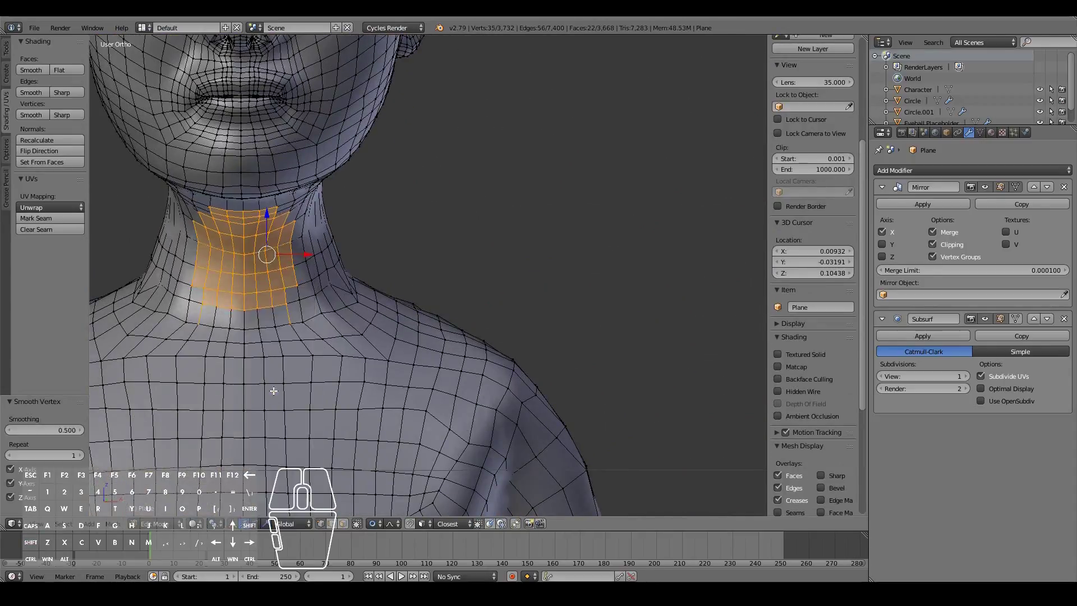
Smooth the selected vertices on the front of the neck again with more smoothing repeats
{"action": "left_click", "coordinate": [270, 391]}
{"action": "key", "text": "Tab"}
{"action": "key", "text": "Tab"}
{"action": "key", "text": "w"}
{"action": "left_click", "coordinate": [78, 456]}
Return to Object Mode, deselect everything, view the whole figure from the front and place the 3D cursor beside the legs
{"action": "key", "text": "Tab"}
{"action": "middle_click_drag", "start_coordinate": [393, 337], "coordinate": [460, 345]}
{"action": "scroll", "coordinate": [460, 346], "scroll_direction": "down", "scroll_amount": 6}
{"action": "key", "text": "KP_1"}
{"action": "key", "text": "a"}
{"action": "left_click", "coordinate": [603, 374]}
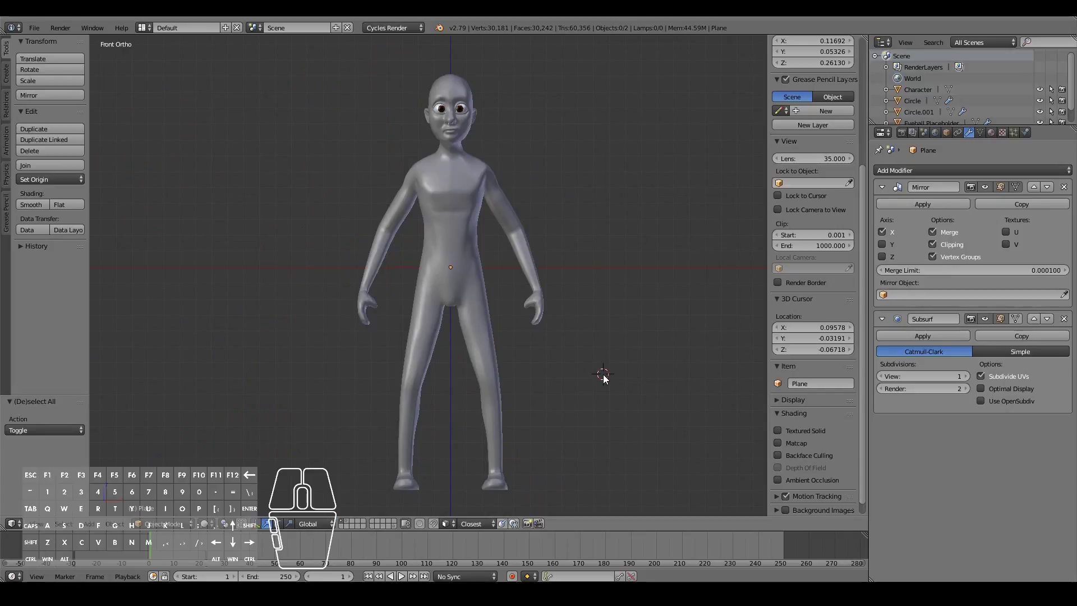